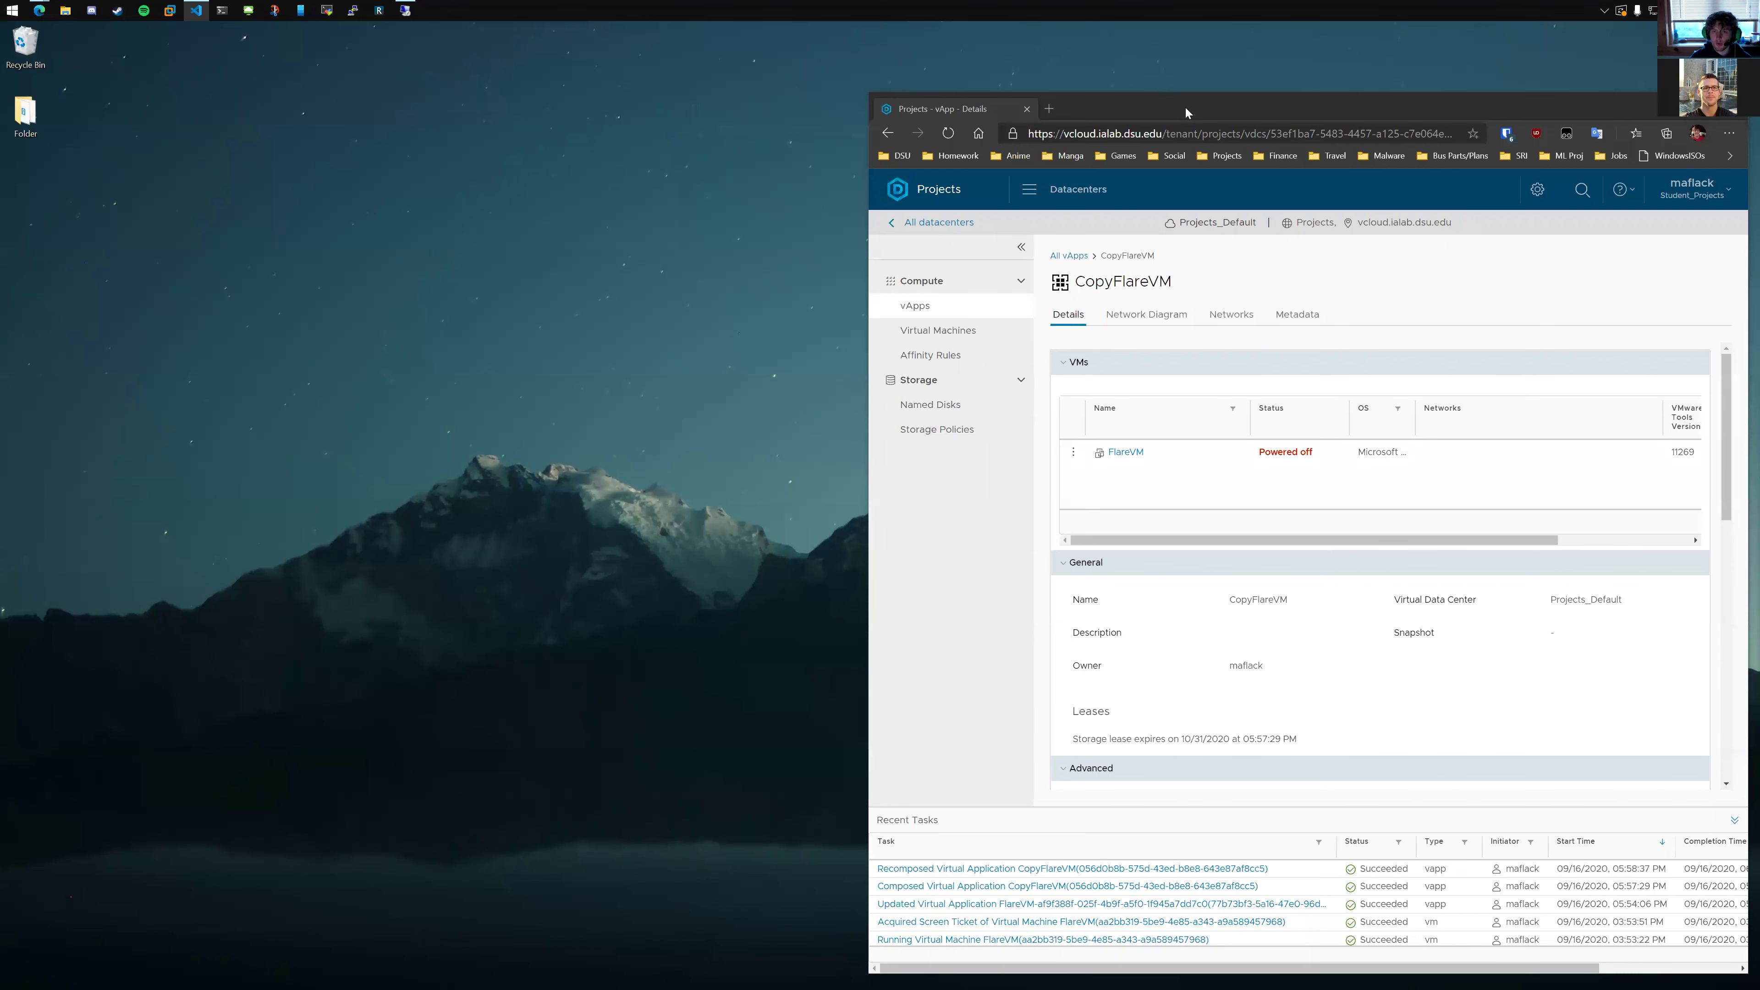
Step: Return to the datacenters overview and open the Projects_Default datacenter to show its virtual machines
drag(1186, 106, 771, 71)
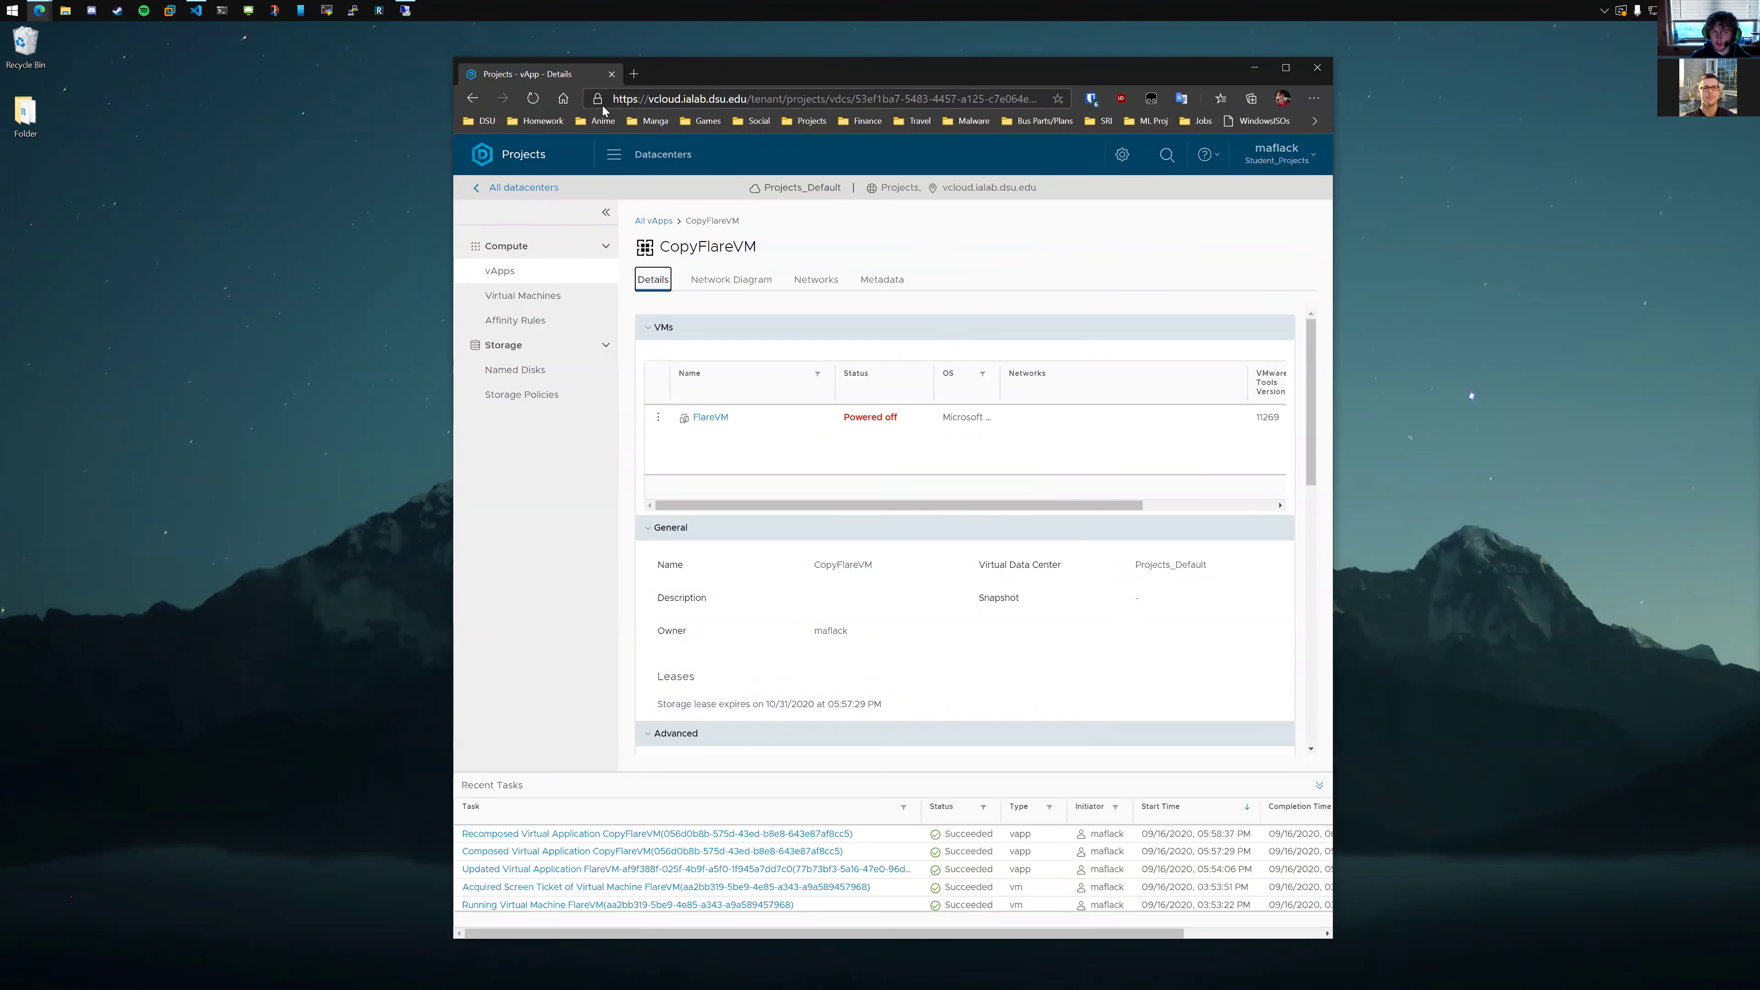
mouse_move(405, 11)
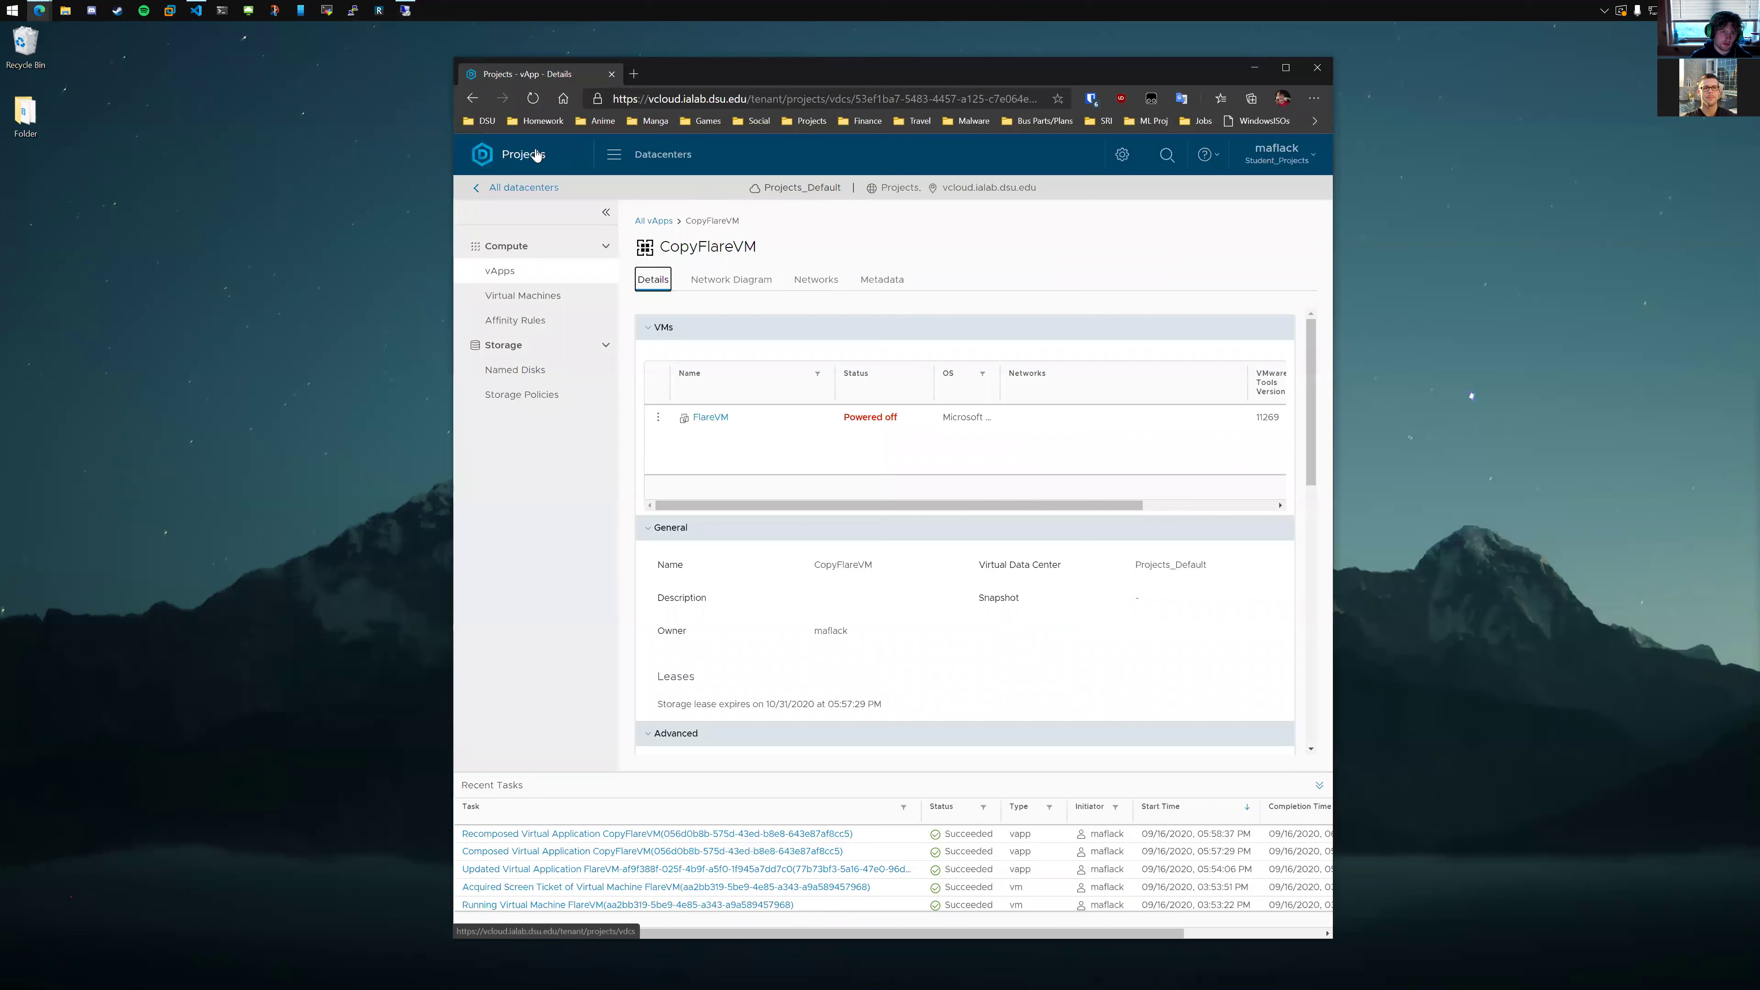
click(665, 155)
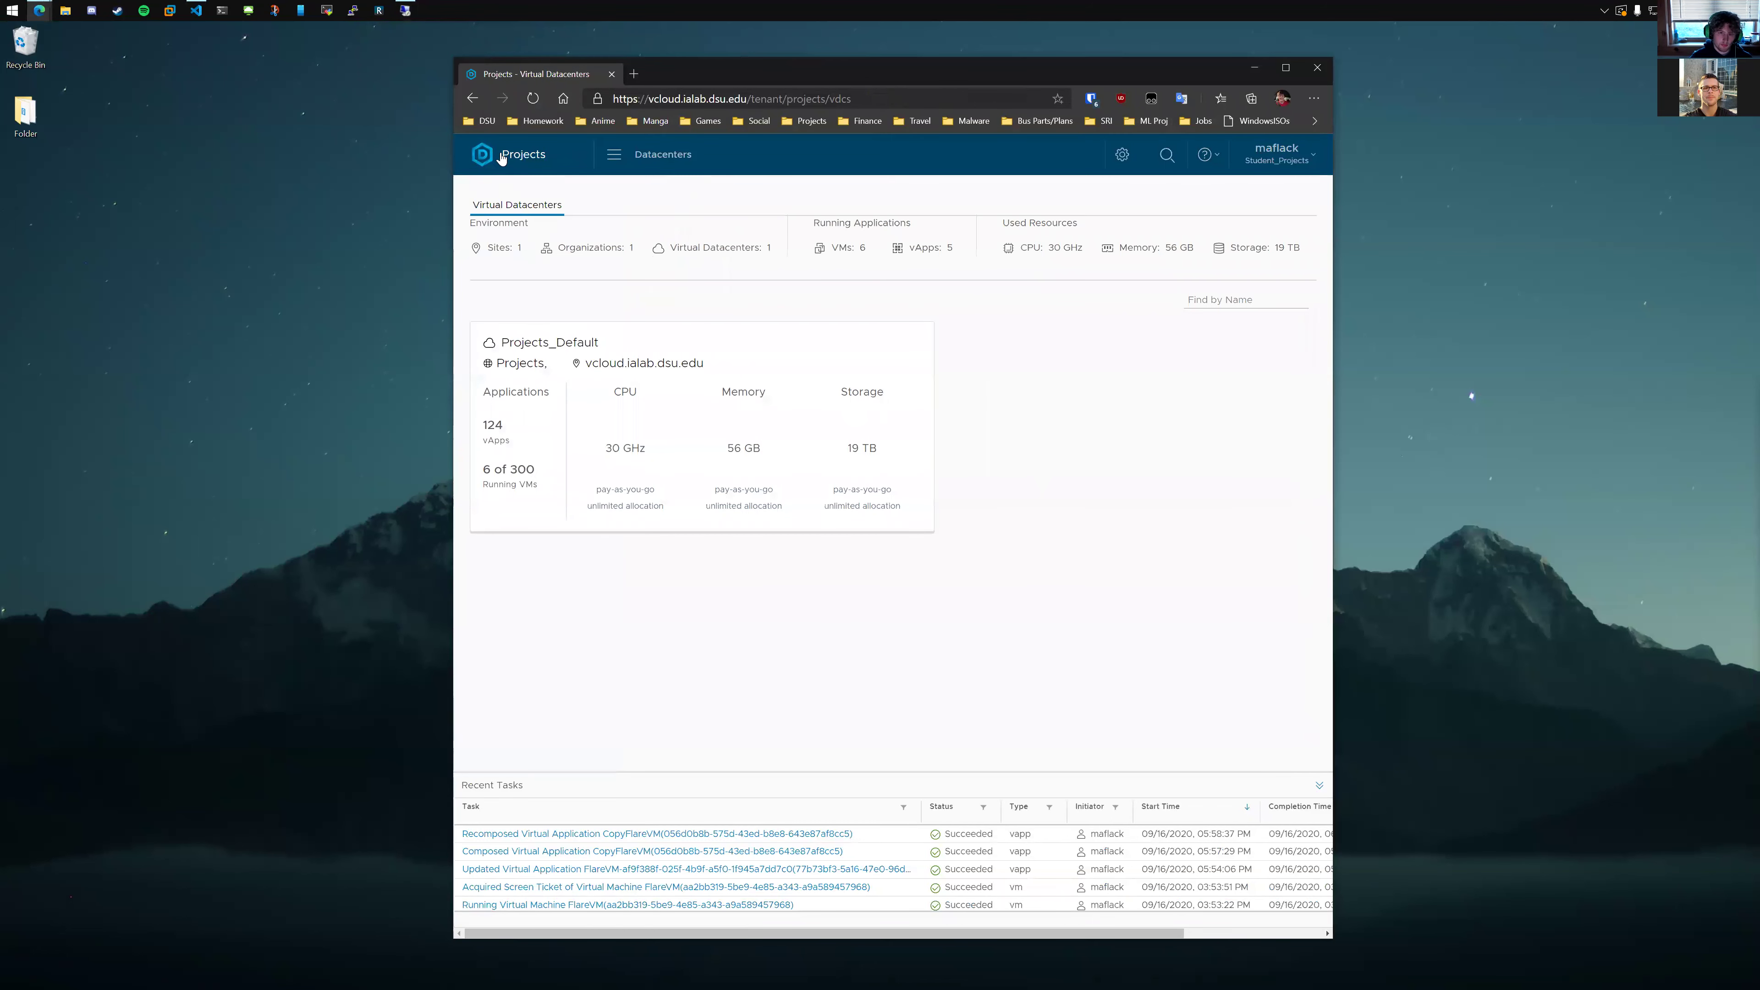
click(615, 357)
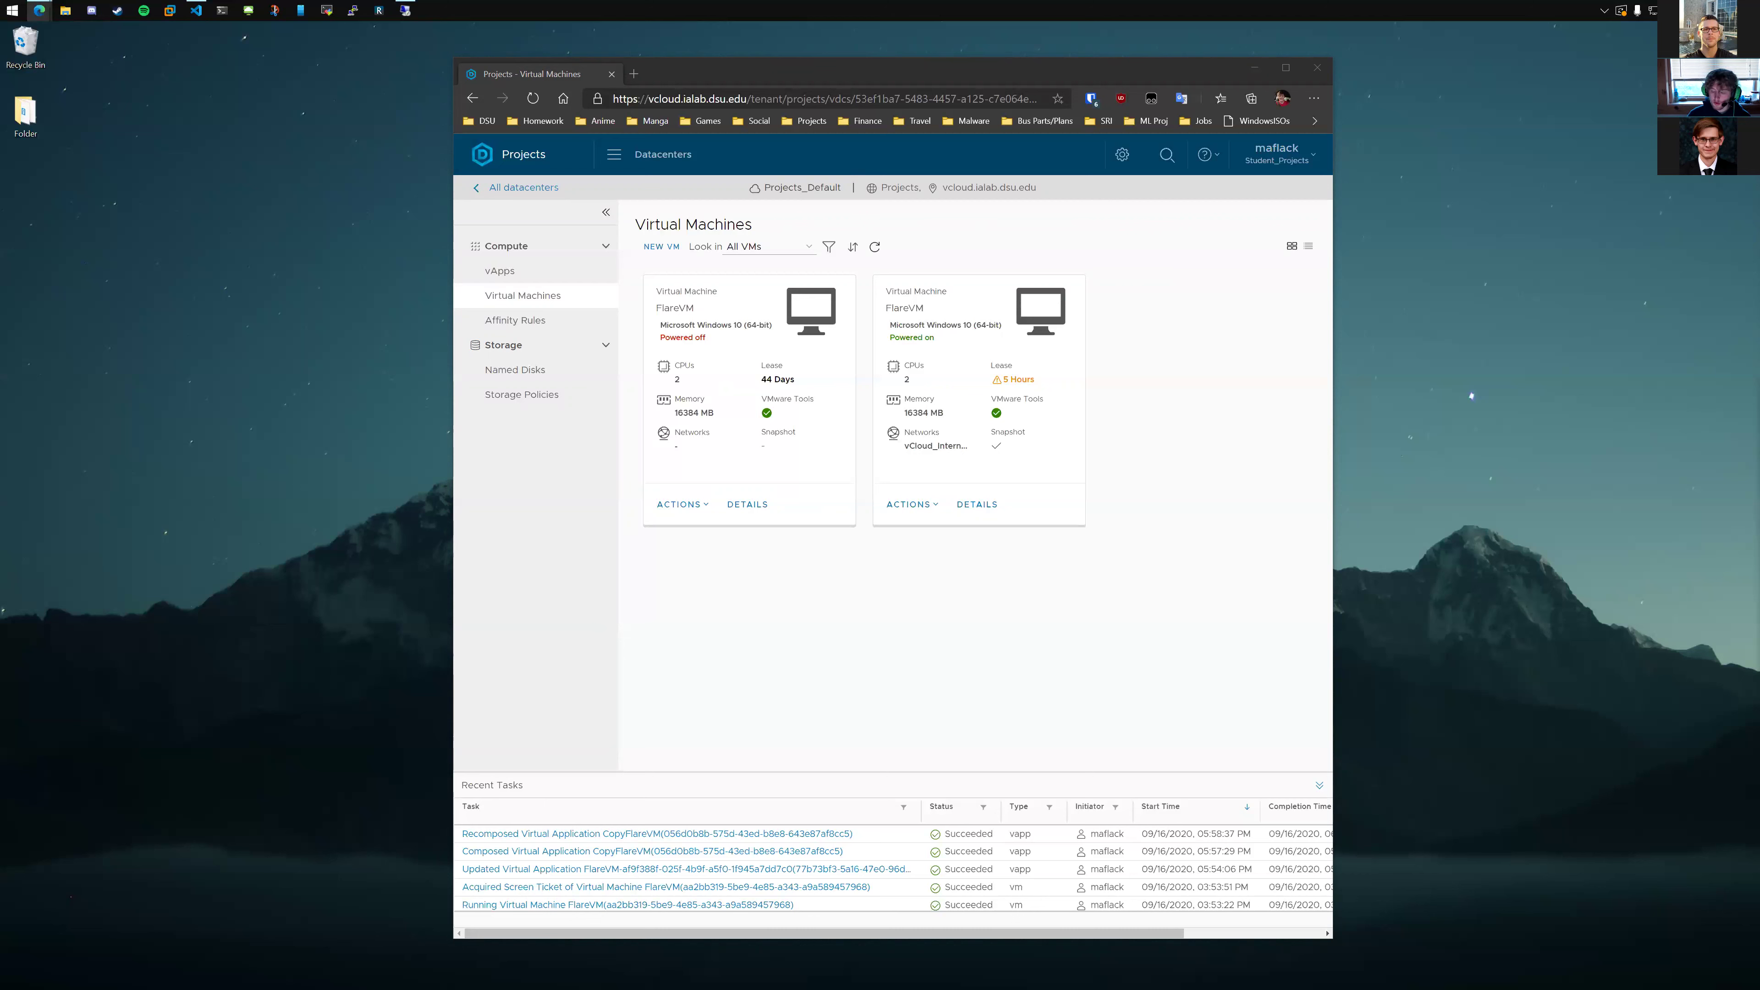
Step: Power on the powered-off FlareVM virtual machine and check its lease
click(686, 499)
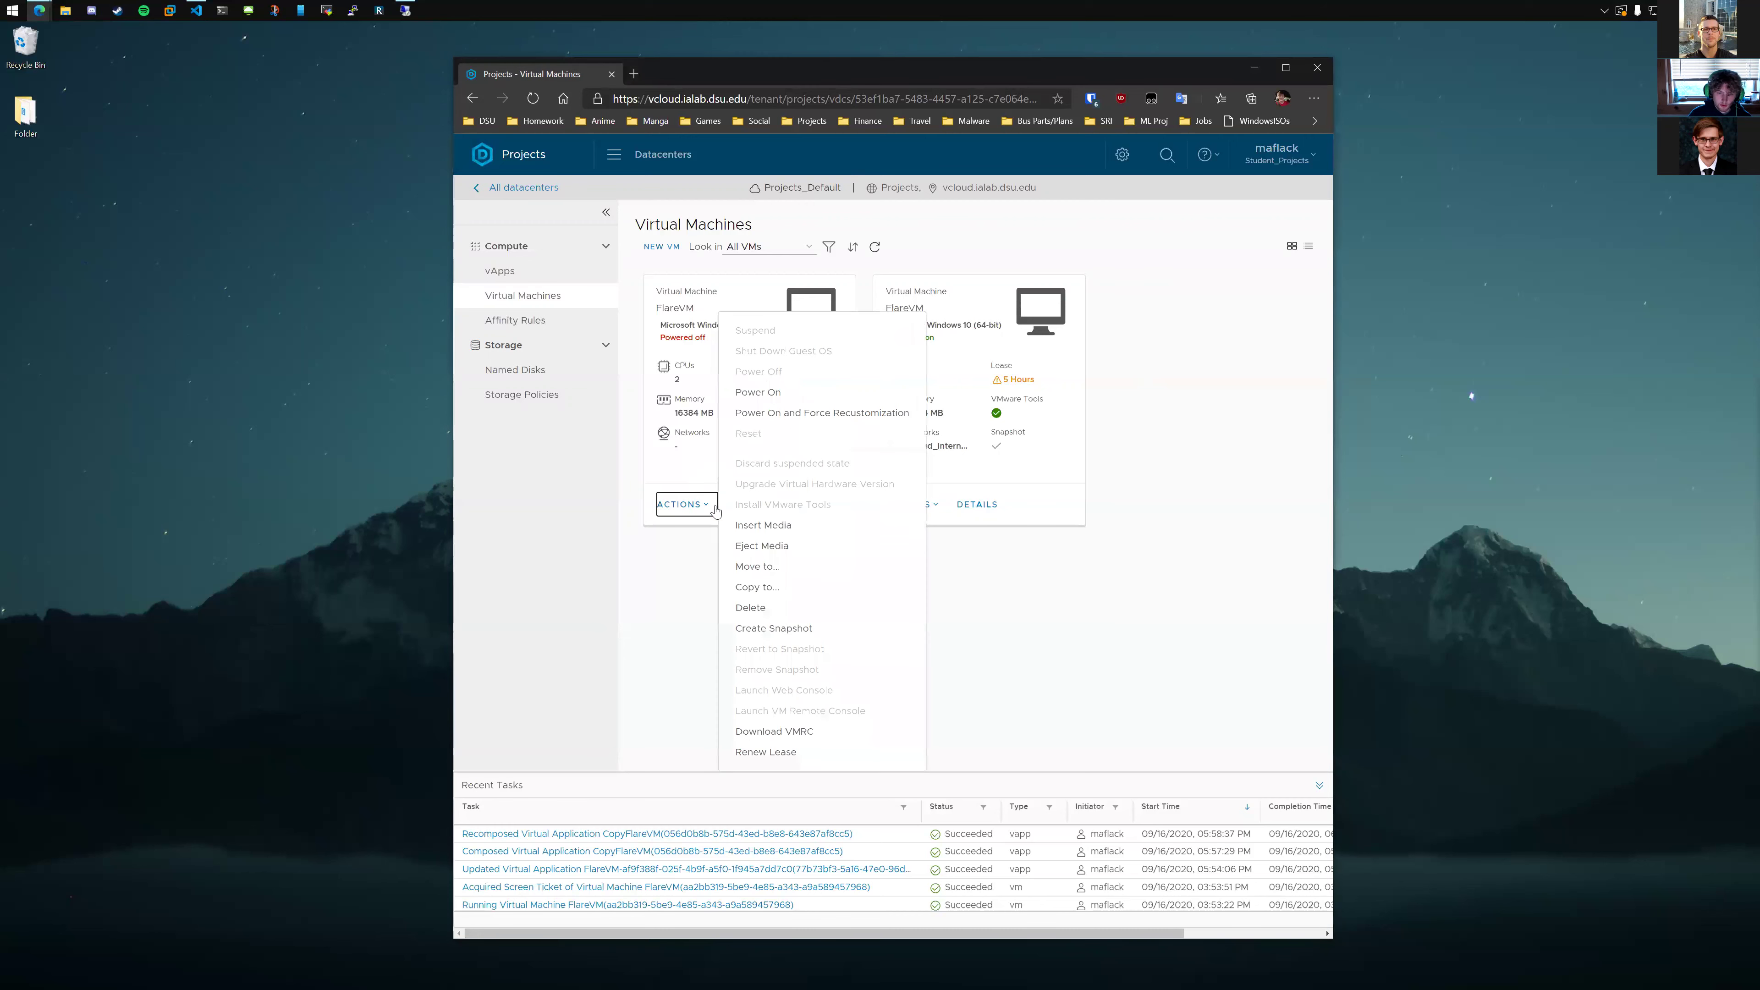
click(774, 389)
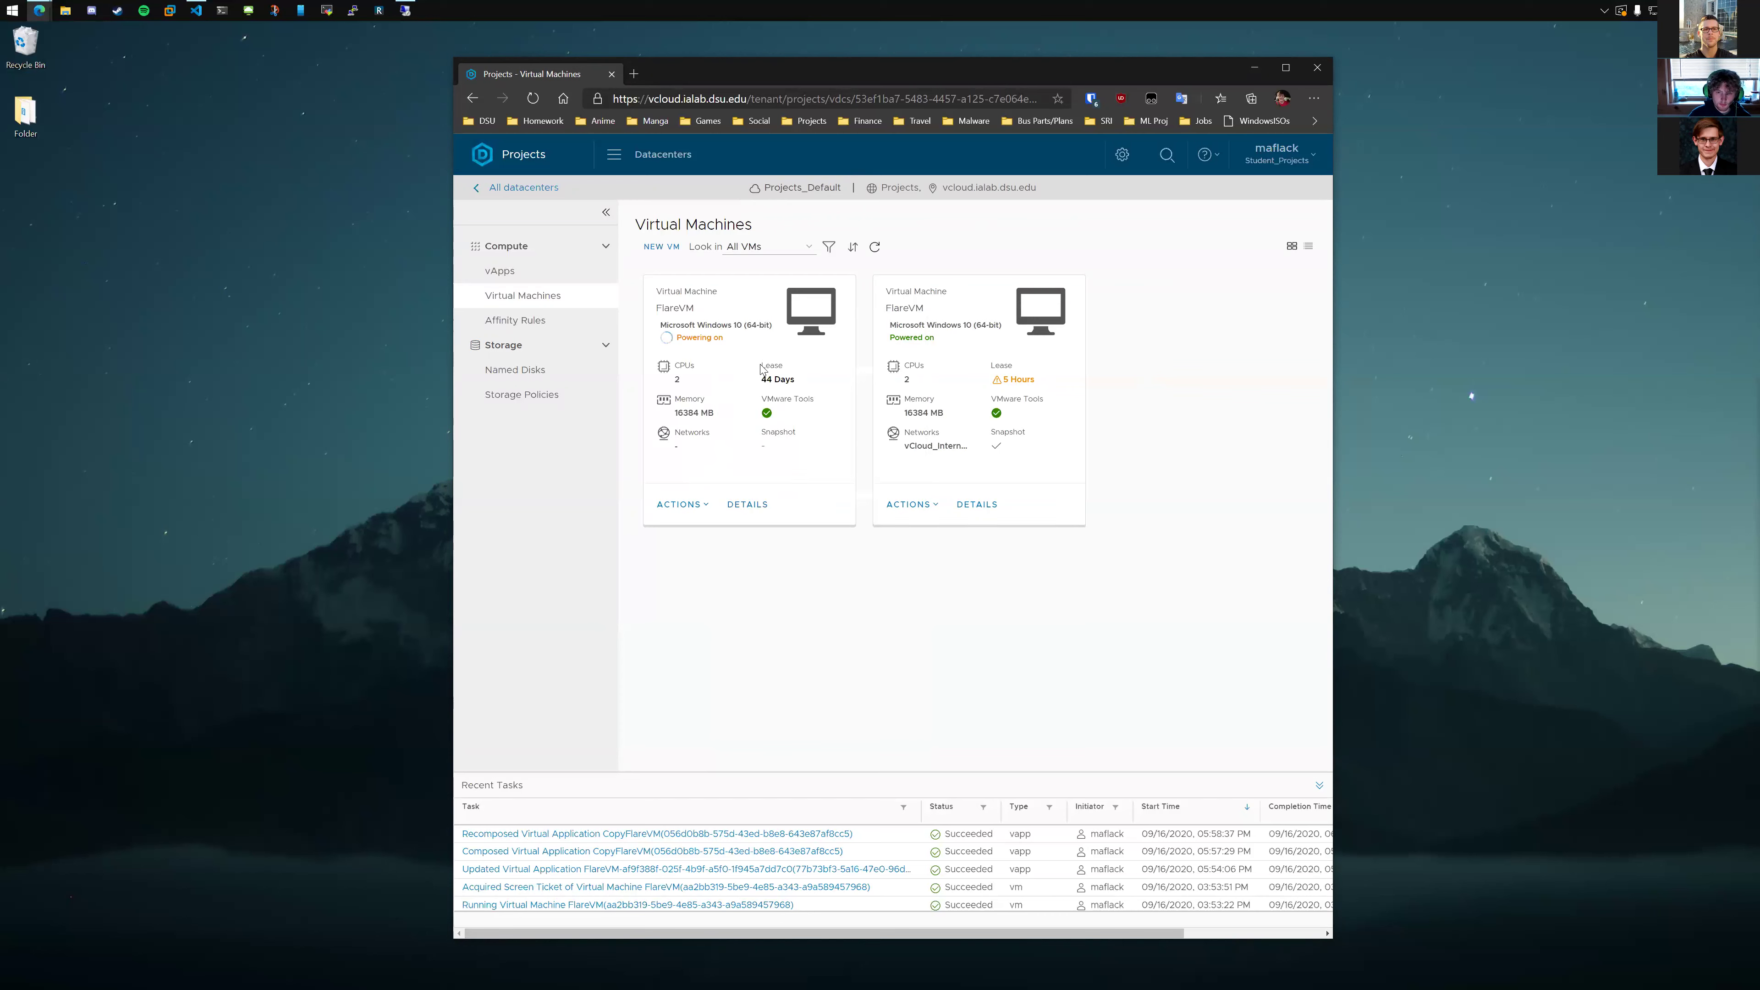
drag(764, 364, 793, 381)
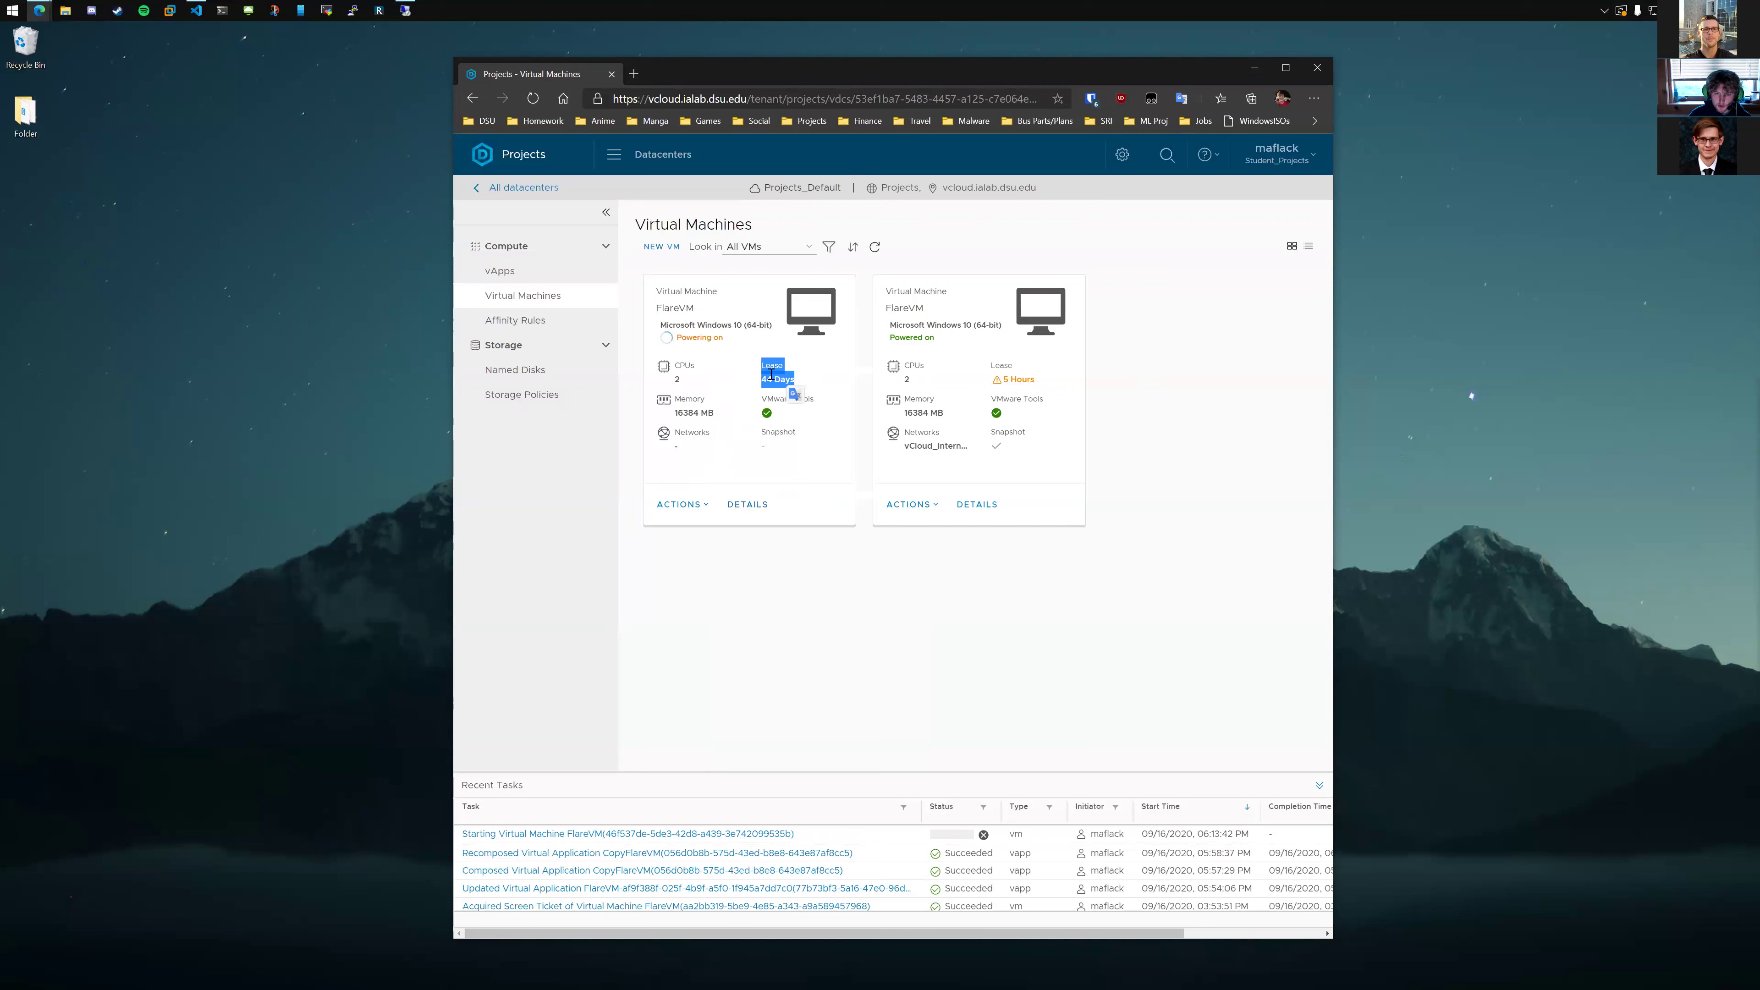
click(778, 374)
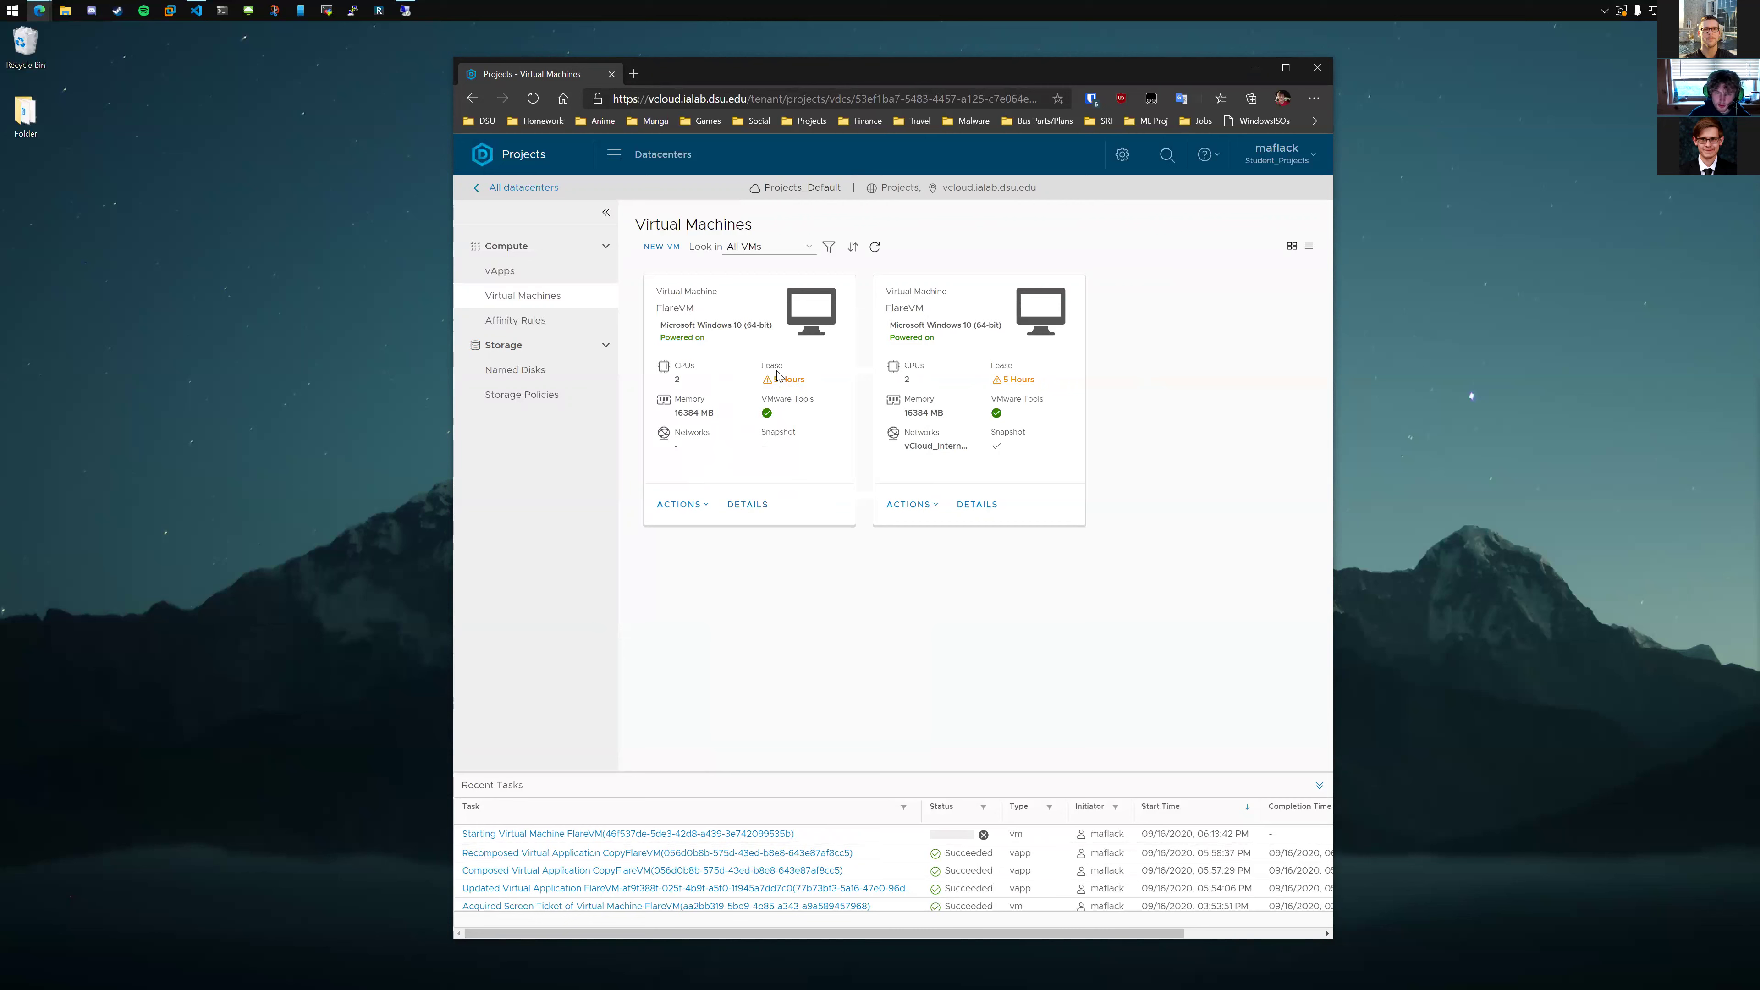
Step: Renew the lease of the newly started FlareVM virtual machine that has no snapshot
click(682, 505)
click(777, 754)
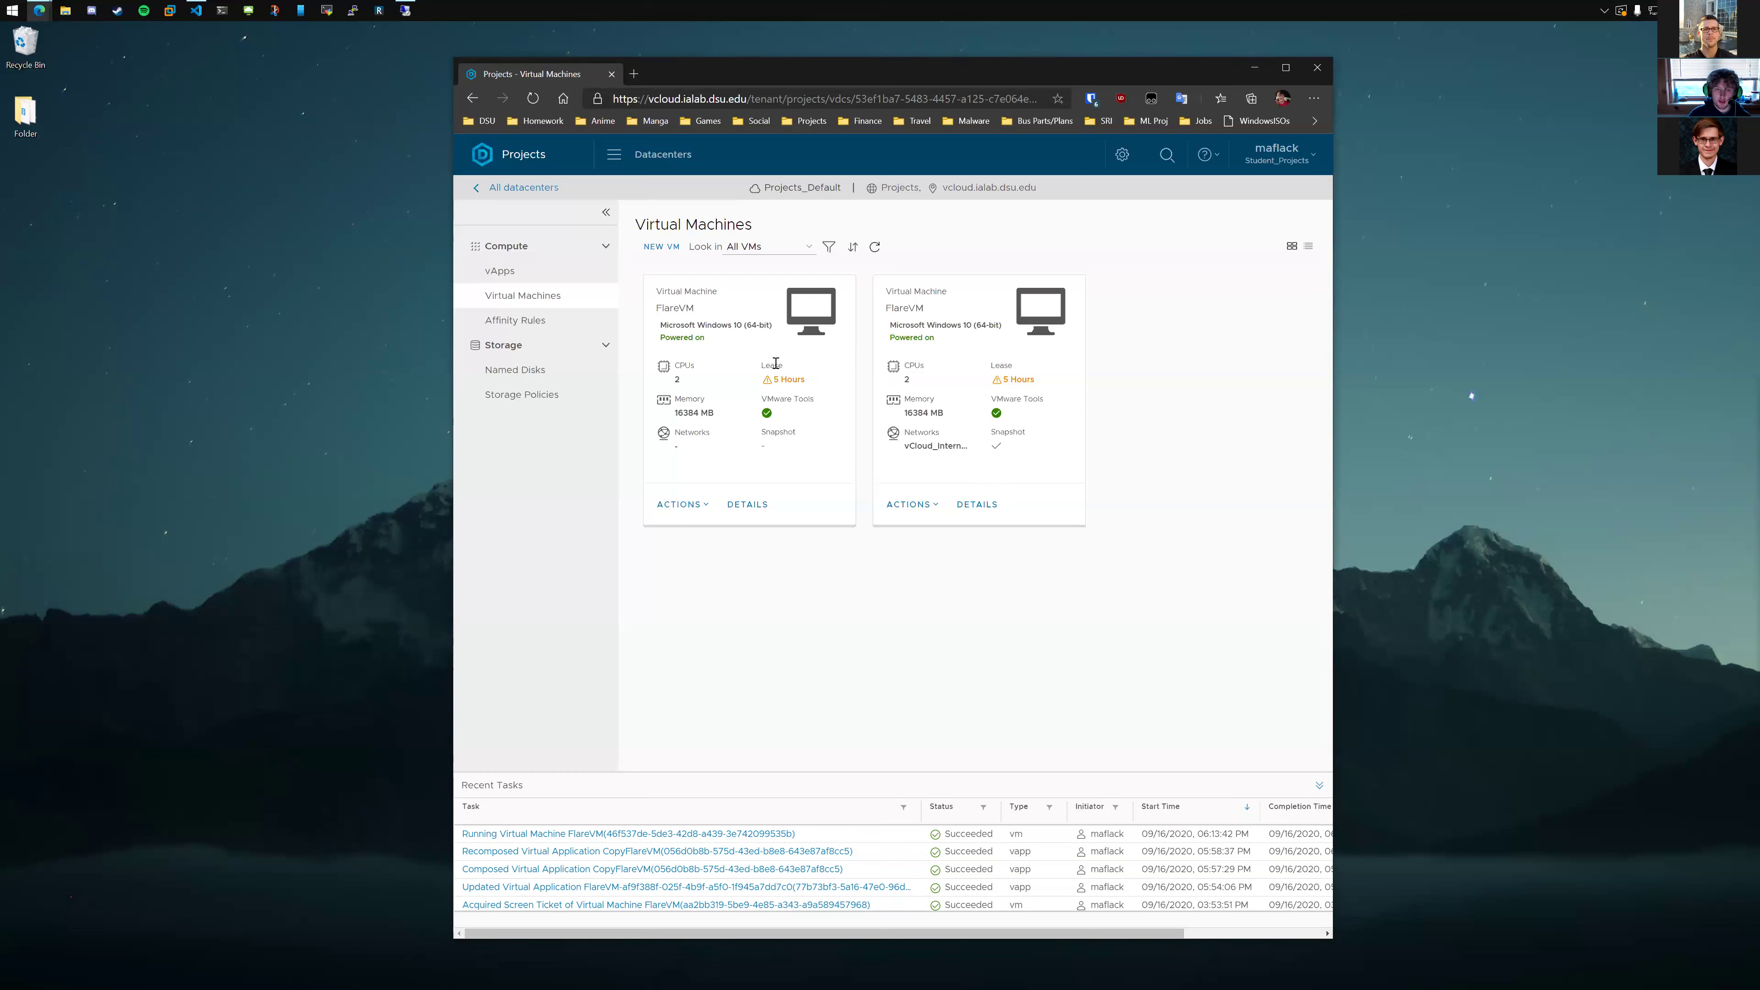
drag(762, 367, 806, 376)
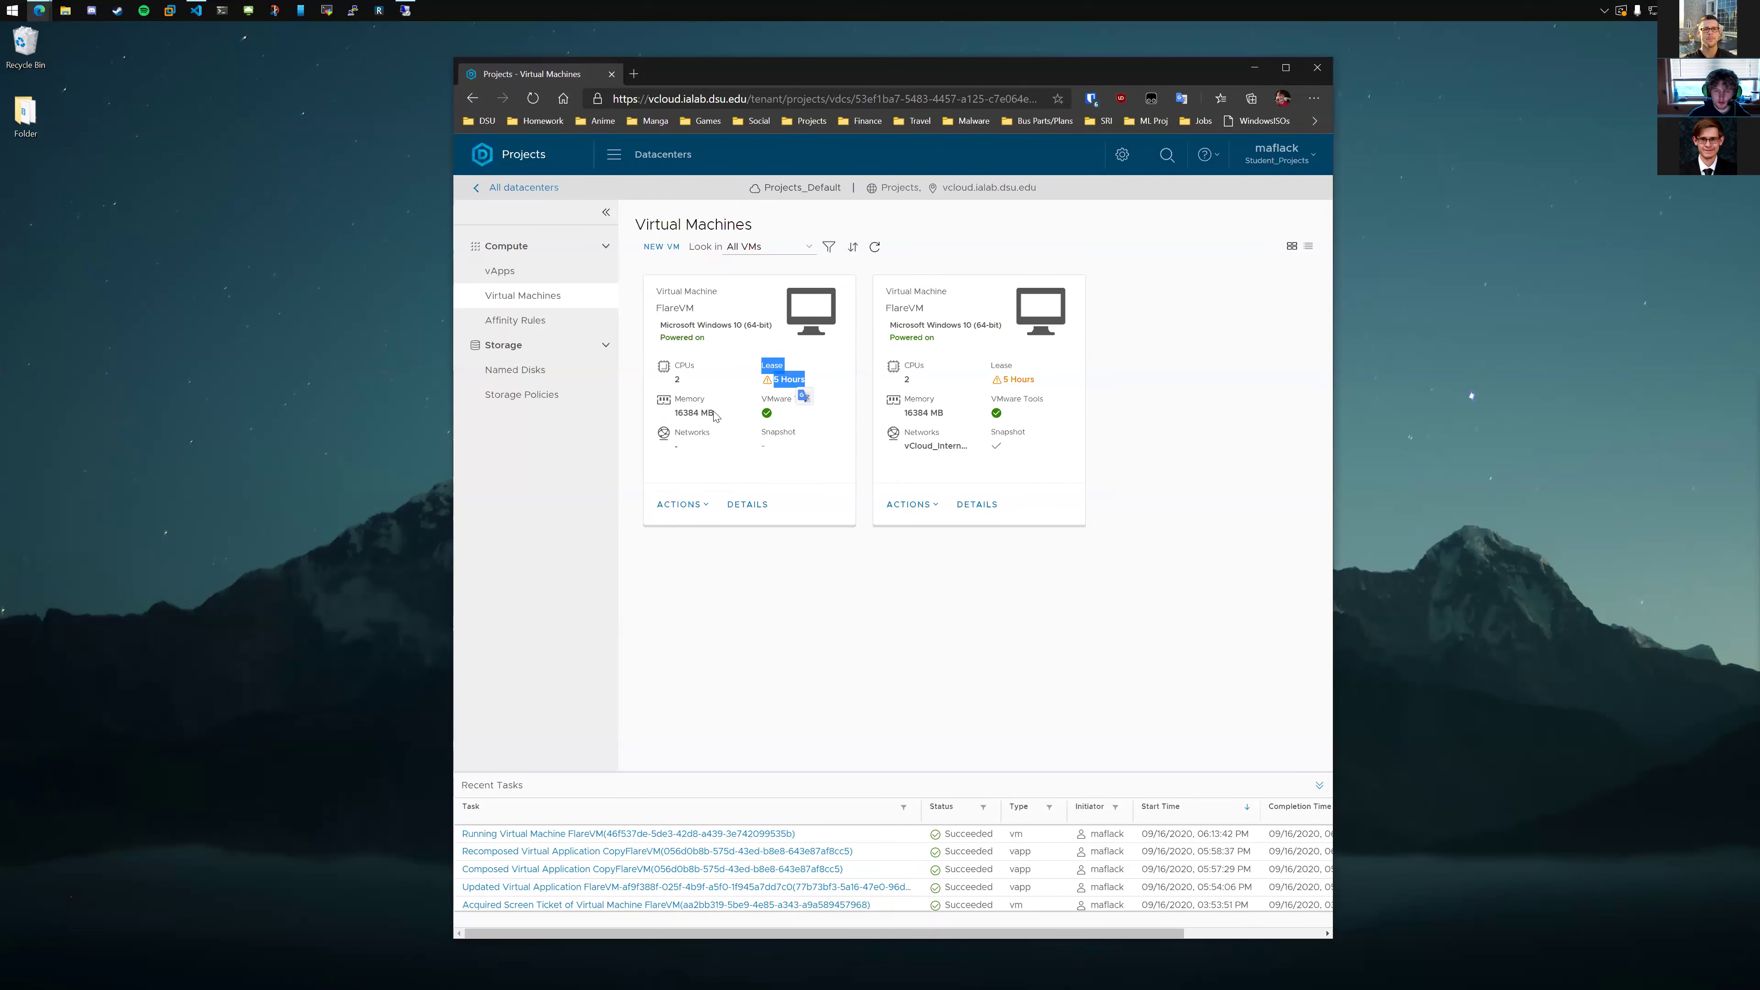
click(681, 504)
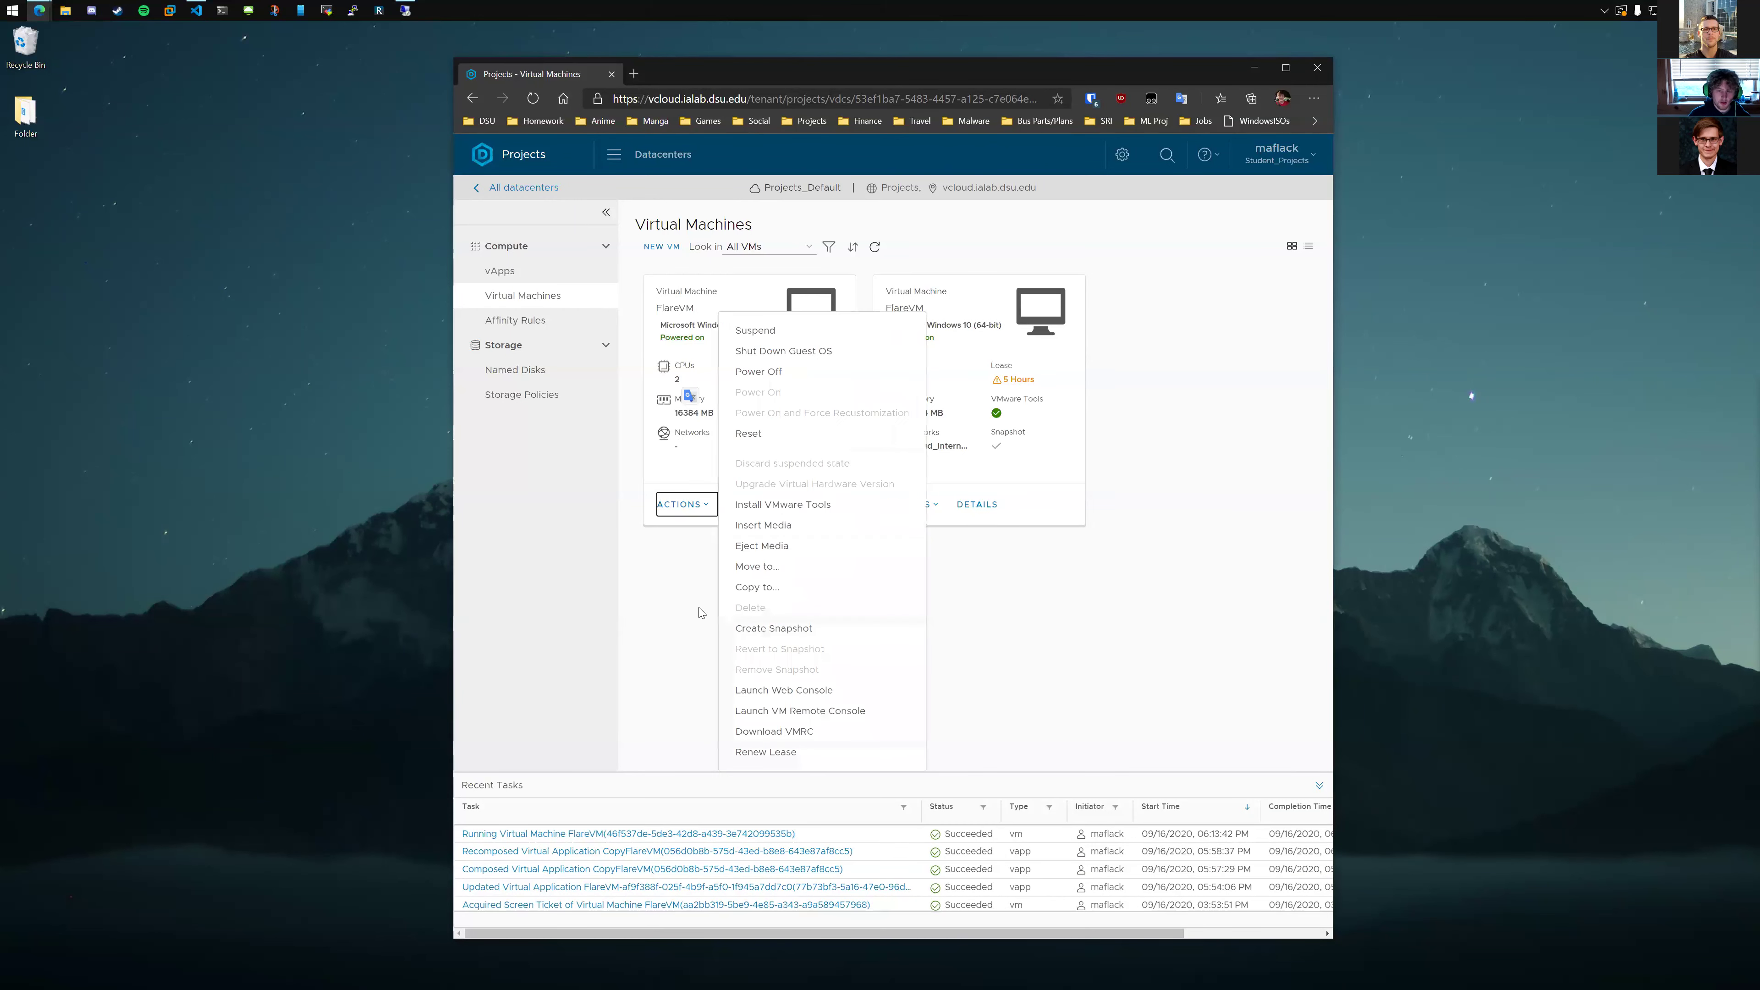
click(768, 754)
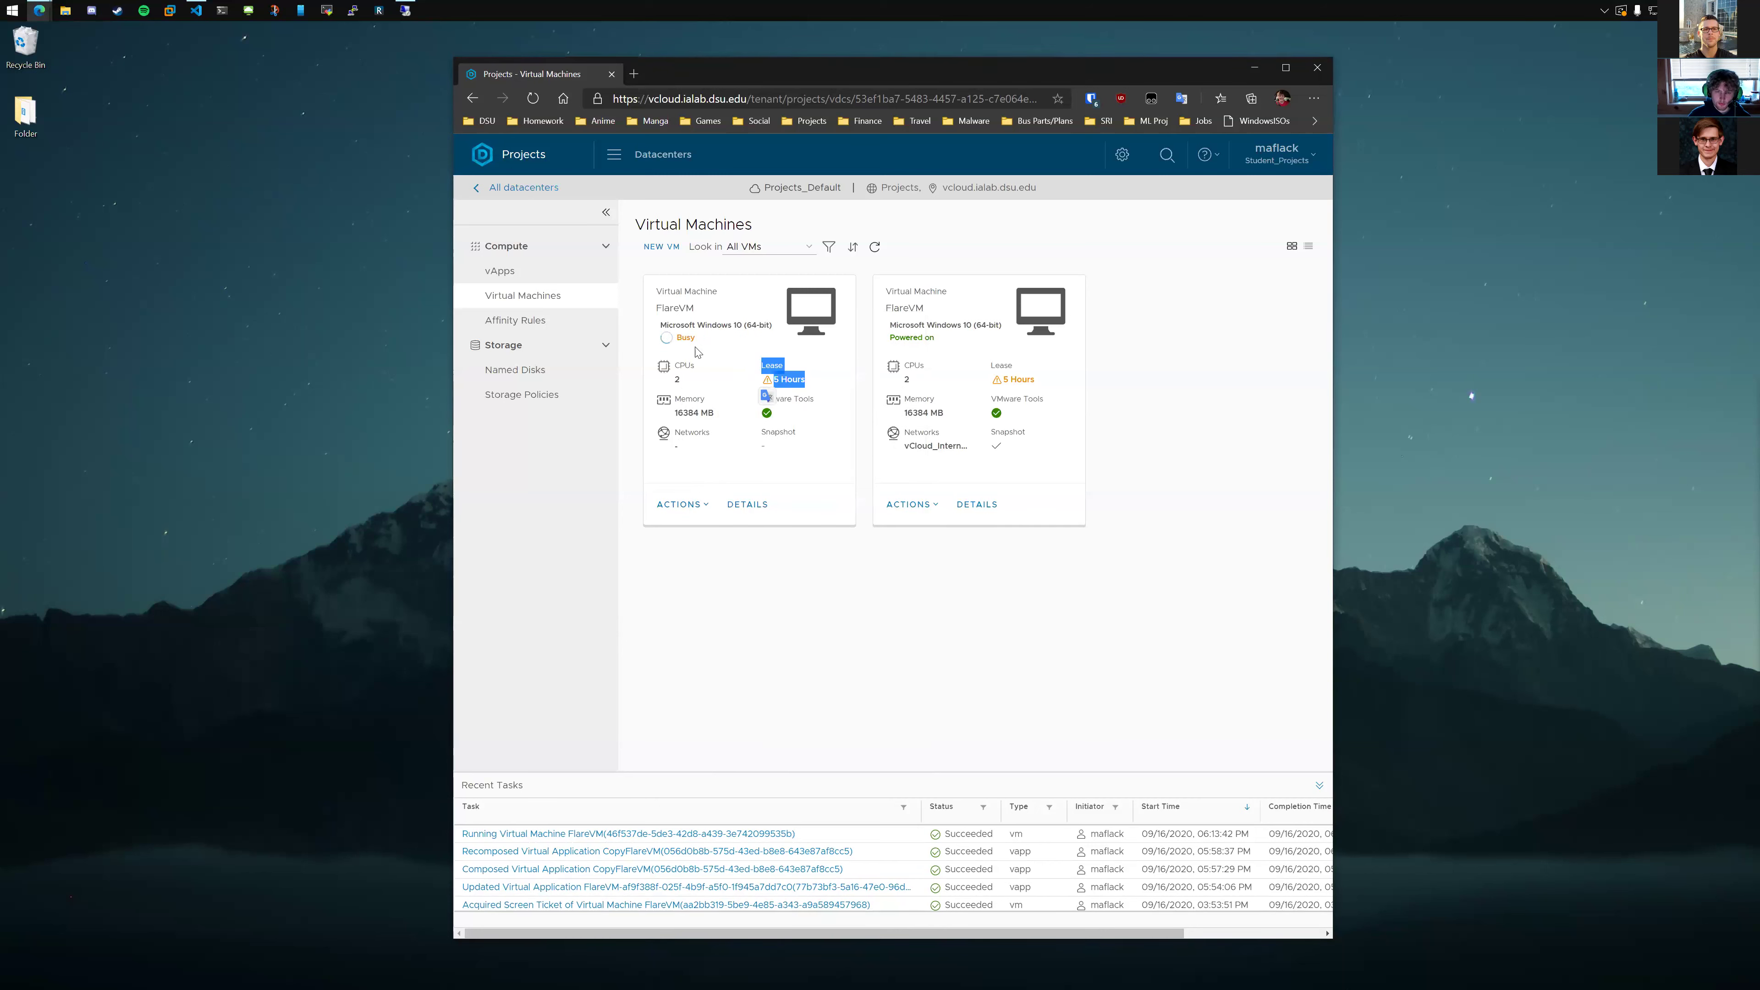
click(780, 461)
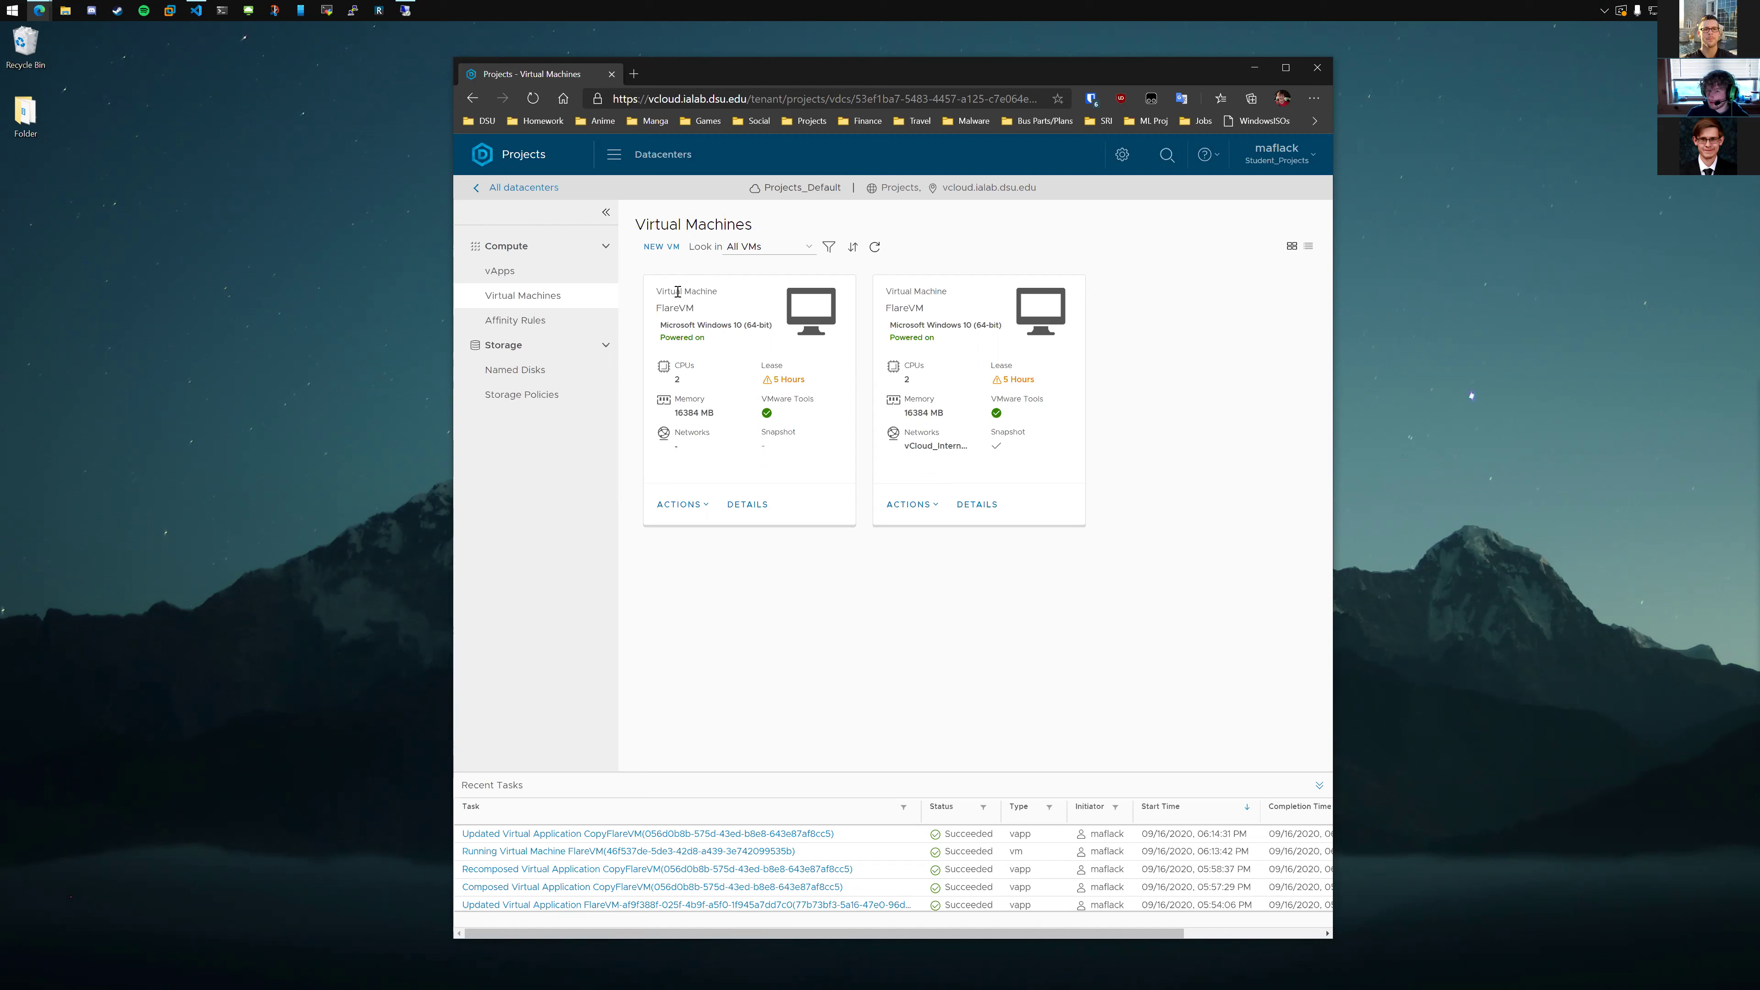
Step: Open the web console of the newly started FlareVM and sign in to the Malware account with the account password
drag(656, 308, 718, 345)
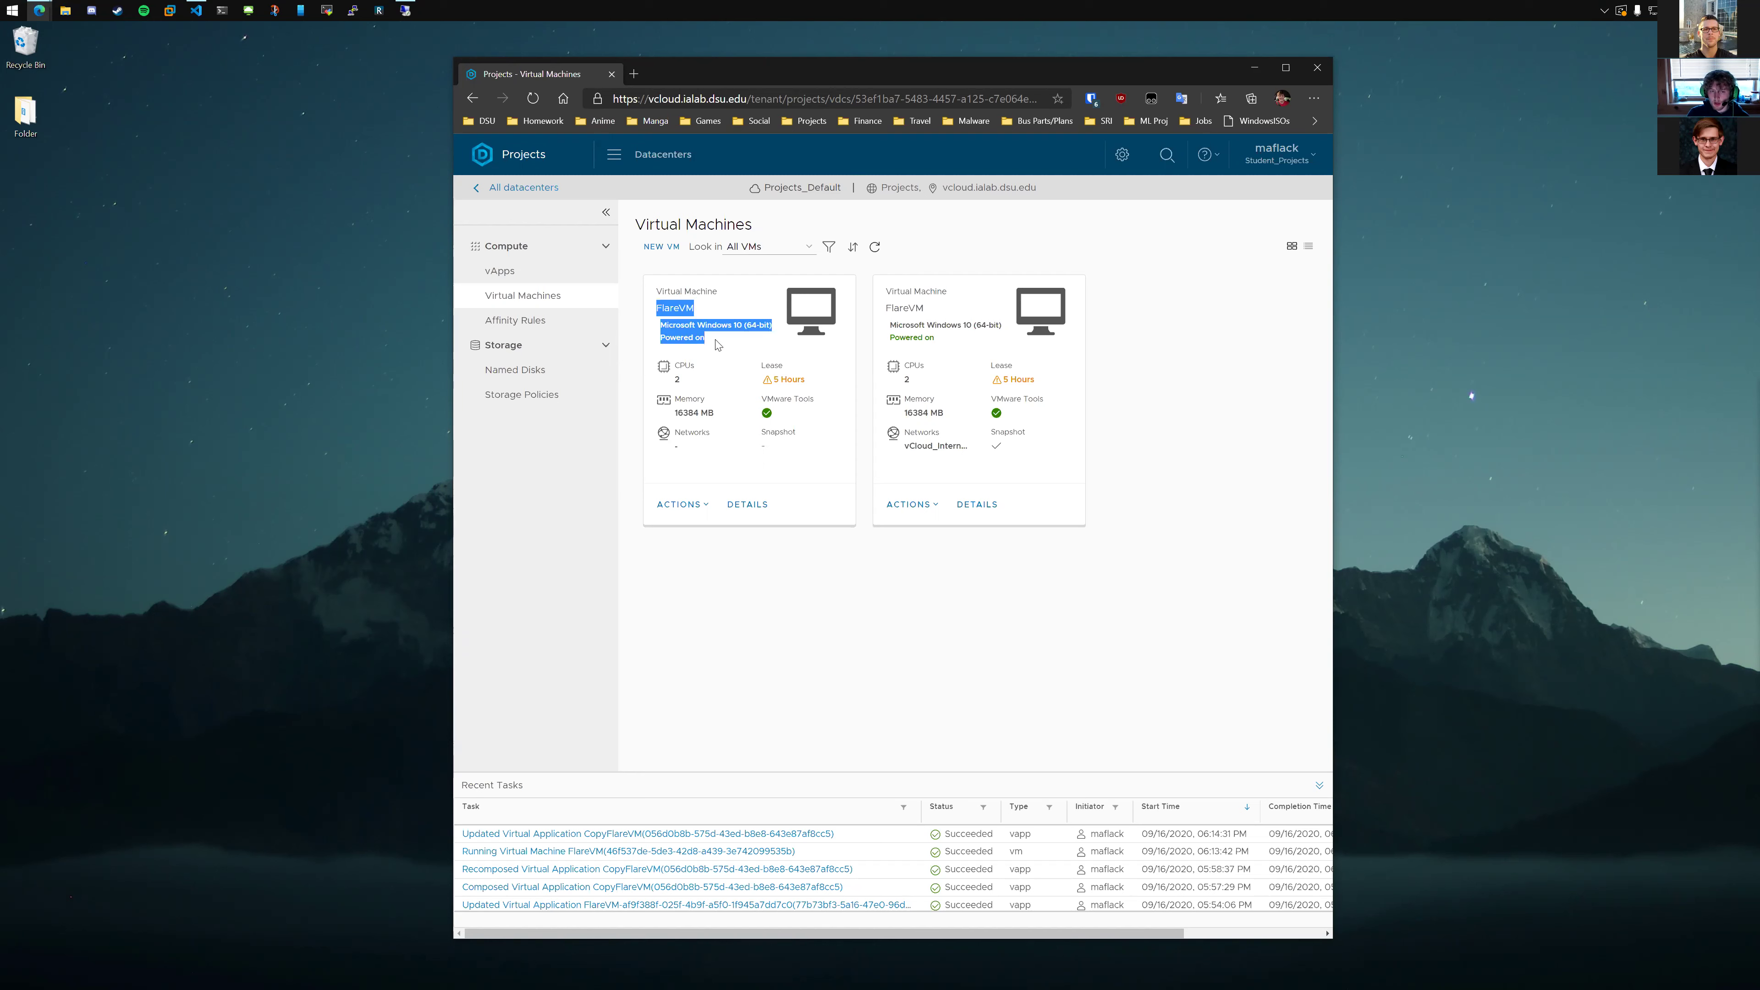
click(747, 306)
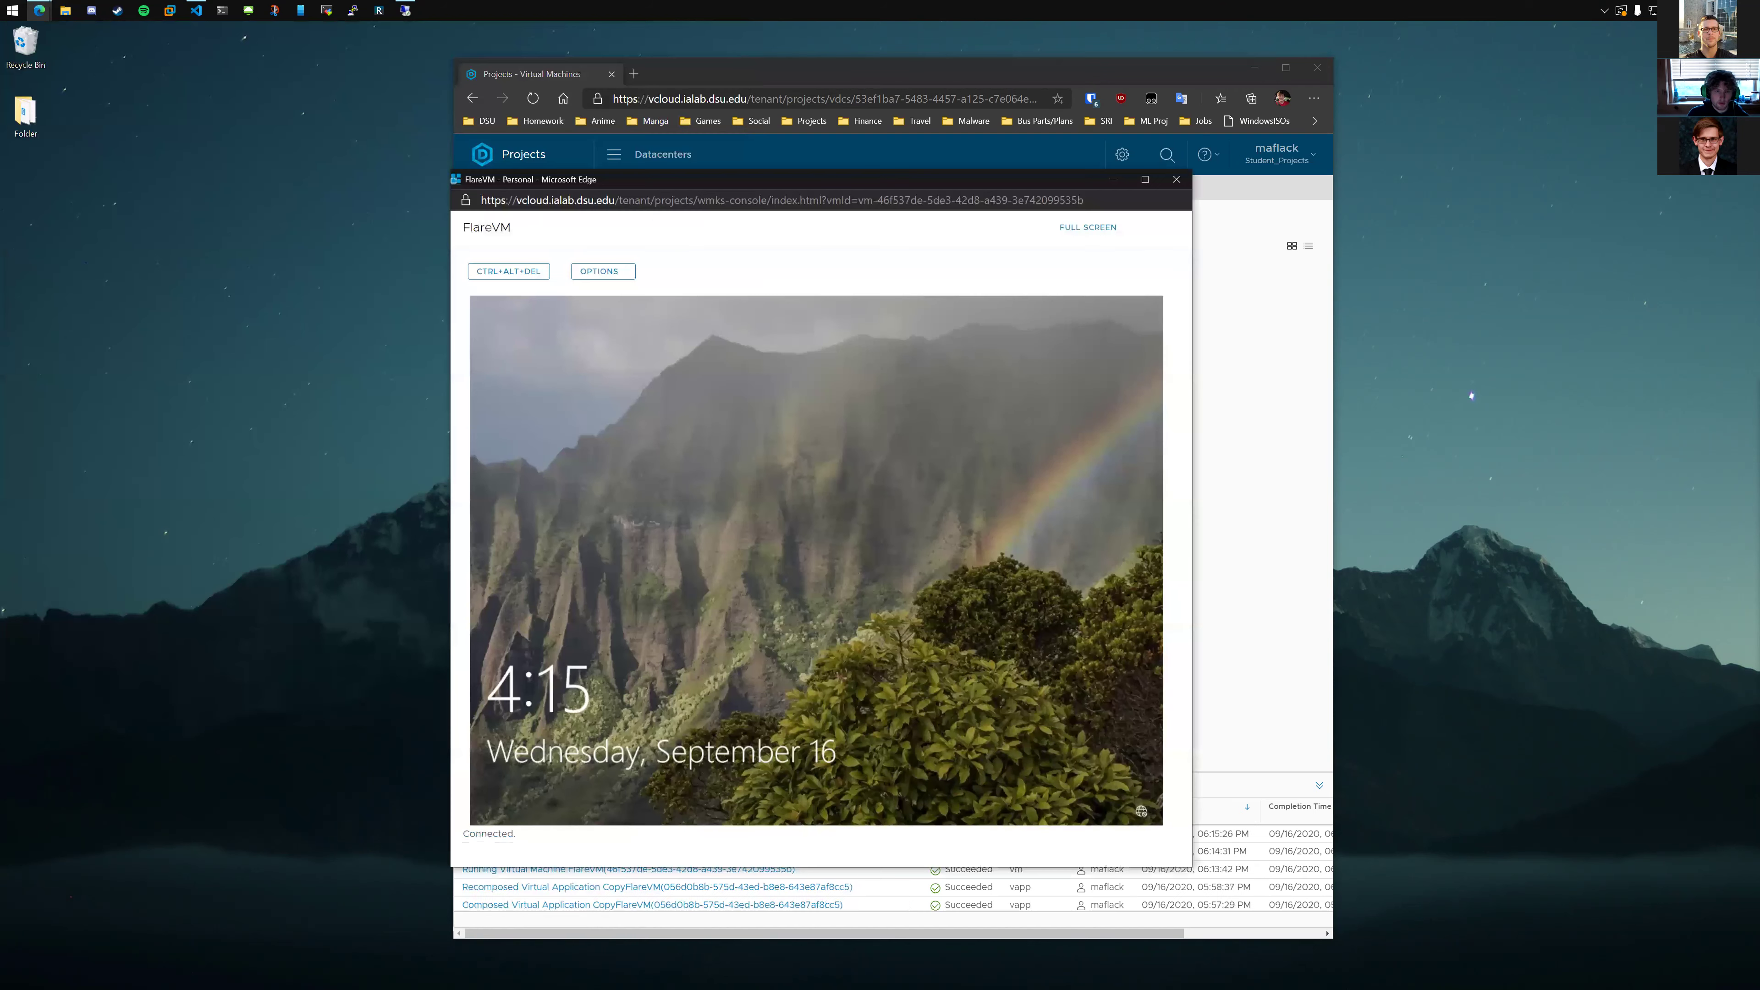
key(space)
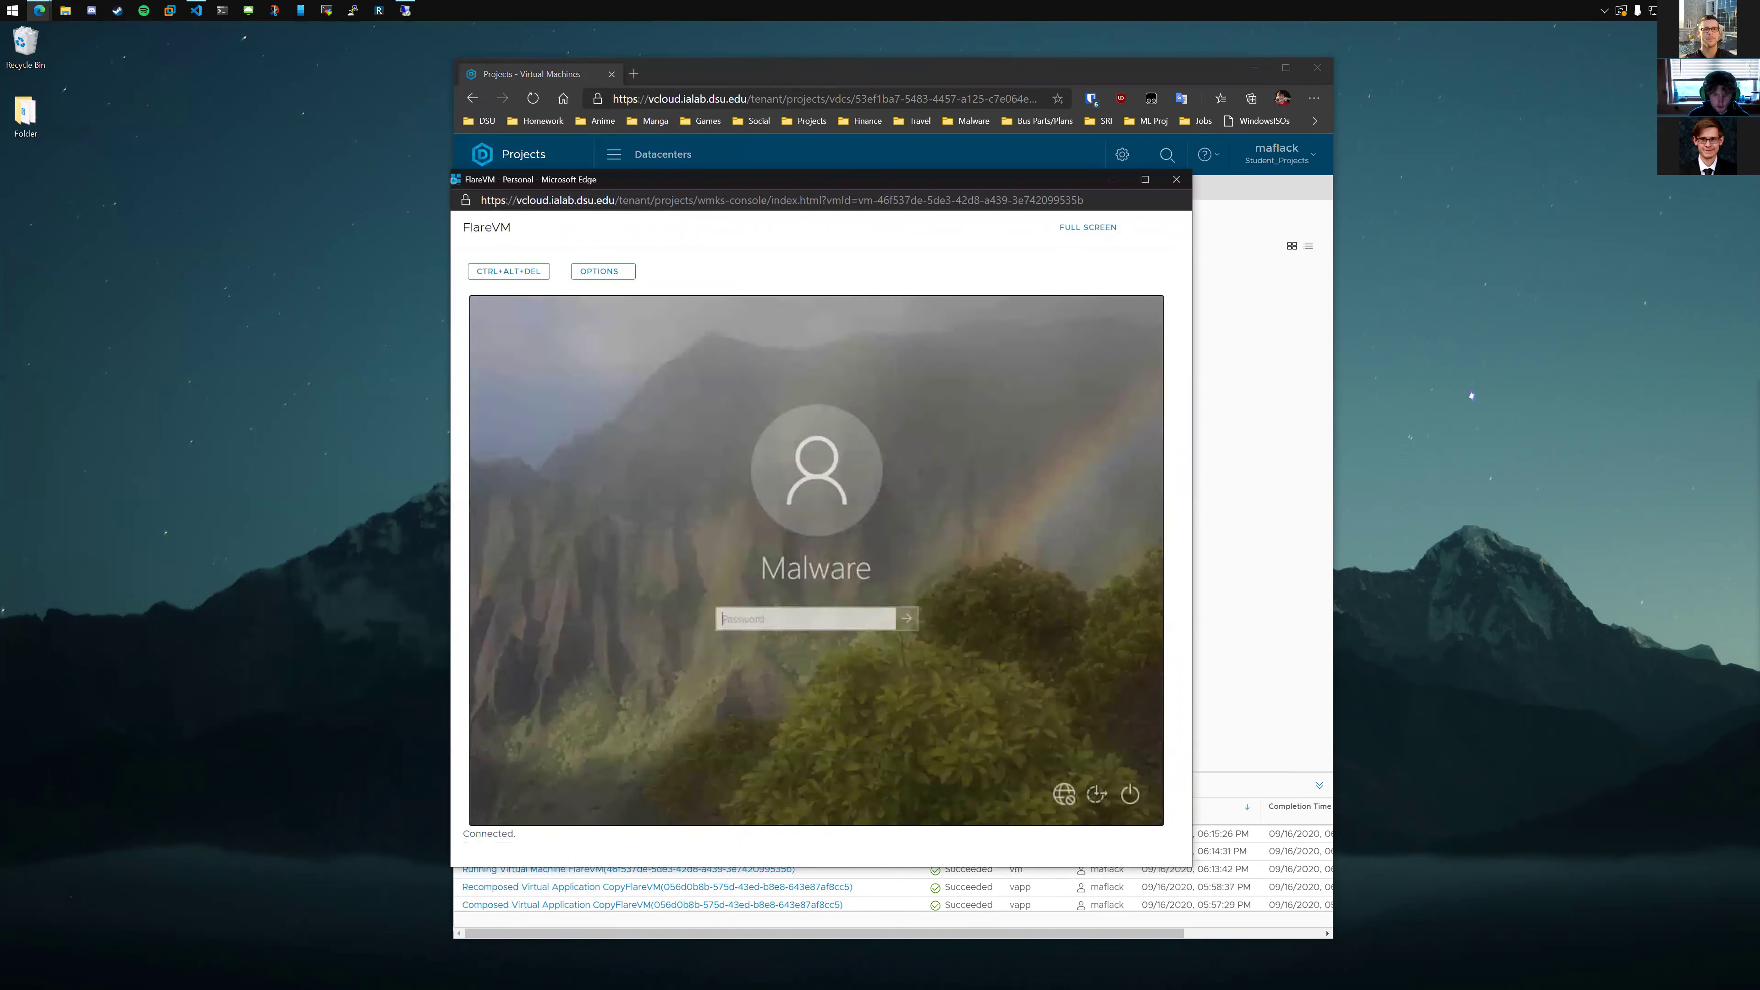
text(•••••••••••)
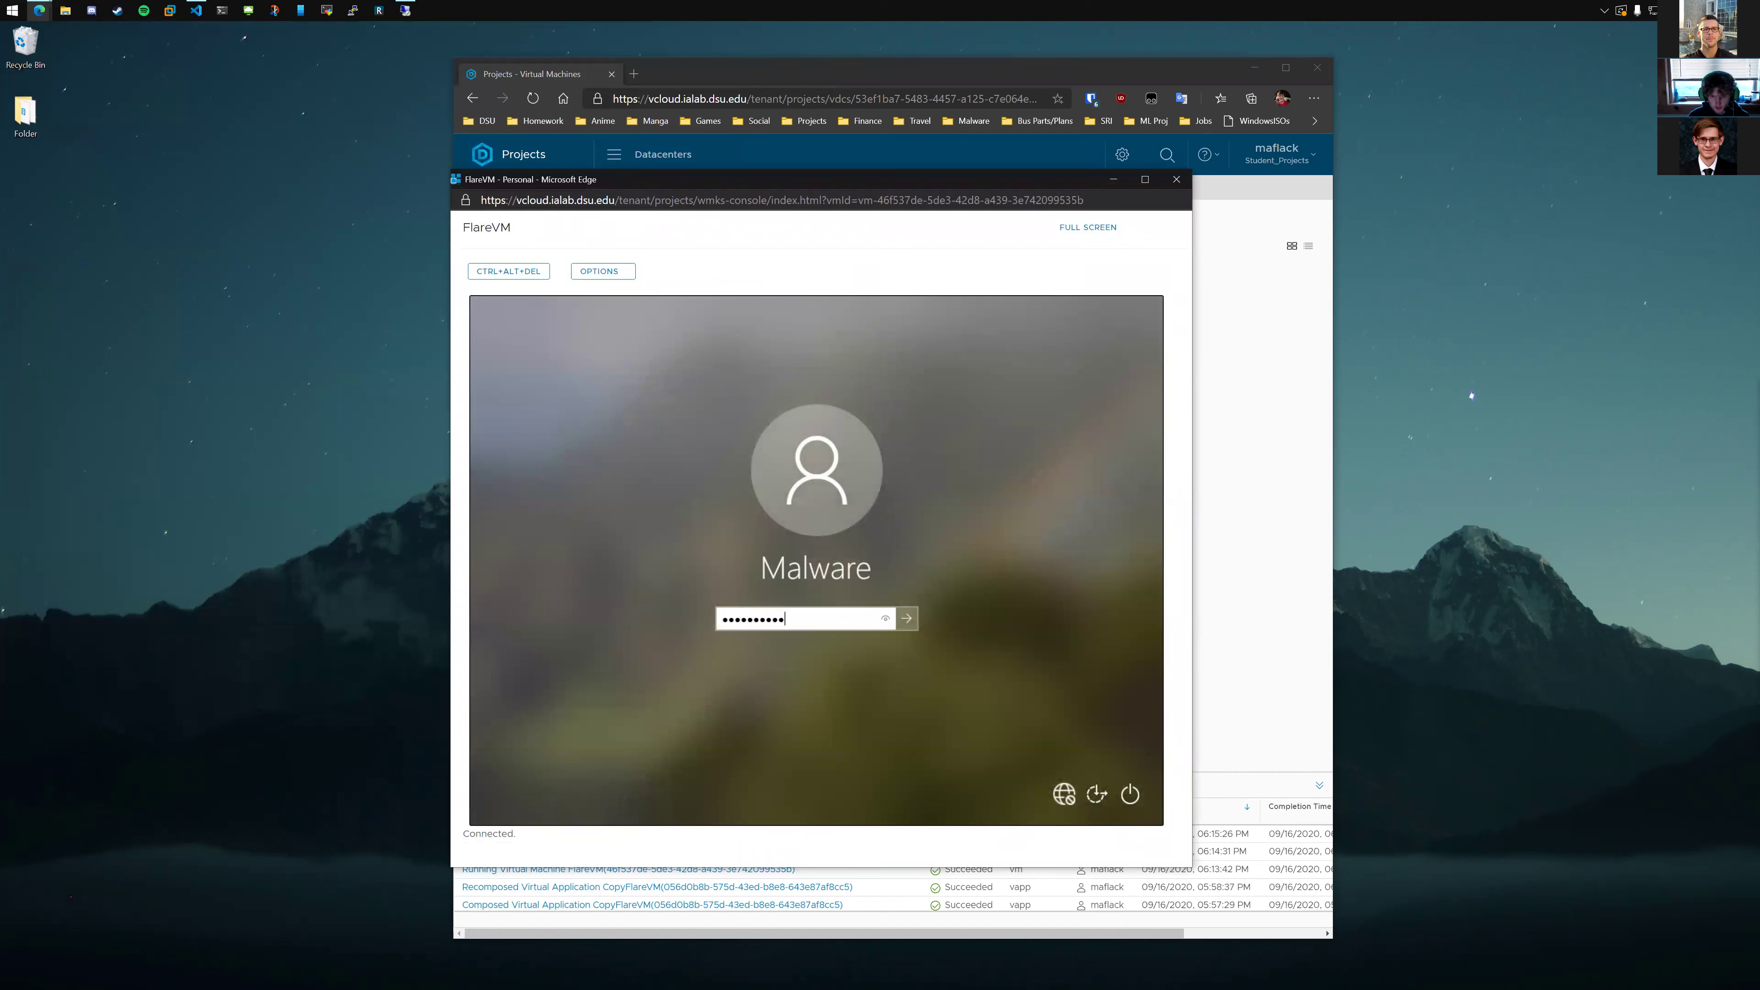
key(Return)
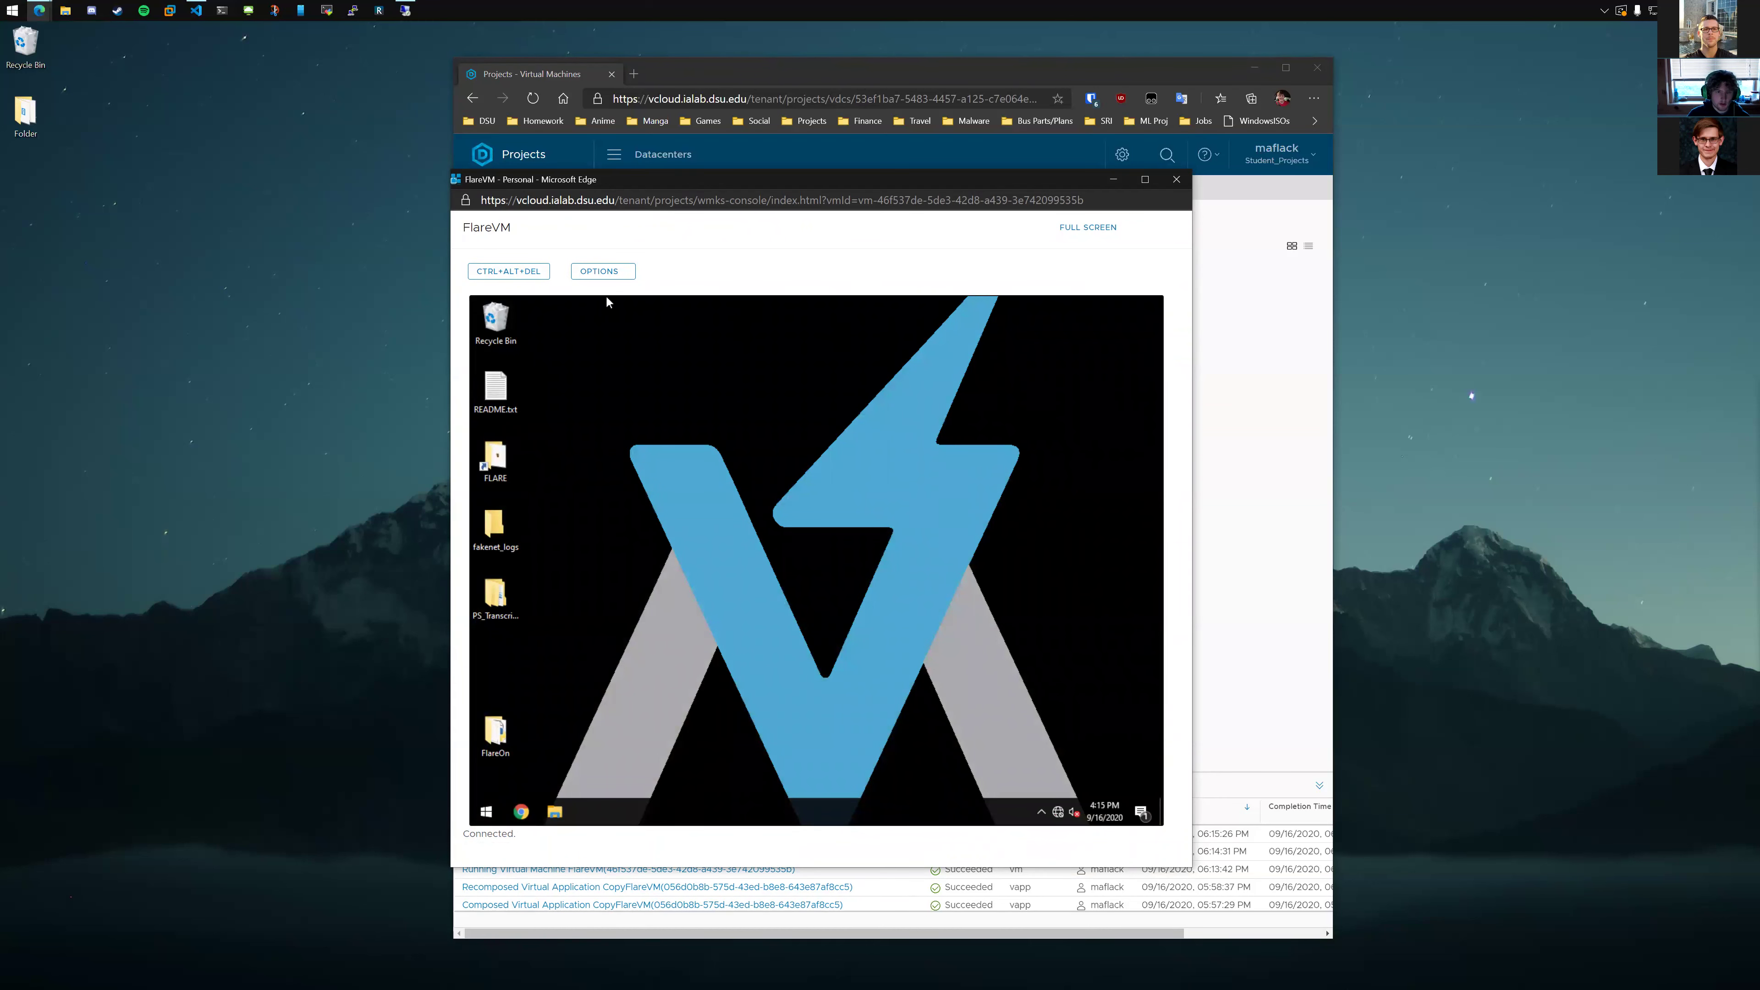
Step: Close the FlareVM console window and switch to the 10.8.0.3 remote desktop session
drag(673, 181, 660, 169)
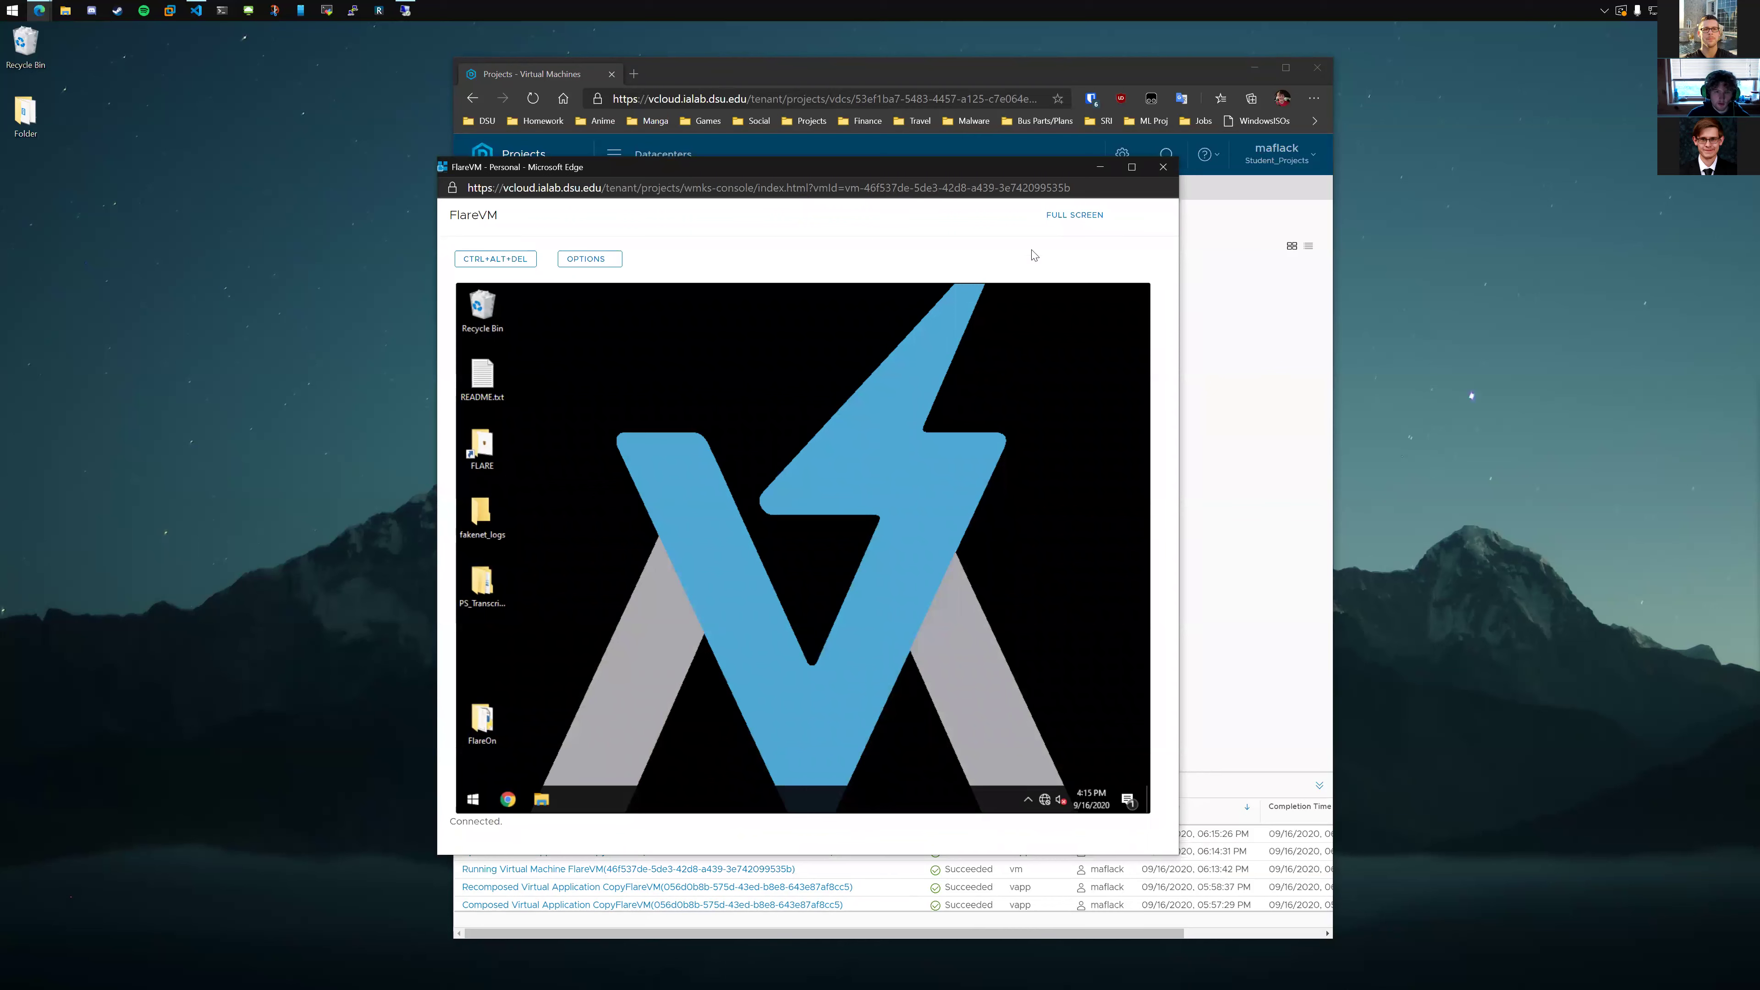
click(1163, 167)
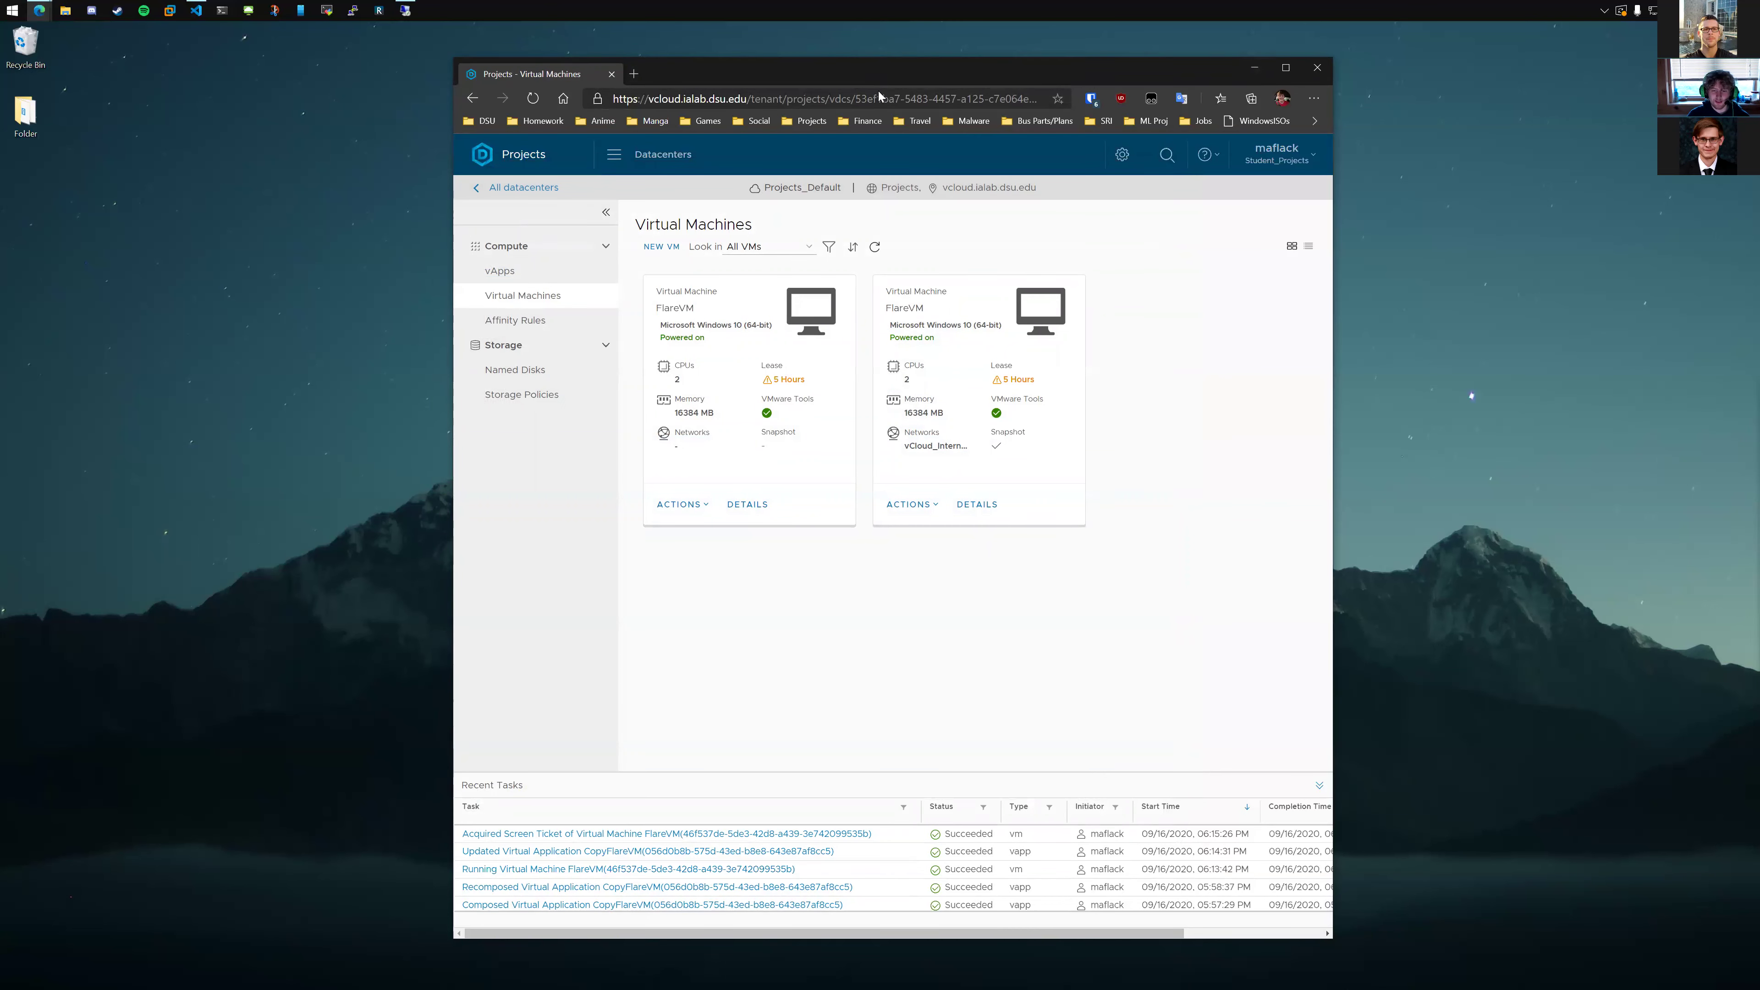
key(alt+Tab)
key(alt+Tab)
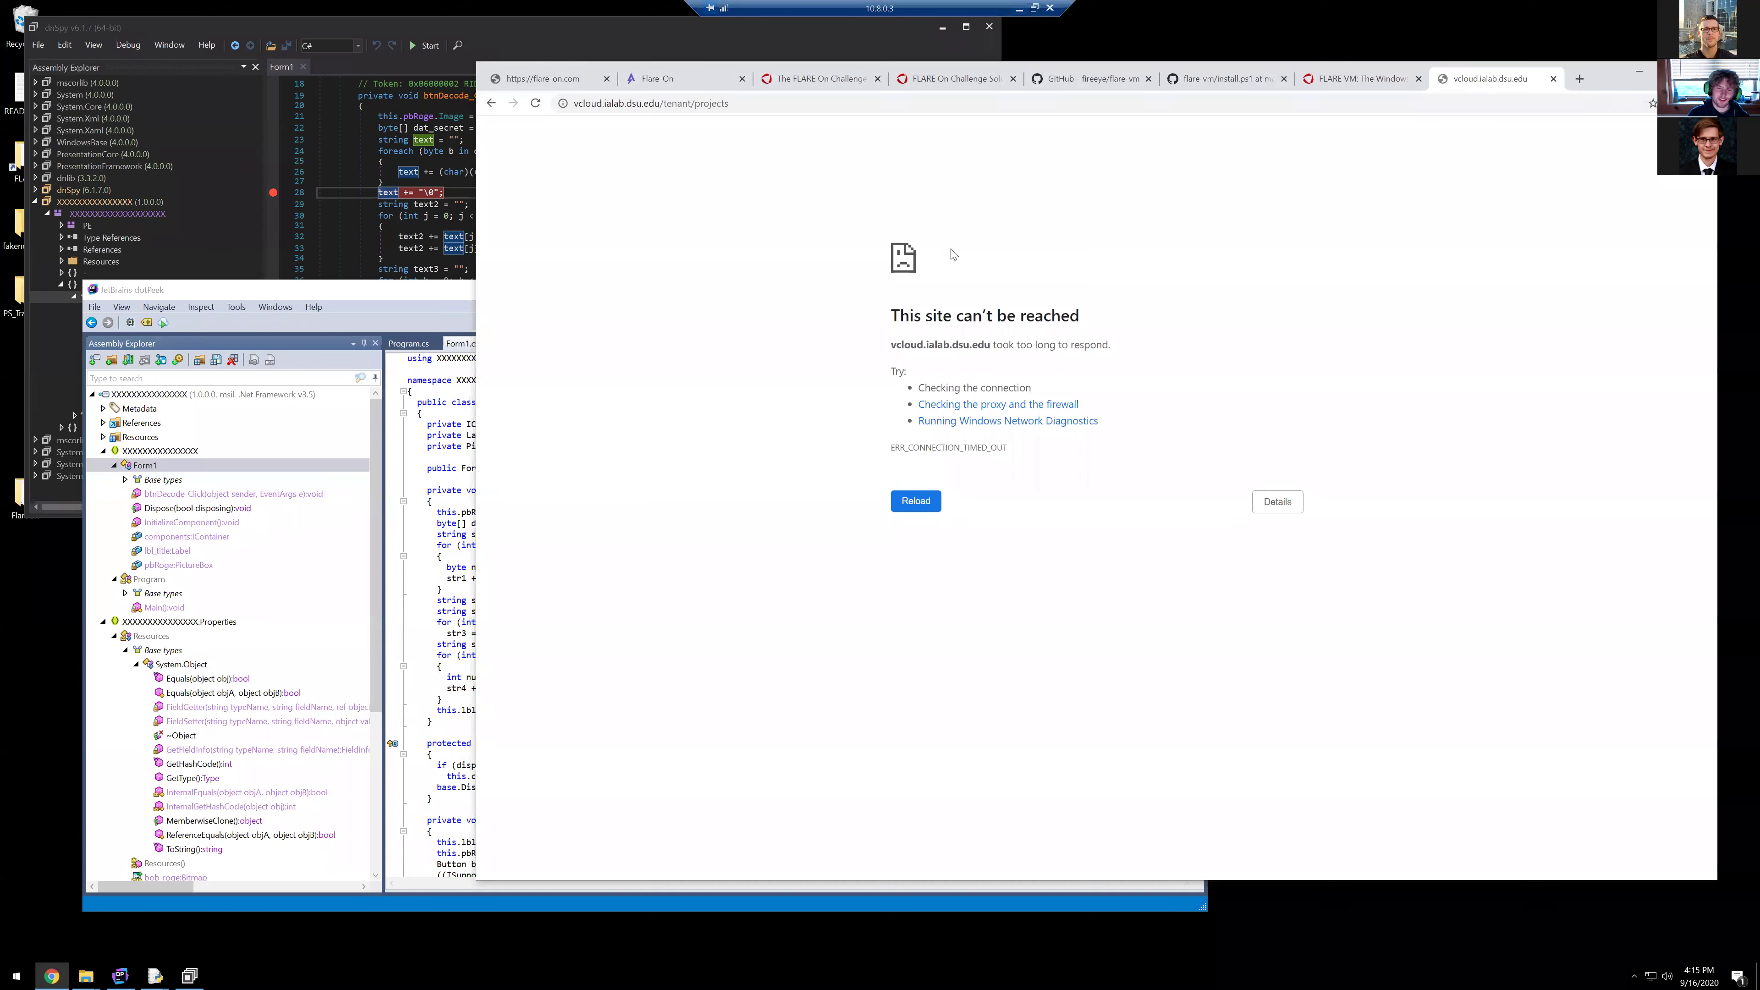
Step: Close the browser pages for the vCloud site, the FireEye FLARE VM article and the flare-vm install.ps1 script
click(1553, 78)
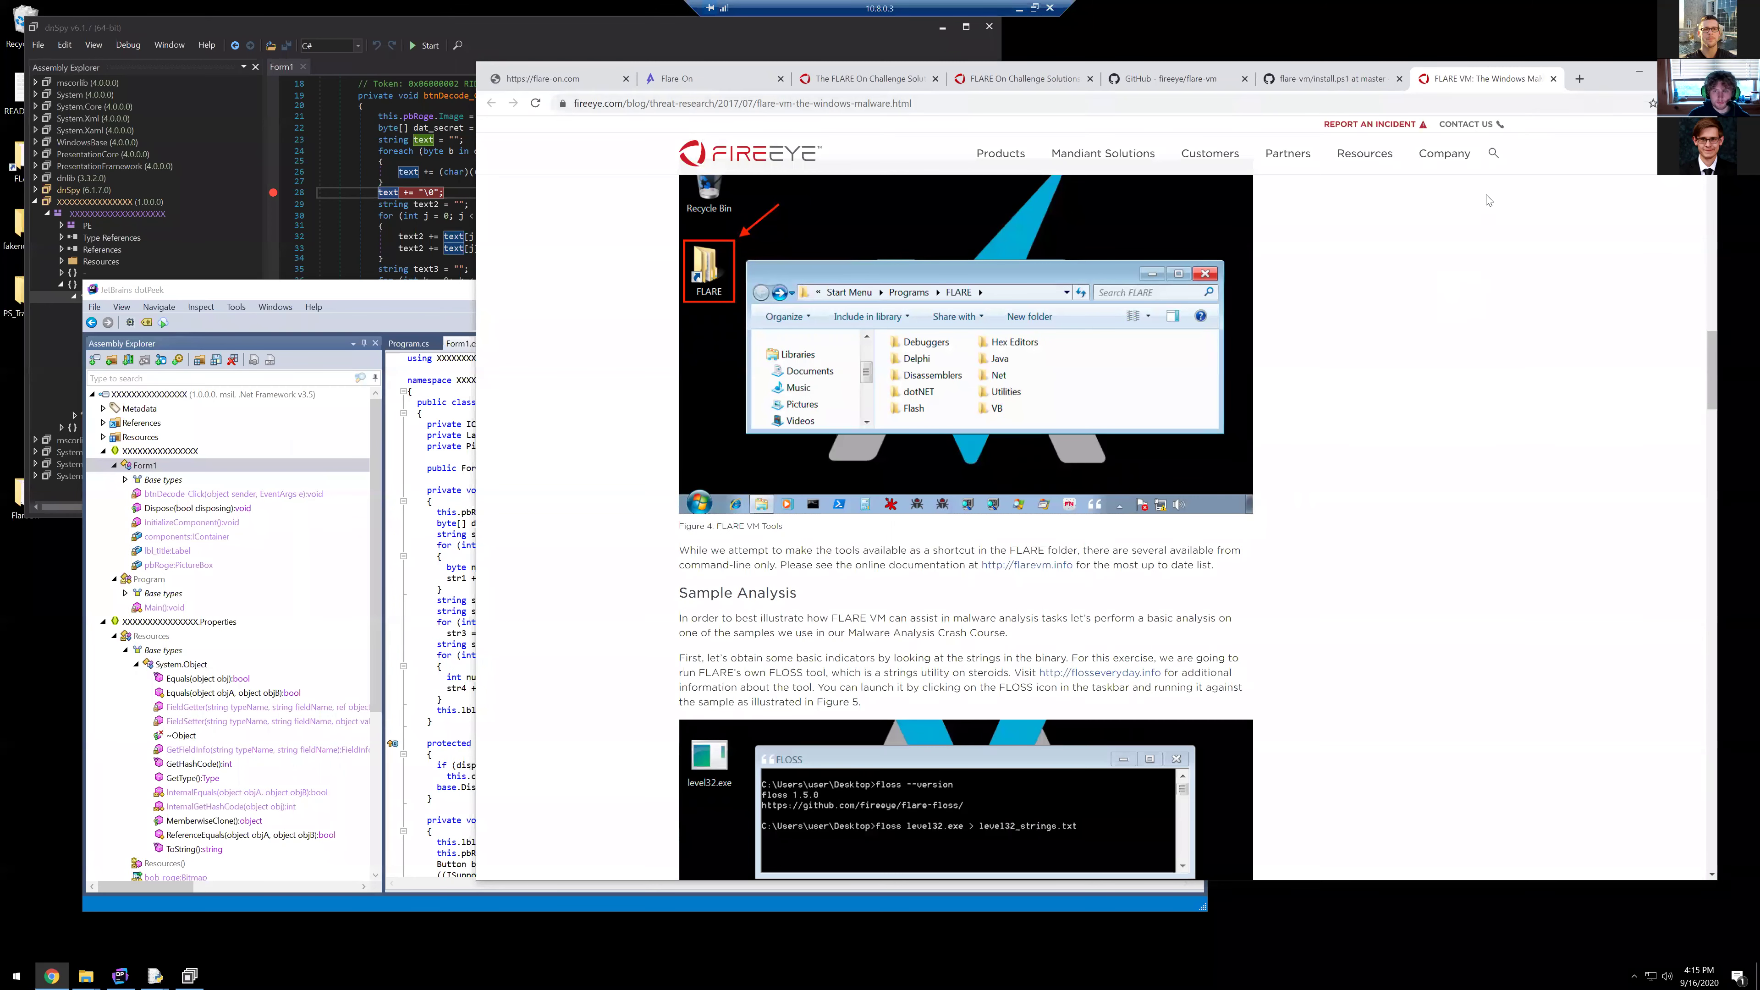
drag(1610, 72, 1578, 88)
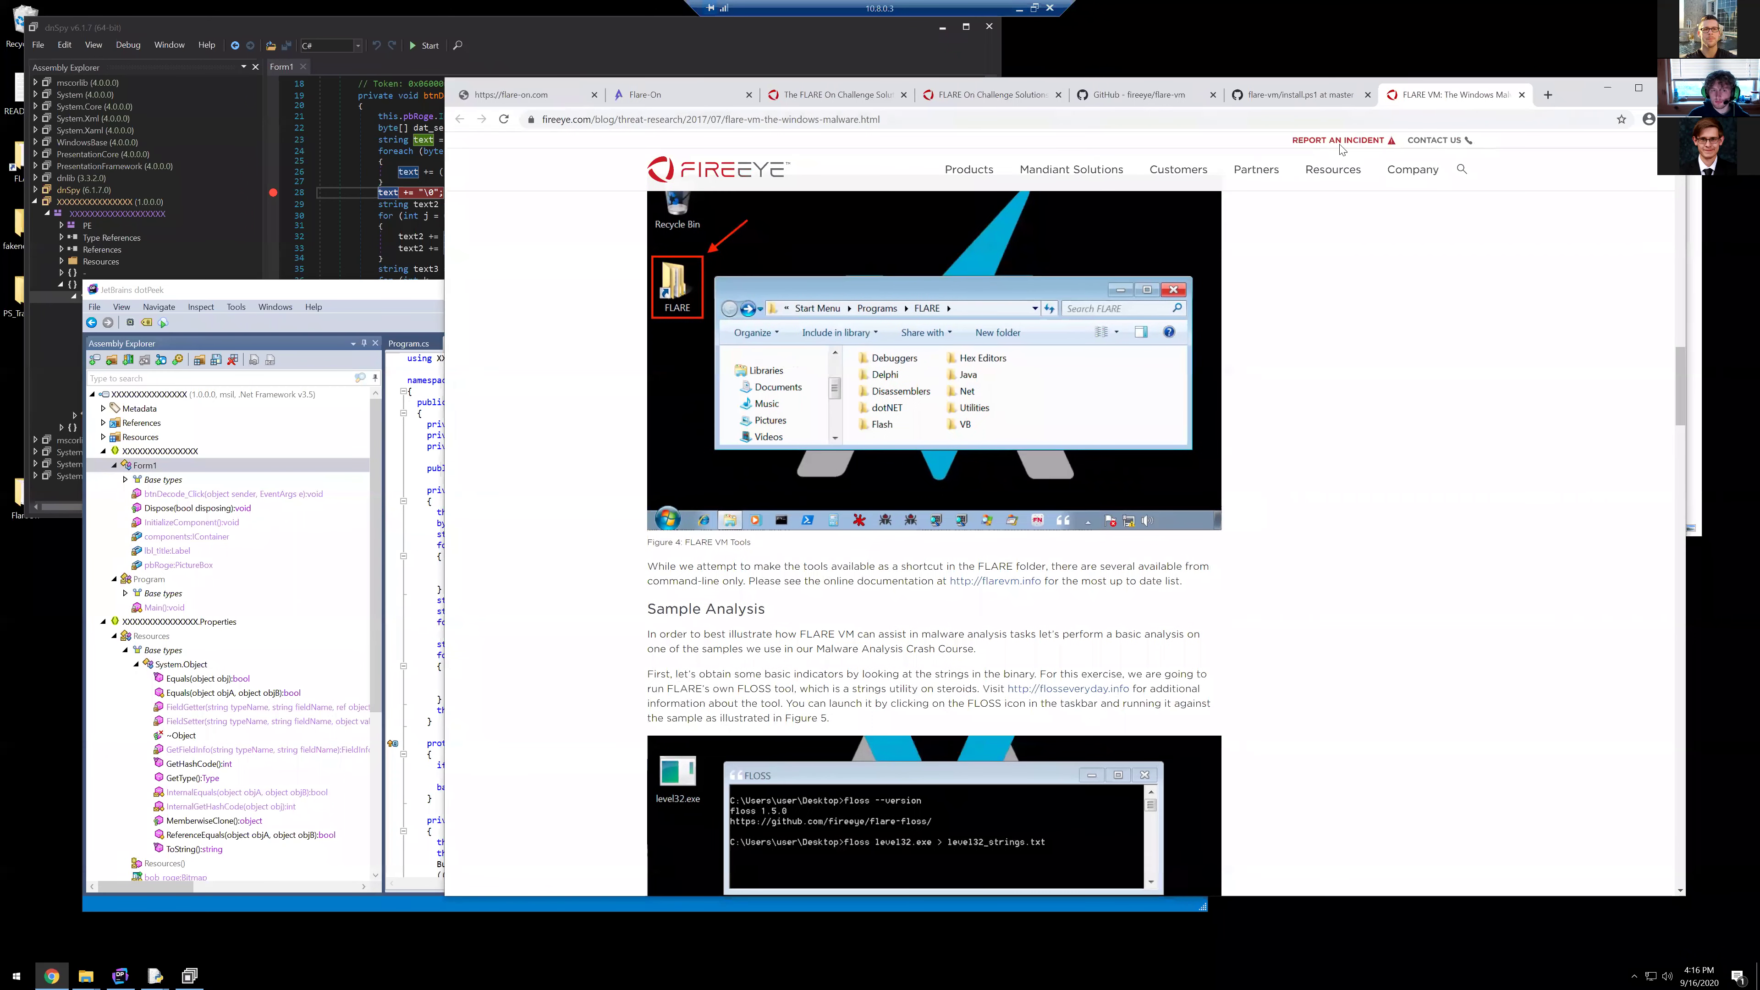
click(1523, 94)
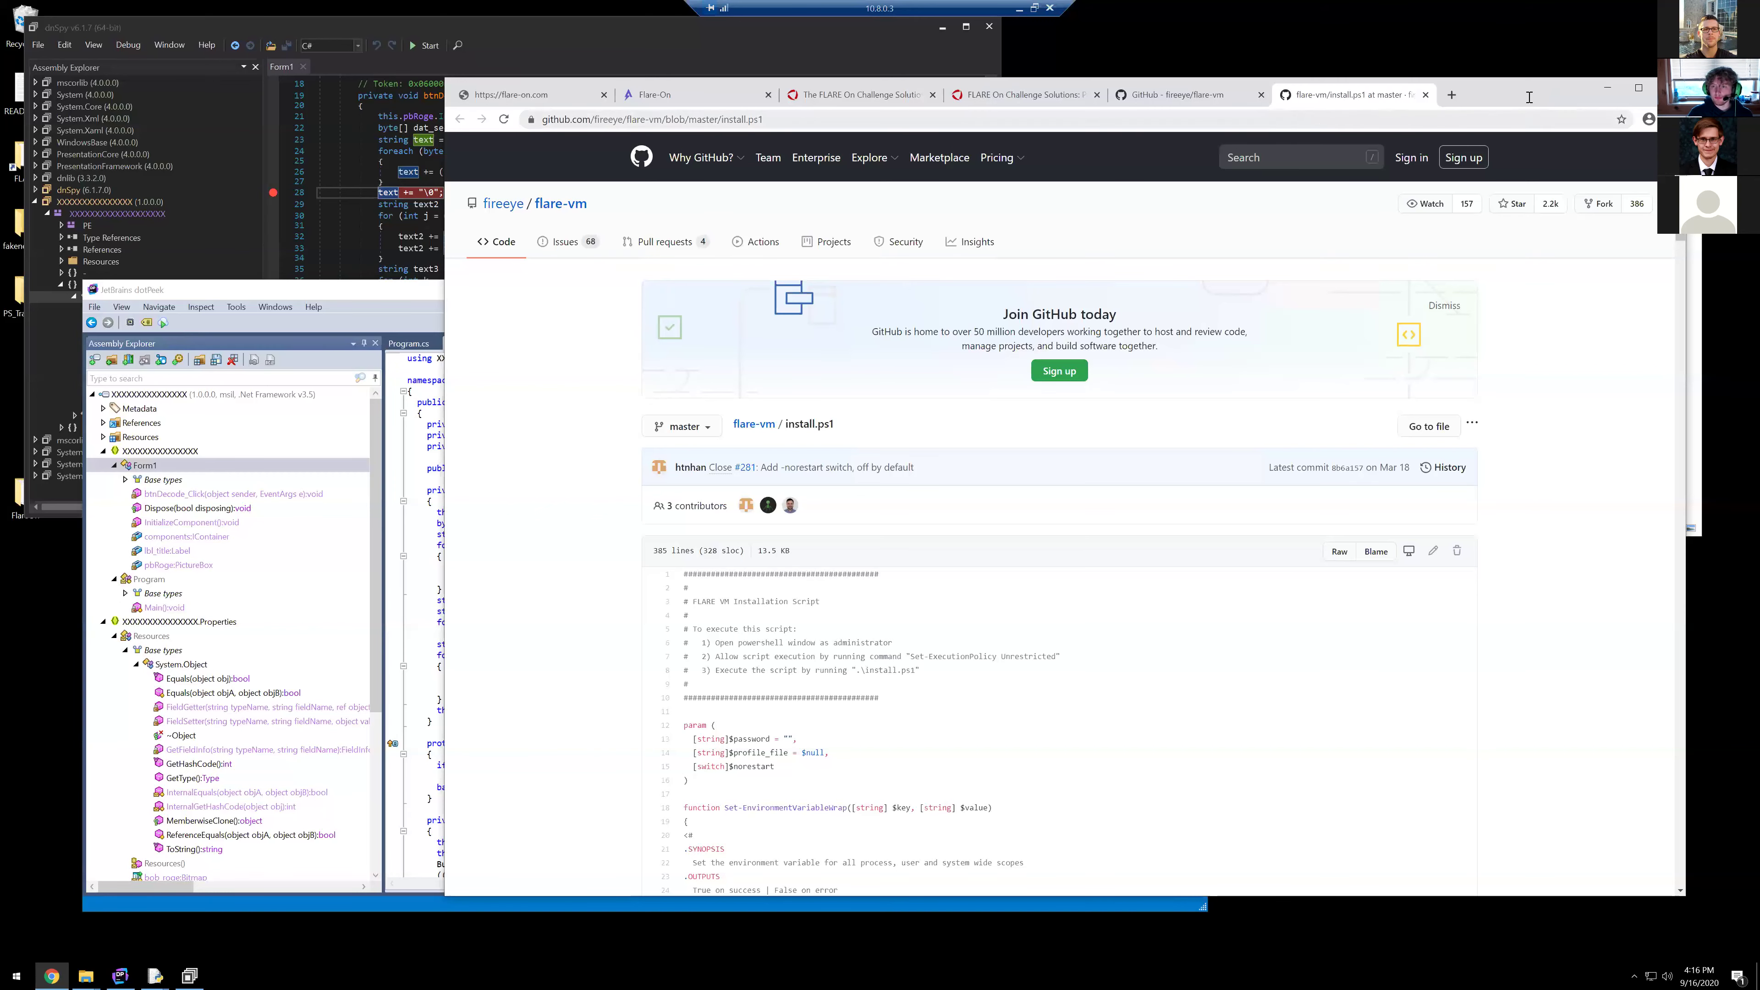
drag(1501, 90, 1308, 82)
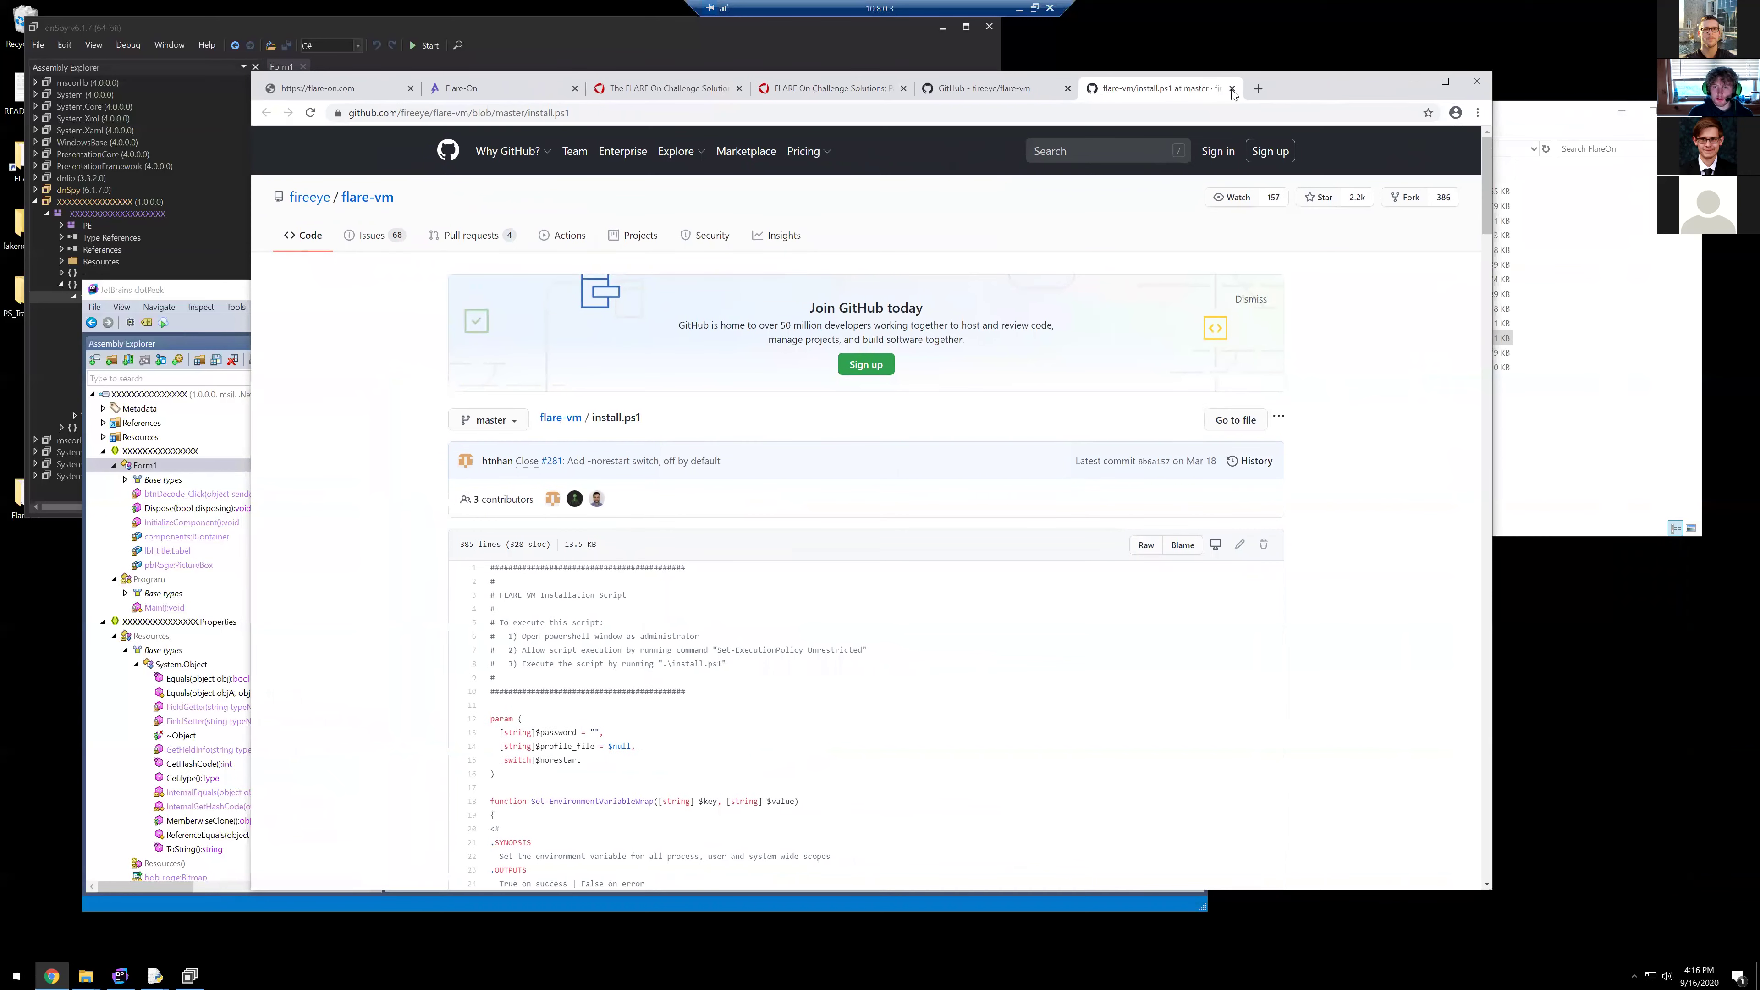
click(1232, 89)
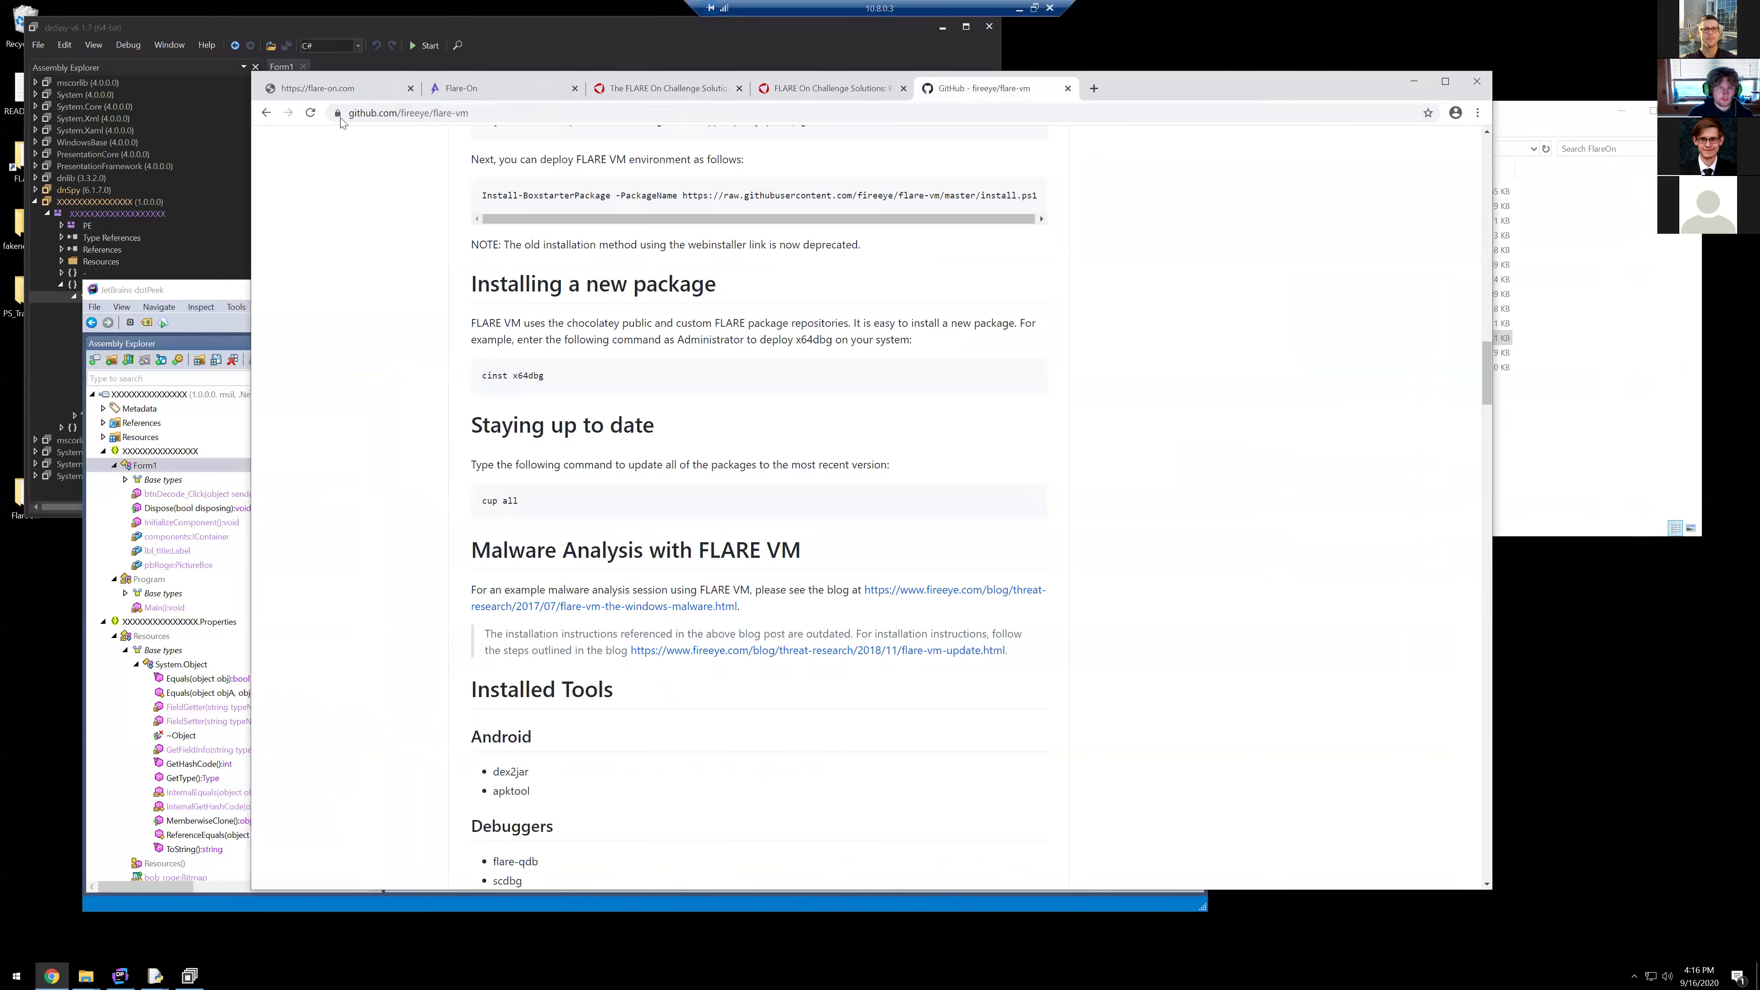
Step: Look through the FireEye FLARE On solutions posts and return to the flare-on.com challenge page
click(368, 92)
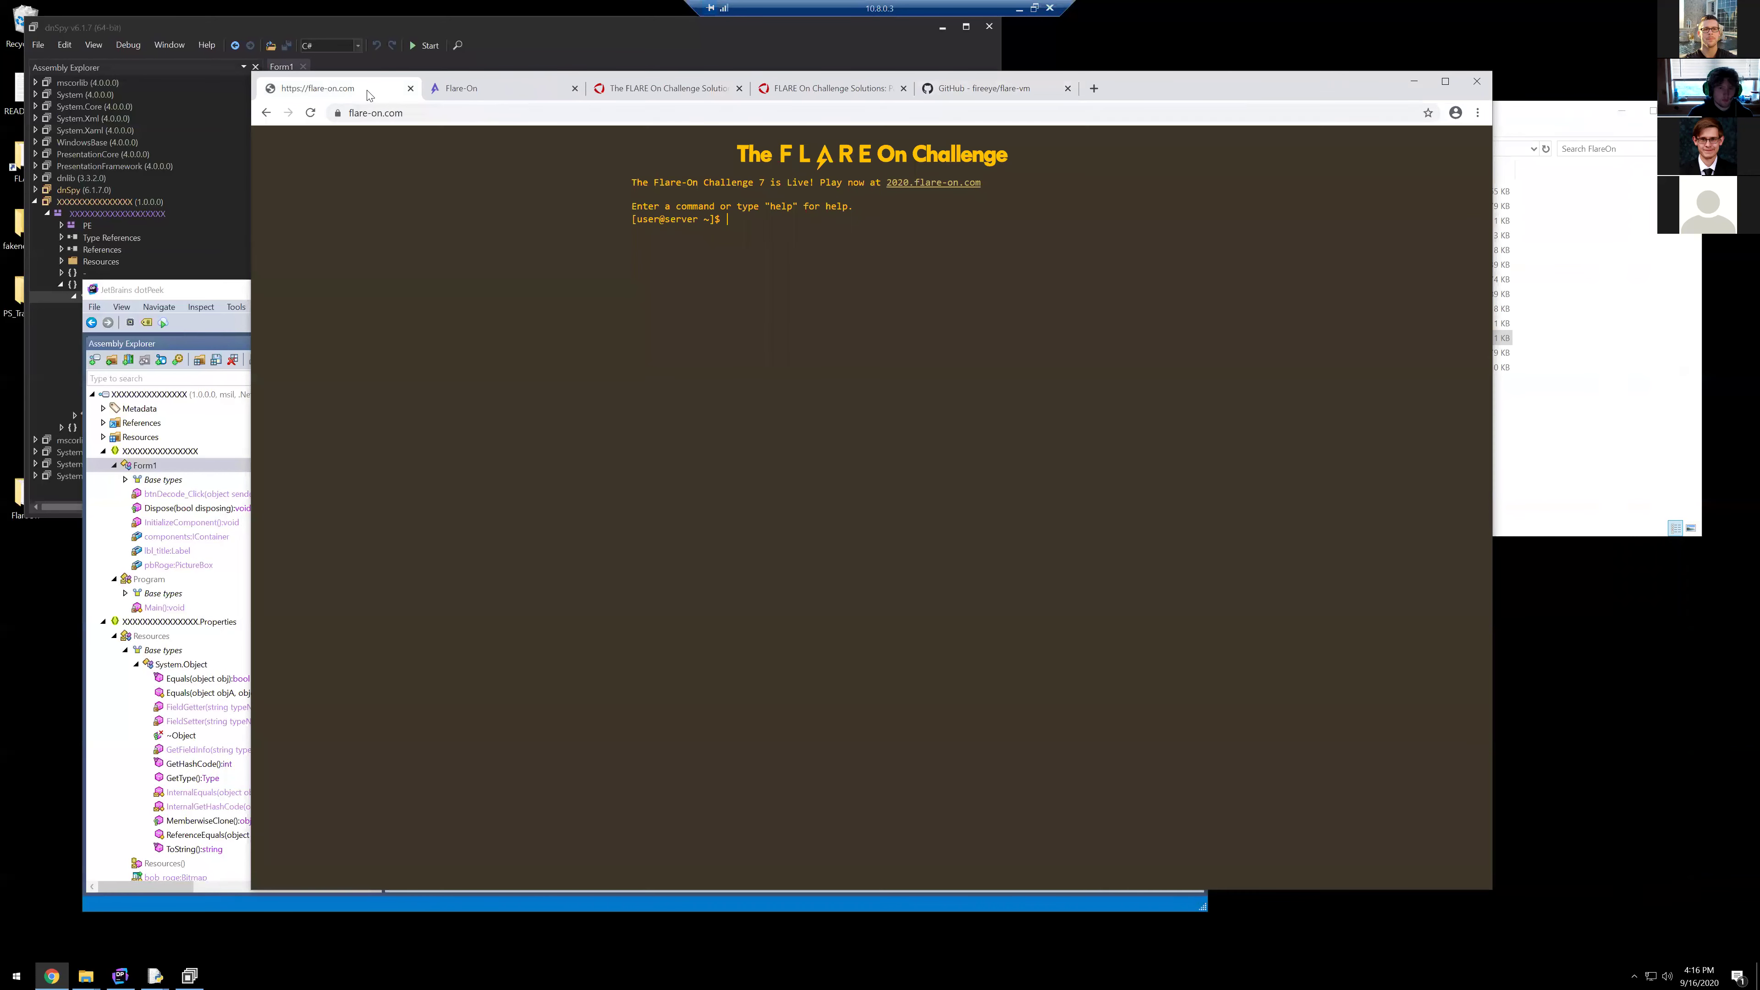
click(637, 86)
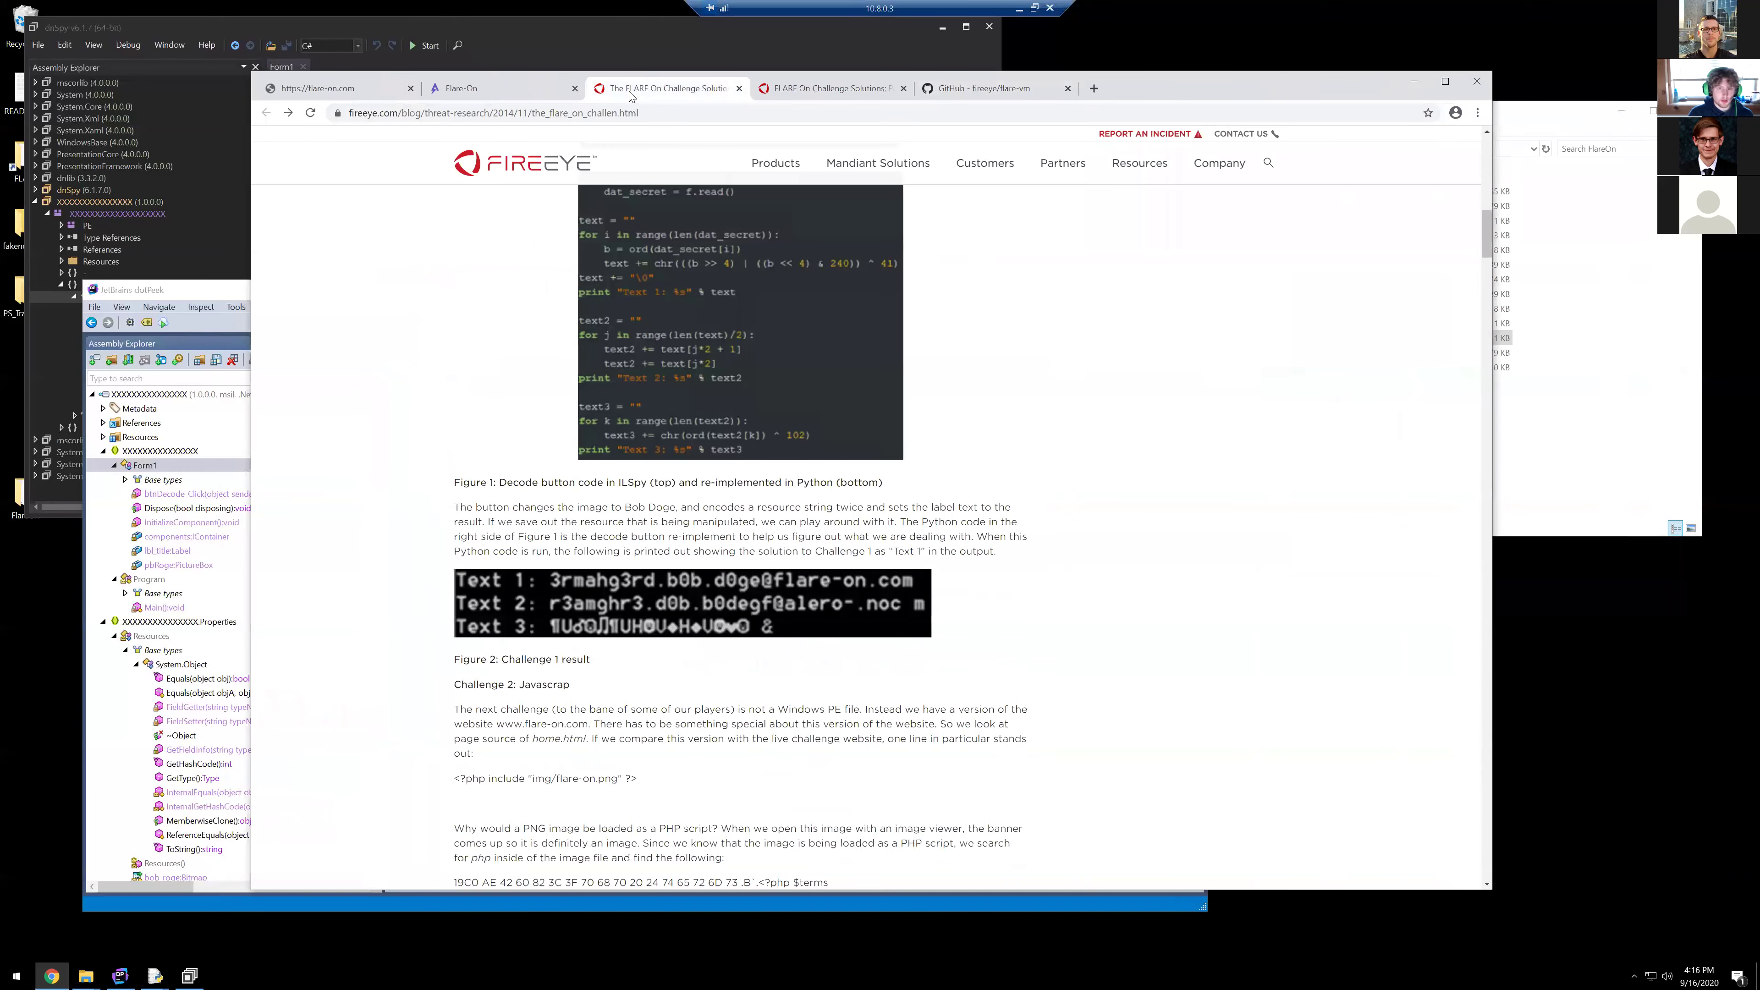
click(835, 93)
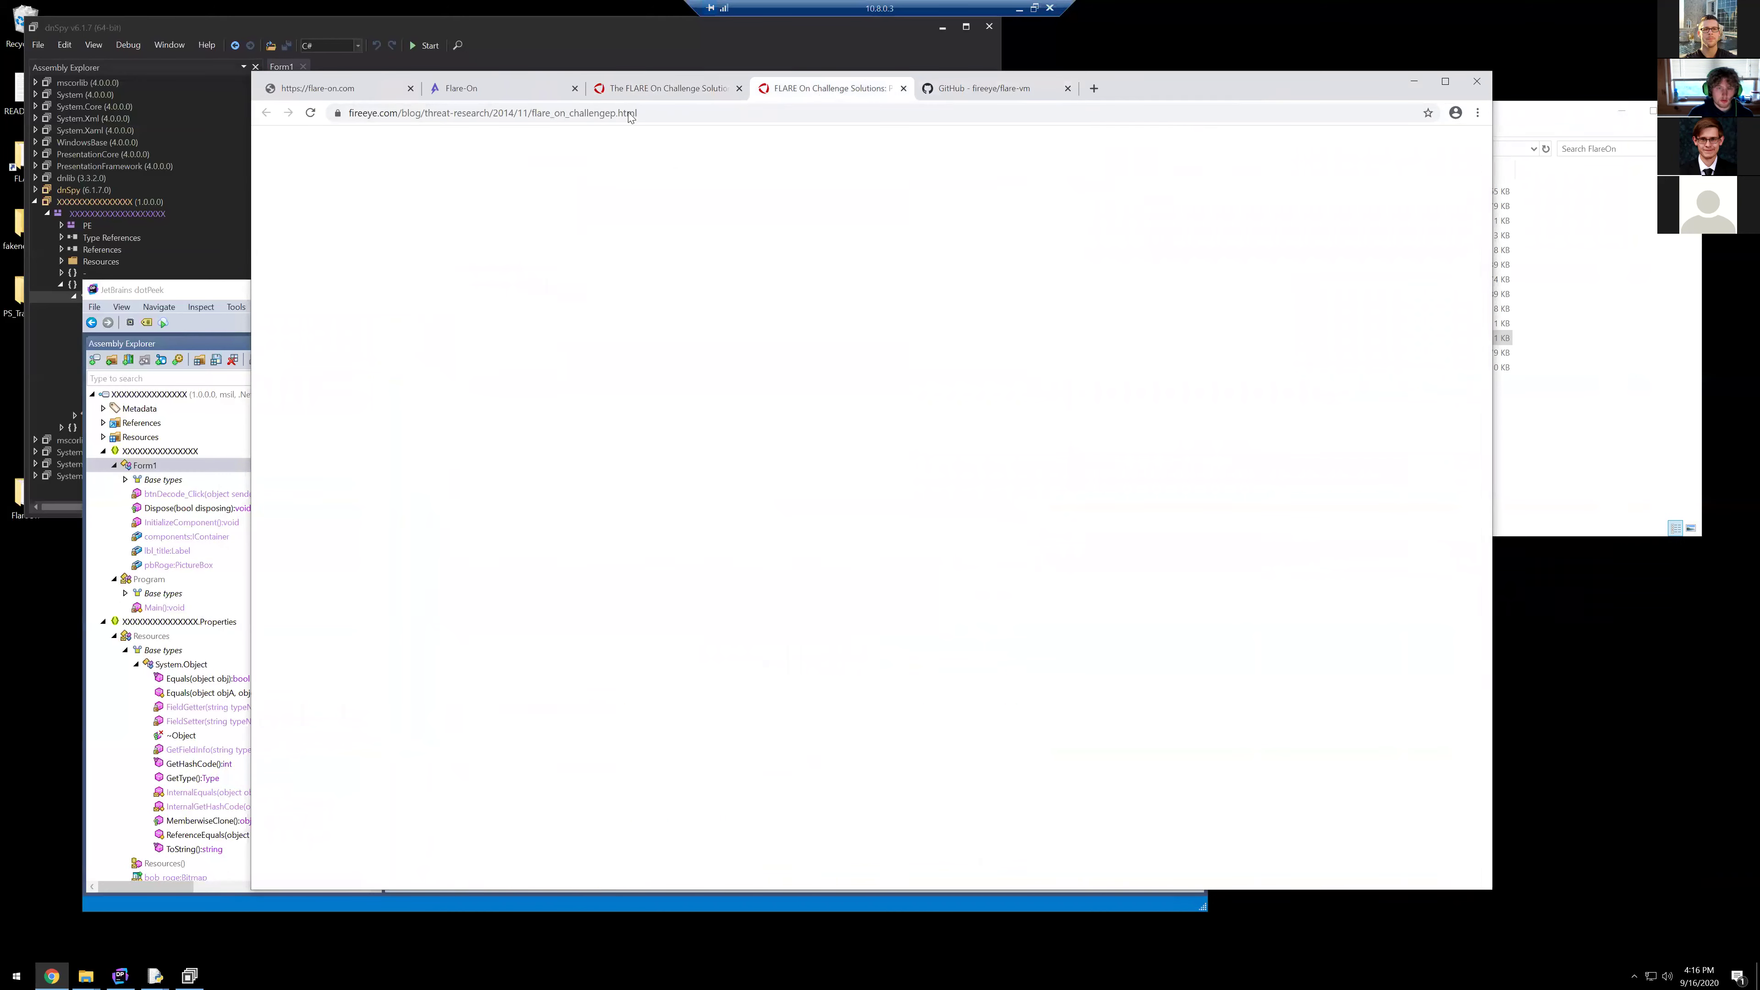
scroll(629, 138, up, 4)
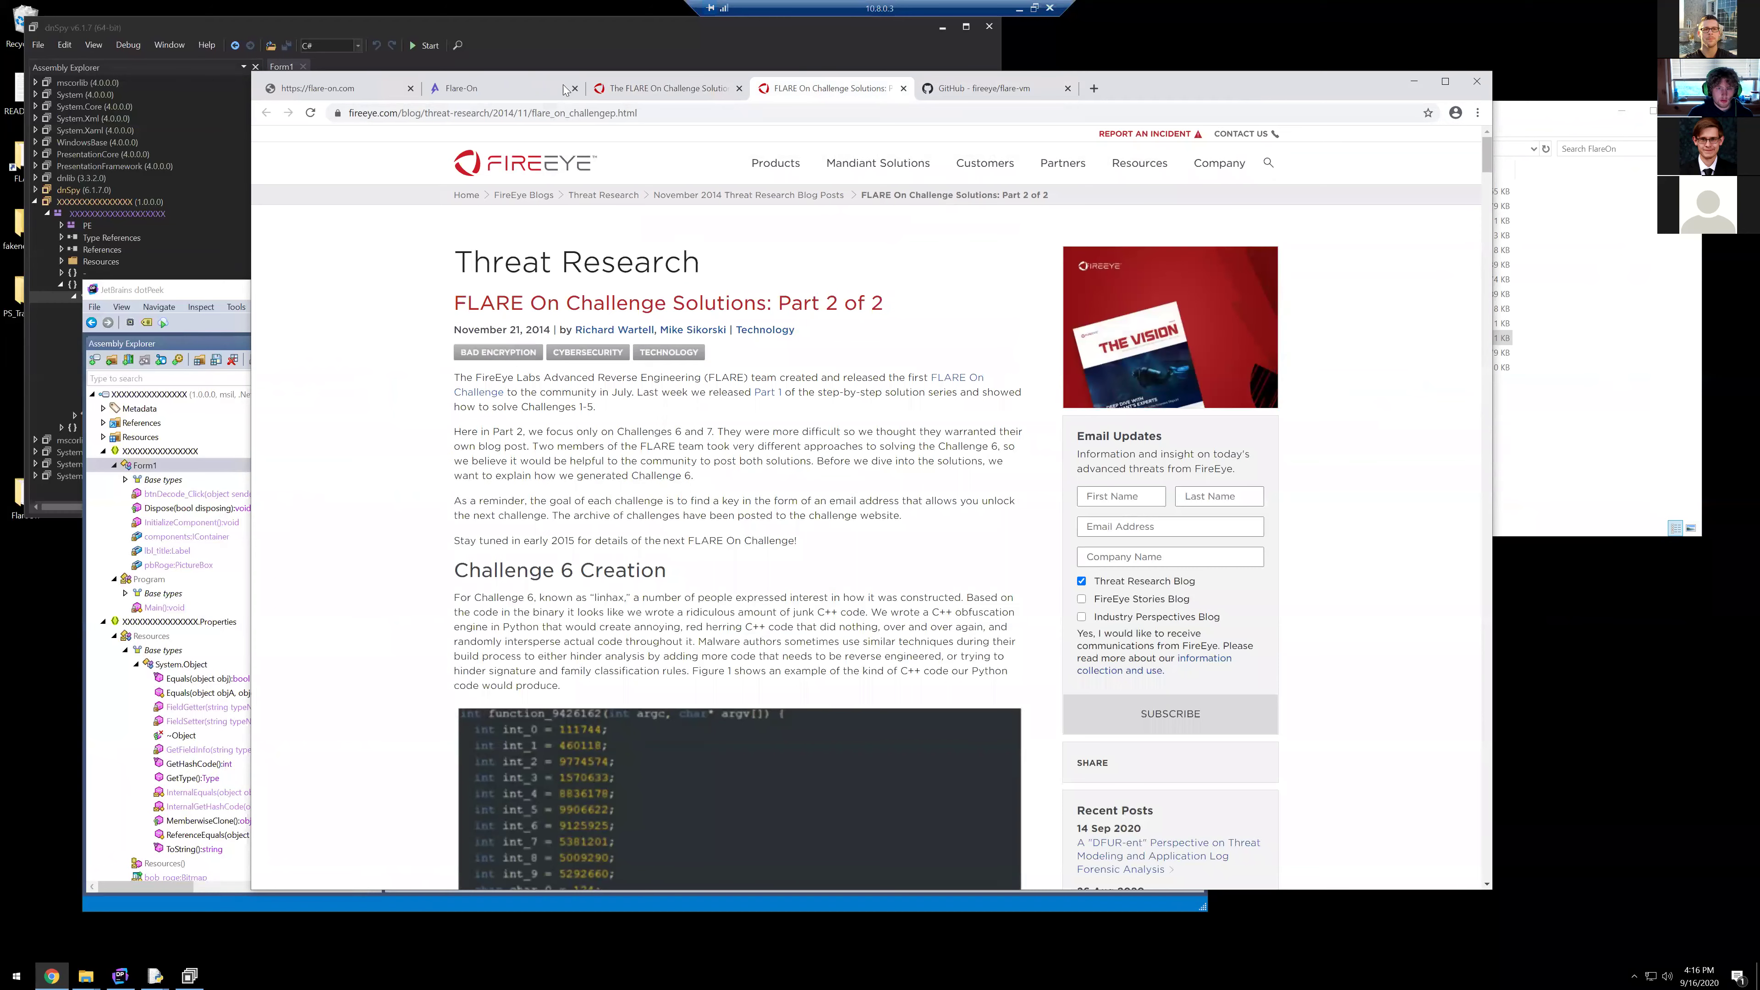
click(521, 92)
click(326, 88)
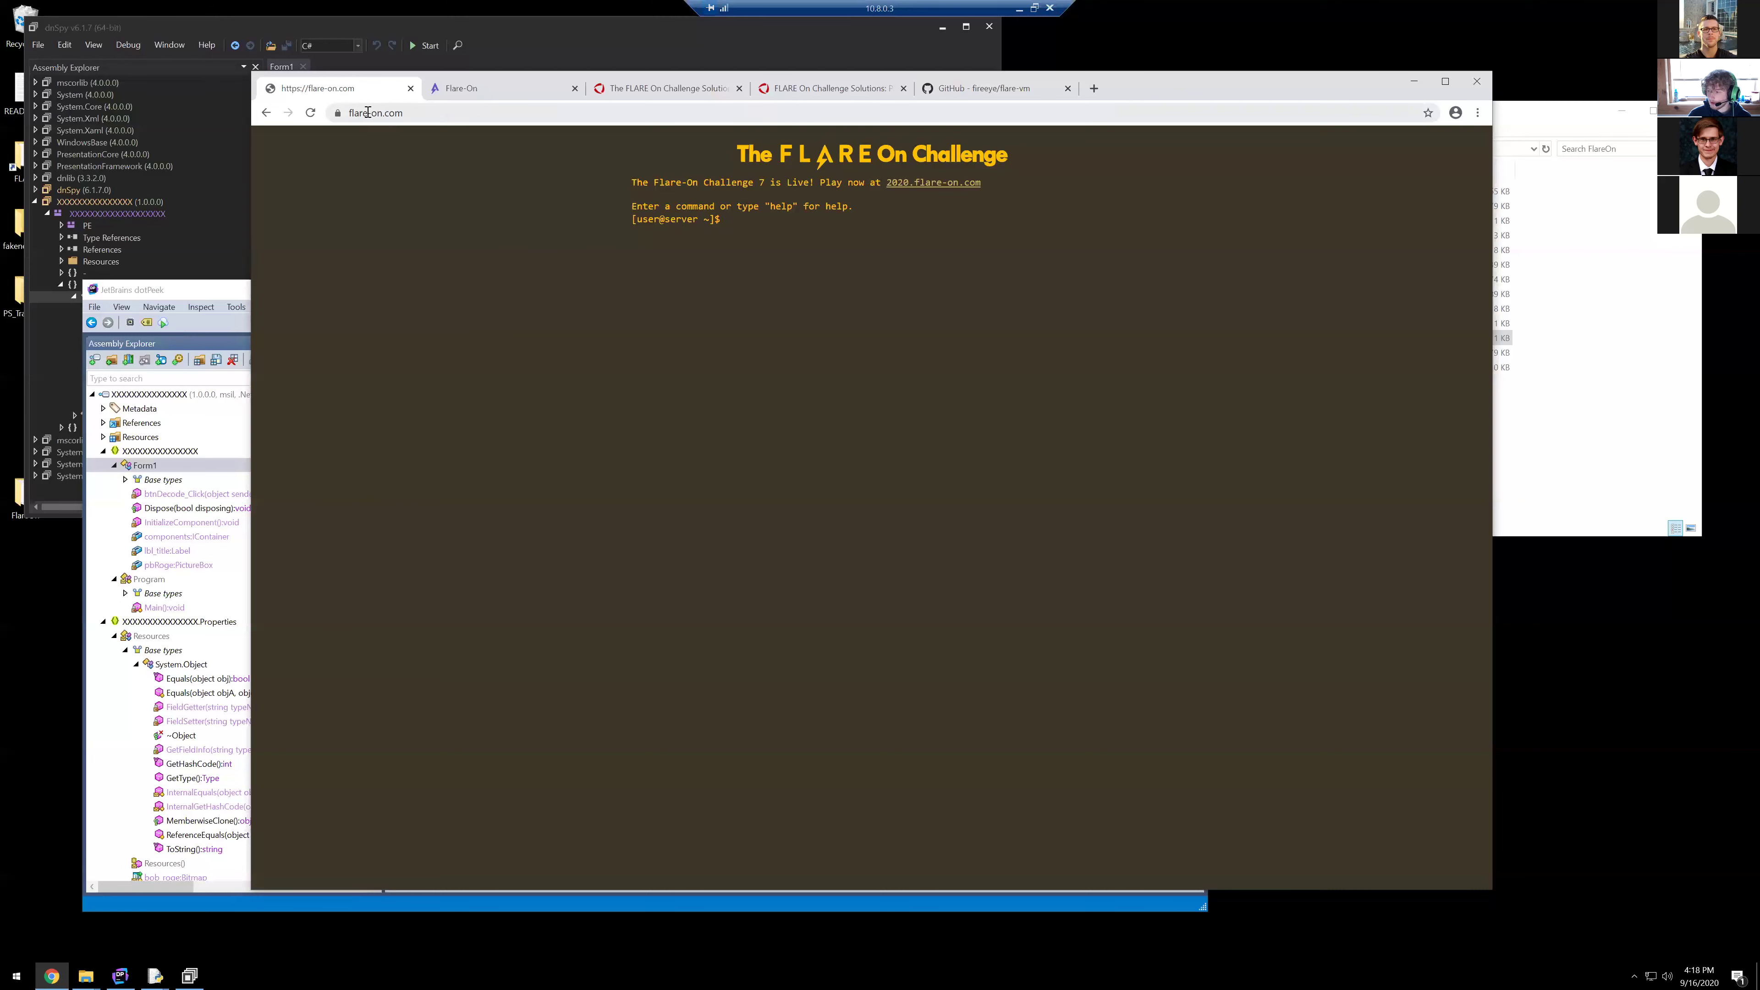
click(682, 243)
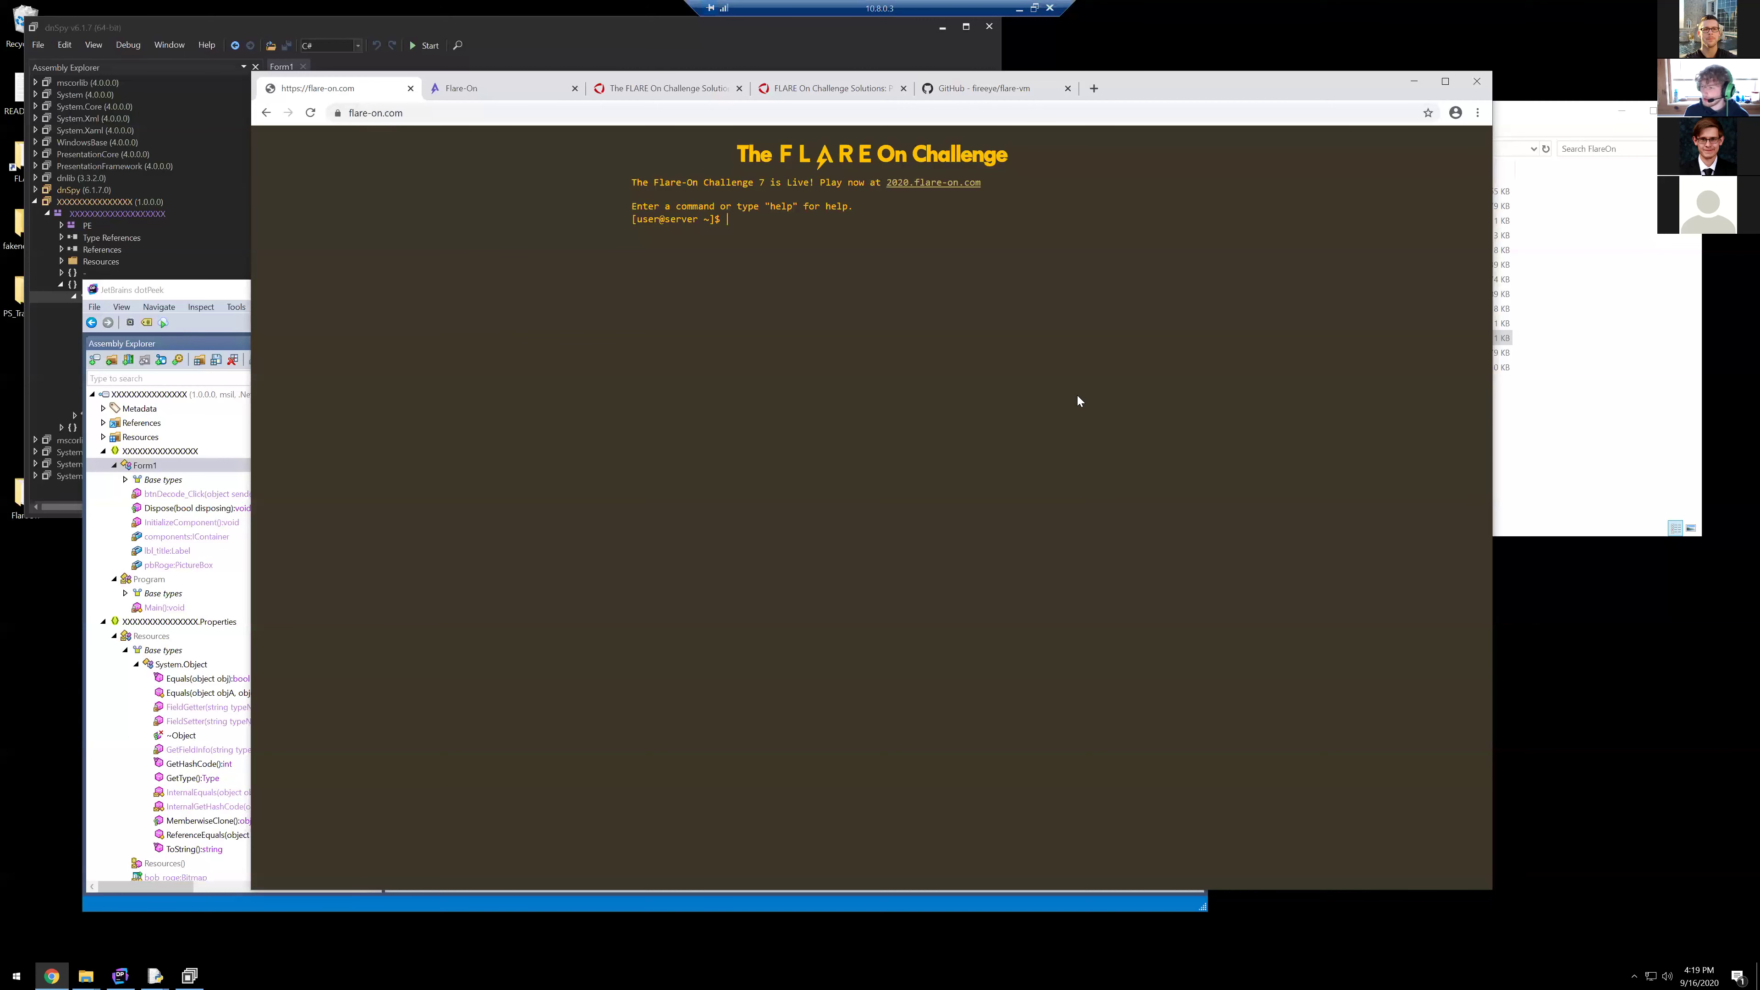
Step: Open the Windows display settings and enlarge the window to show the scale and layout options
right_click(1606, 728)
click(1606, 876)
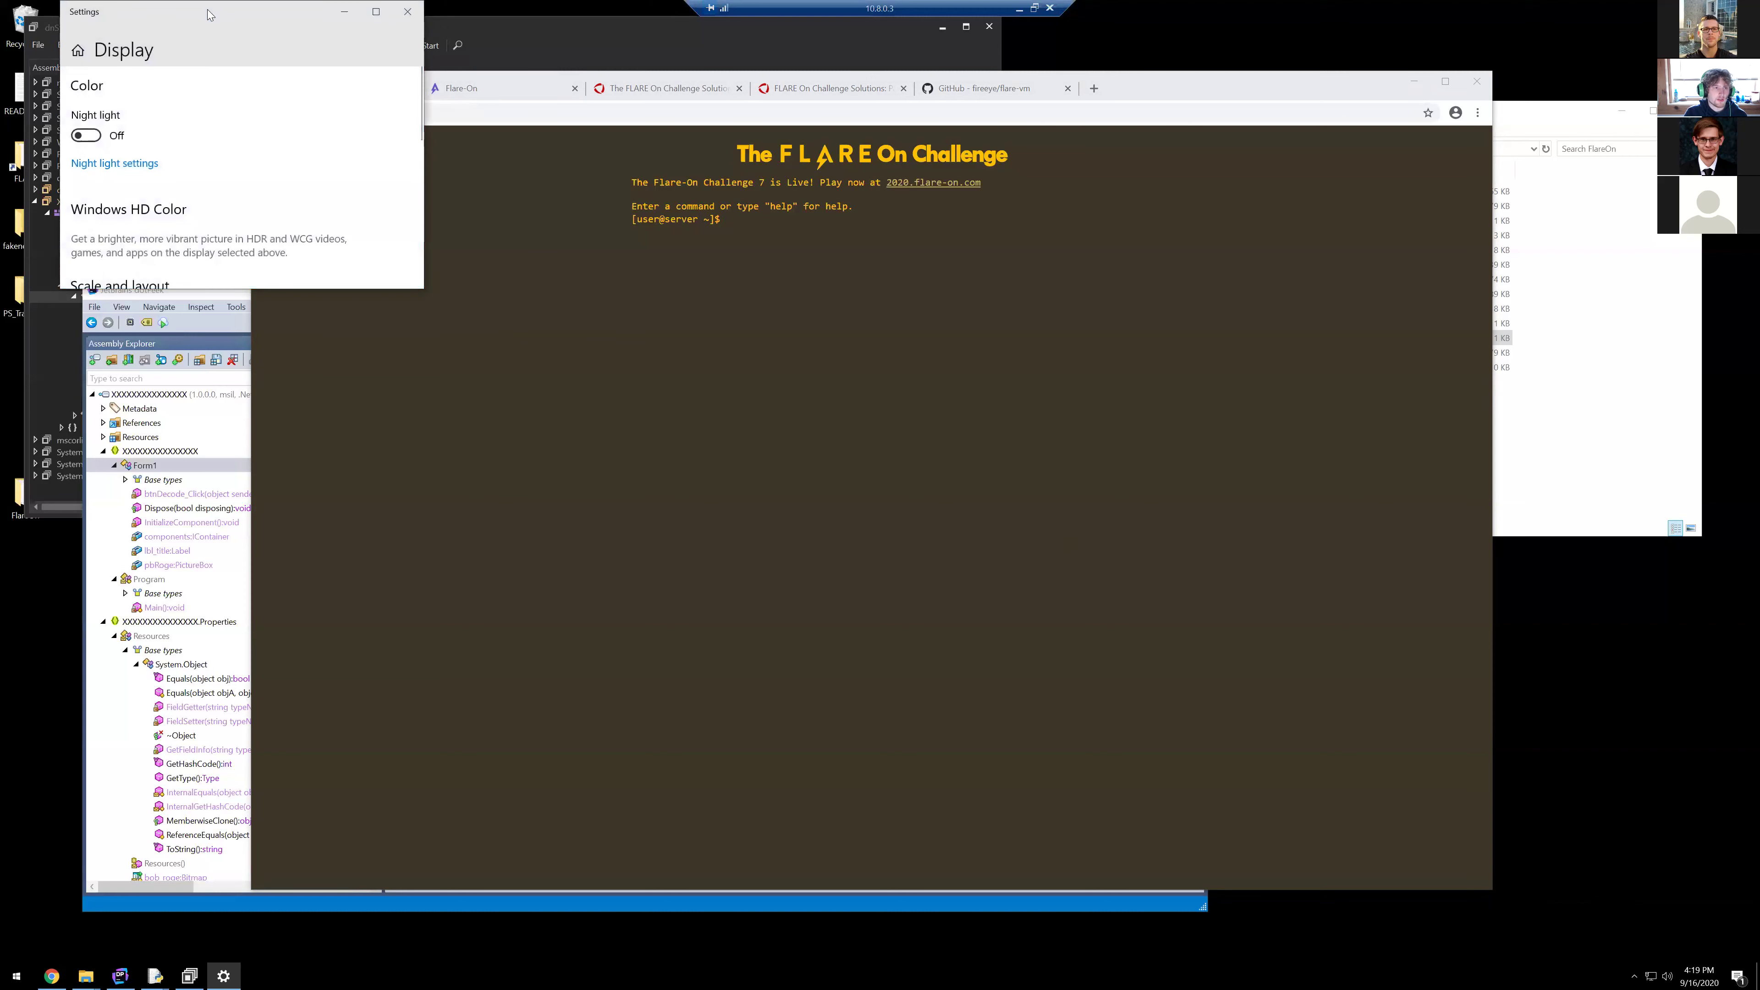
drag(210, 11, 585, 189)
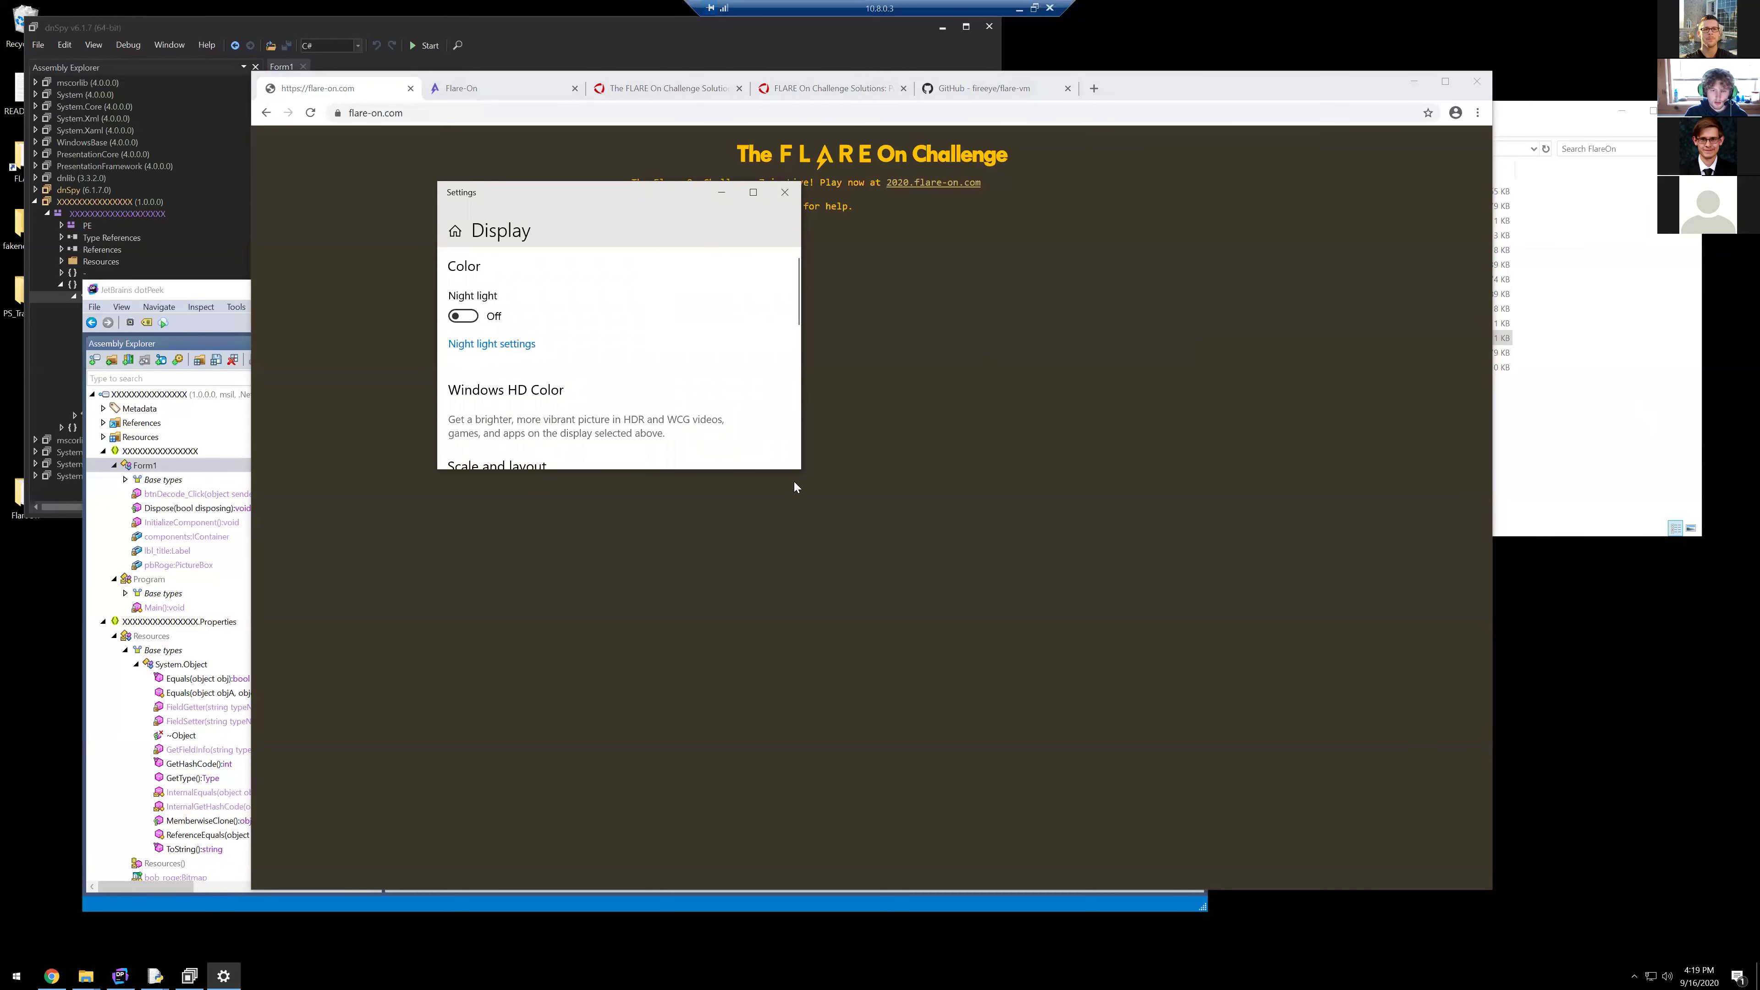
drag(801, 472, 1021, 758)
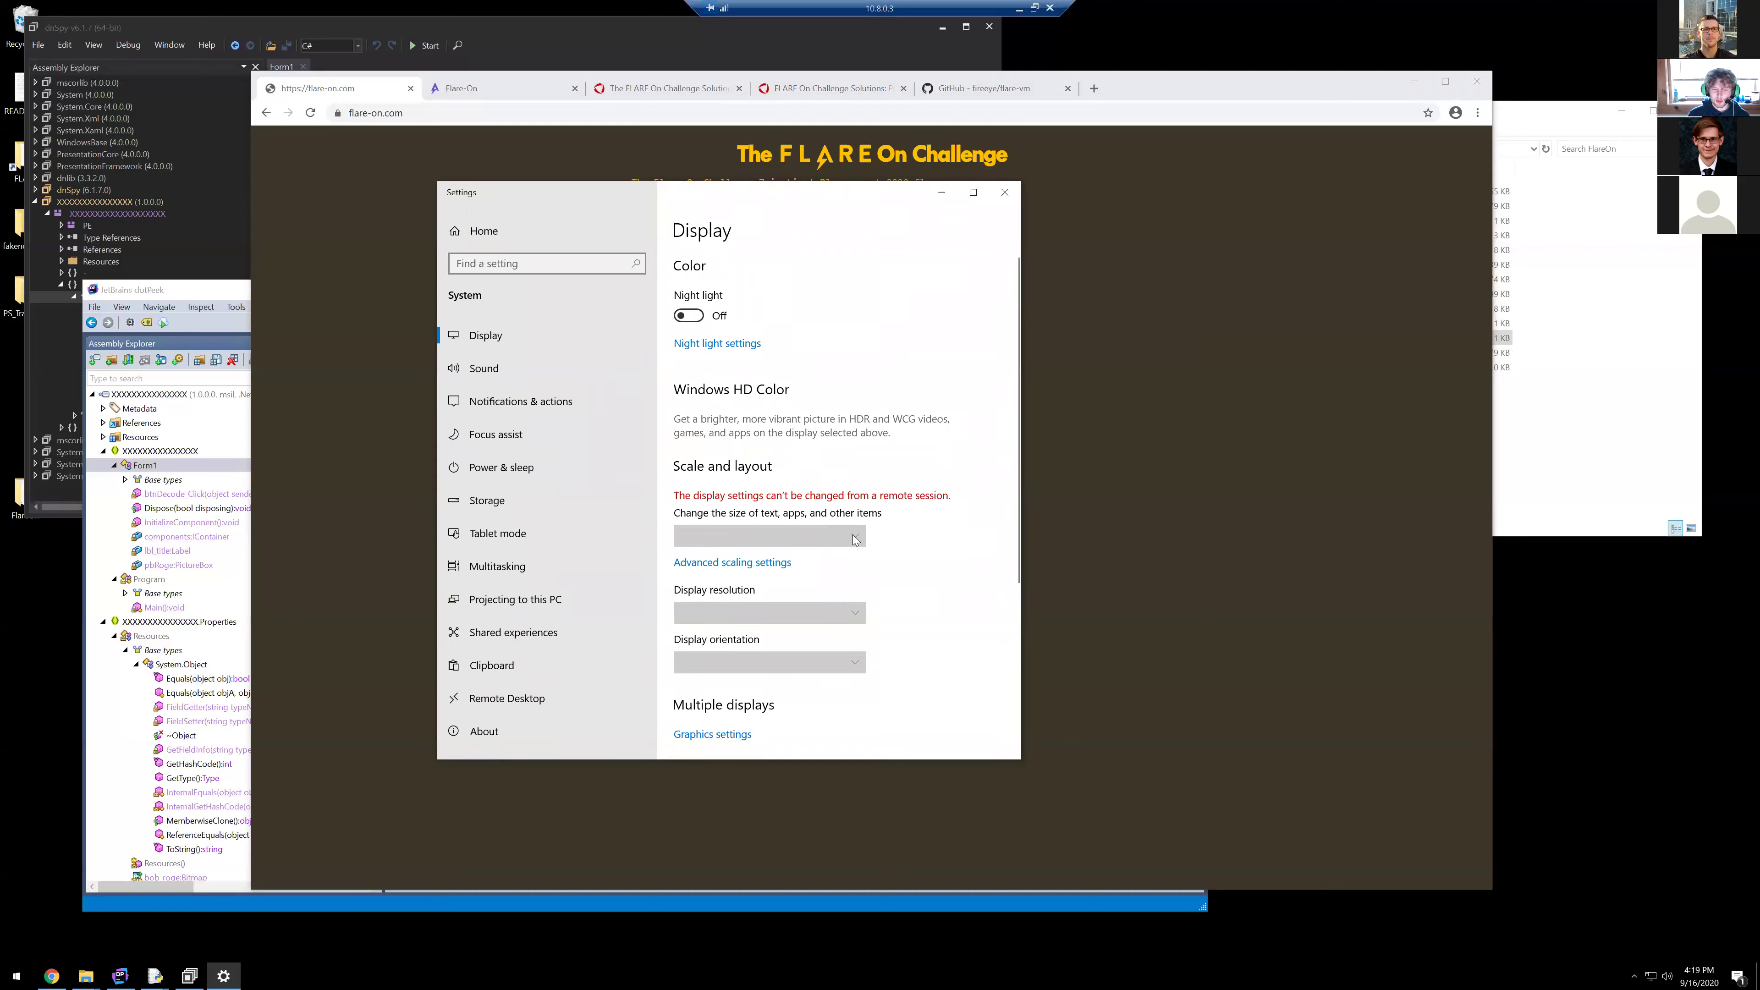
Step: Check the advanced scaling settings and the rest of the display options, and close the Settings window
click(782, 568)
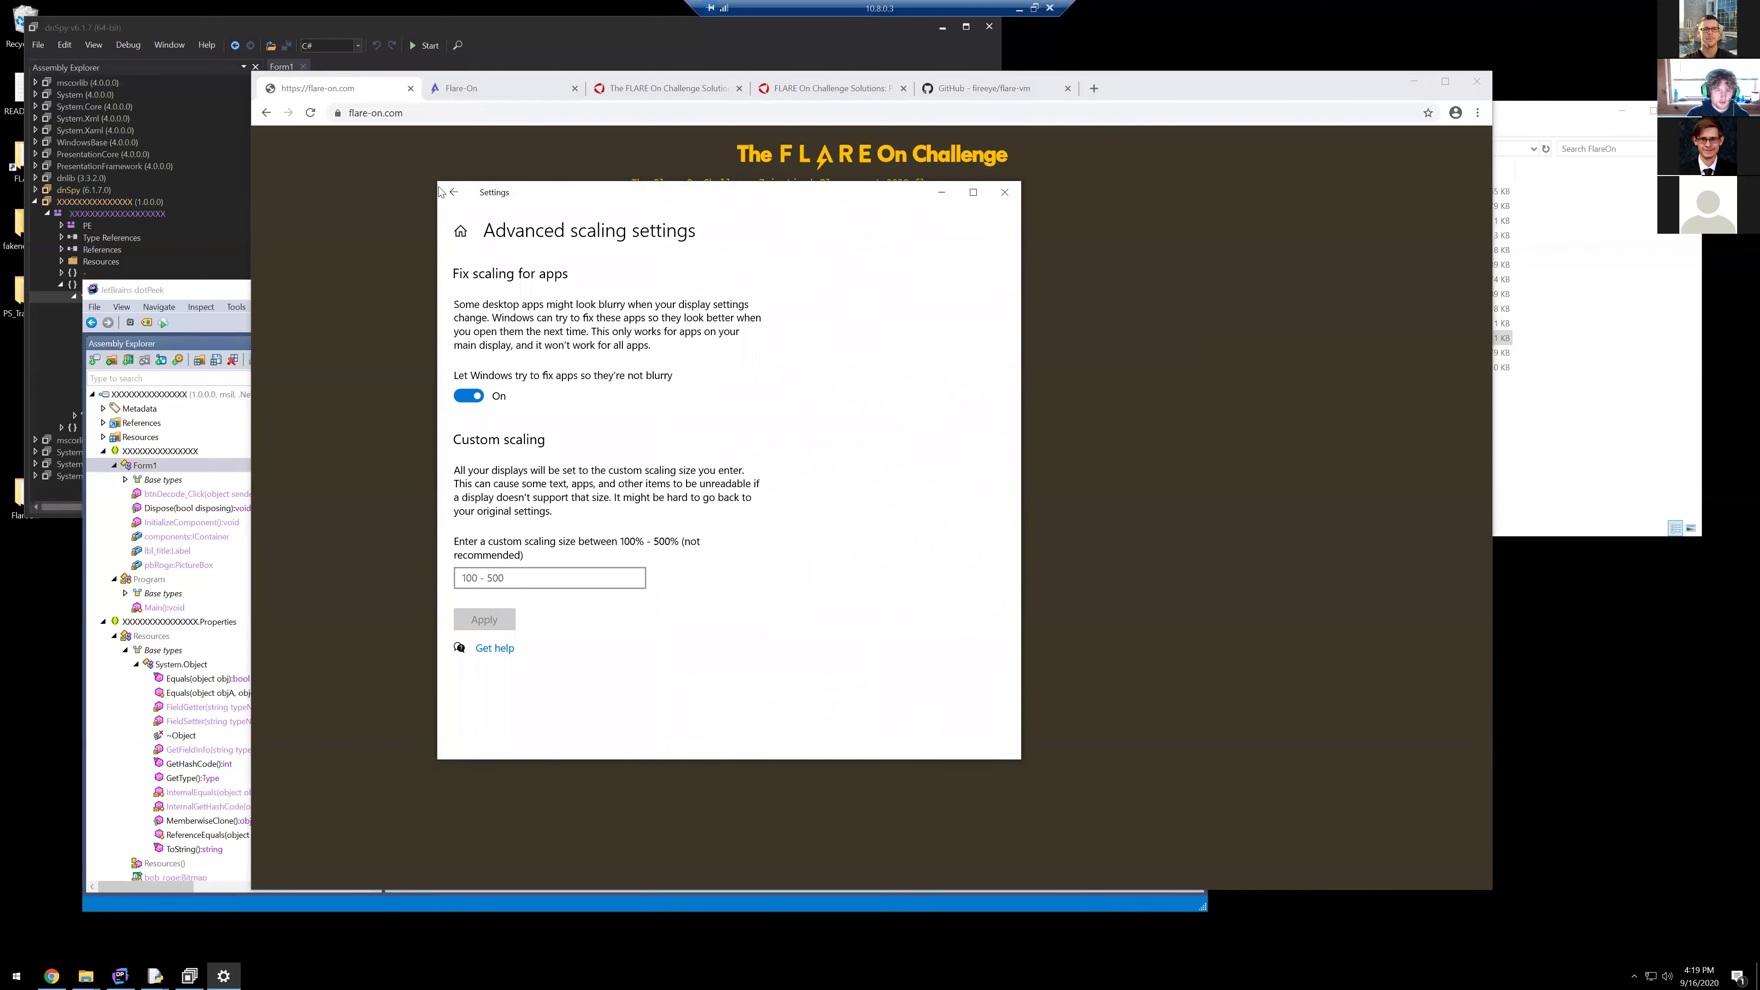
click(454, 192)
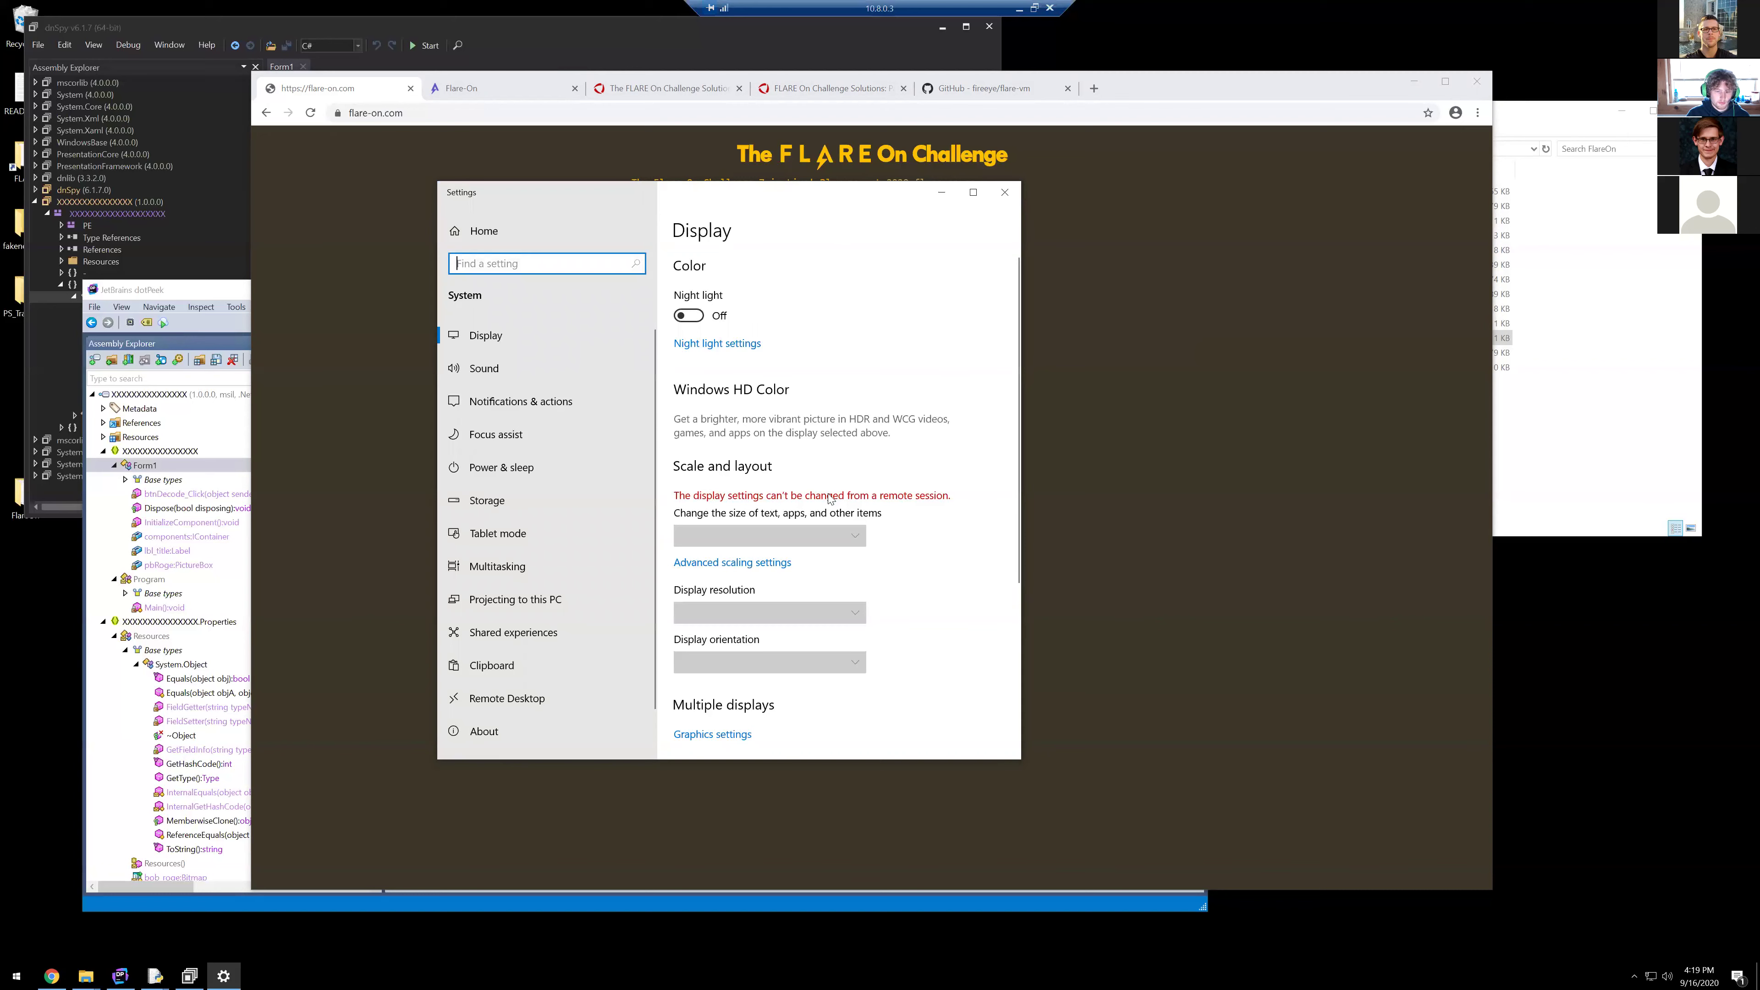
scroll(768, 395, down, 3)
scroll(768, 396, down, 1)
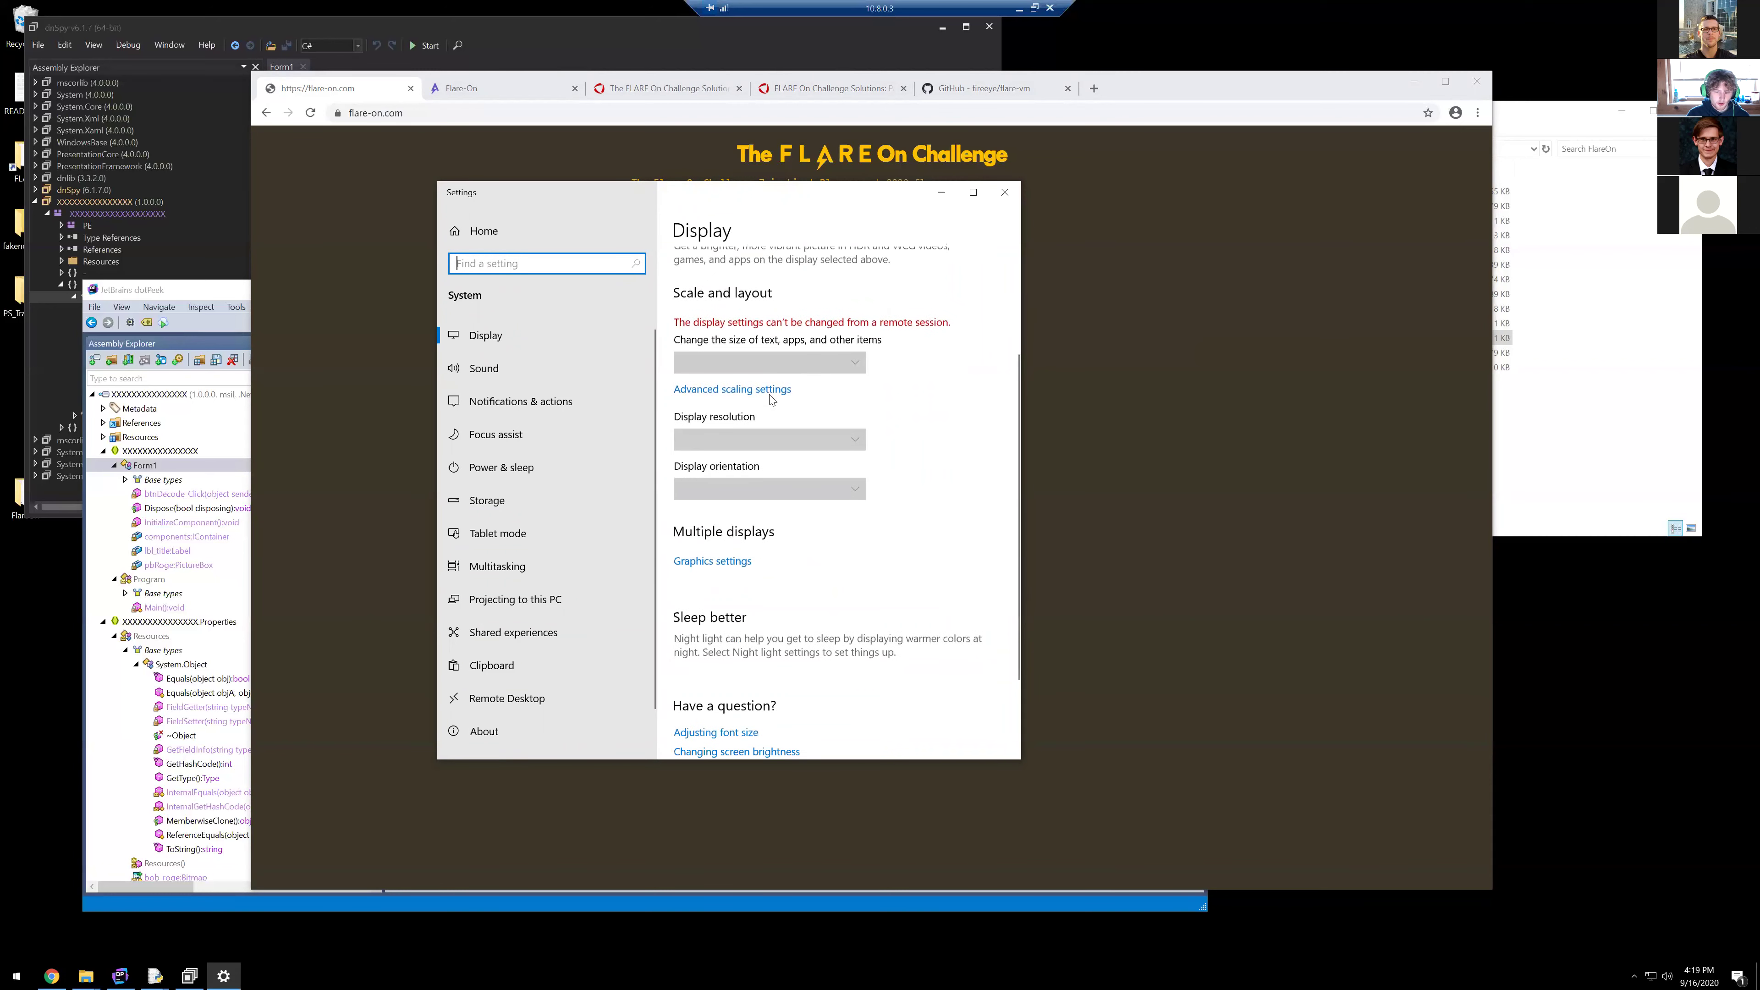
scroll(772, 399, down, 1)
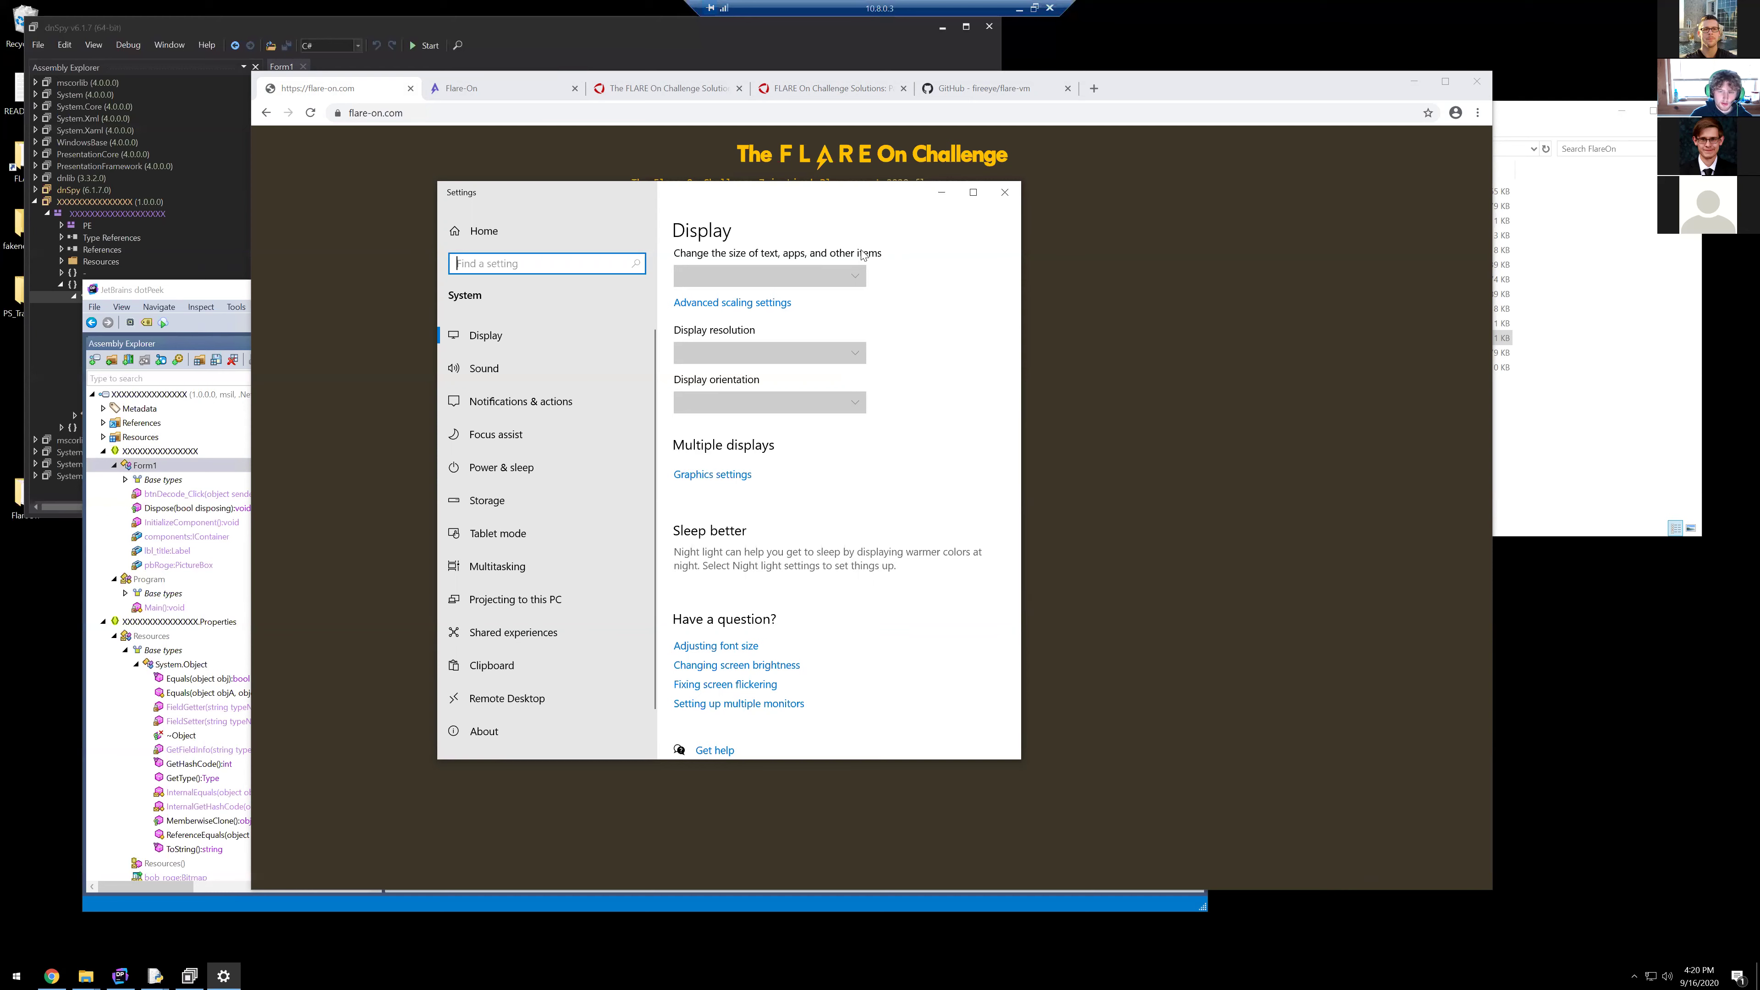
click(1004, 192)
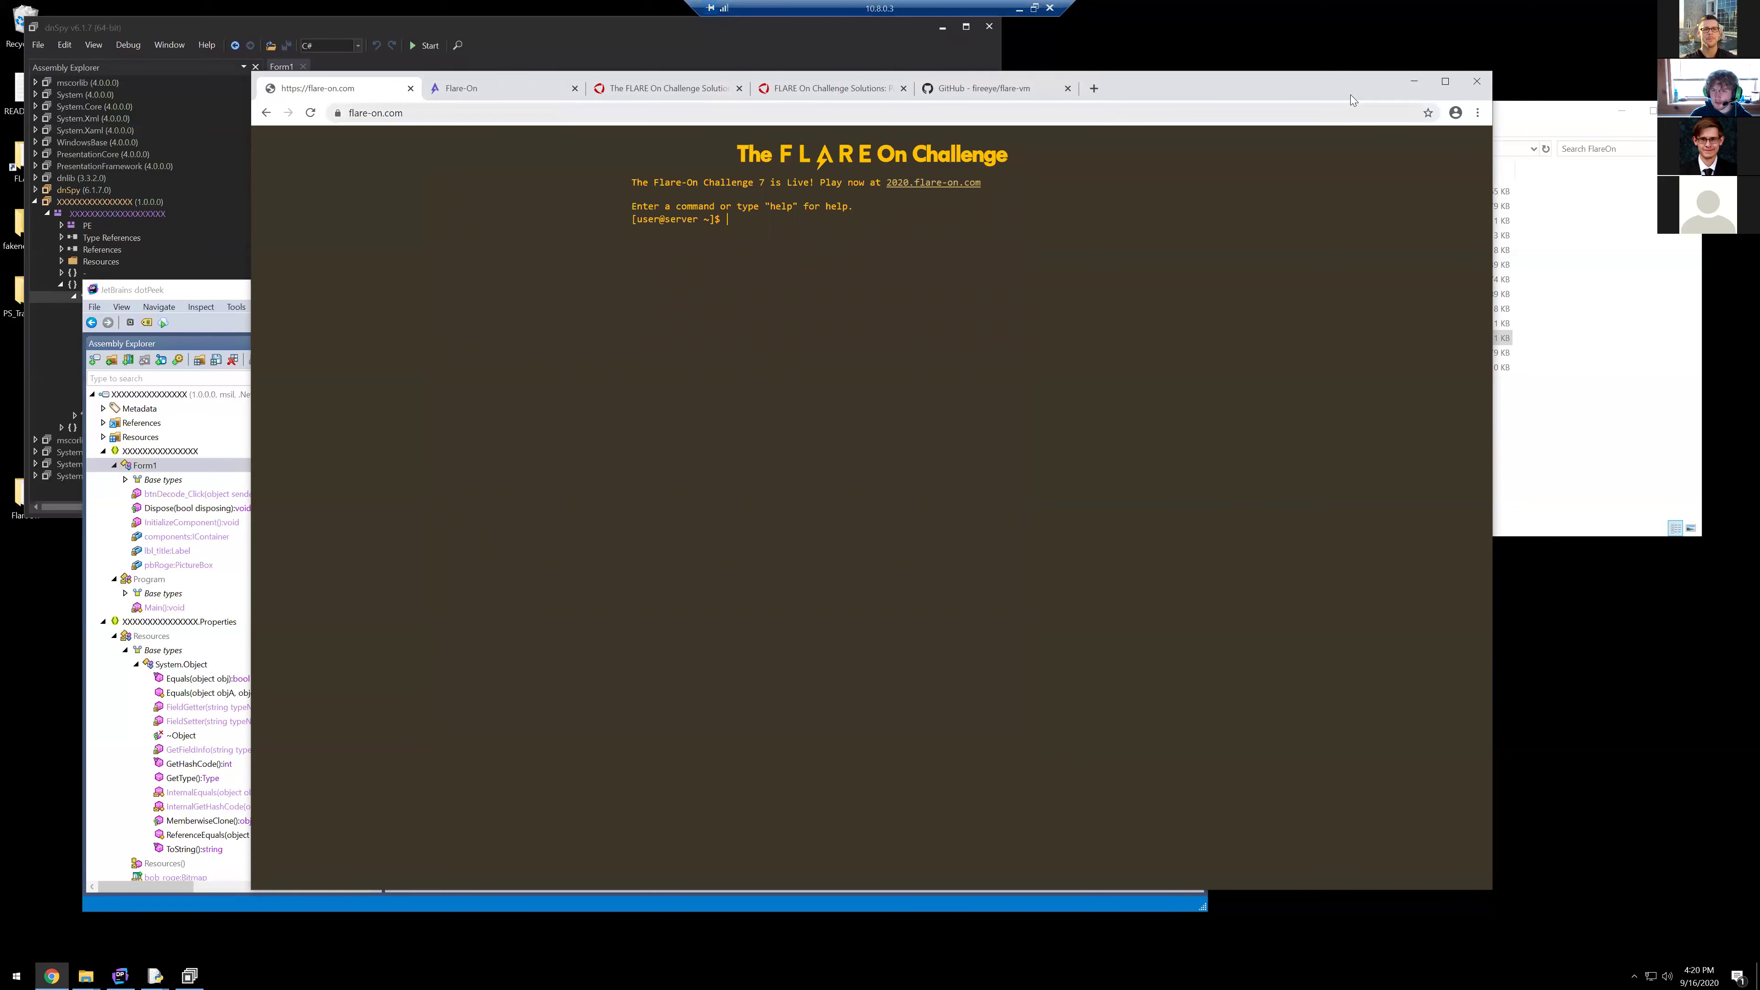
Step: Take the 10.8.0.3 remote session out of full screen and turn off its Smart sizing option
click(1035, 8)
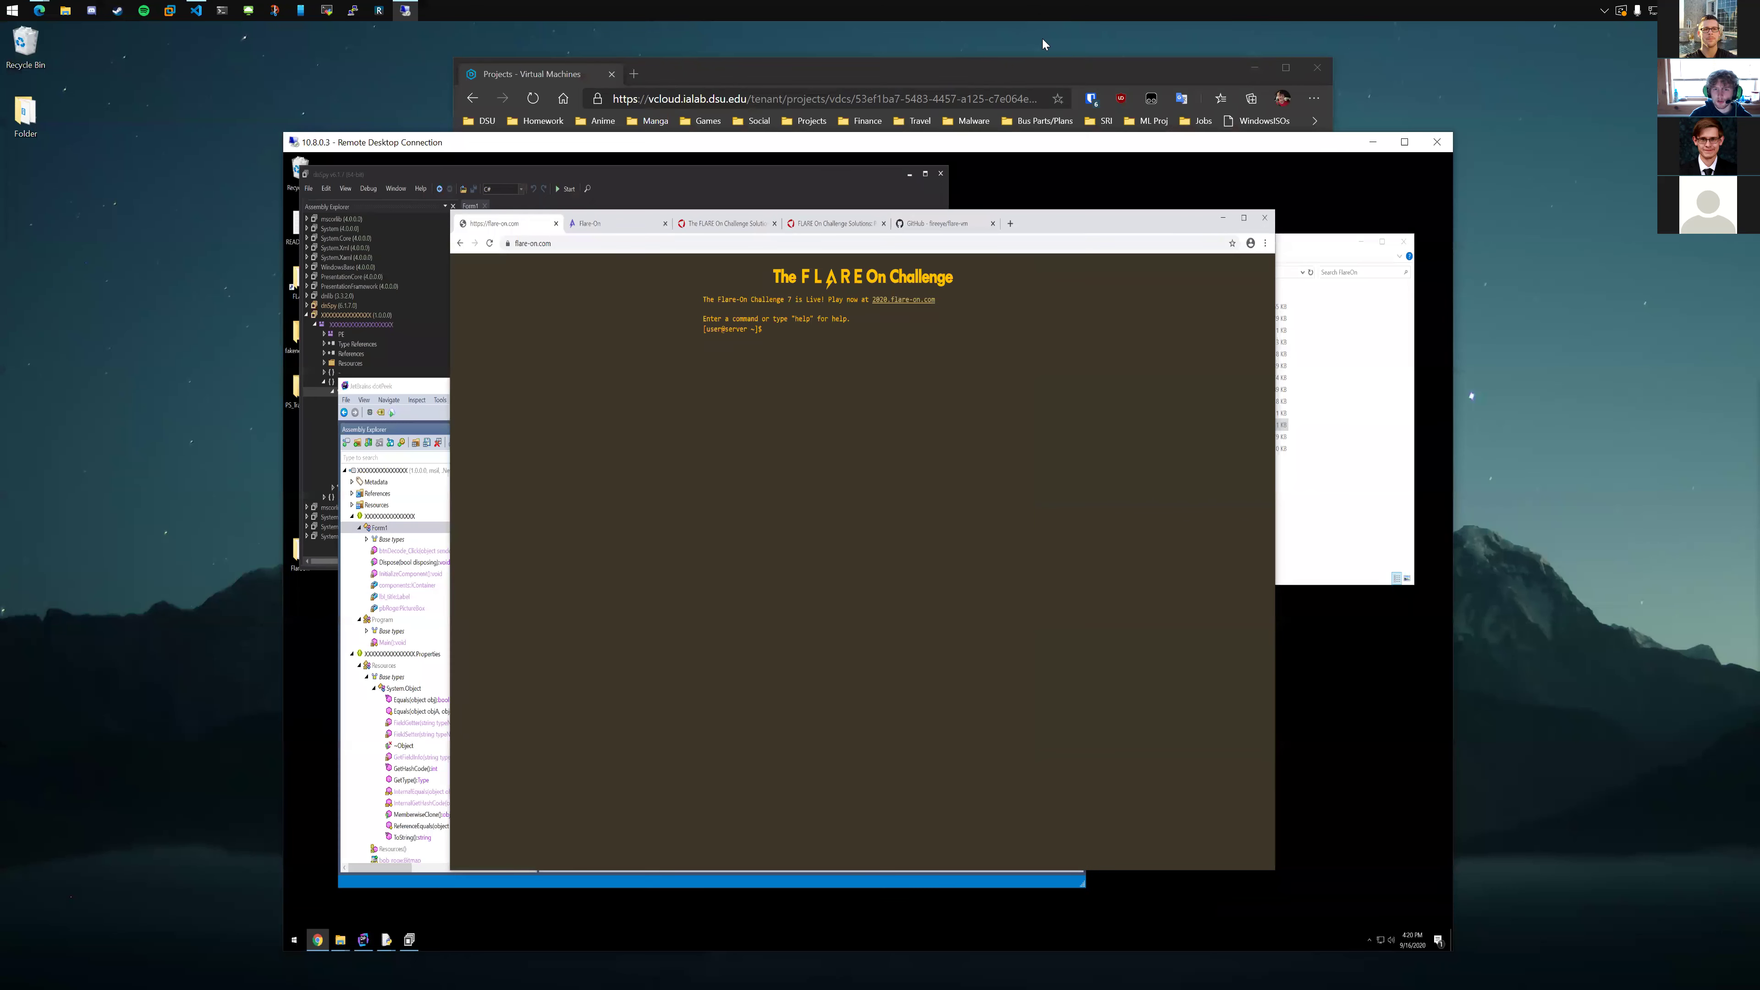
right_click(709, 141)
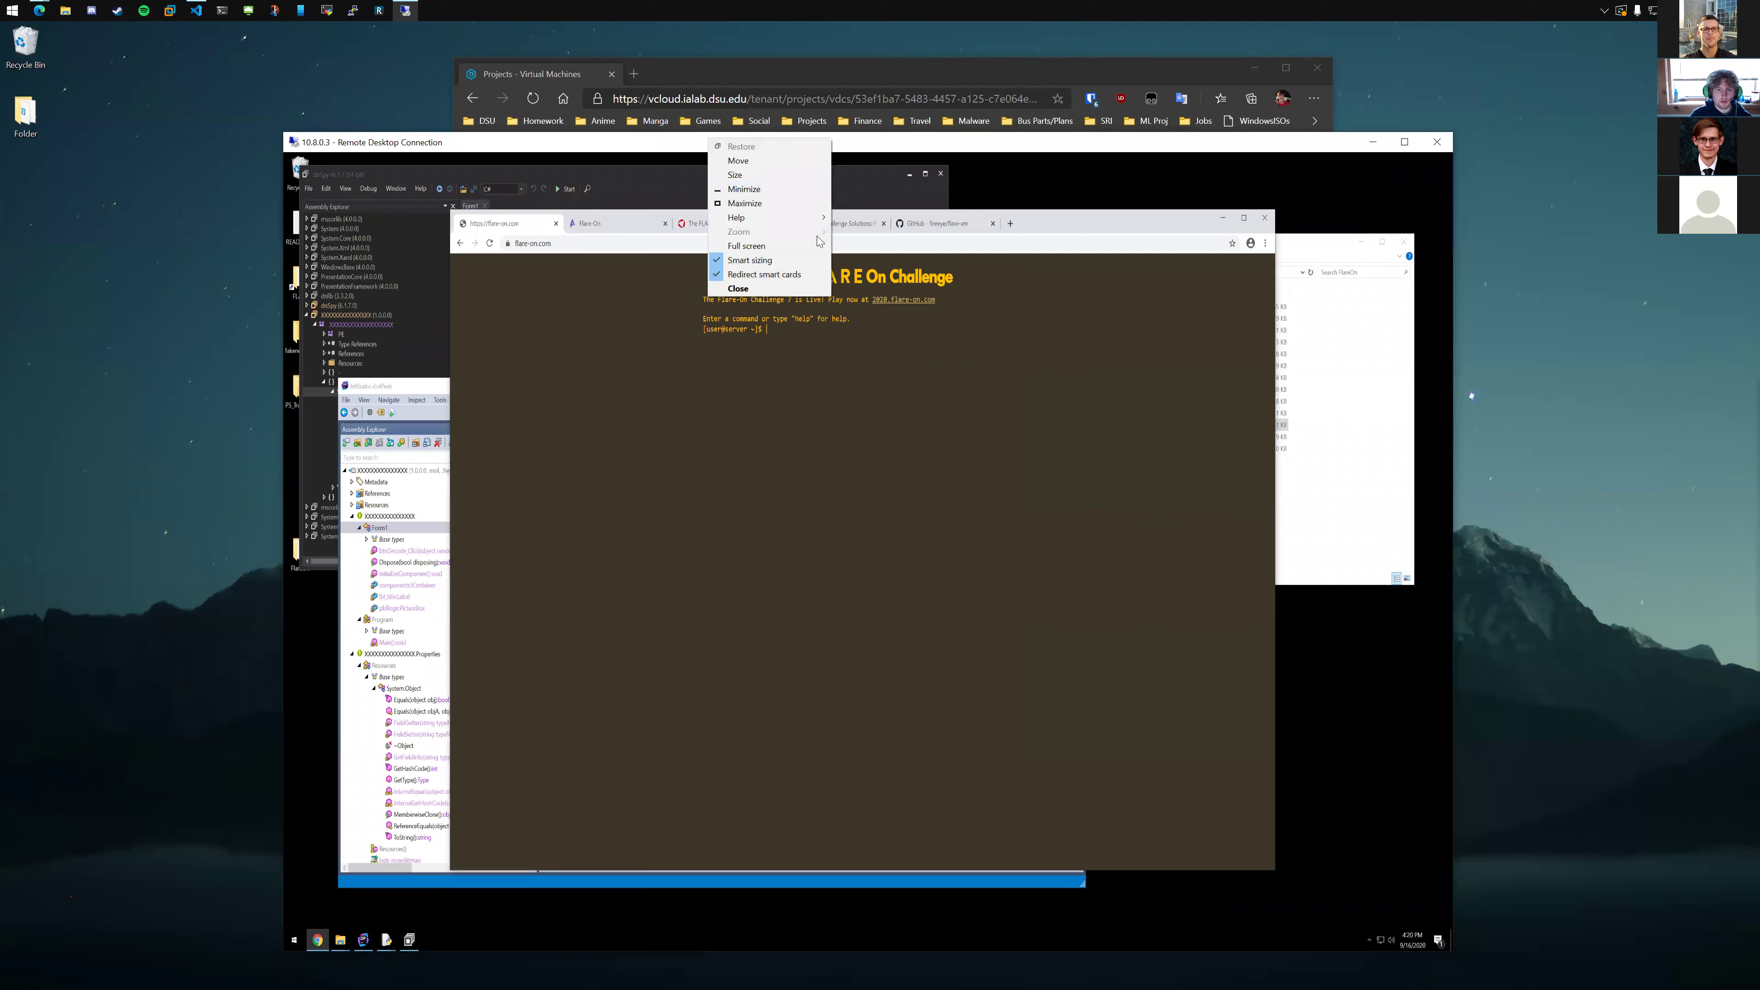
click(750, 260)
Step: Set the remote session's zoom to 150%
right_click(651, 143)
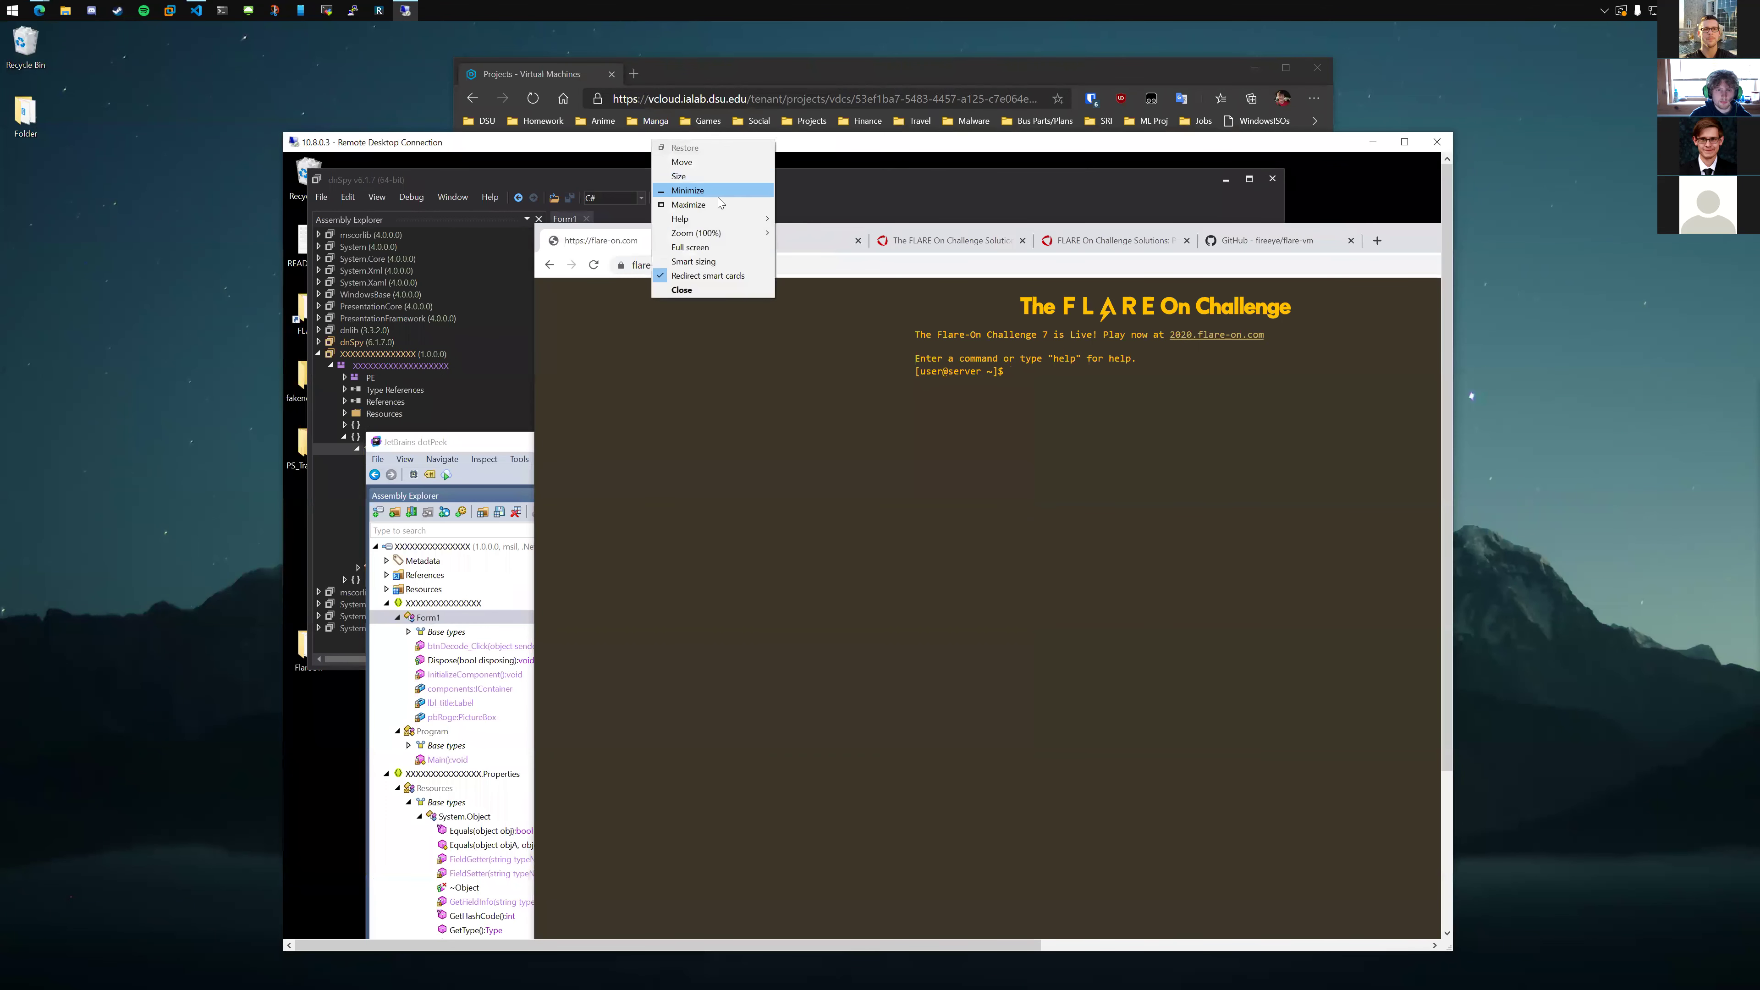
mouse_move(736, 236)
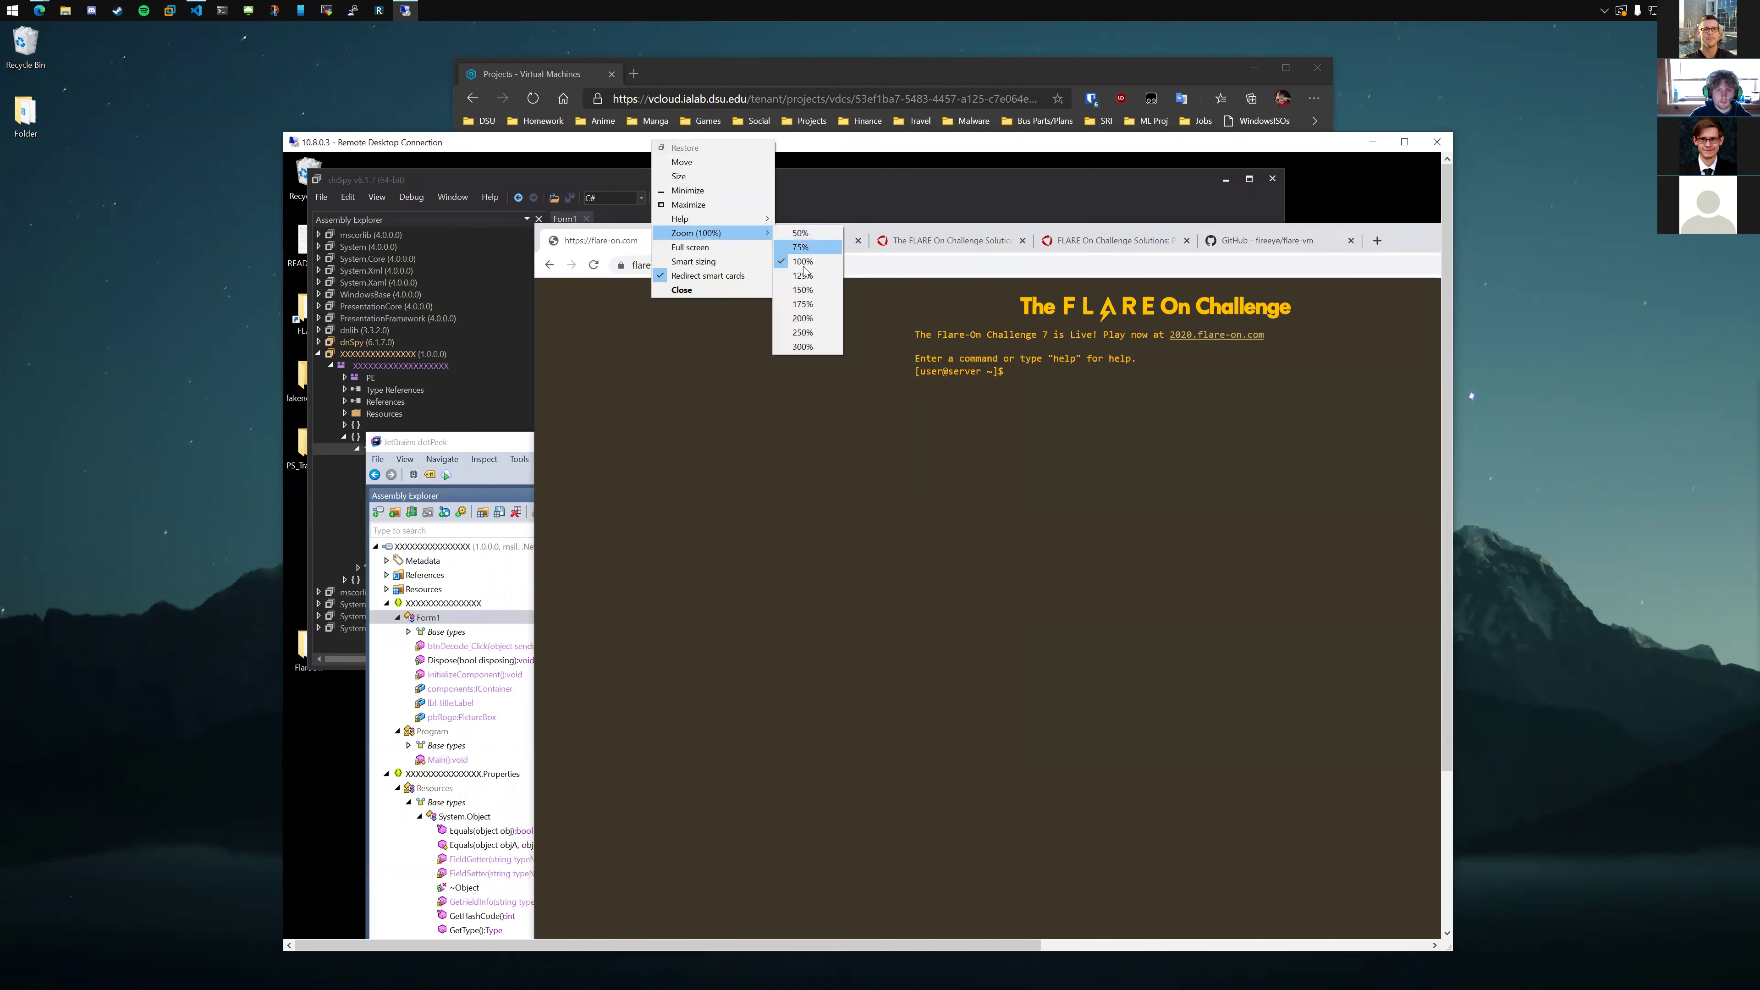
click(803, 289)
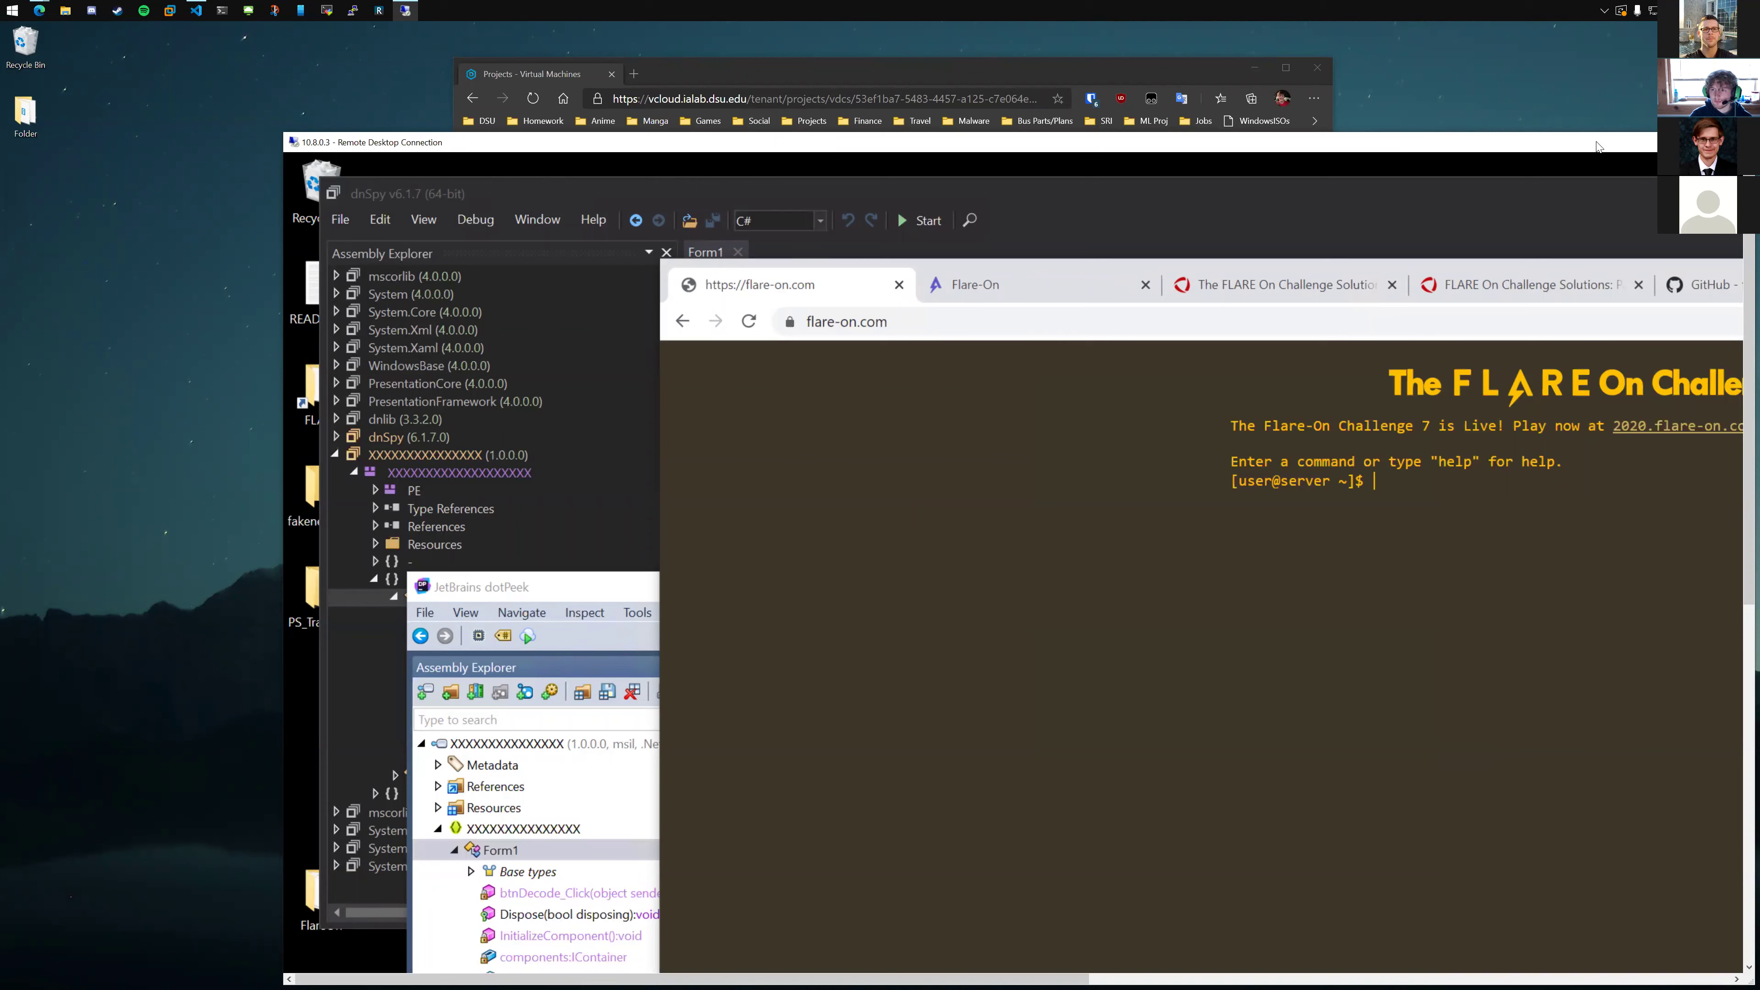
Step: Reposition the remote session window, set its zoom to 100% and return it to full screen
drag(1598, 147, 1458, 135)
right_click(1261, 133)
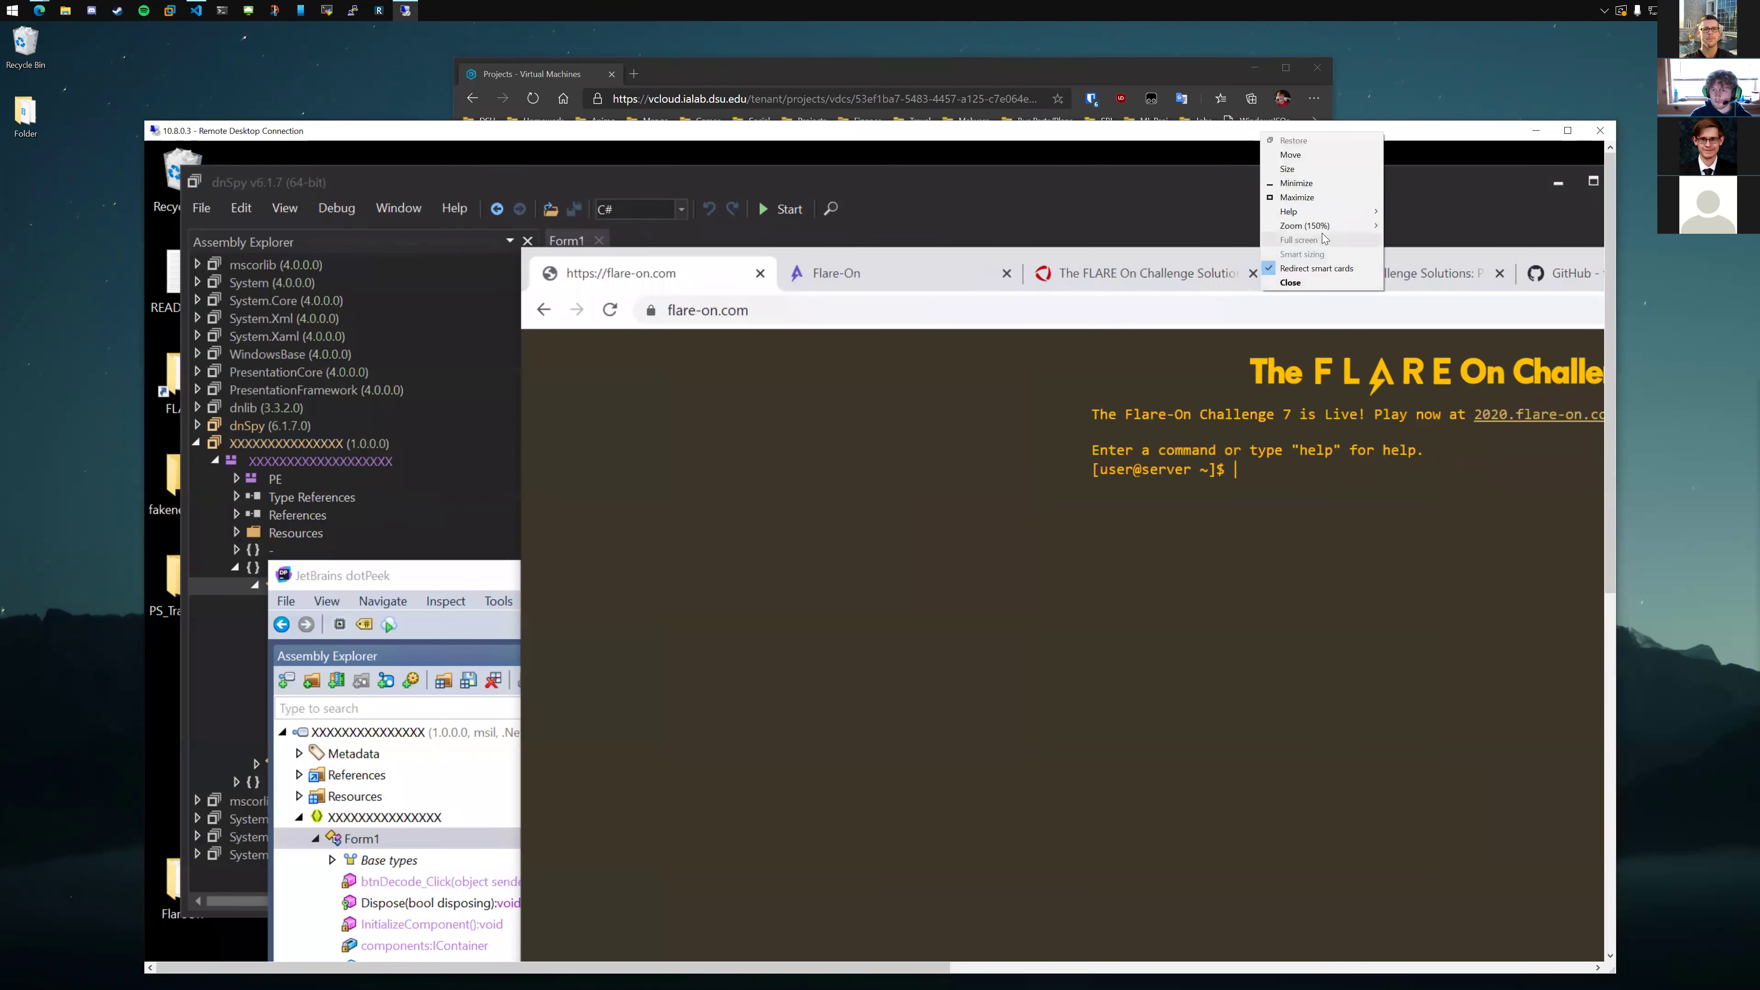
mouse_move(1351, 225)
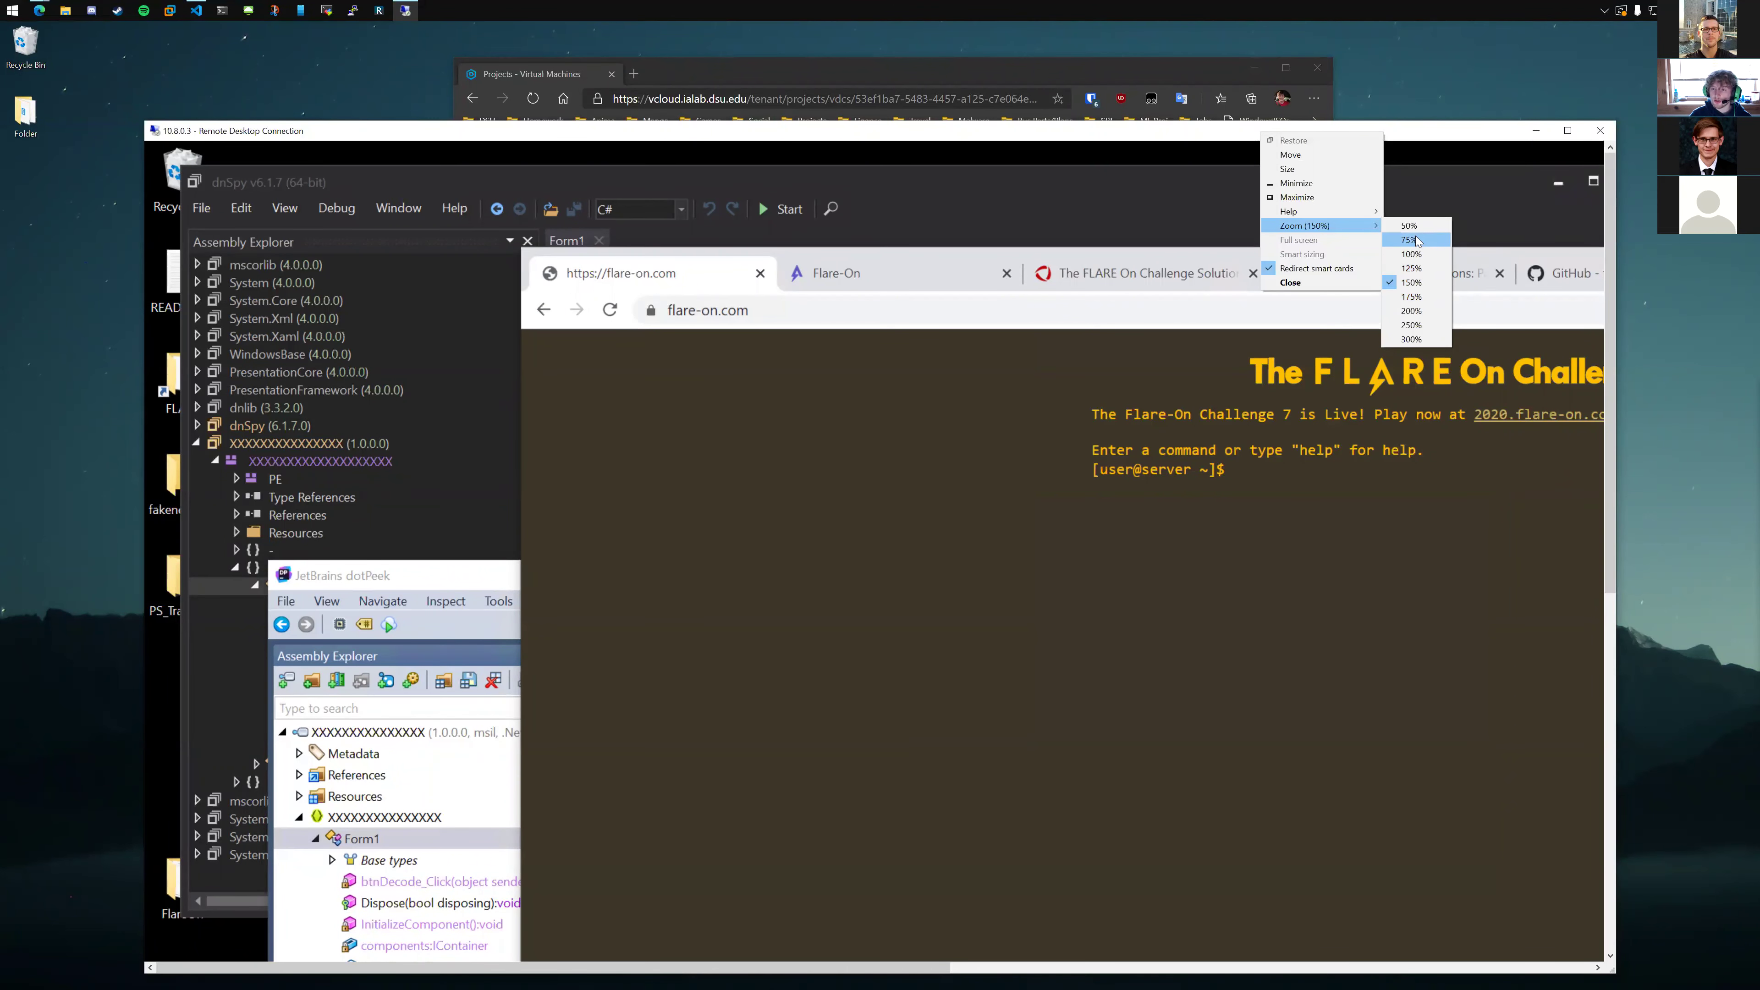
click(1411, 254)
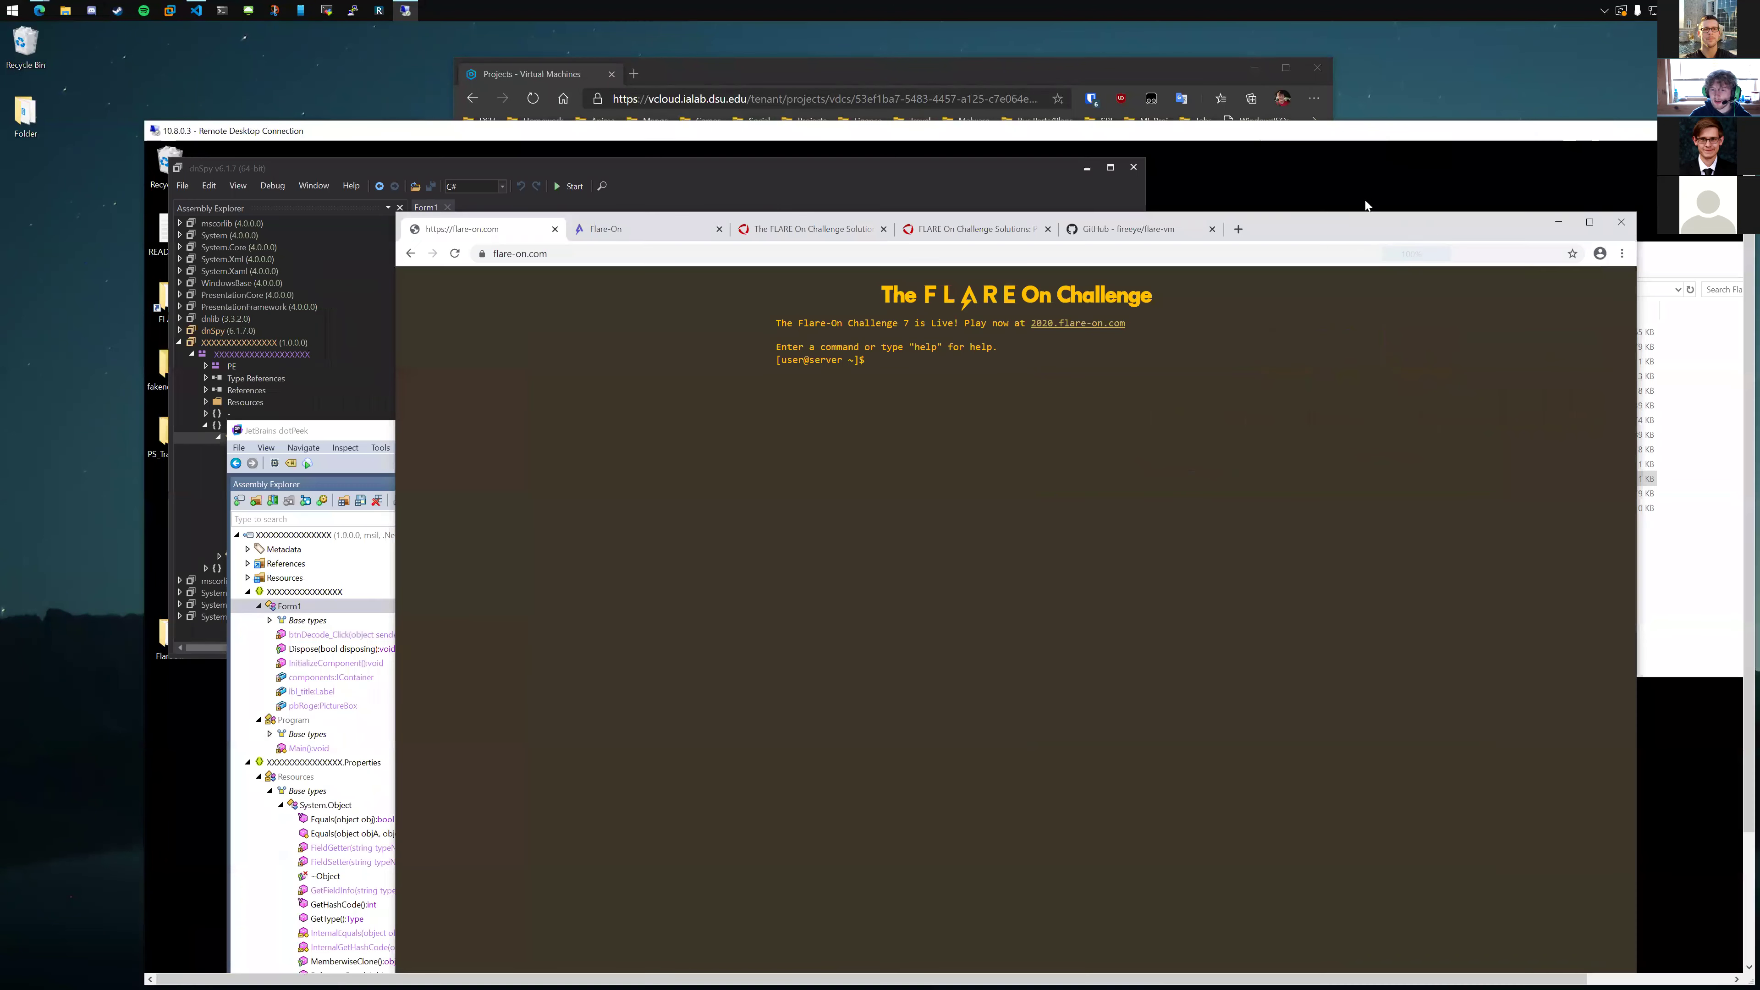
double_click(946, 132)
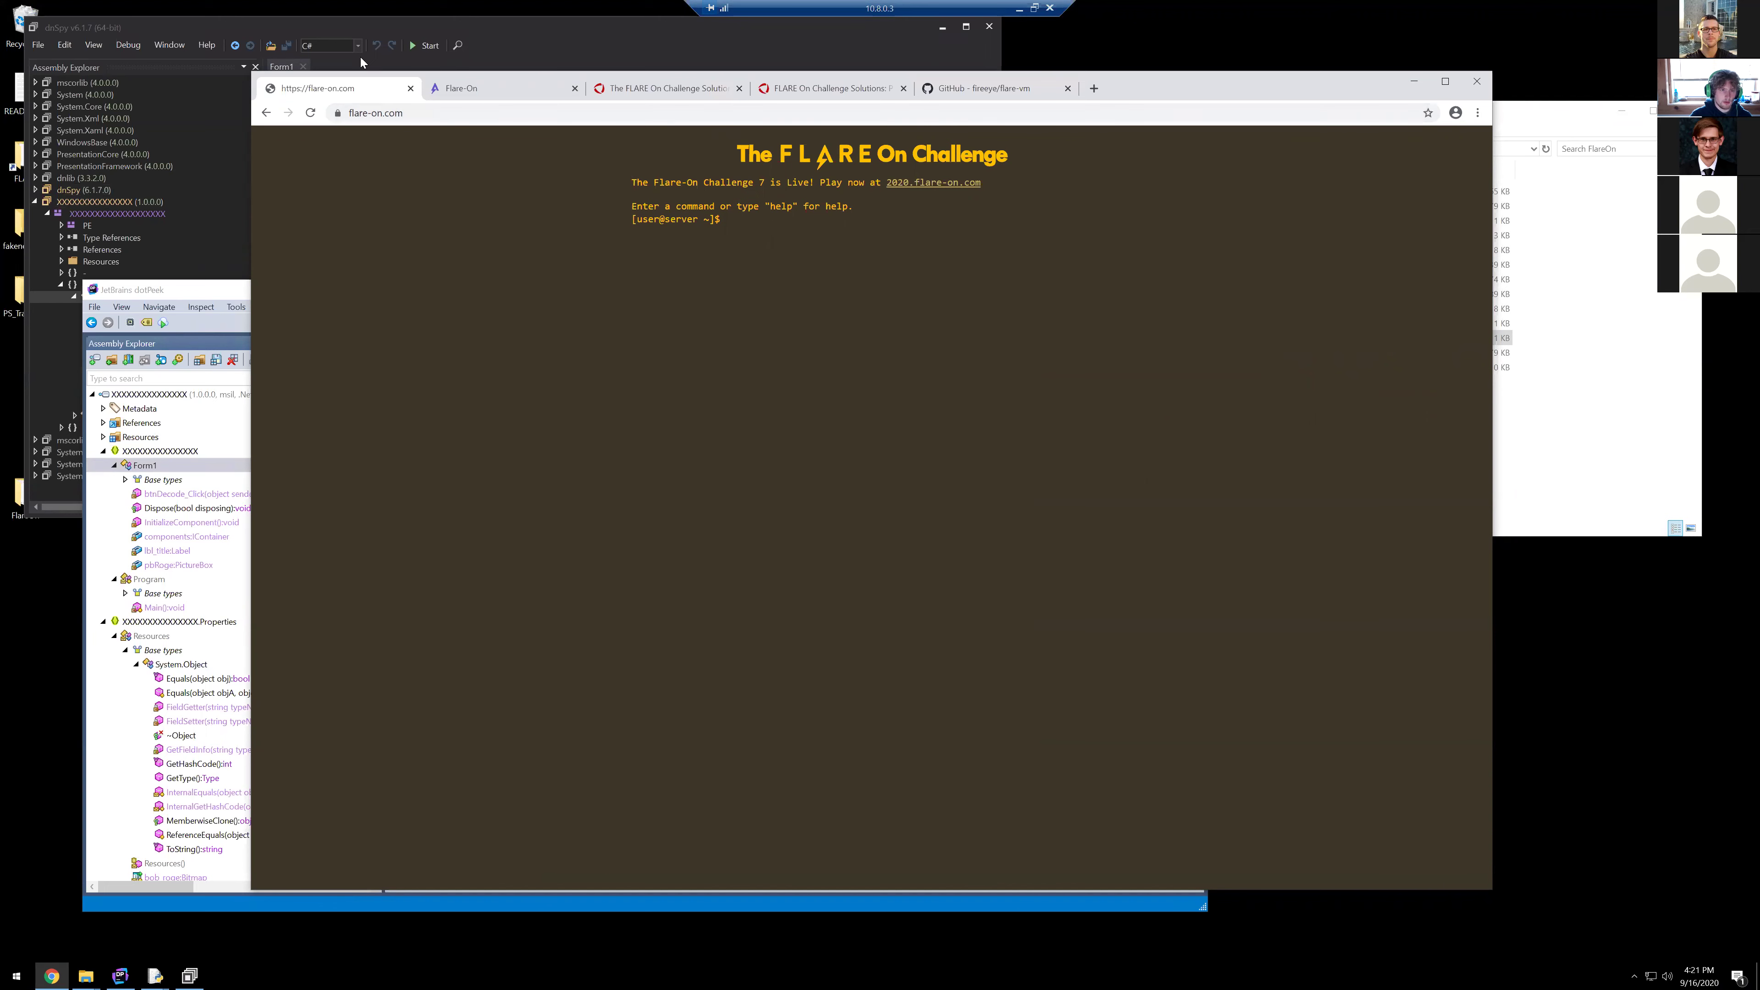
click(331, 29)
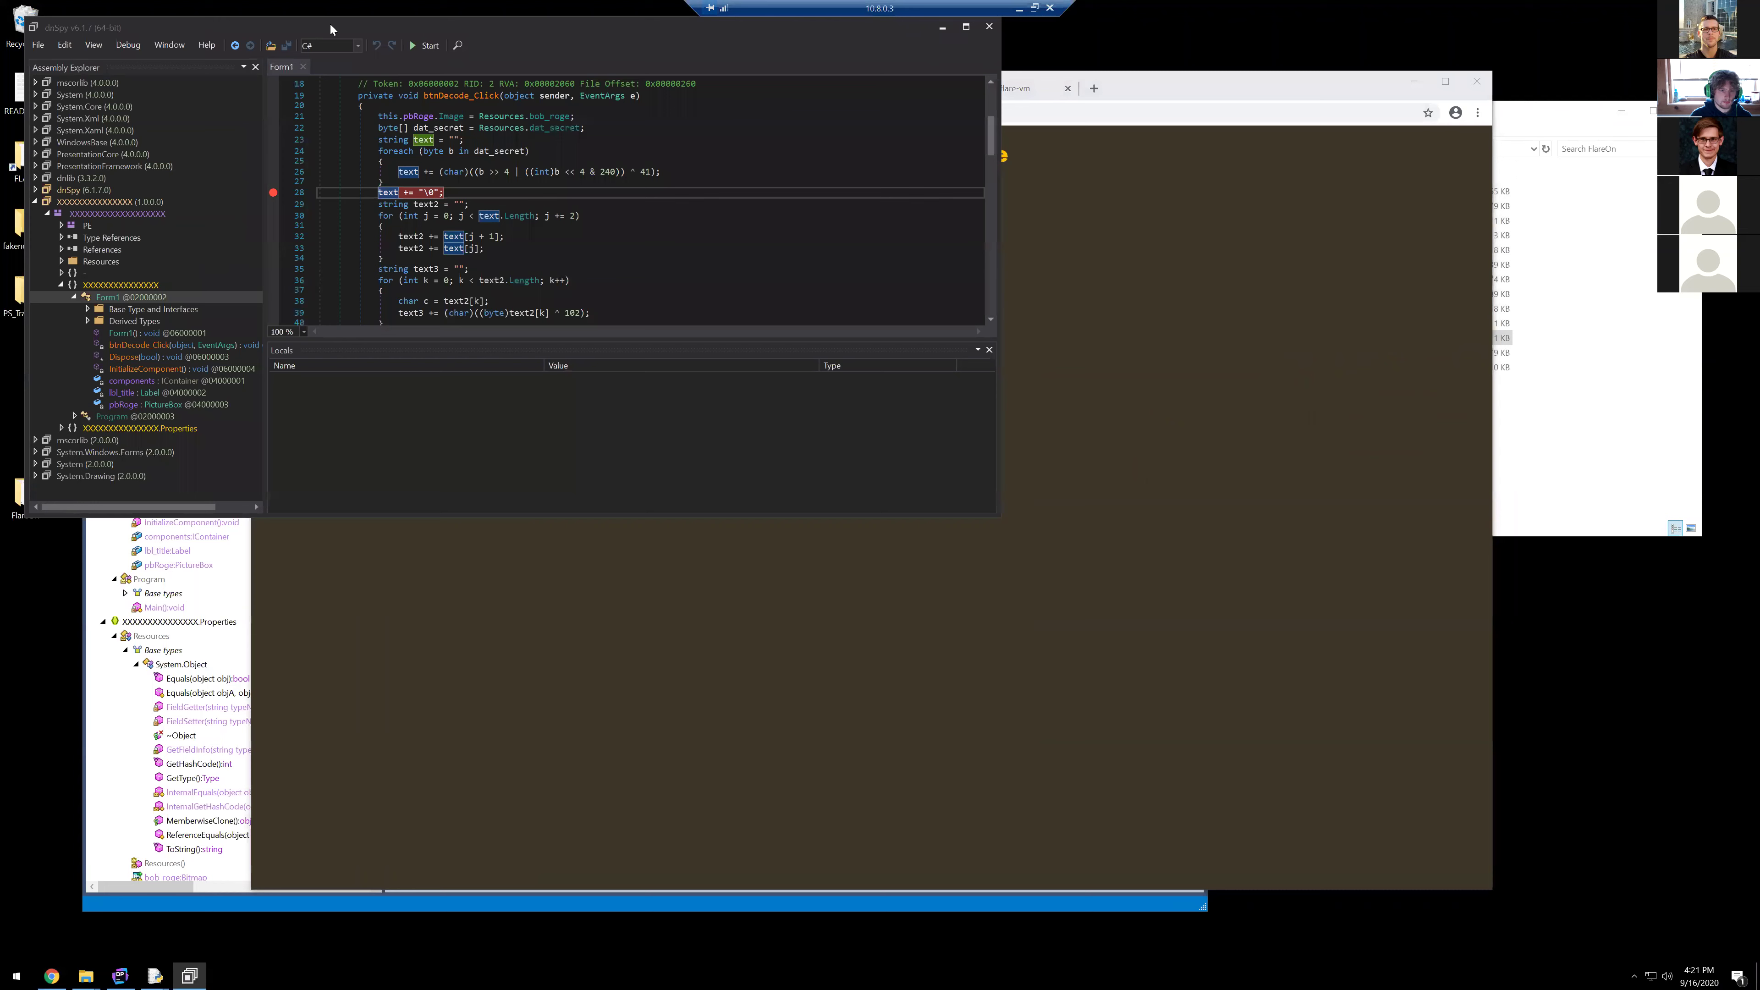
click(514, 595)
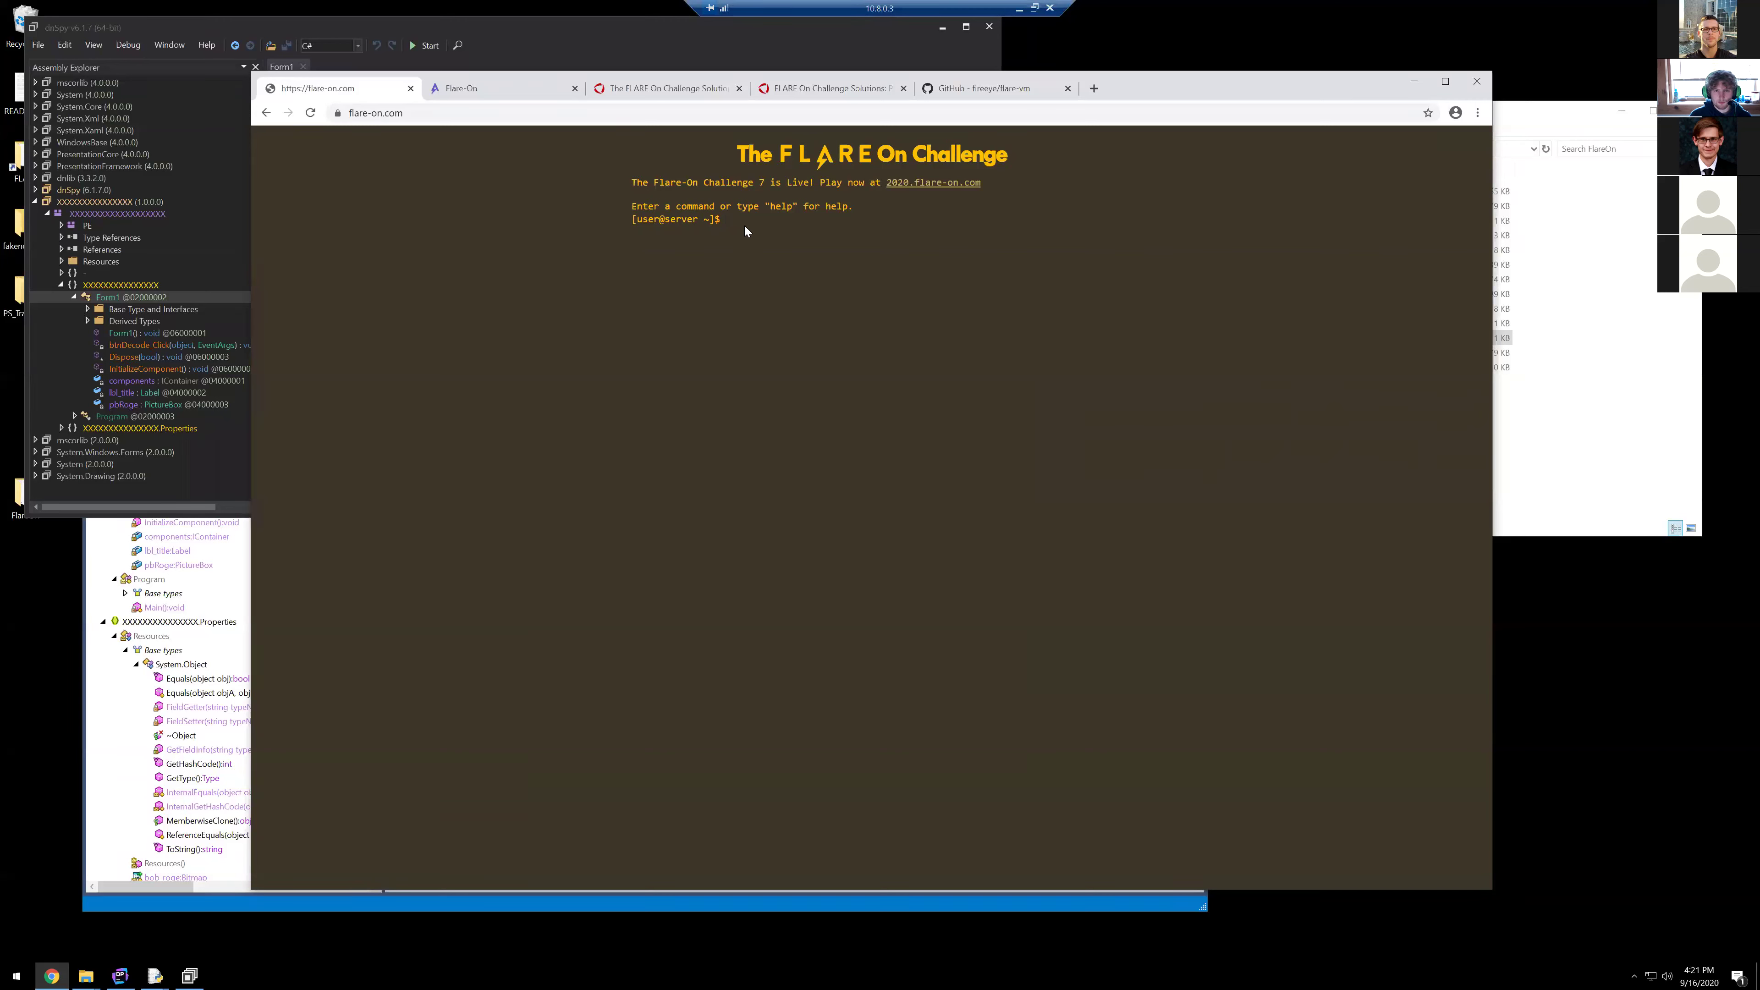
Step: Copy the full web address of the flare-on.com page to the clipboard
click(395, 113)
click(390, 113)
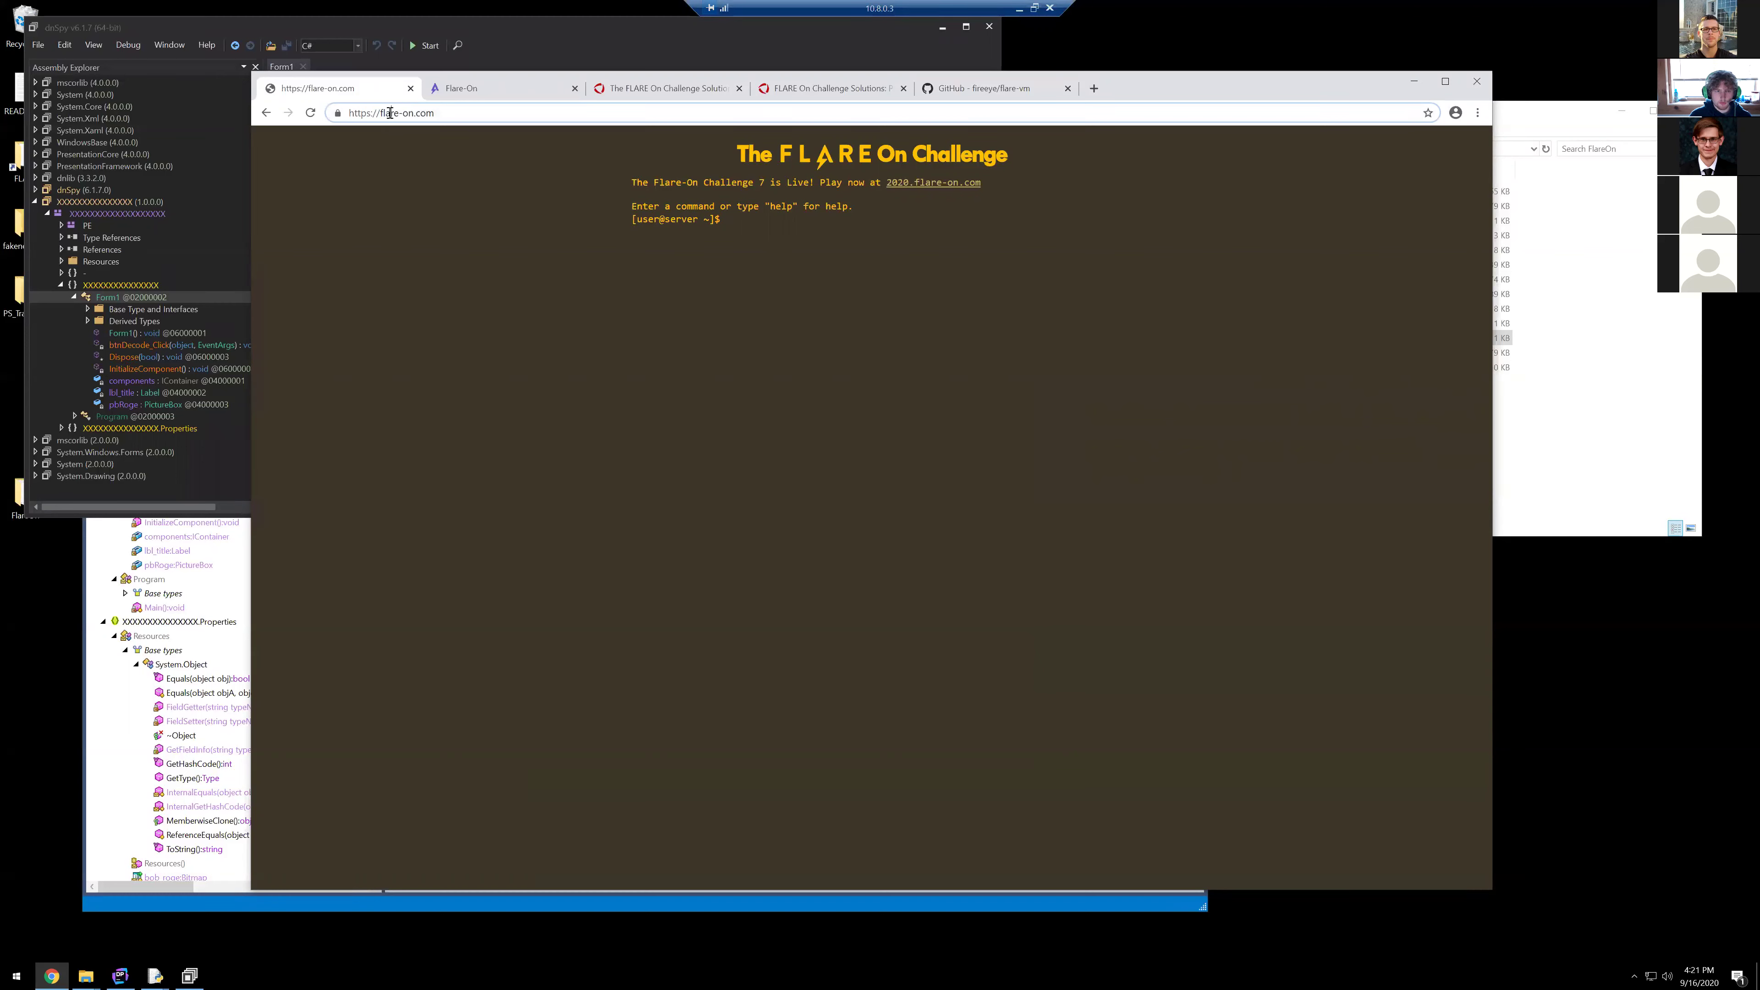
triple_click(390, 114)
right_click(403, 115)
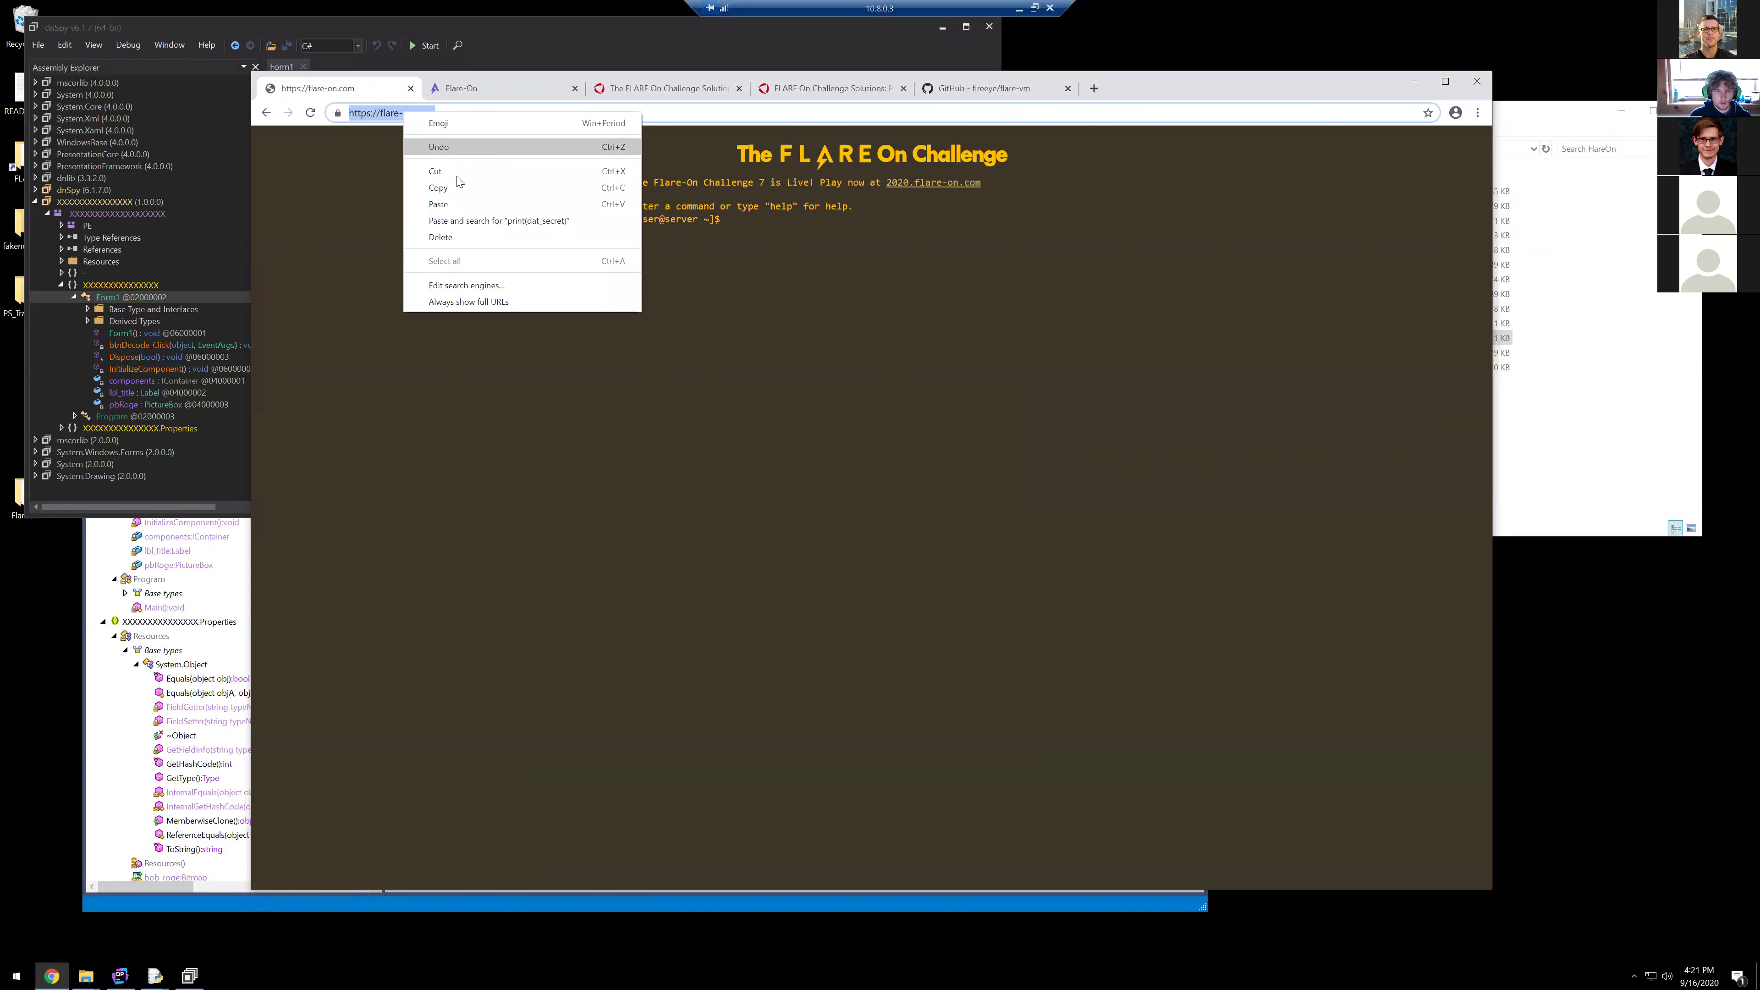
click(457, 187)
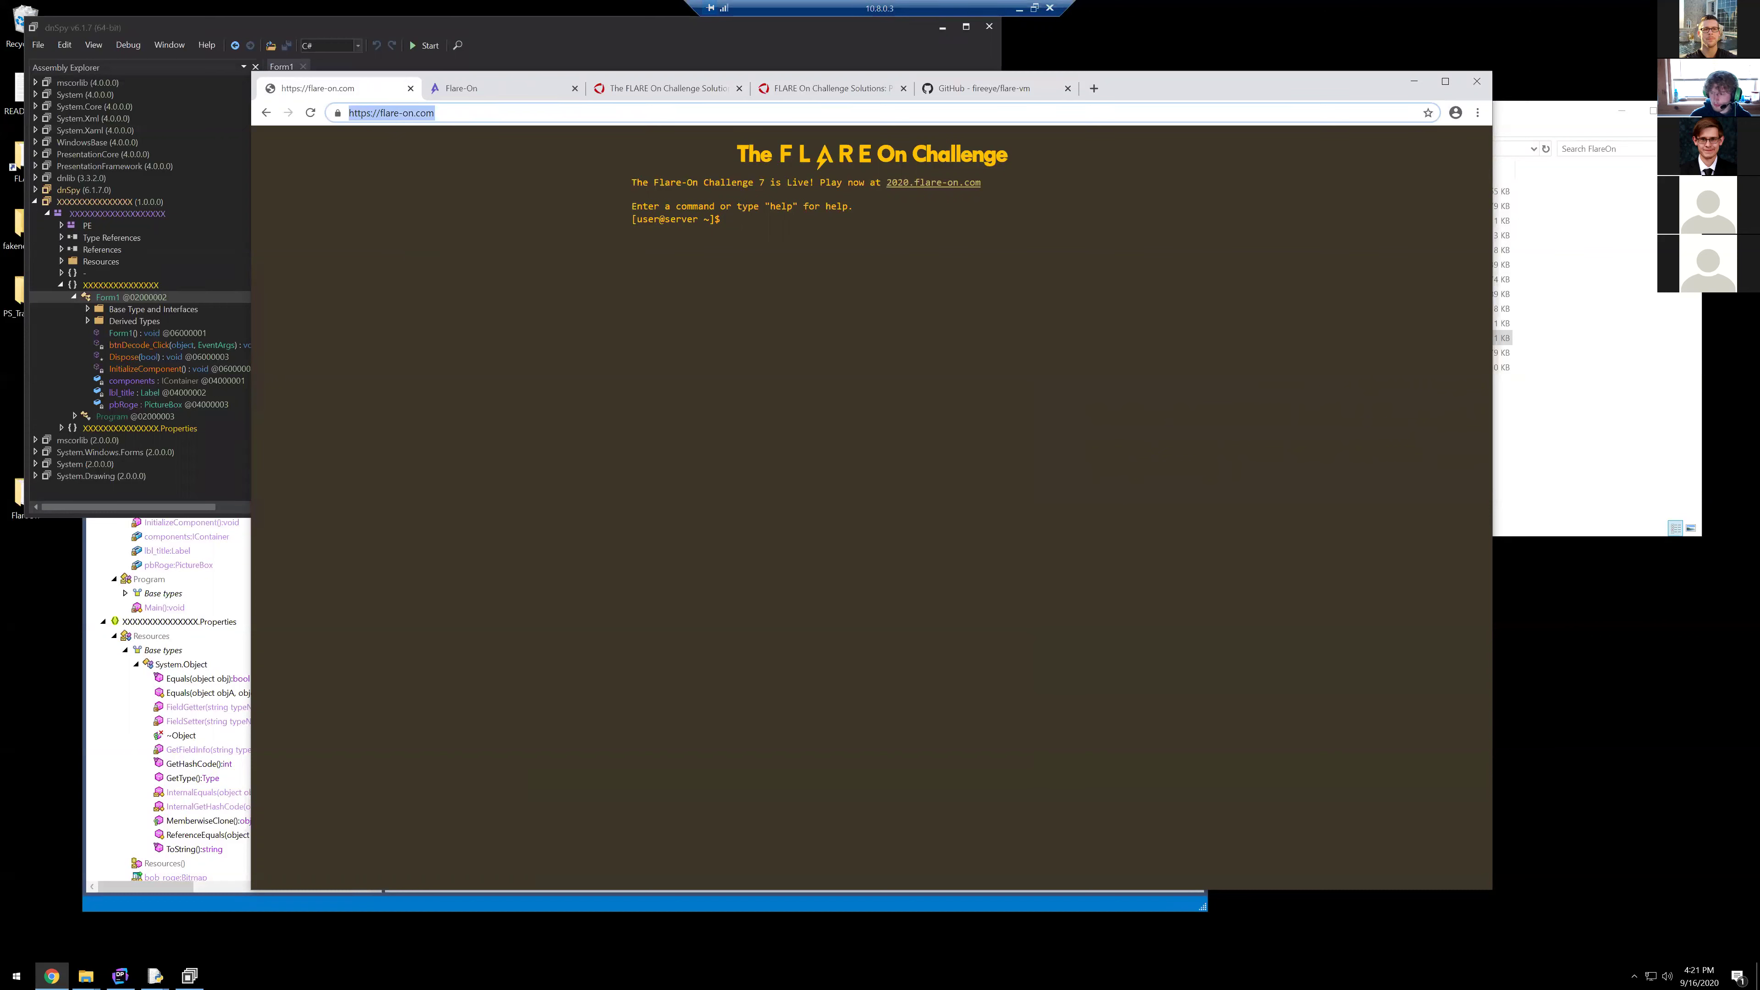
Step: List the top-level directories in the flare-on.com terminal with ls
click(1183, 411)
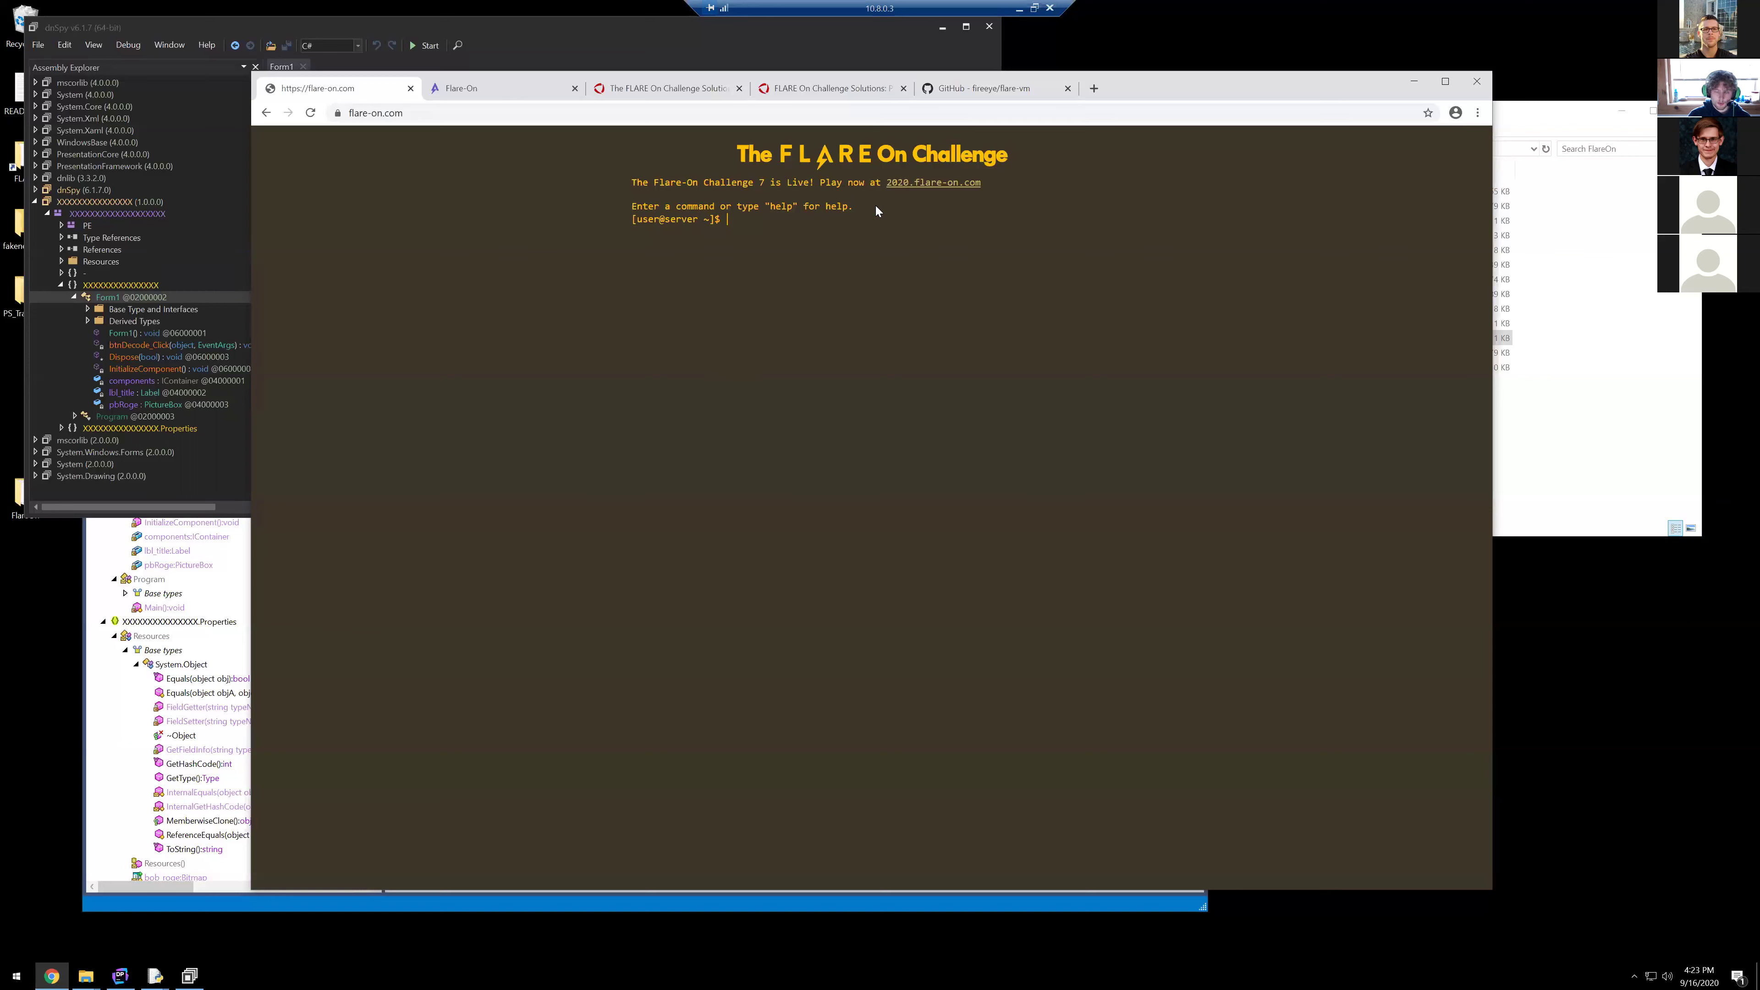
text(ls)
key(Return)
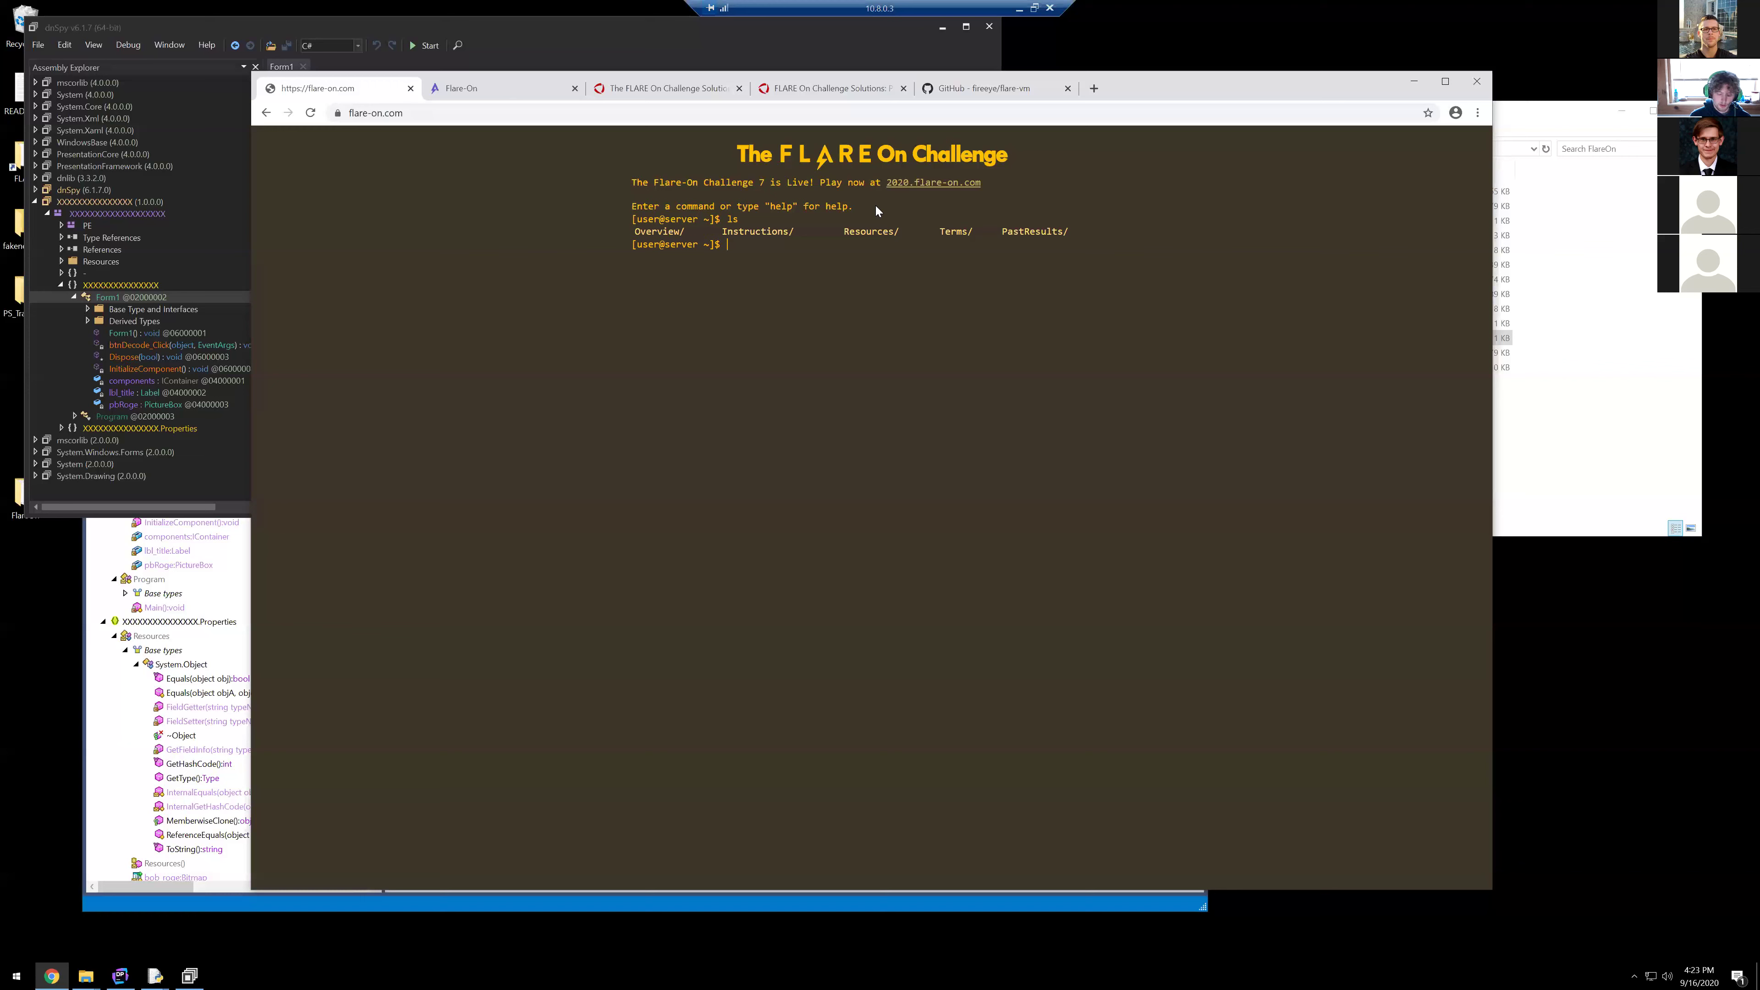
Step: Change into the Resources directory of the site's terminal with cd Resources and list its contents with ls
text(ls REs)
key(BackSpace)
key(BackSpace)
text(eso)
key(BackSpace)
key(BackSpace)
text(cd)
key(Down)
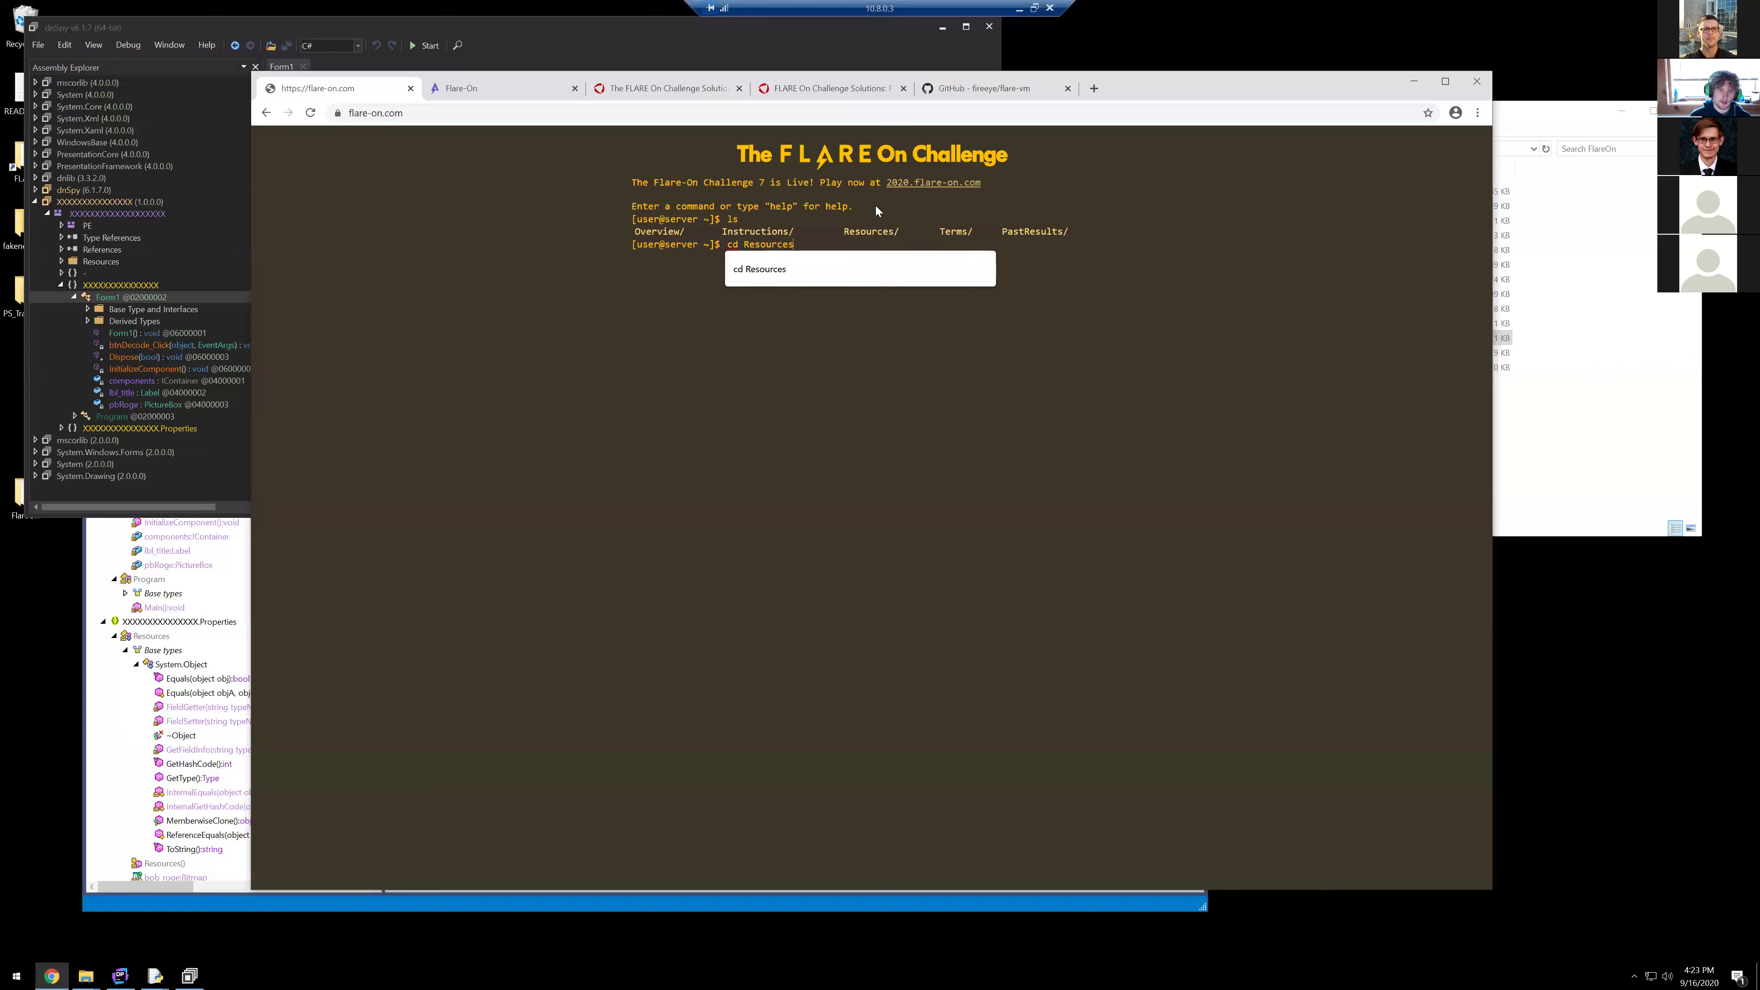
key(Return)
text(ls)
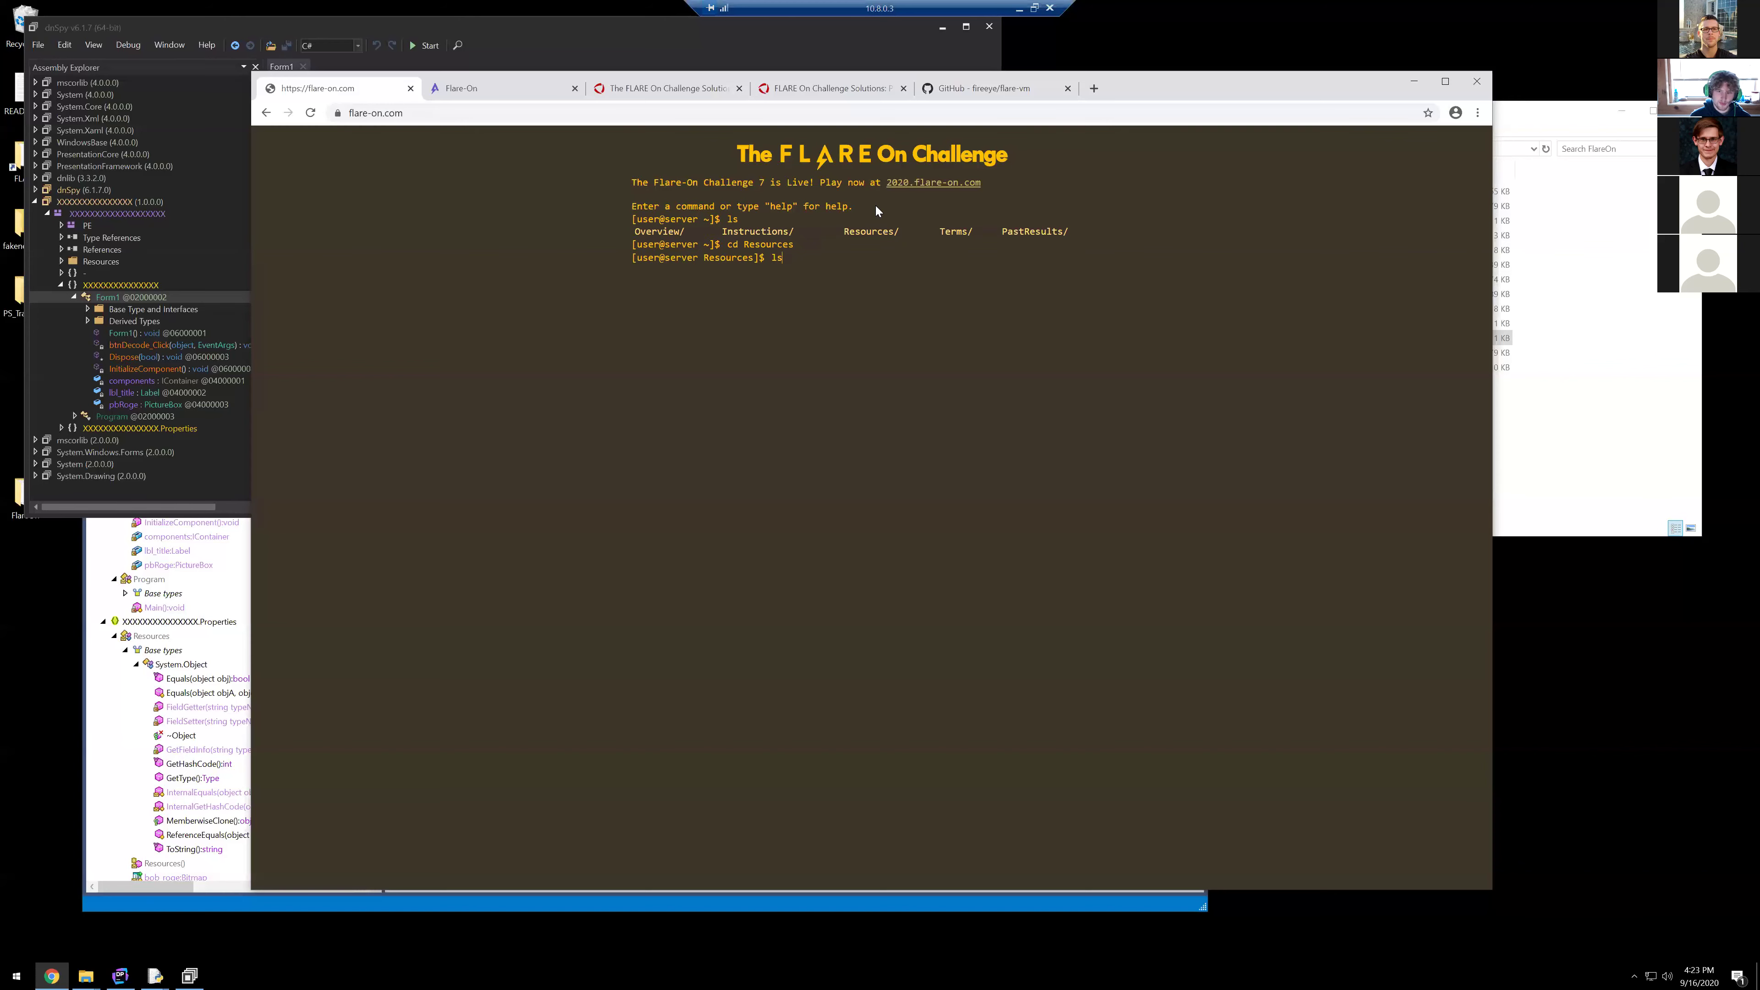
key(Return)
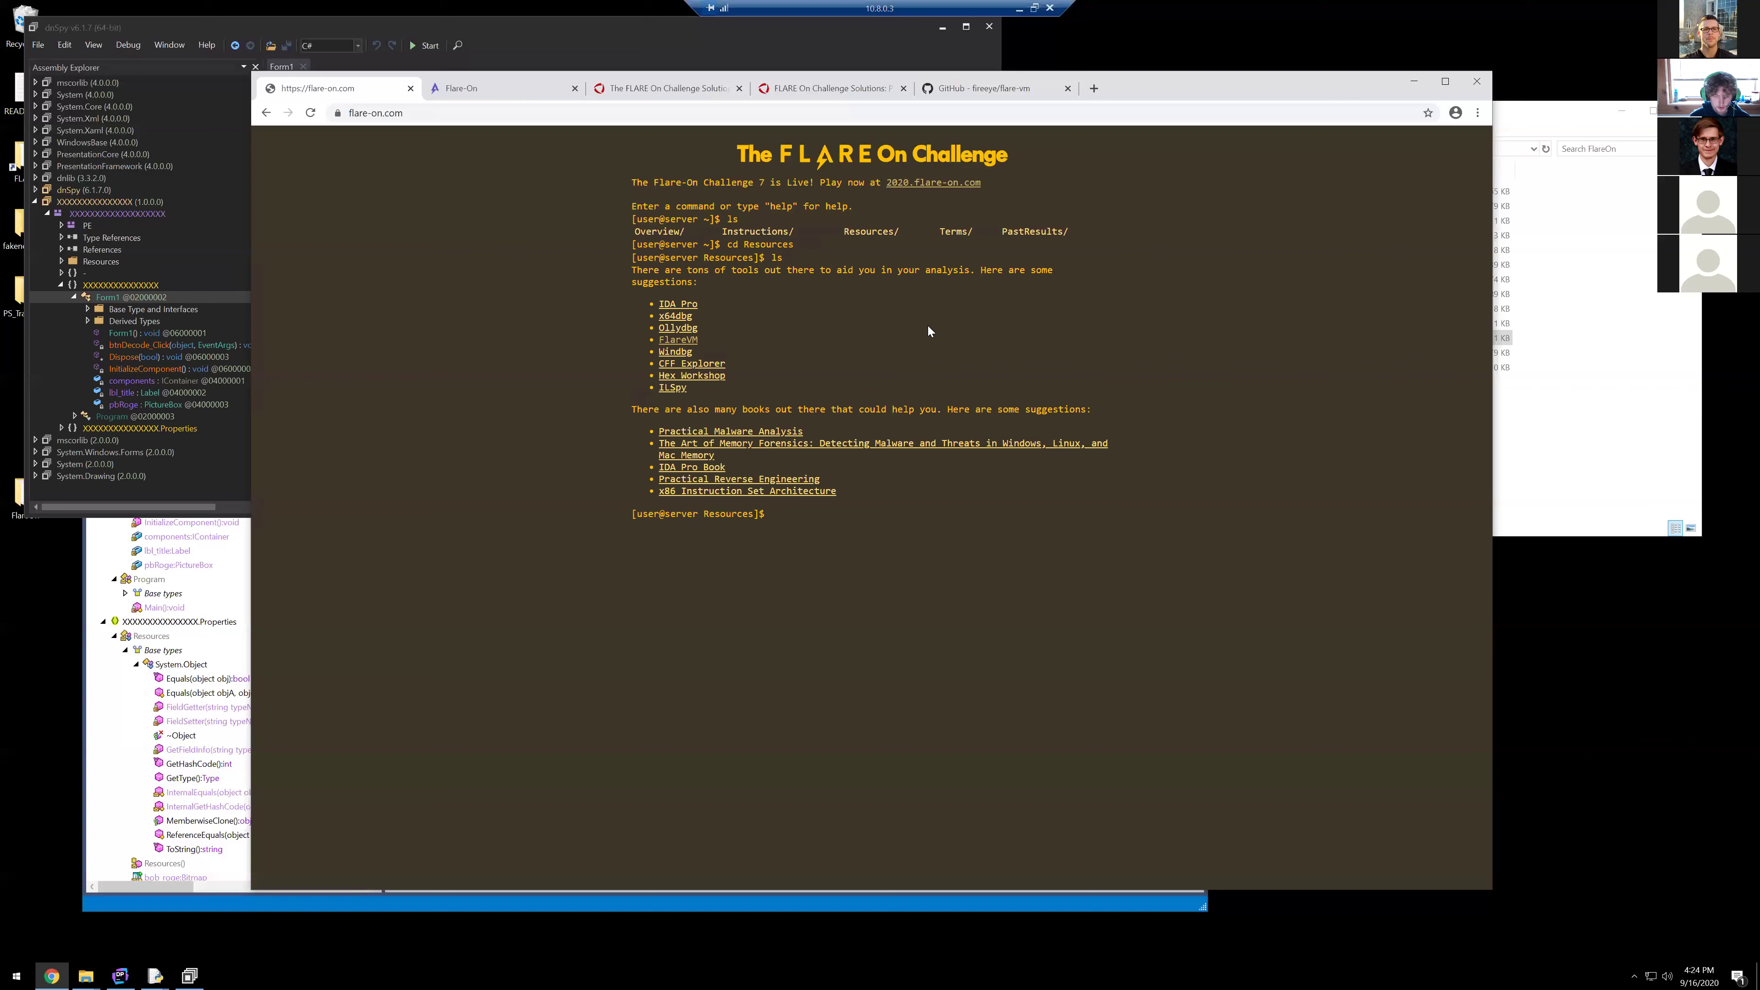
Step: Return to the terminal's home directory, list it, and show the contents of the Overview directory
text(cd ..)
key(Return)
text(ls)
key(Return)
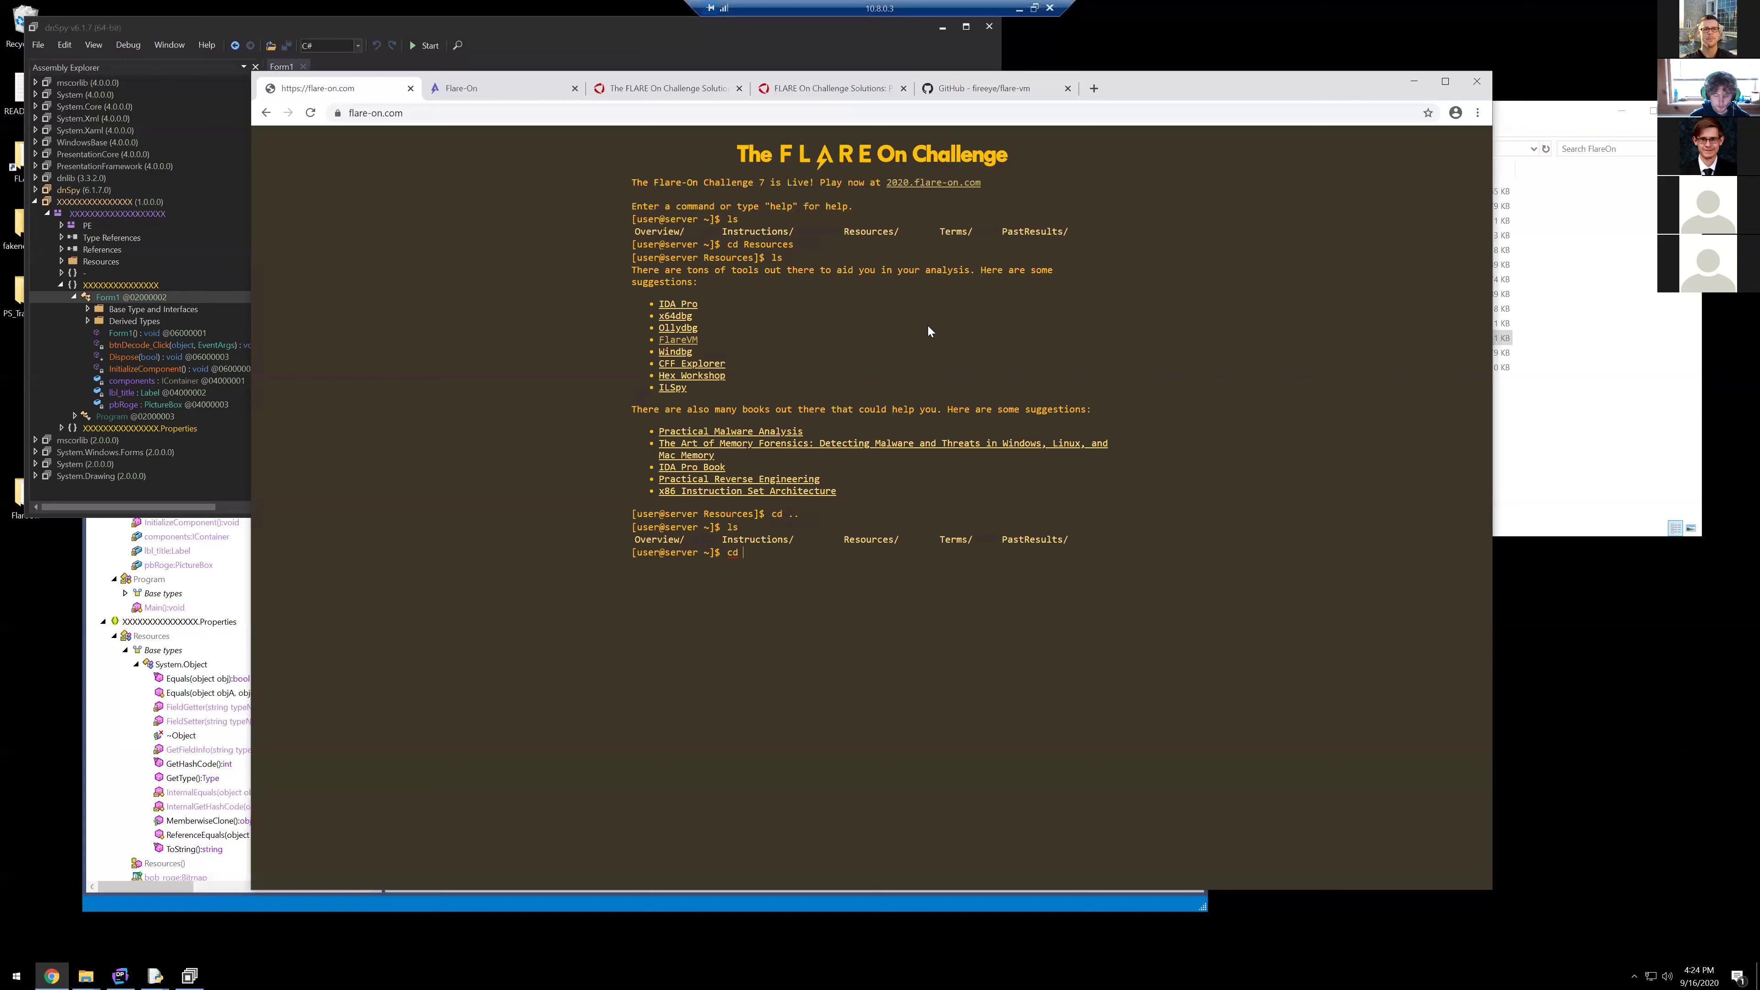
text(cd Overview)
key(Return)
text(ls)
key(Return)
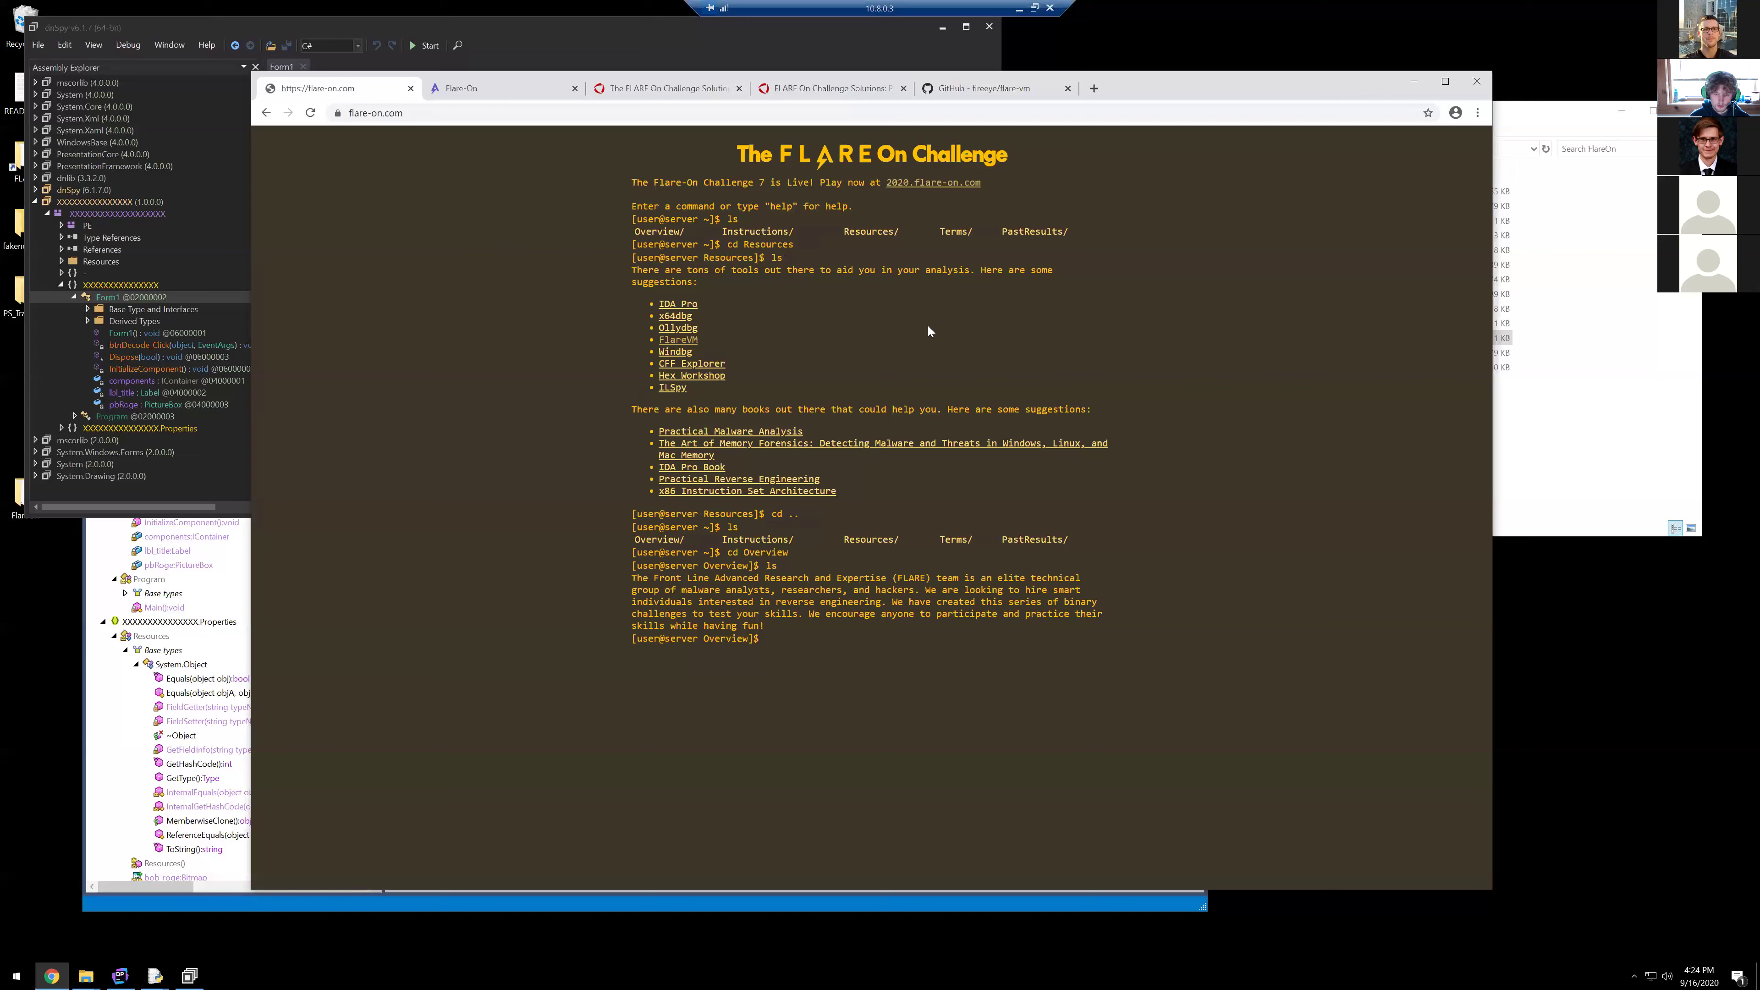
Step: Go back up from Overview, change into the PastResults directory and list its contents
text(cd ..)
key(Return)
text(ls)
key(Return)
text(cd)
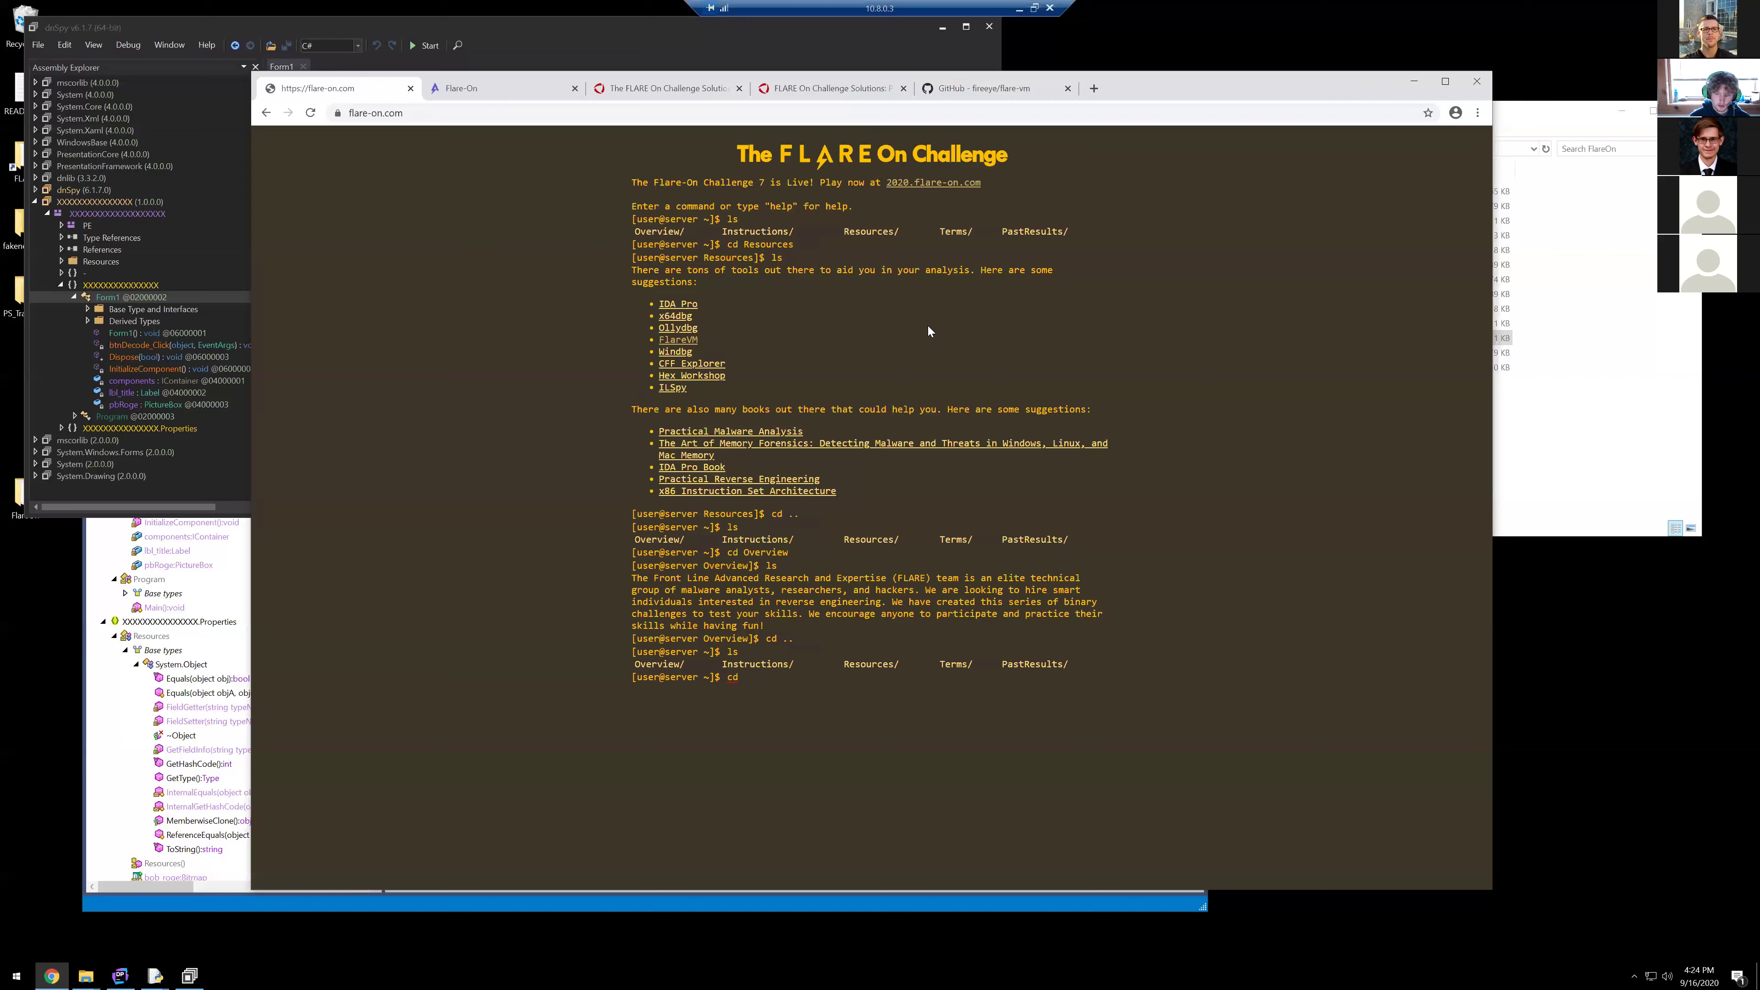
text(PastResults)
key(Return)
text(ls)
key(Return)
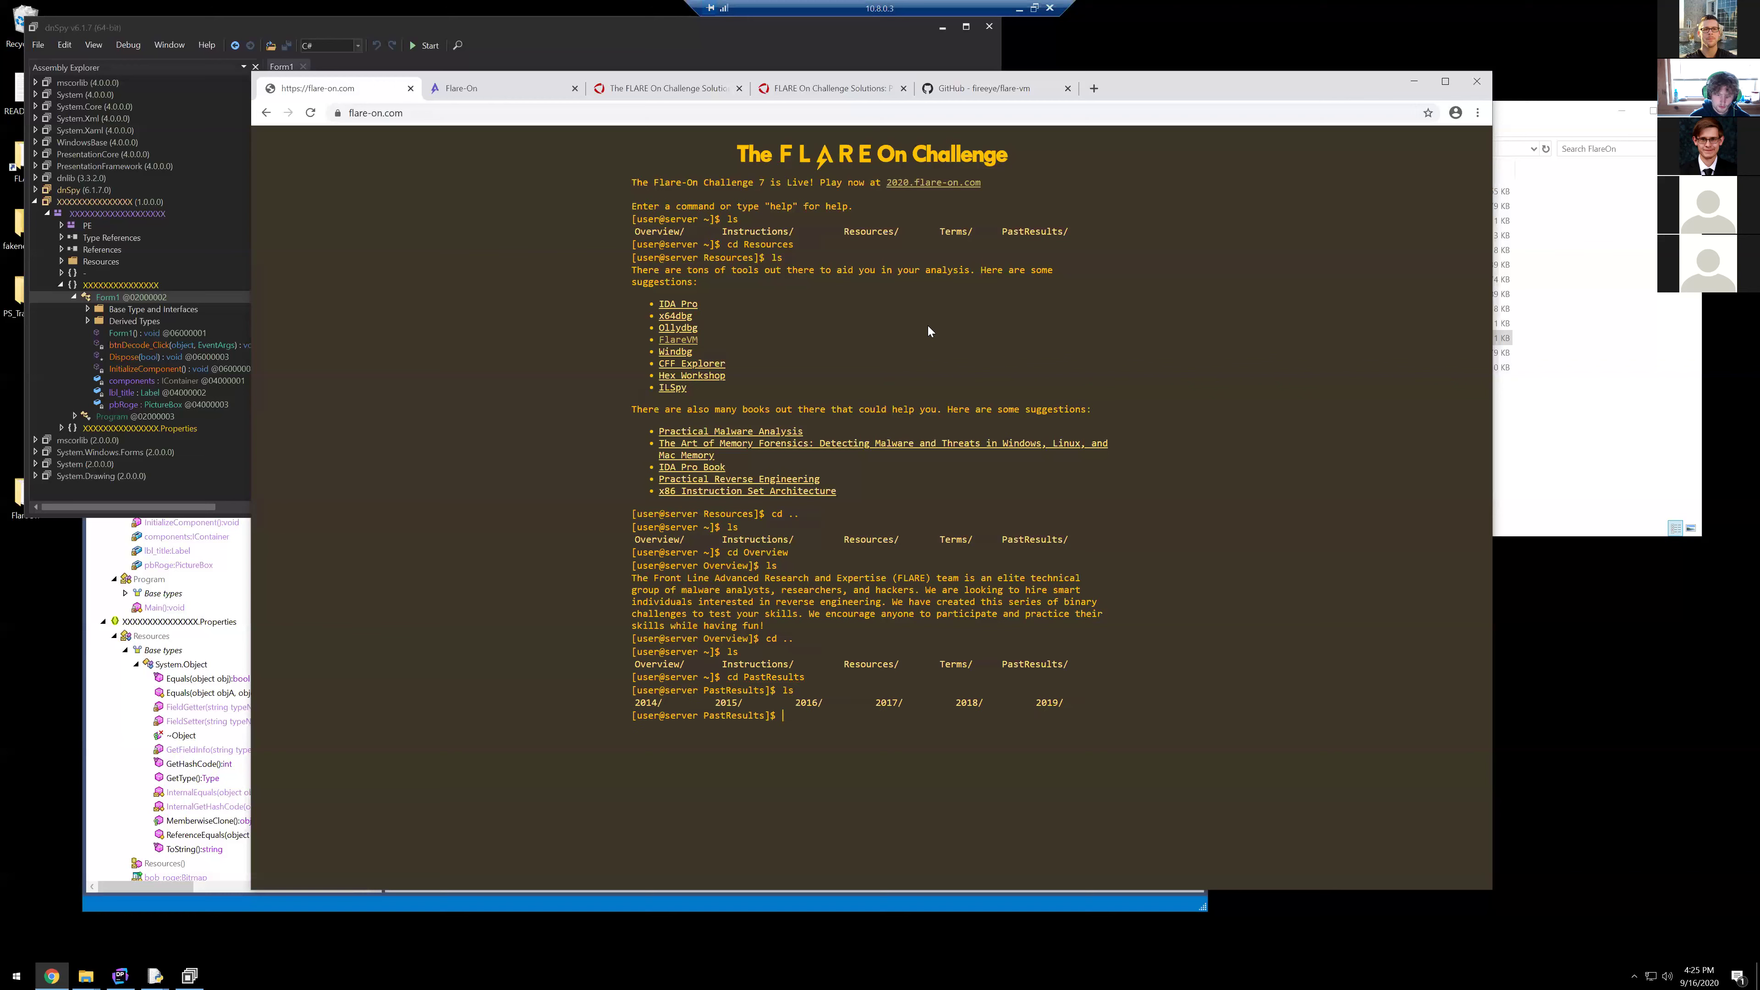
Step: Change into the 2014 directory inside PastResults and list its contents
text(cd)
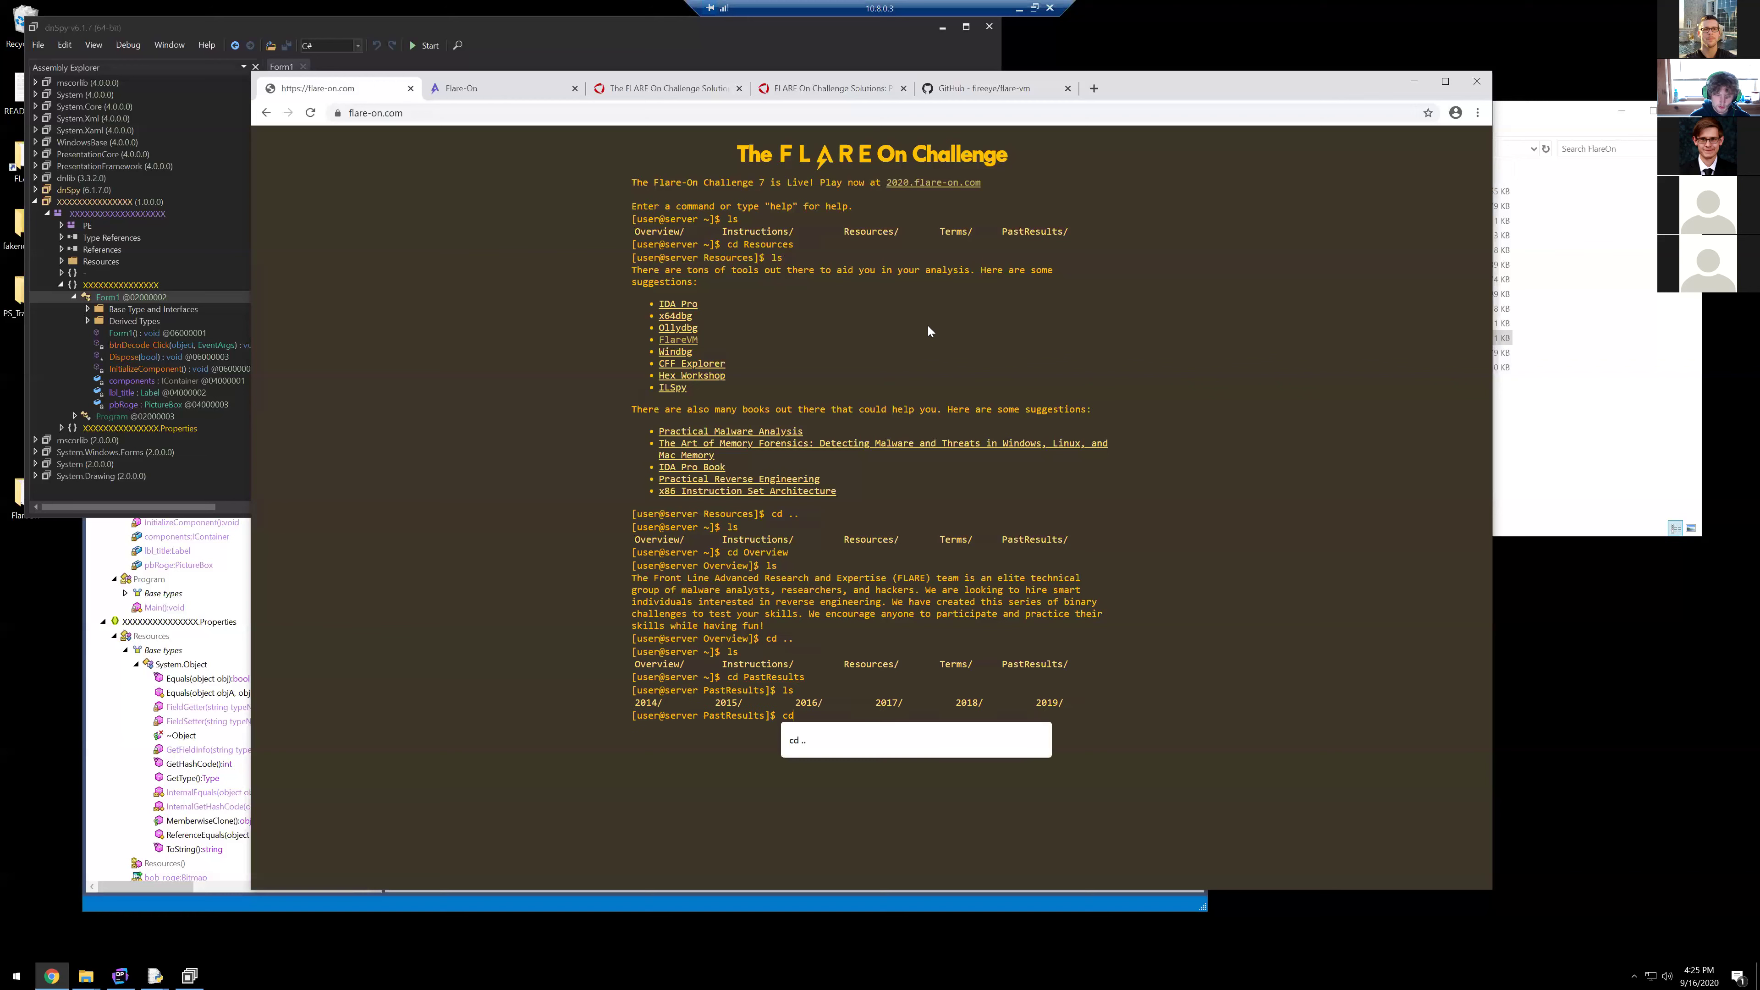
text( 20)
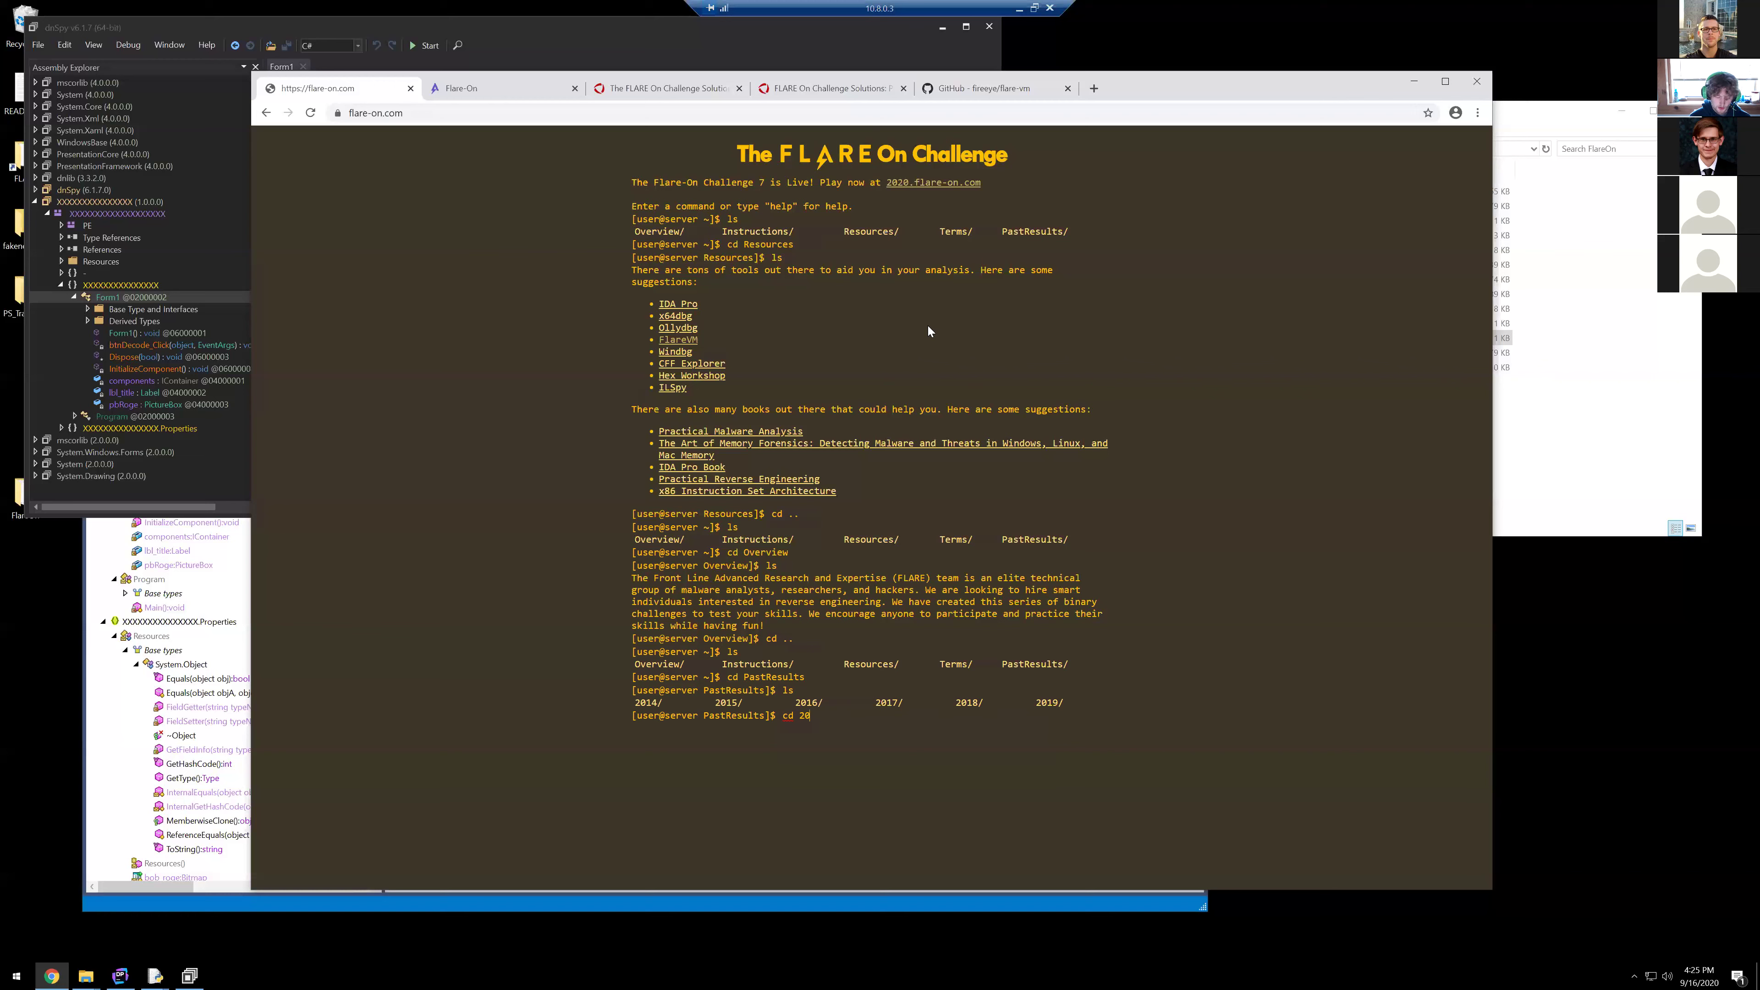
text(14)
key(Return)
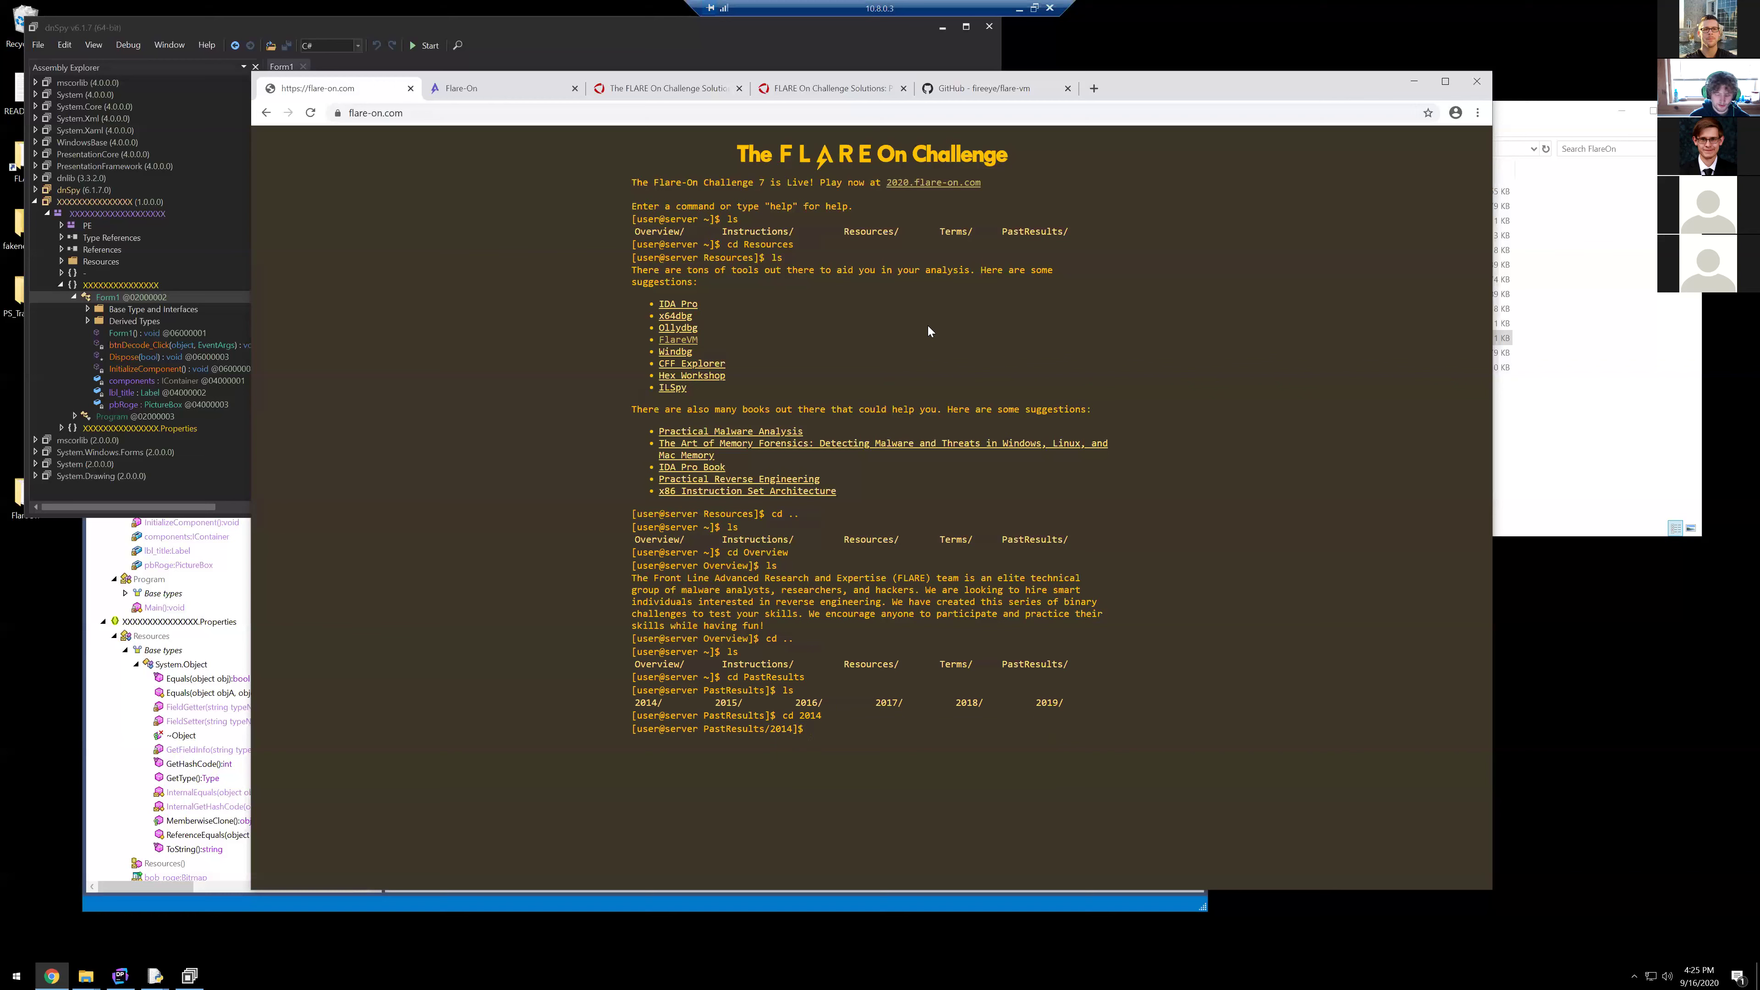
text(ls)
key(Return)
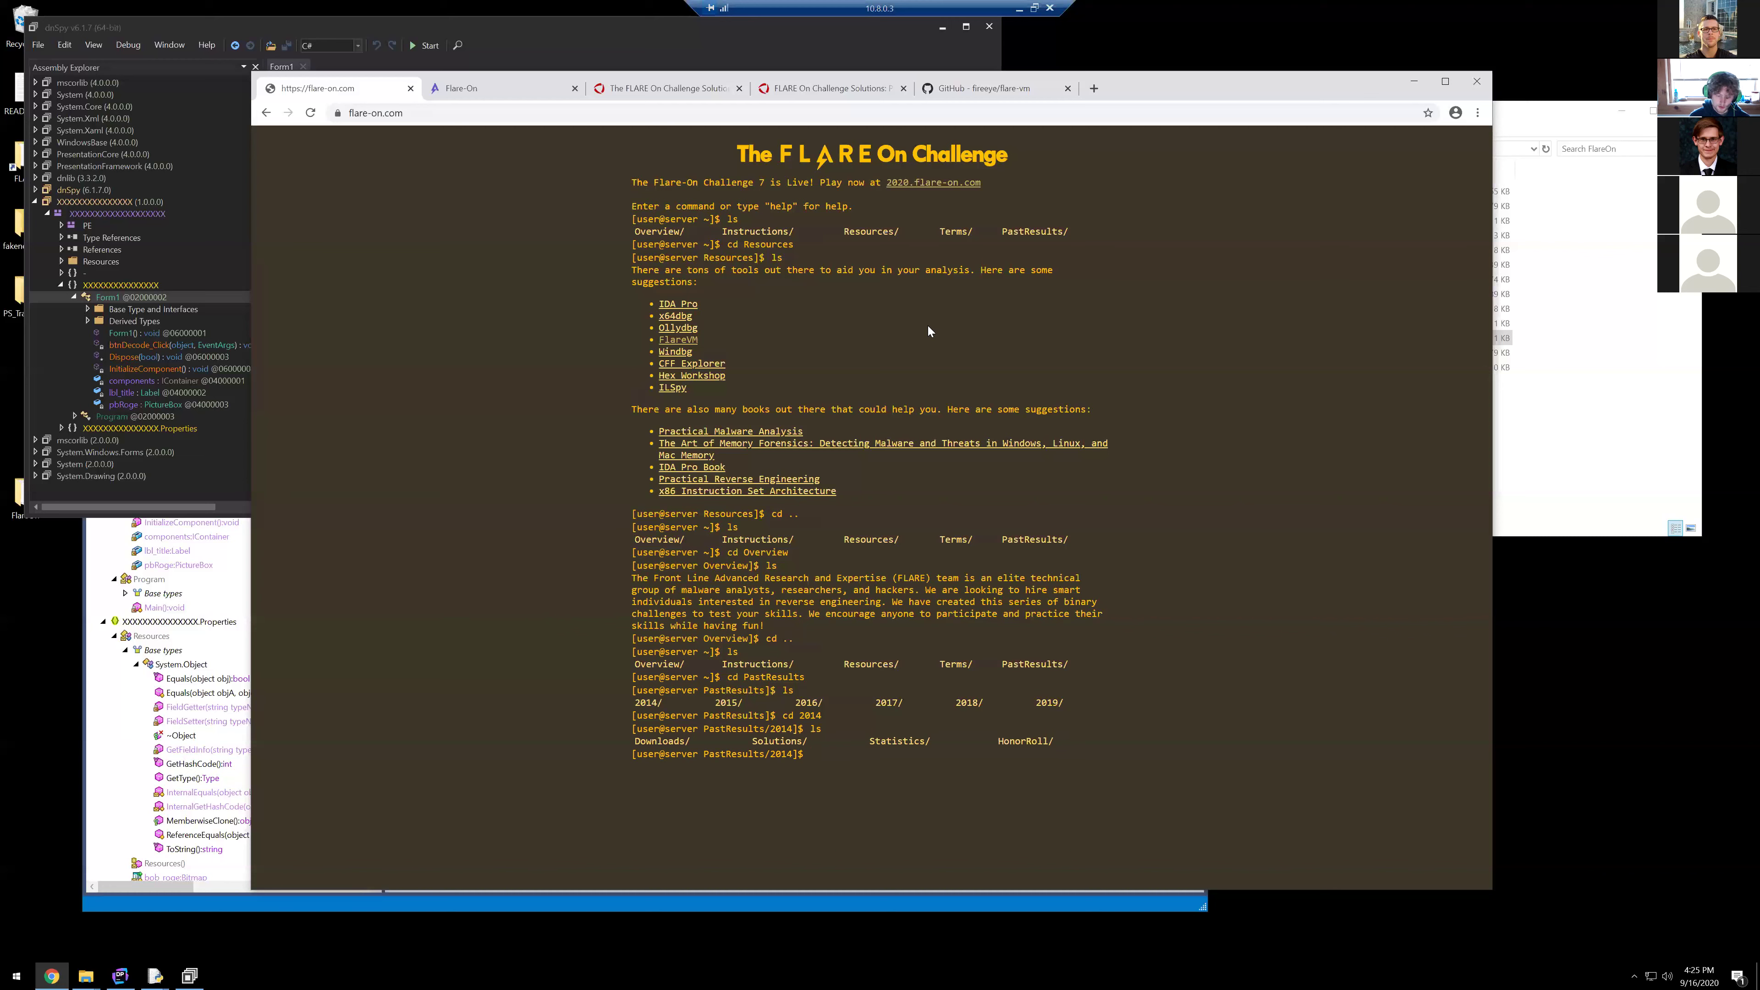
Step: List the contents of the 2014 Solutions directory and open the Part 1 solutions post in a new browser tab
text(cd Solutions)
key(Return)
text(ls)
key(Return)
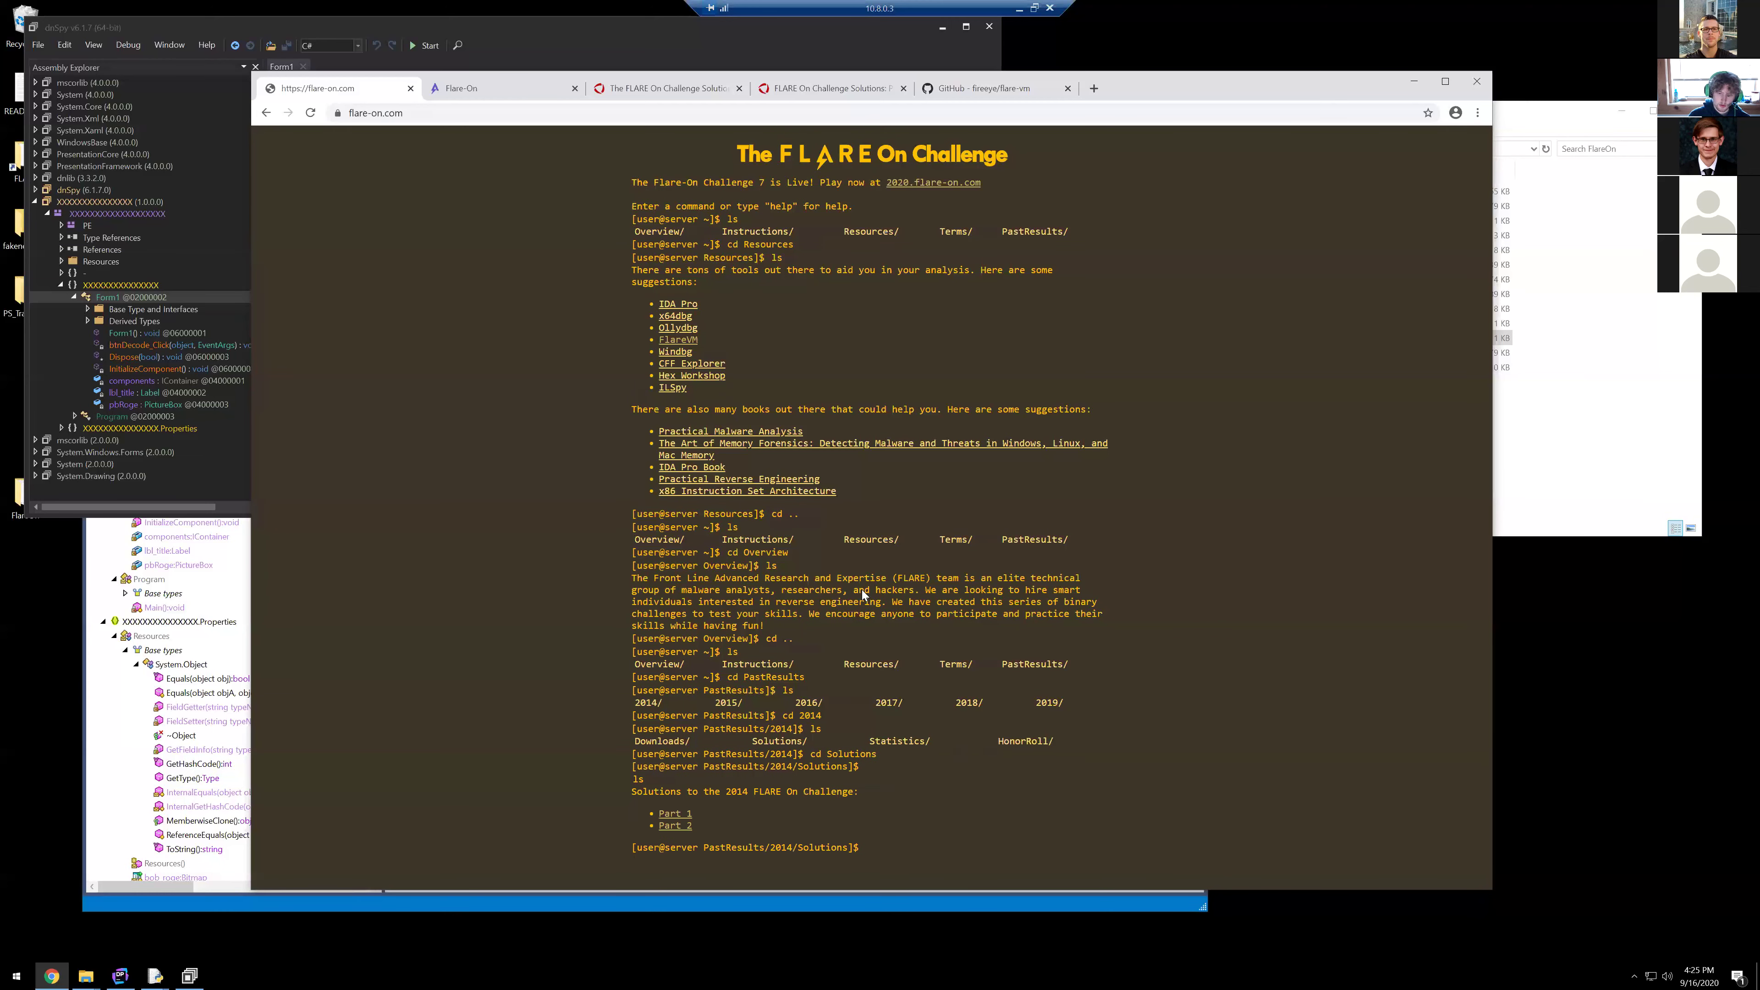
middle_click(678, 827)
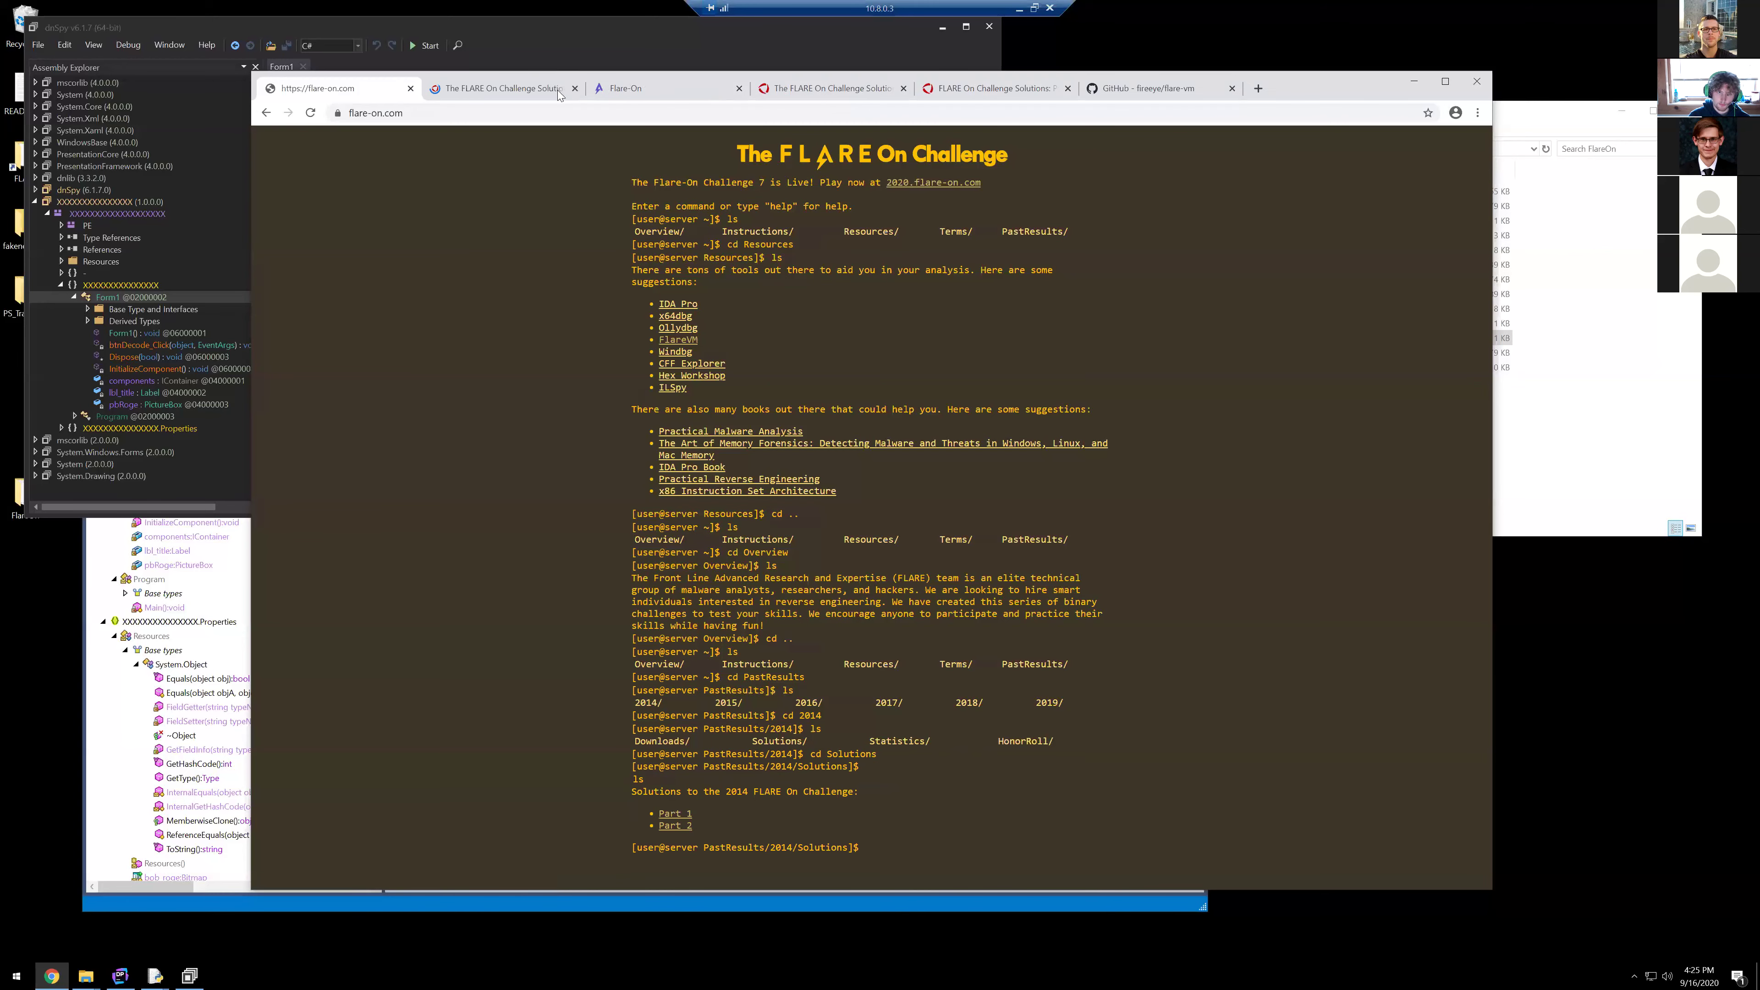
click(523, 91)
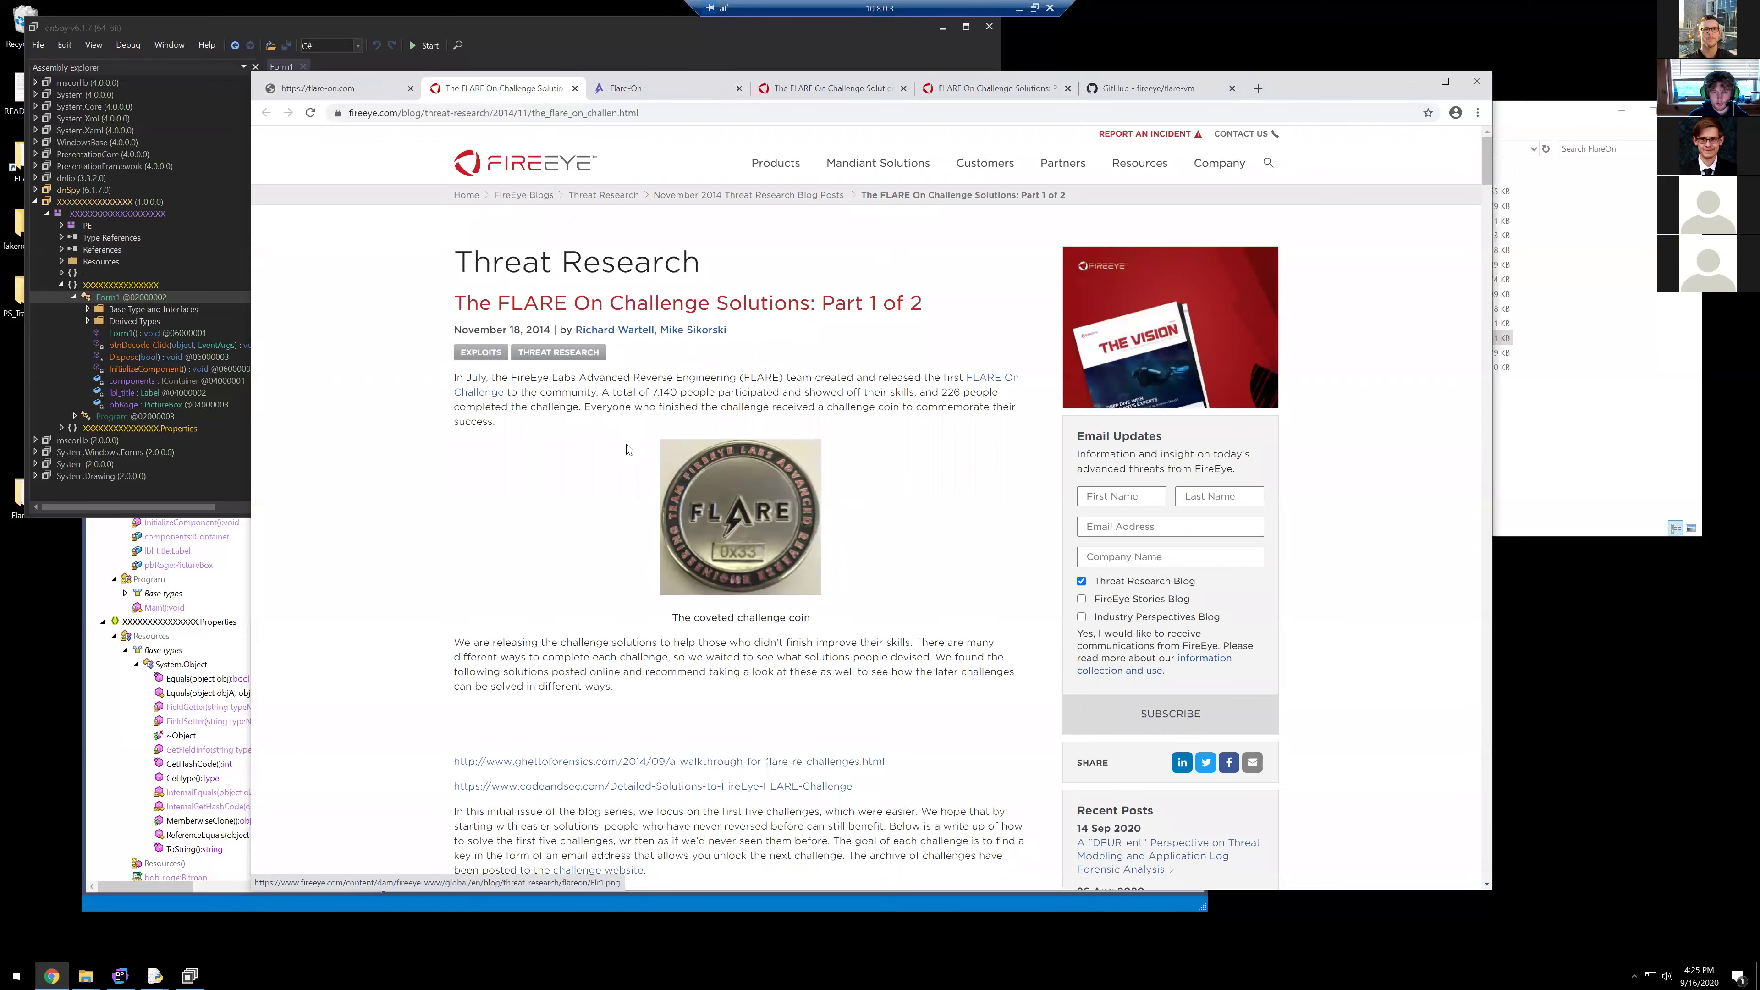
Step: Skim the 2014 Part 1 solutions post down to the Challenge 1: Bob Doge write-up
scroll(563, 432, down, 3)
scroll(564, 432, down, 5)
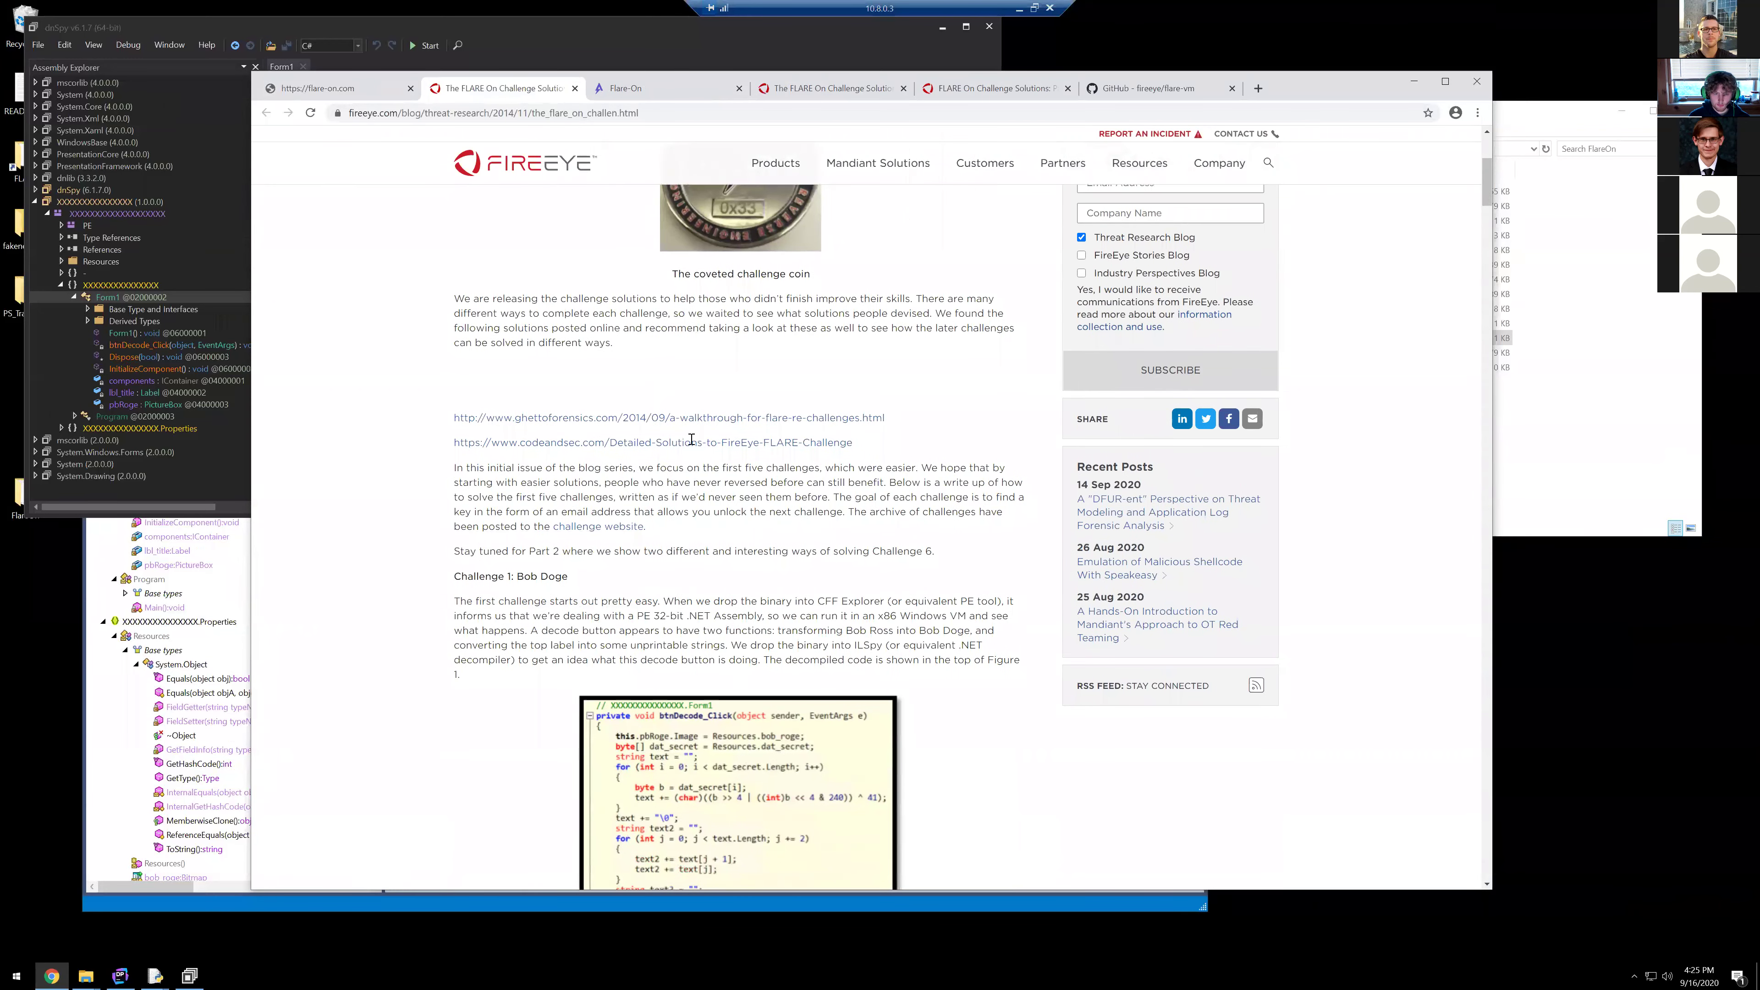
scroll(533, 125, up, 4)
Step: Return to the flare-on.com terminal, go up from Solutions to the 2014 directory and list its contents
click(360, 91)
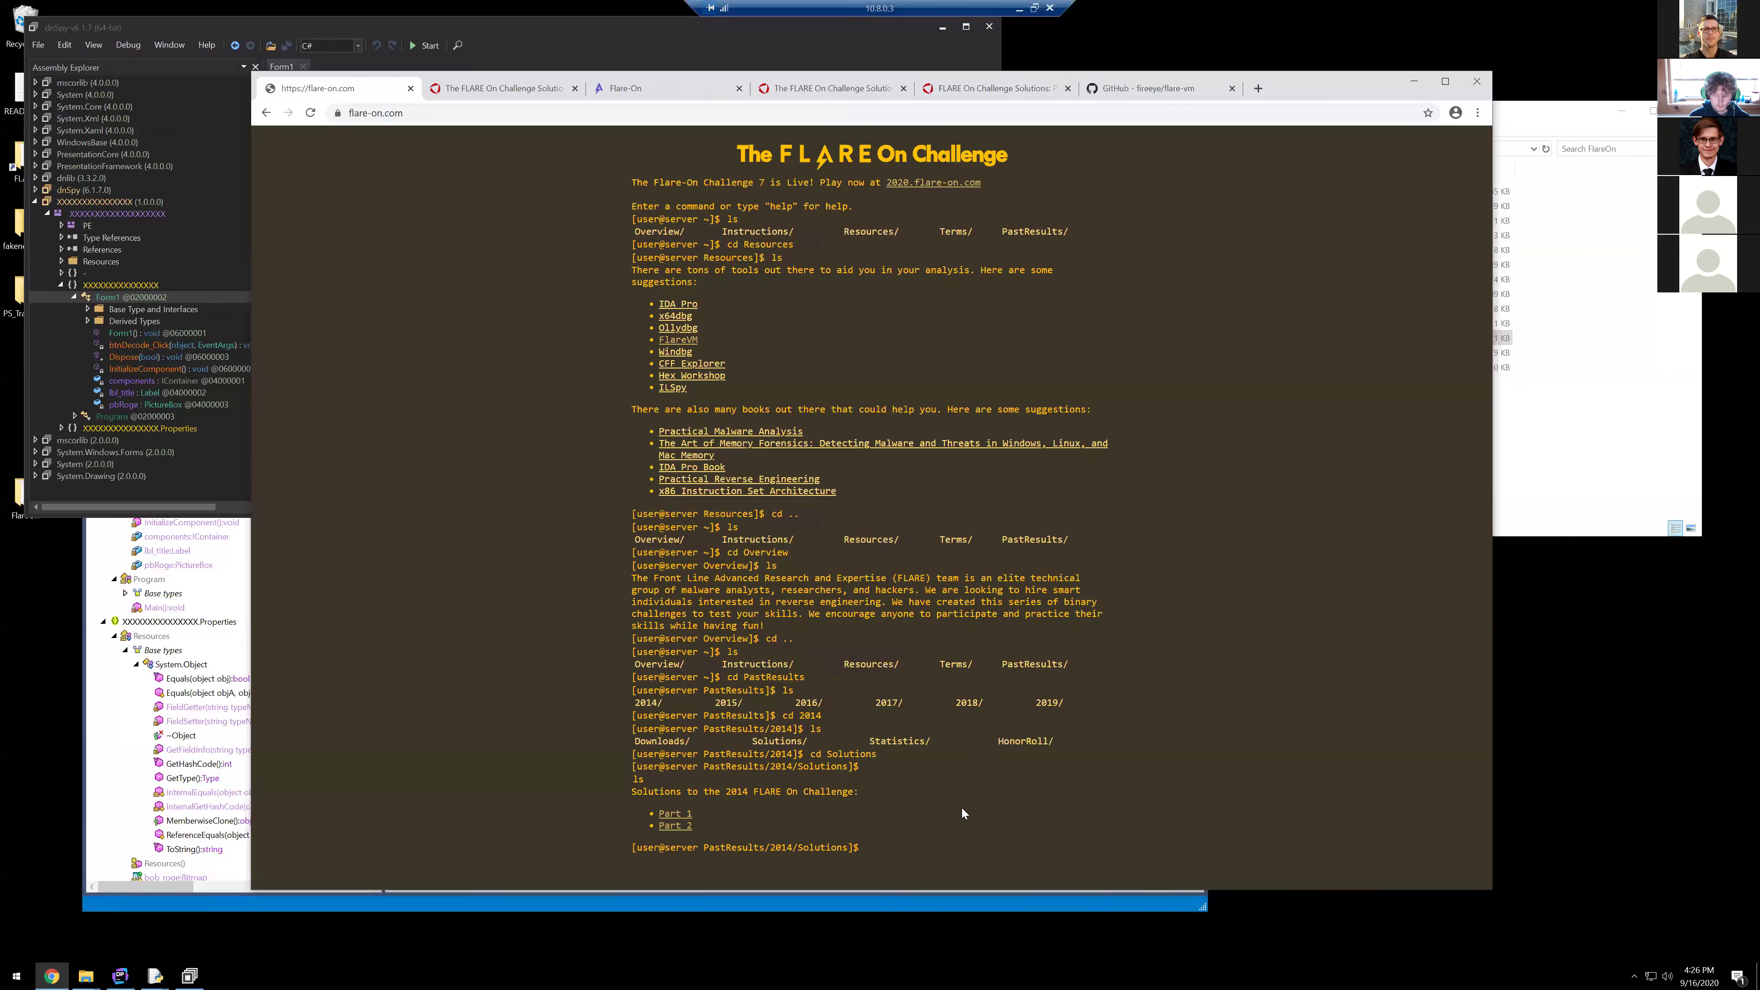
text(cd ..)
key(Return)
text(ls)
key(Return)
Step: Change into the 2014 Downloads directory and list its contents
text(cd Downloads)
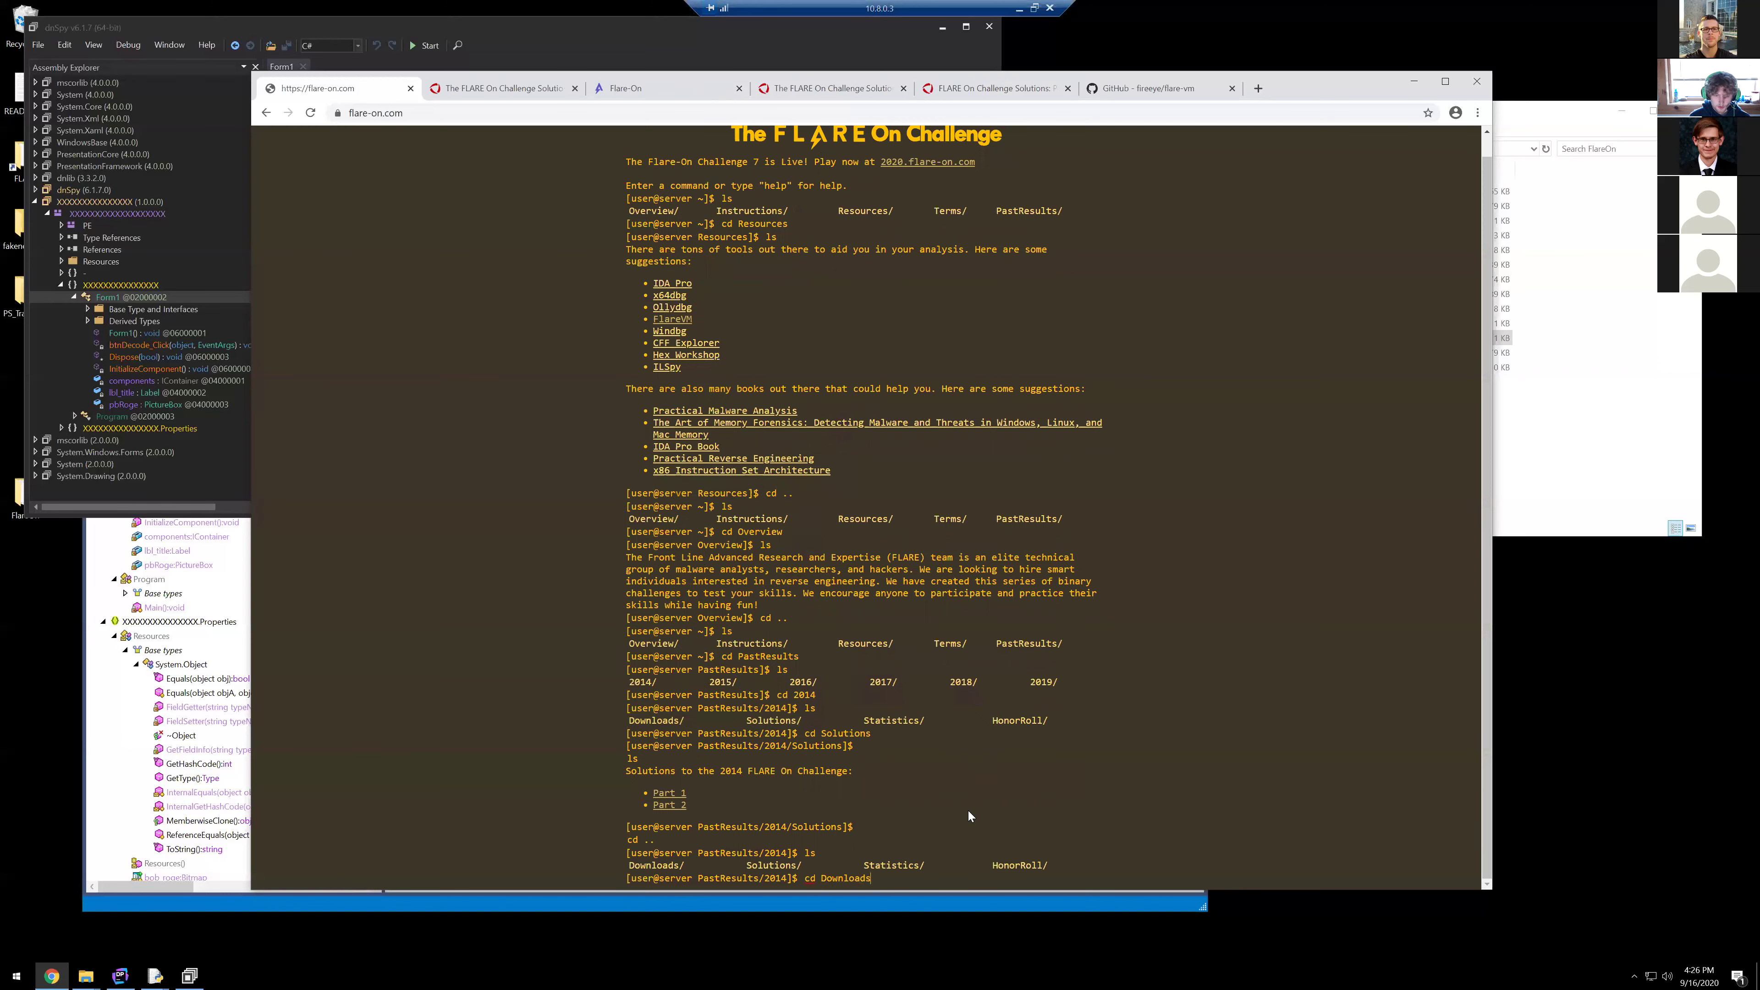
key(Return)
text(ls)
key(Return)
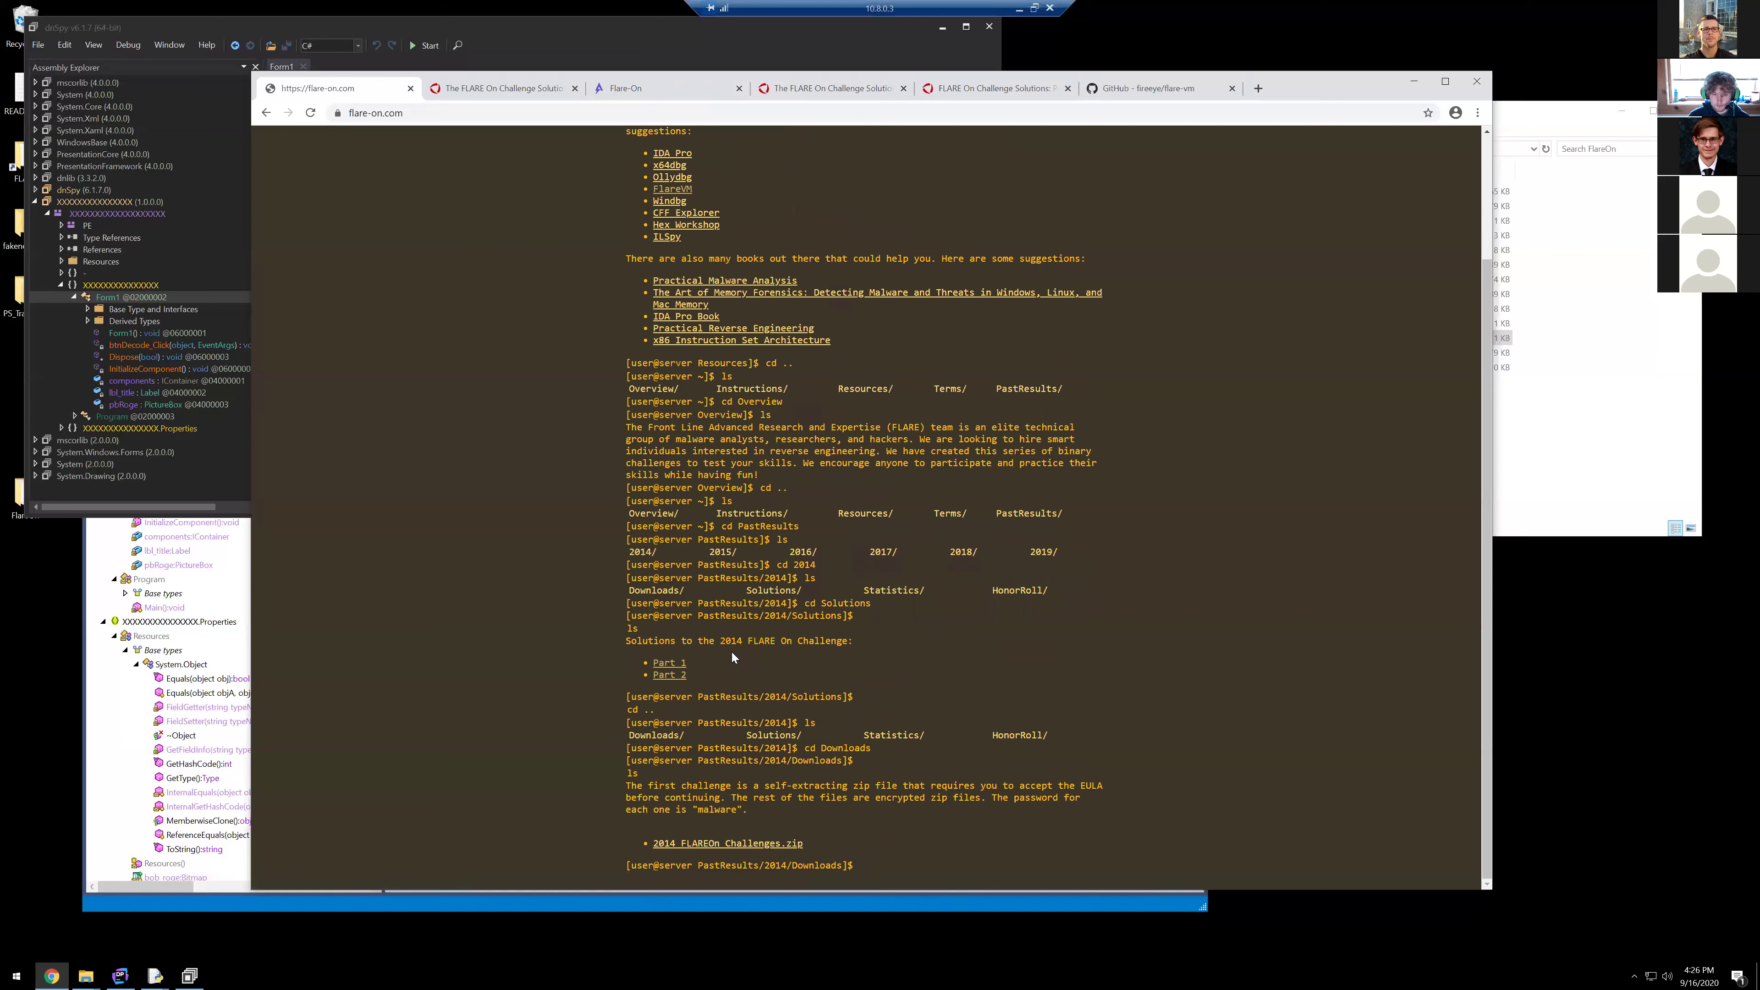
Step: Try to change into PastResults/2014/Downloads from within the 2014 Downloads directory
text(cd PPastResults/)
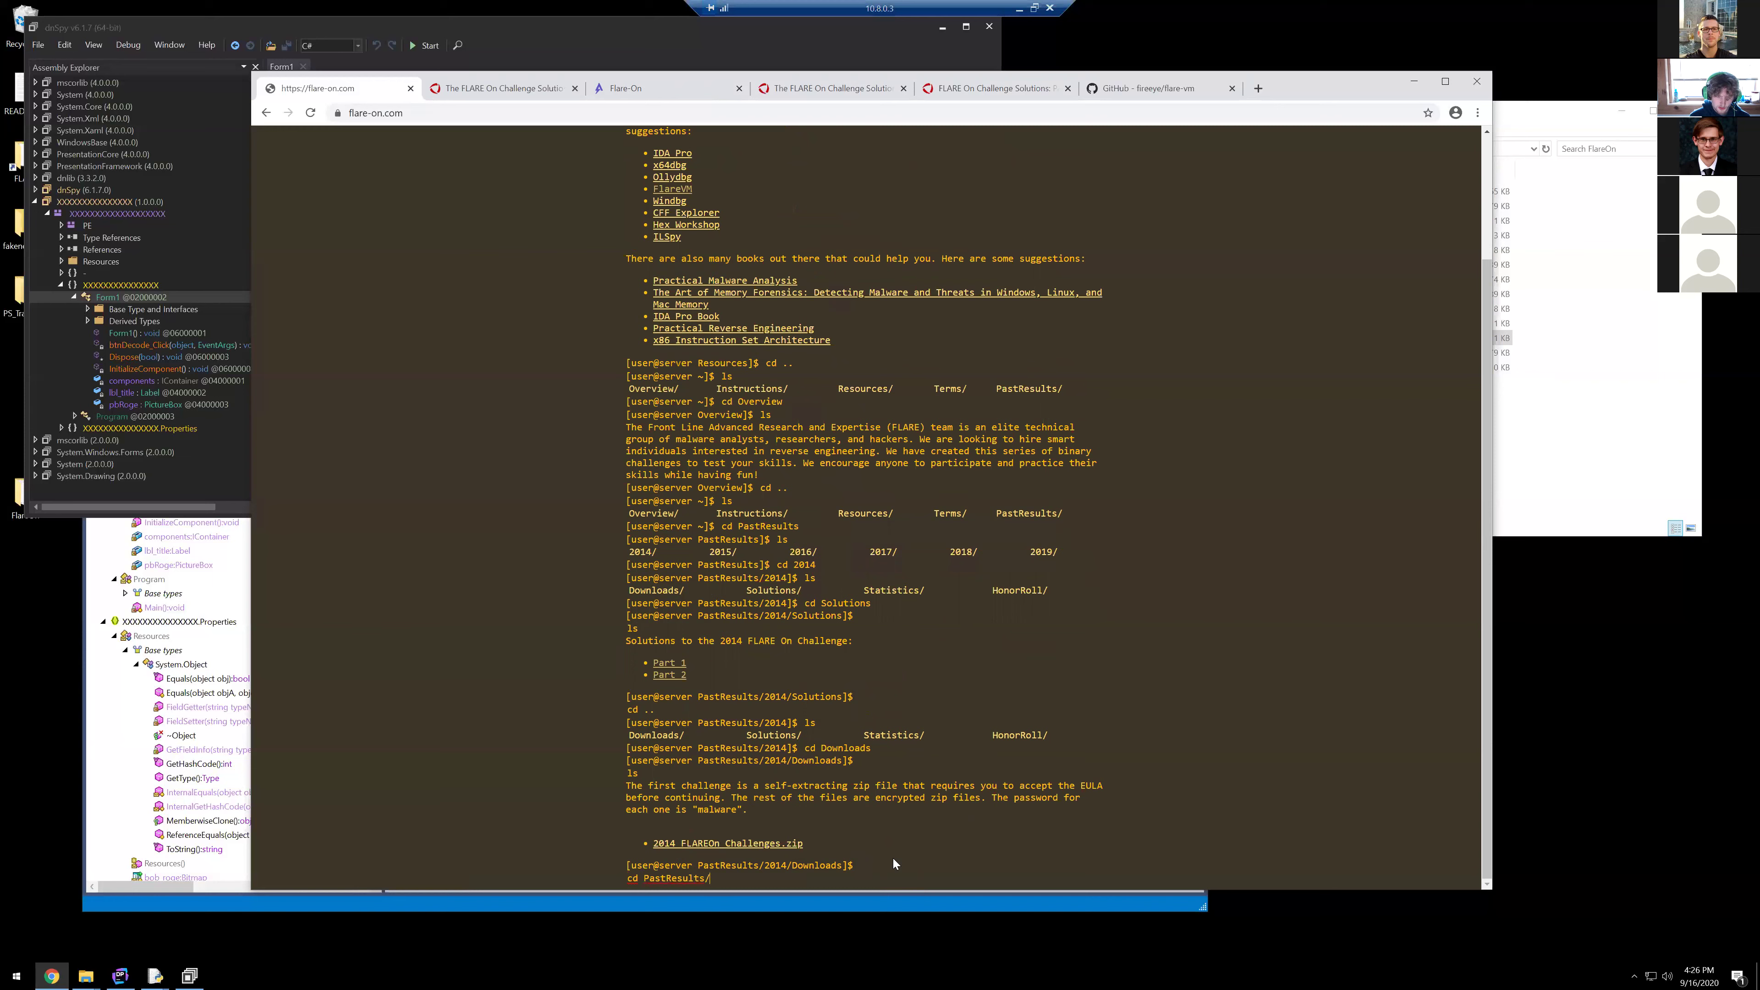
text(2014/Downloads)
key(Return)
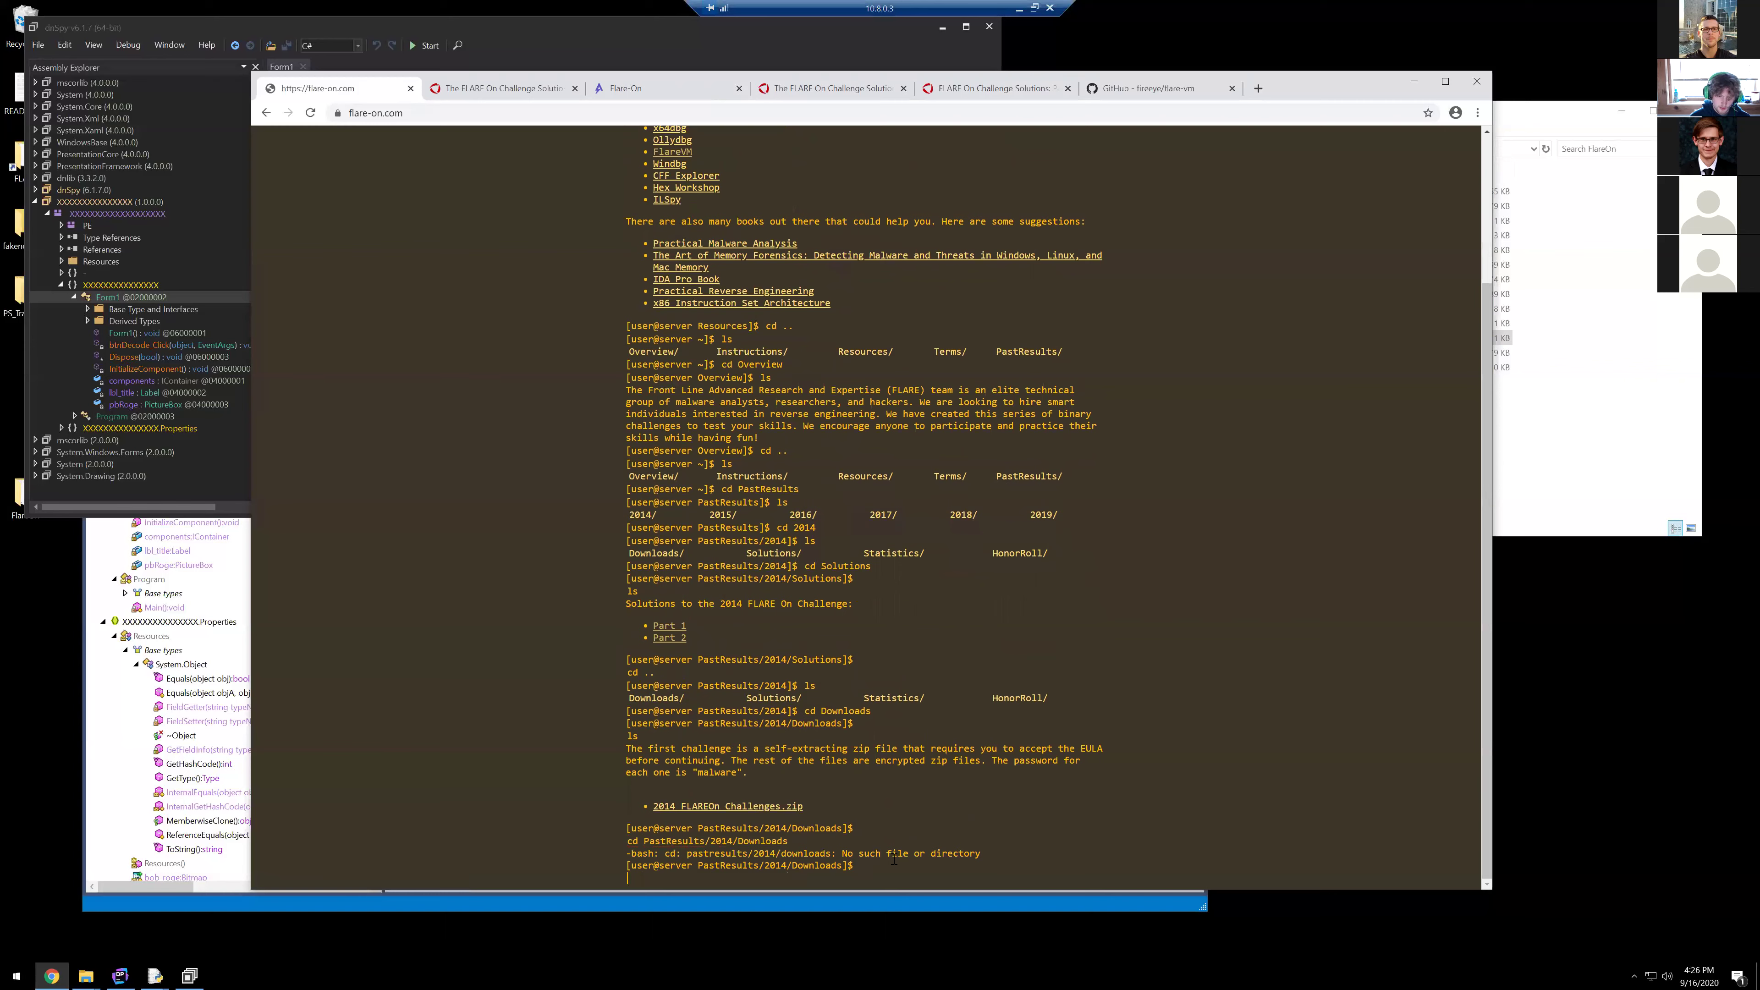
key(Up)
key(Delete)
text(Downloads)
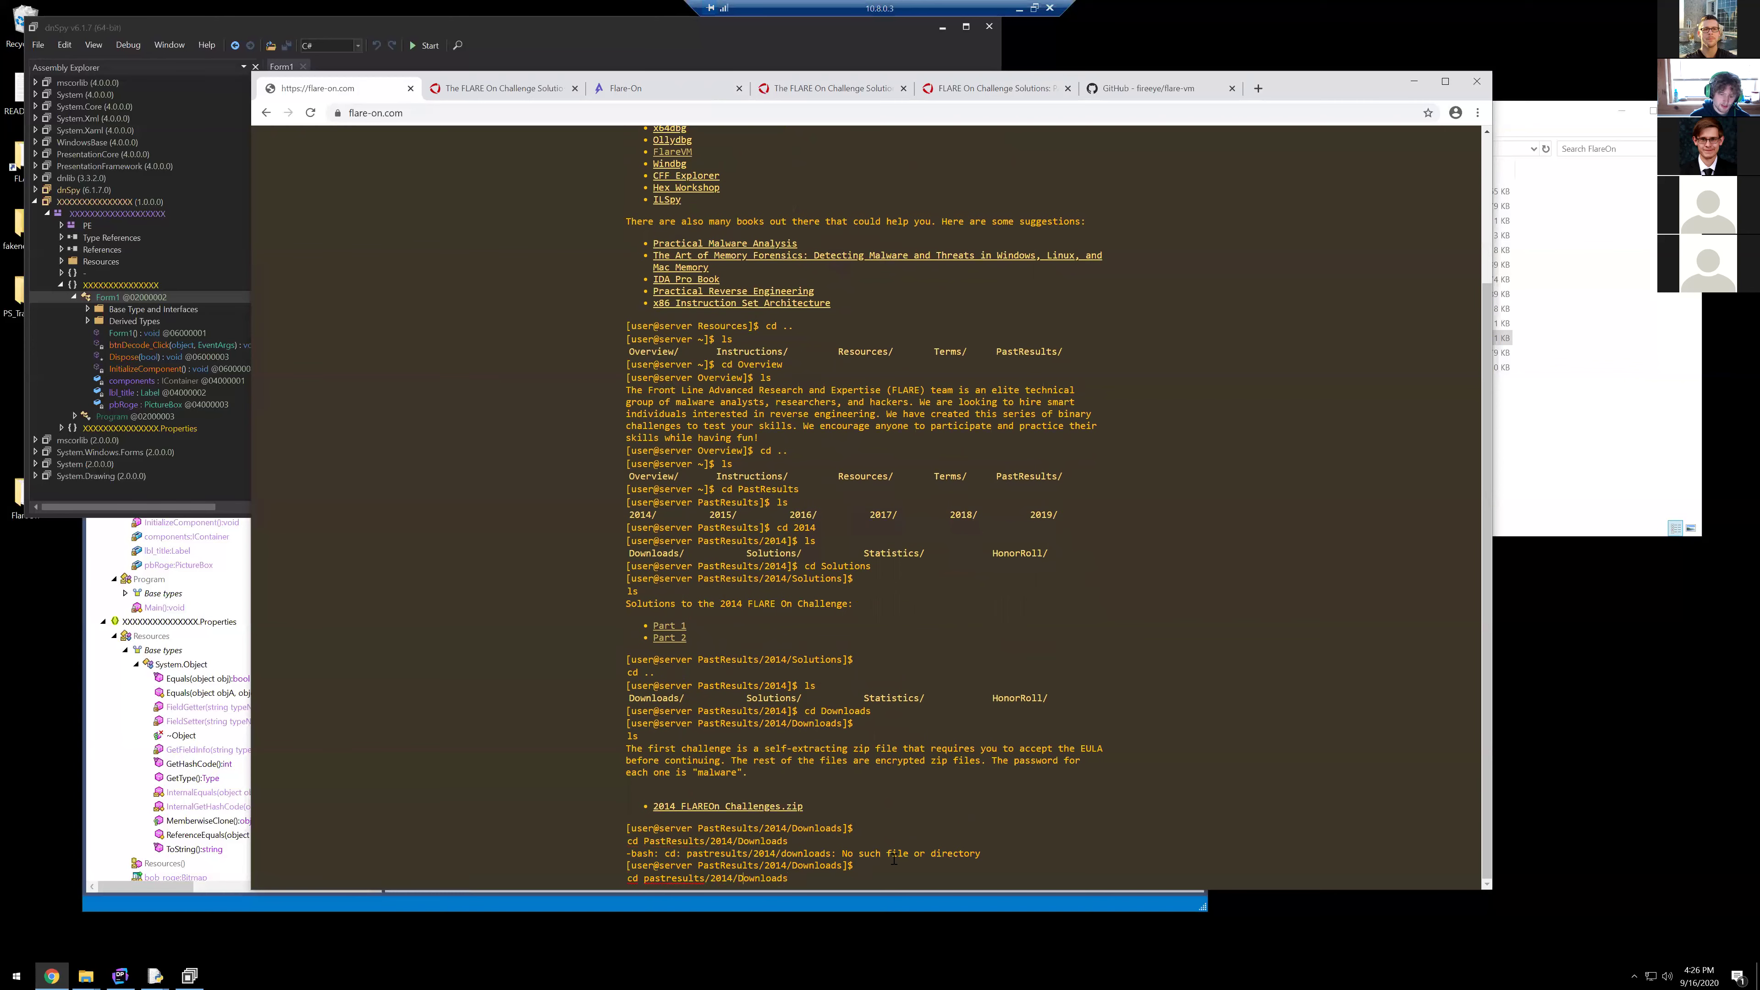
key(Return)
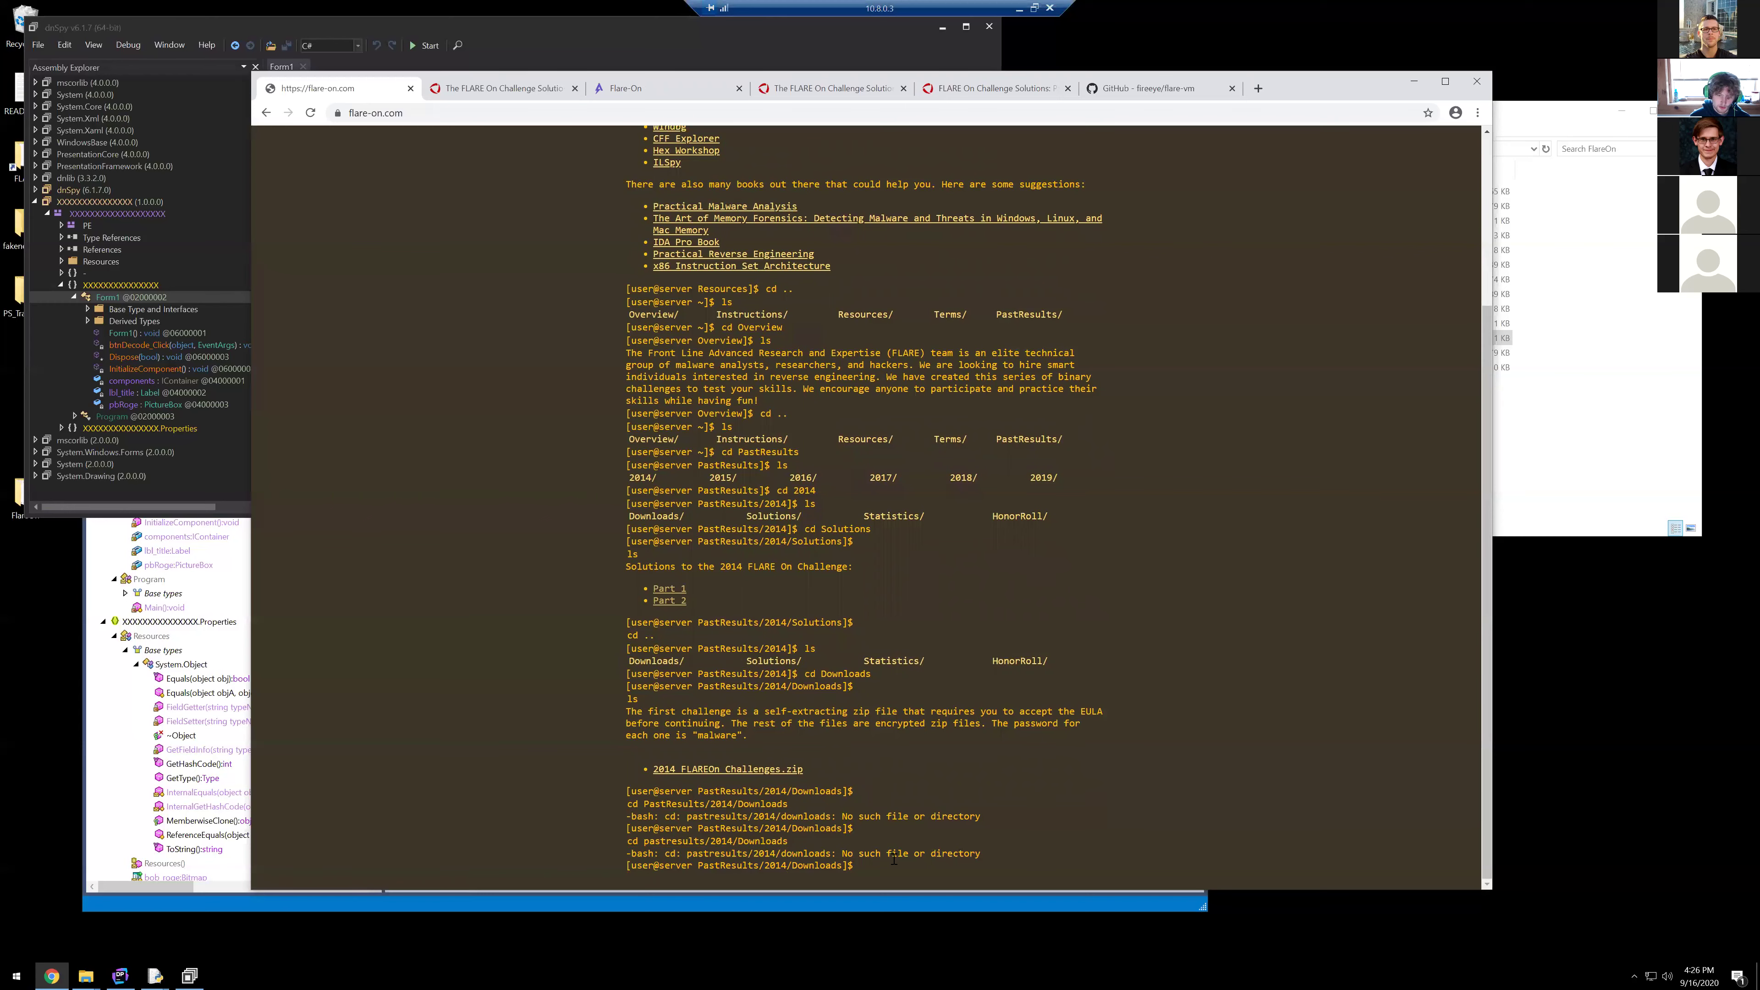
Step: List the 2014 Downloads directory again, then download 2014 FLAREOn Challenges.zip and show it in its local folder
text(ls)
key(Return)
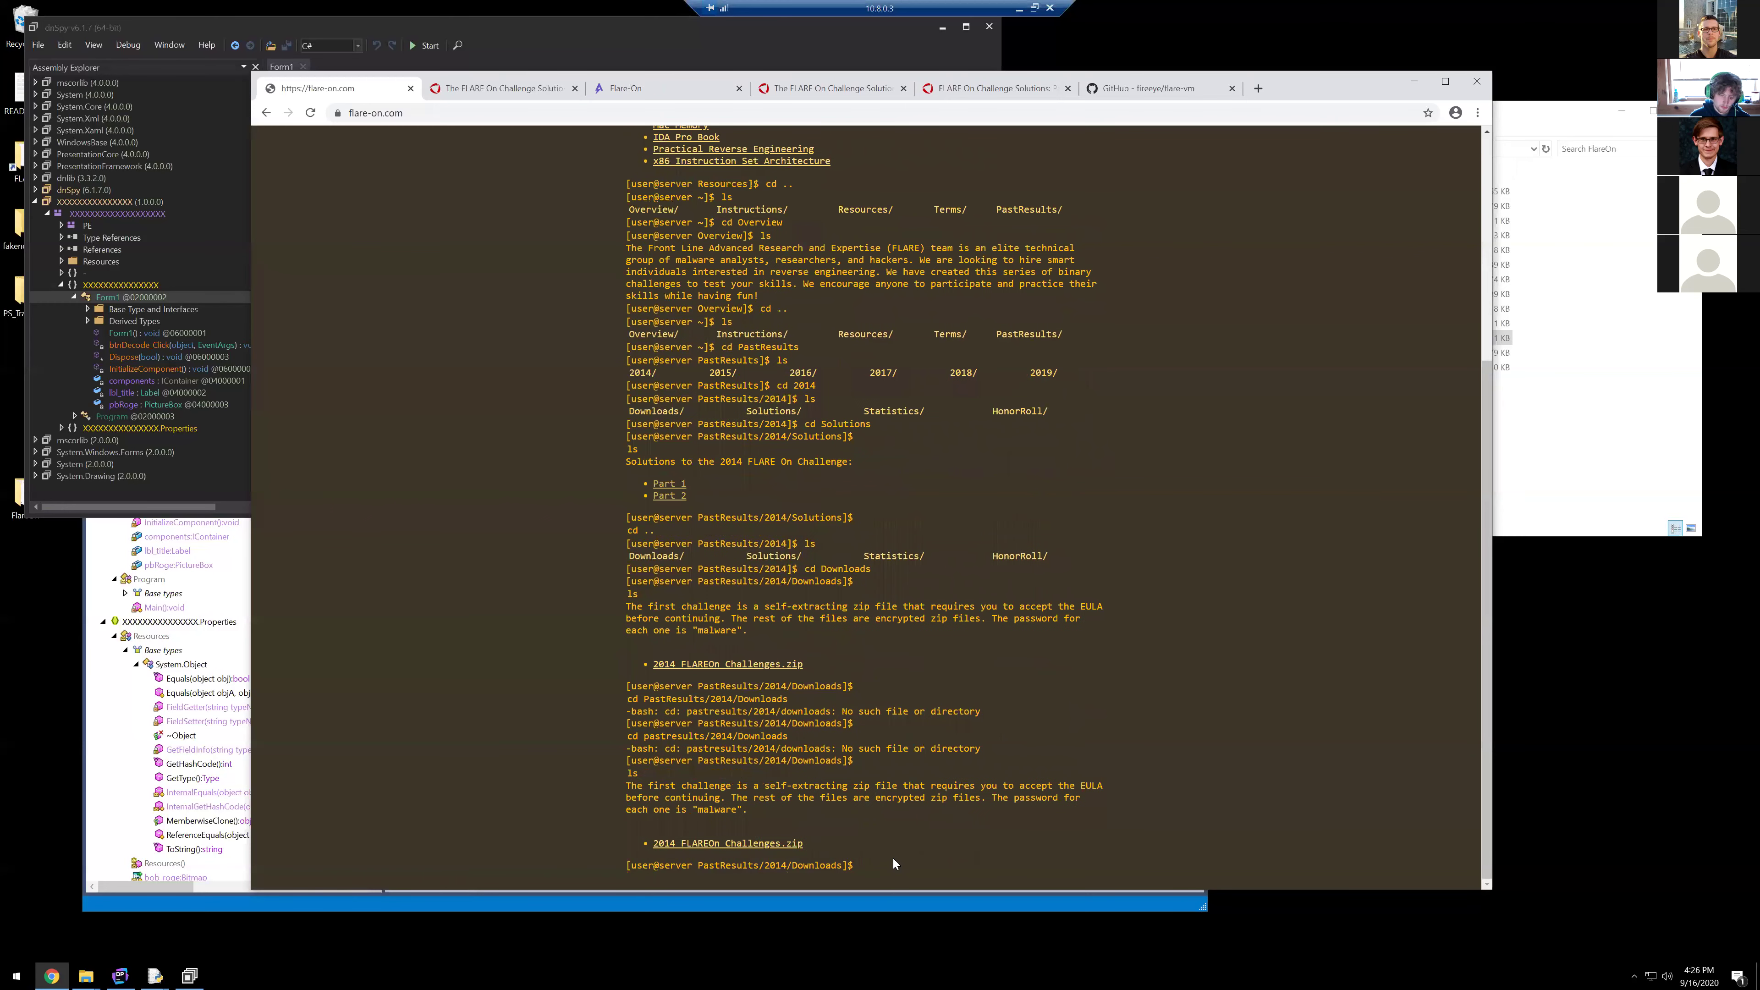
click(743, 844)
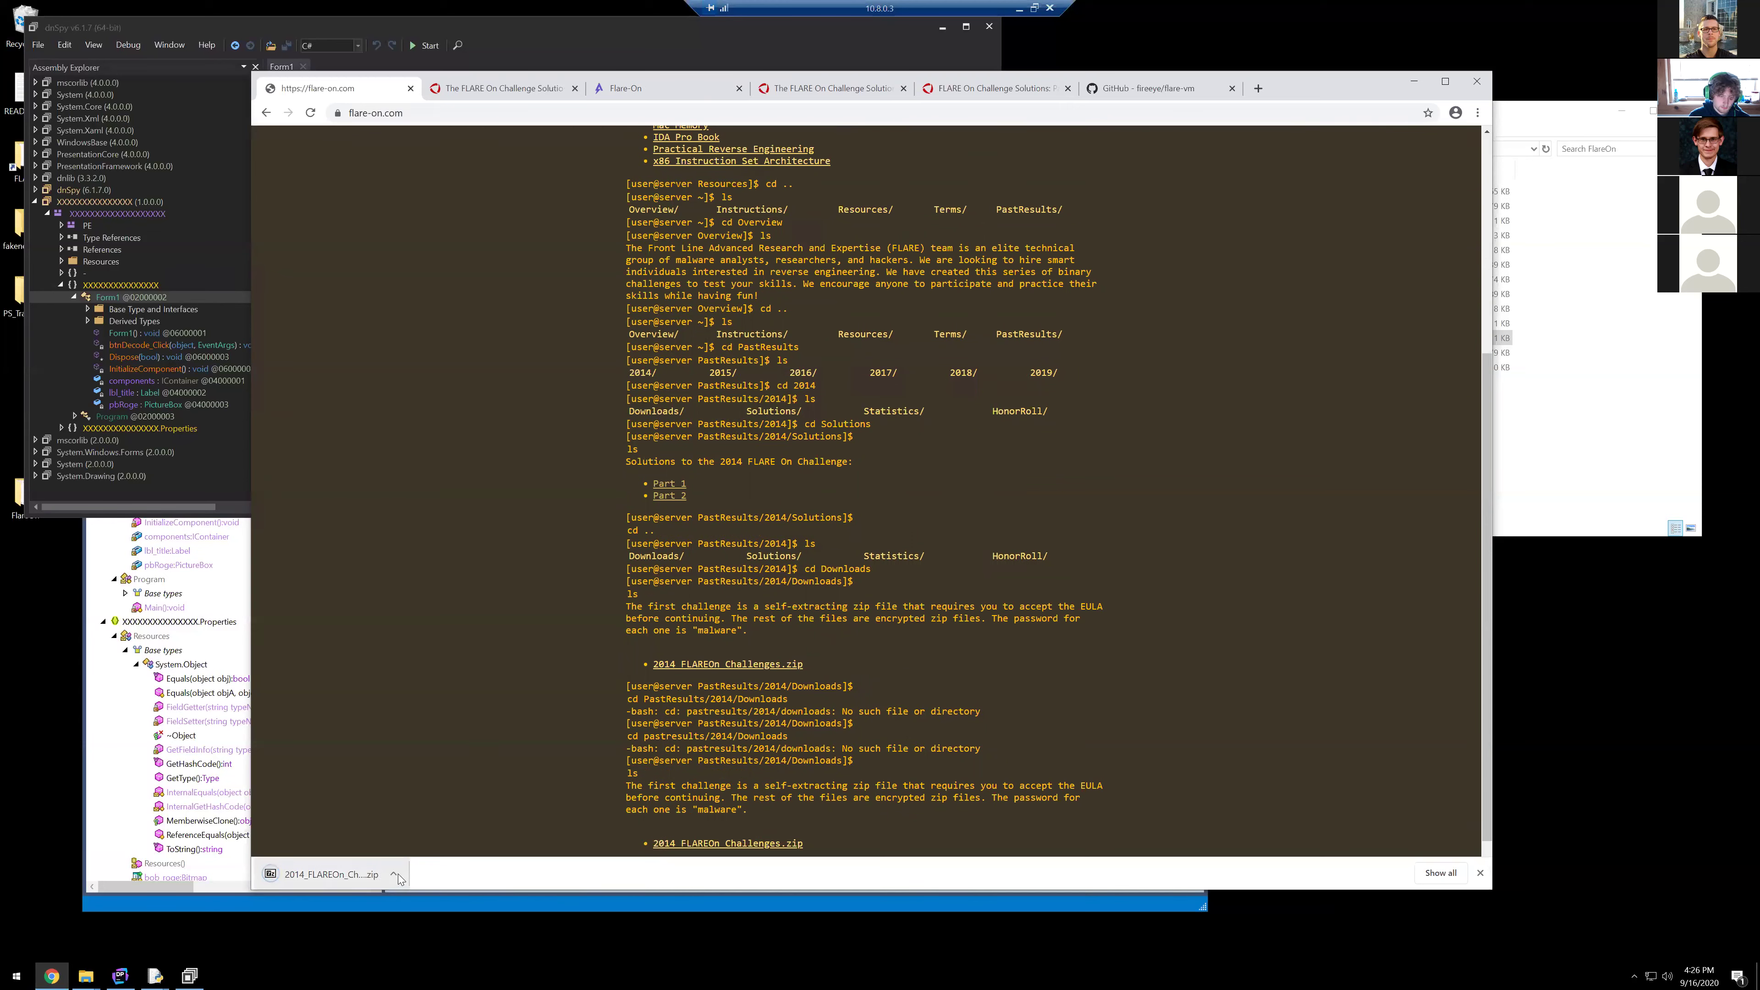
click(395, 874)
click(430, 827)
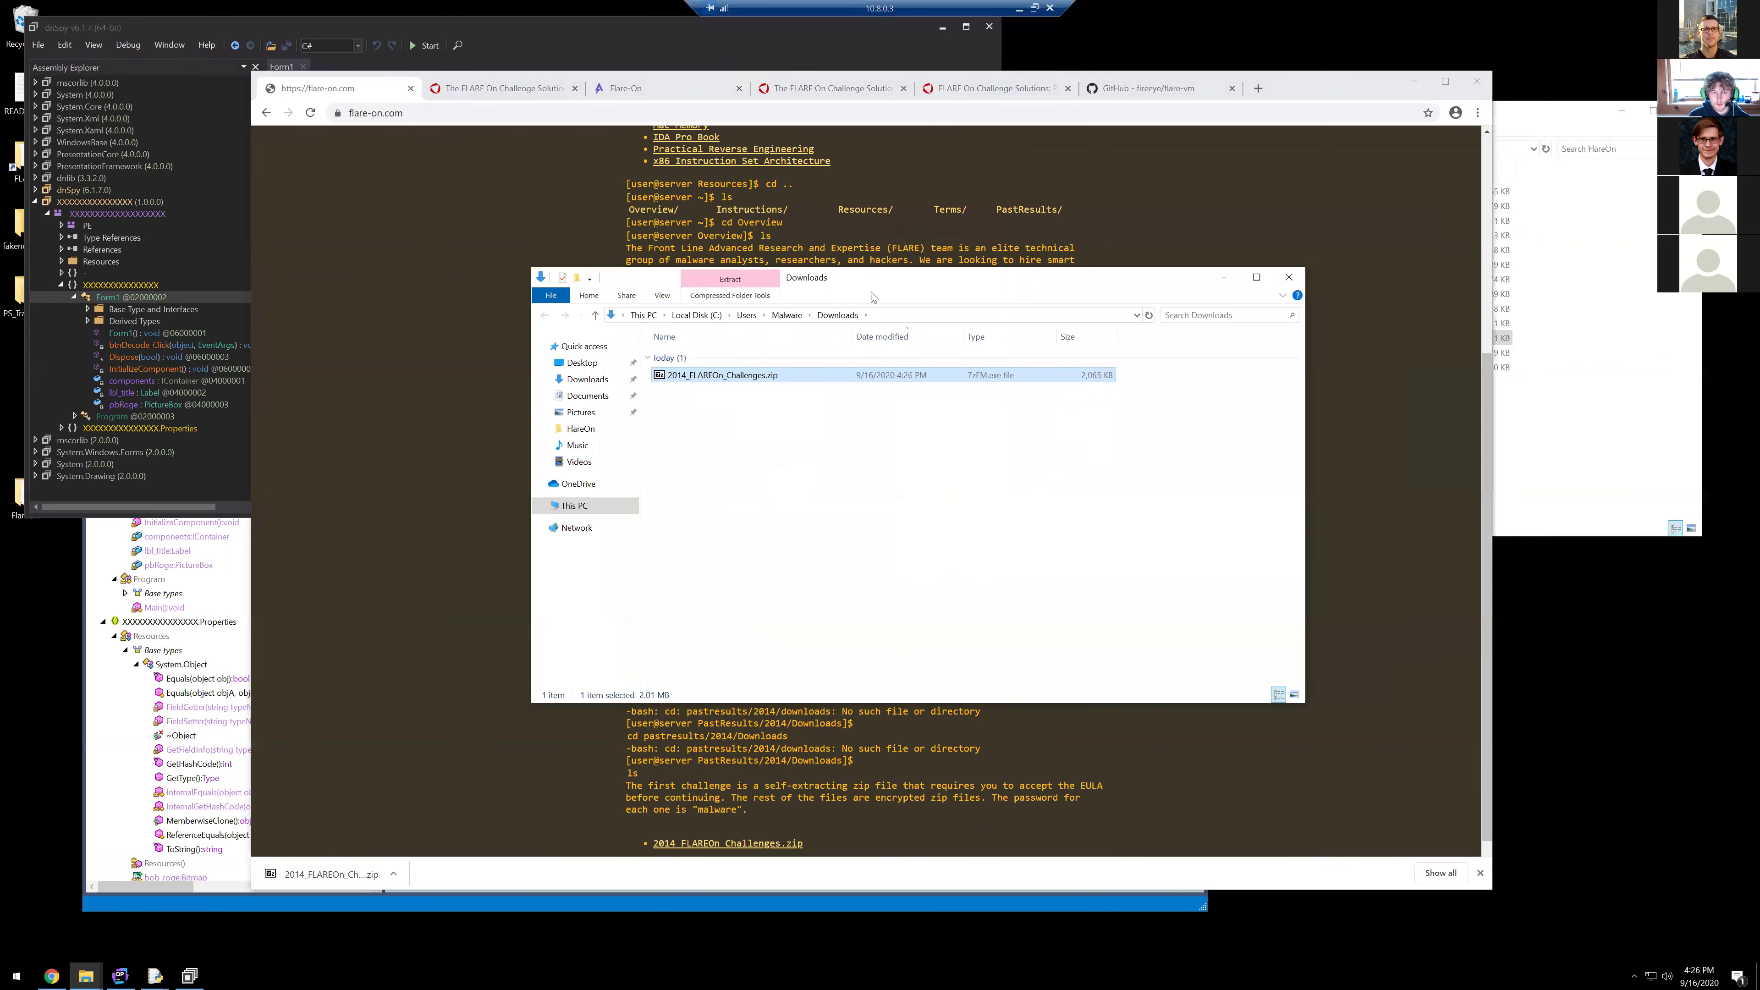
Step: Extract 2014_FLAREOn_Challenges.zip into the local Downloads folder with 7-Zip
right_click(710, 376)
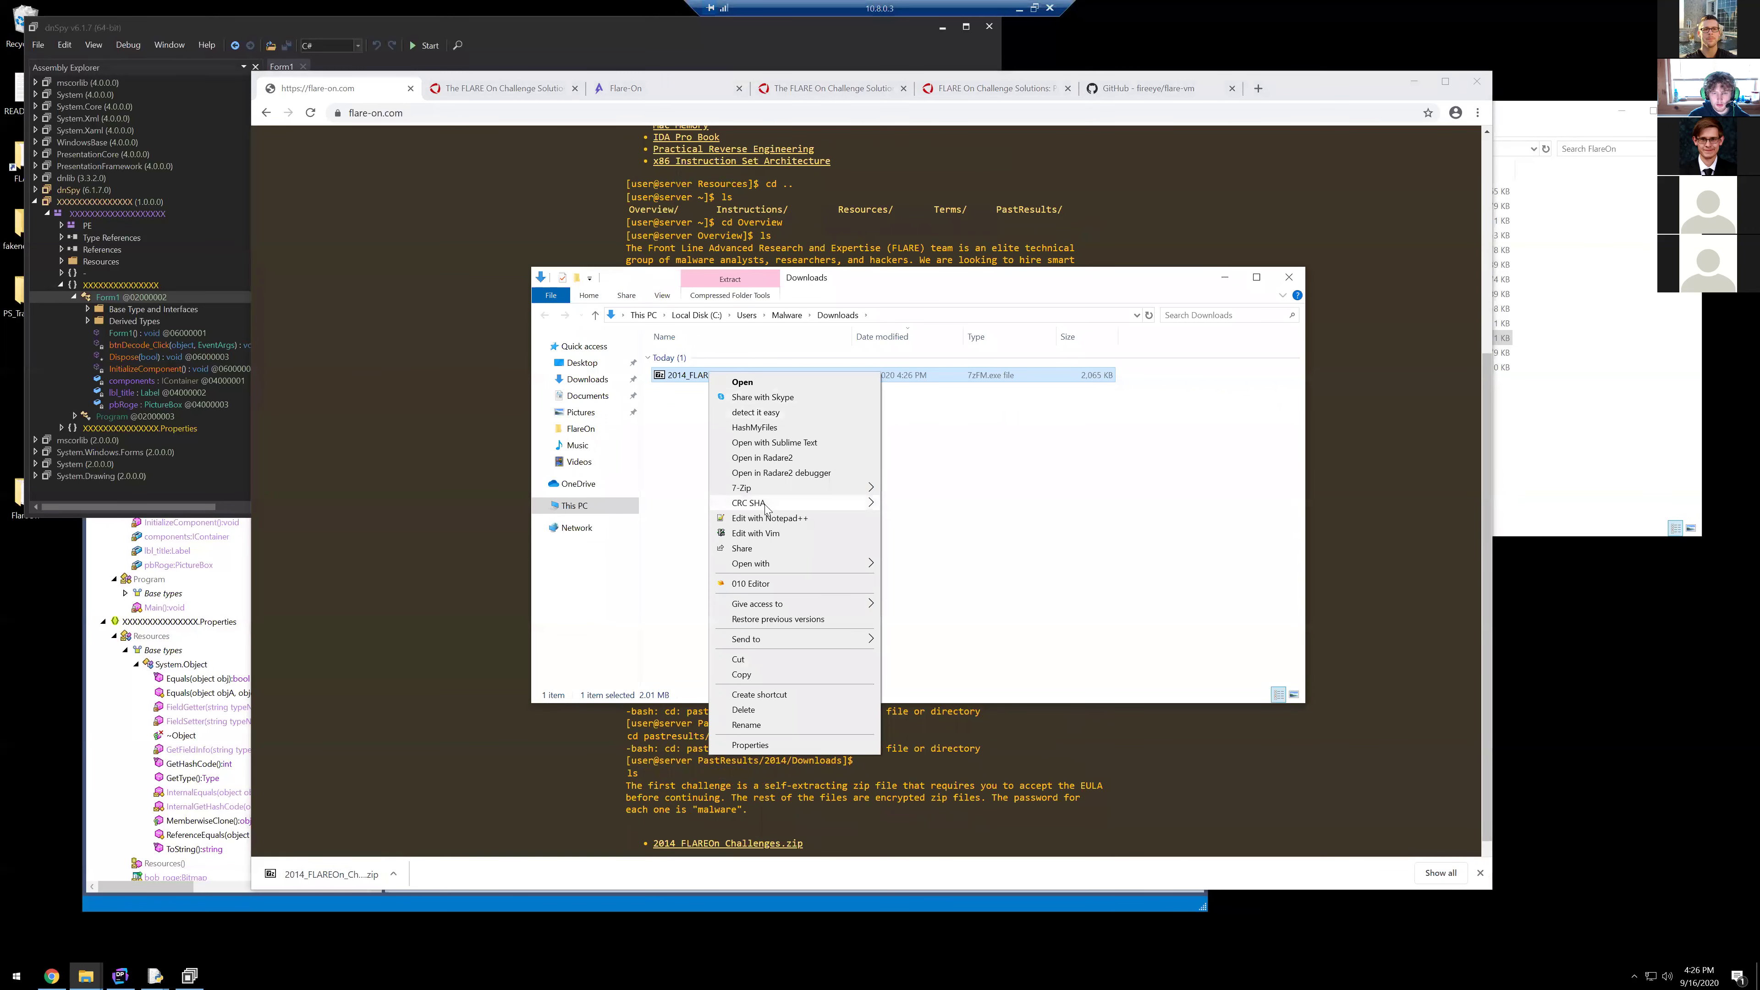
mouse_move(757, 490)
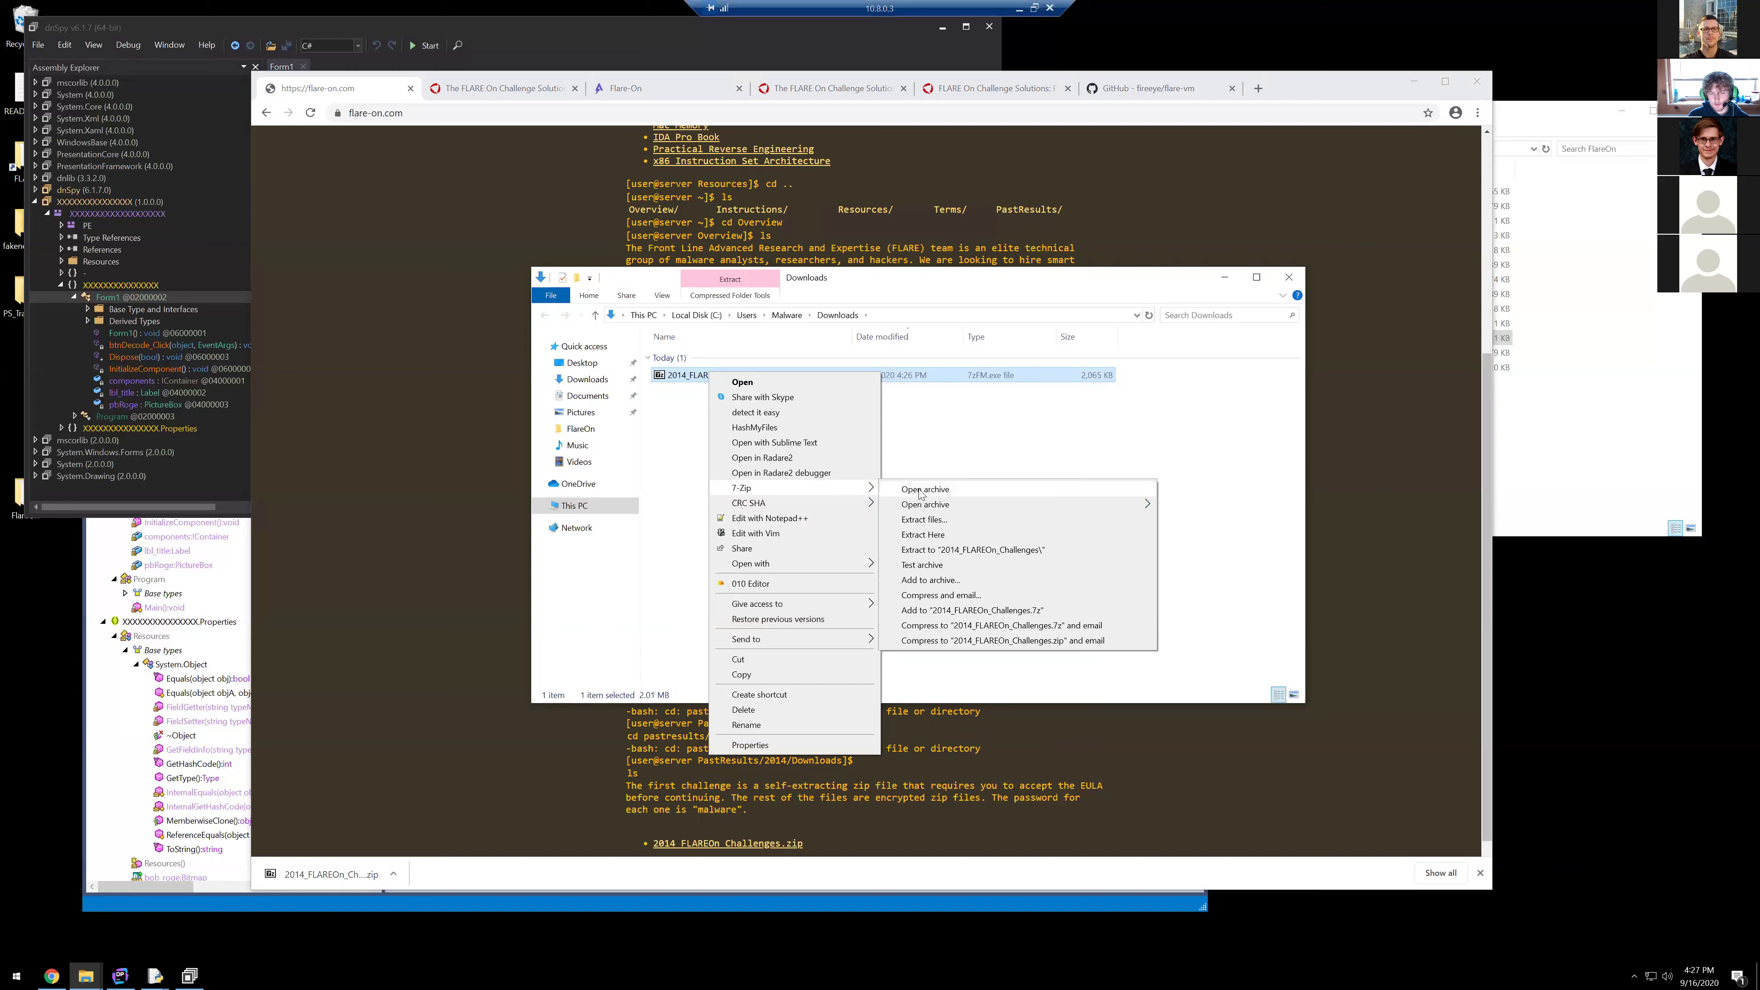
click(928, 519)
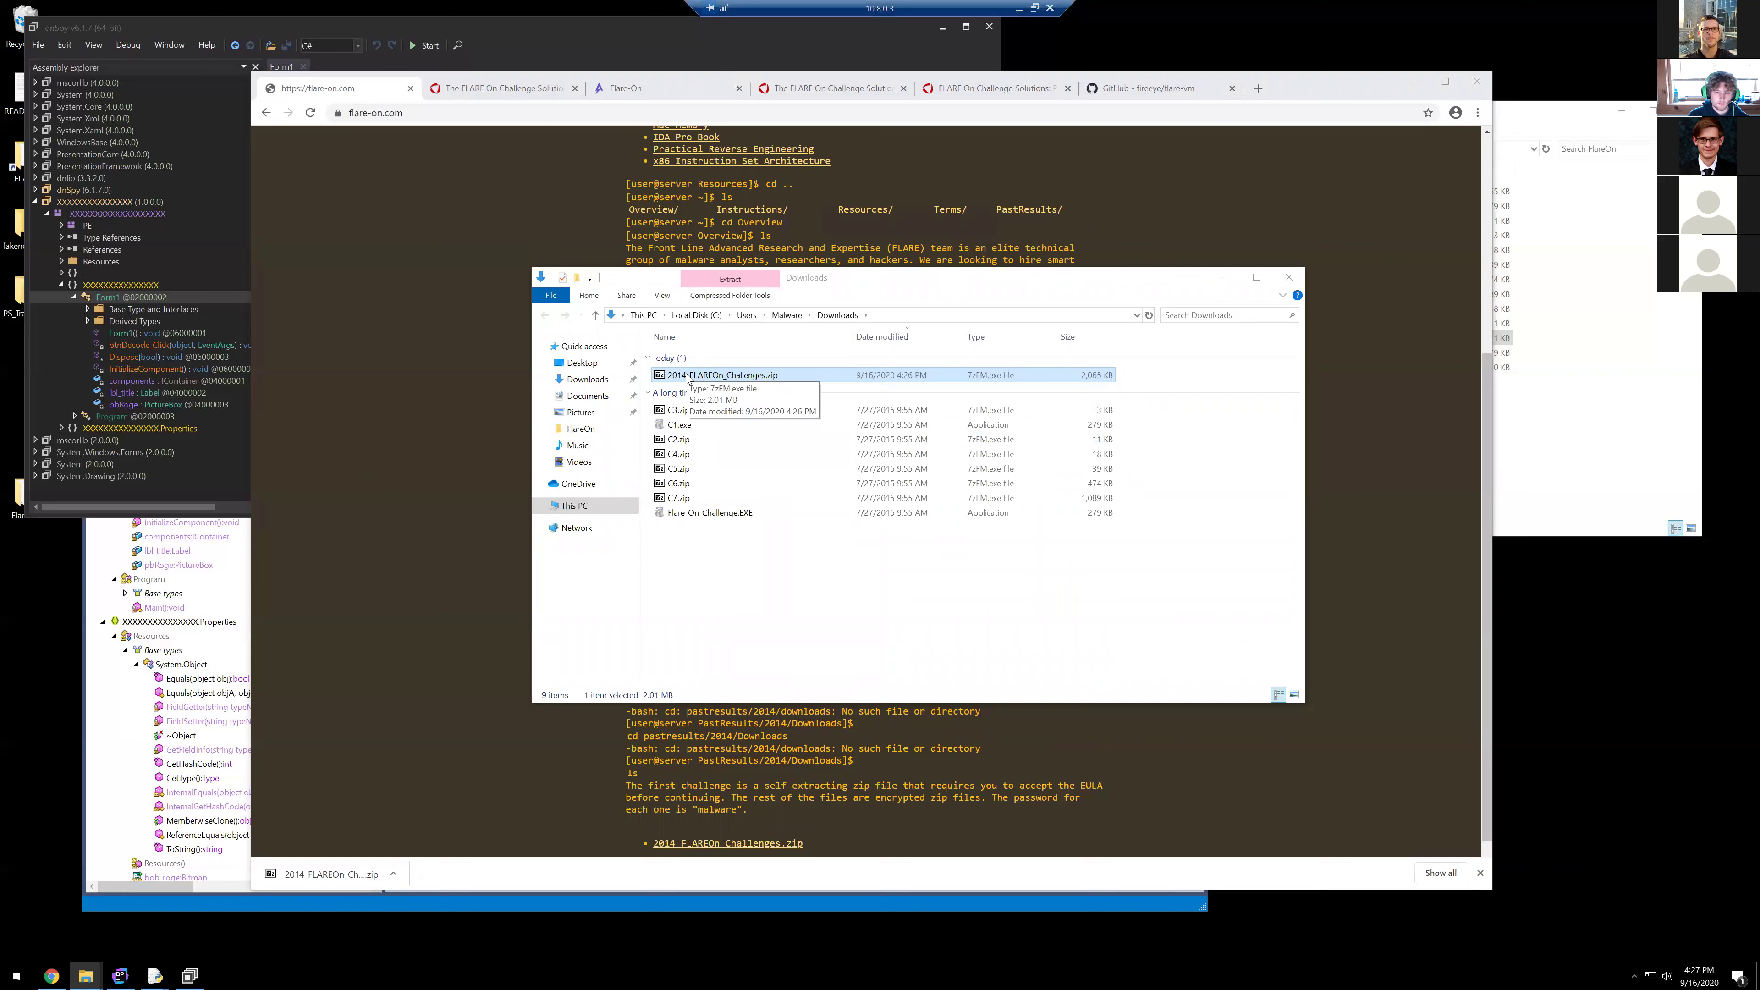
Step: Create a new folder named FlareOn-2014 in the local Downloads folder
right_click(755, 583)
mouse_move(819, 768)
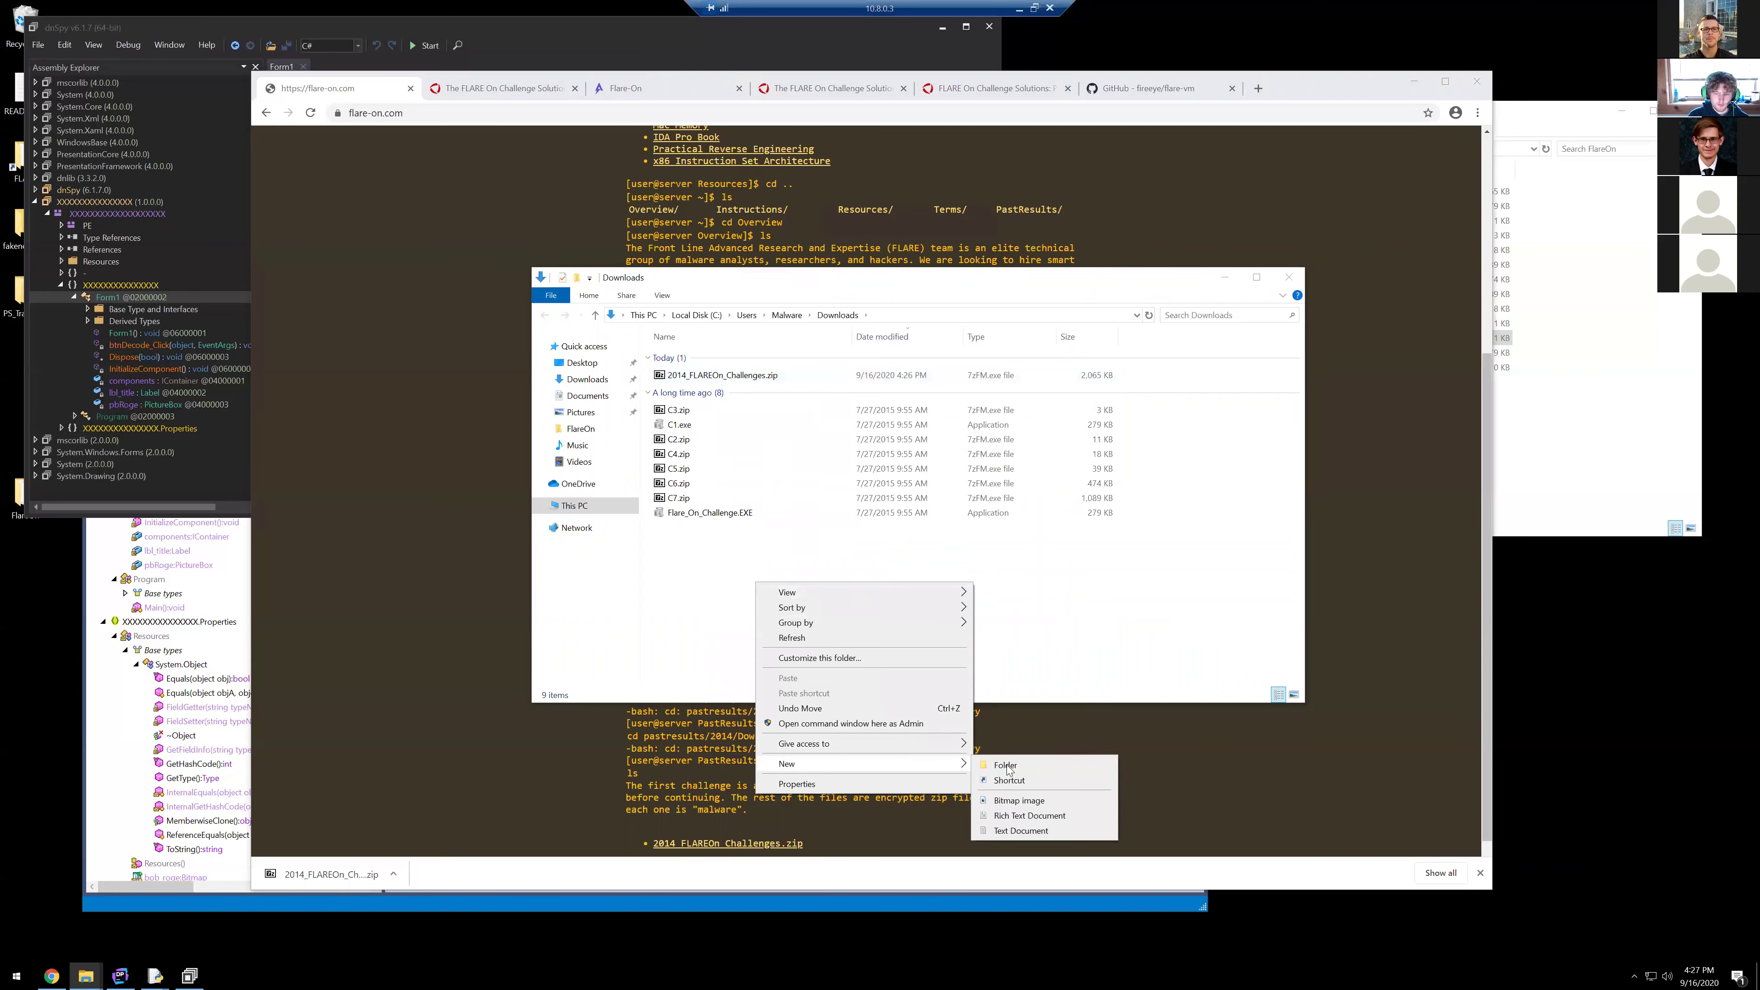
click(1006, 766)
text(FO)
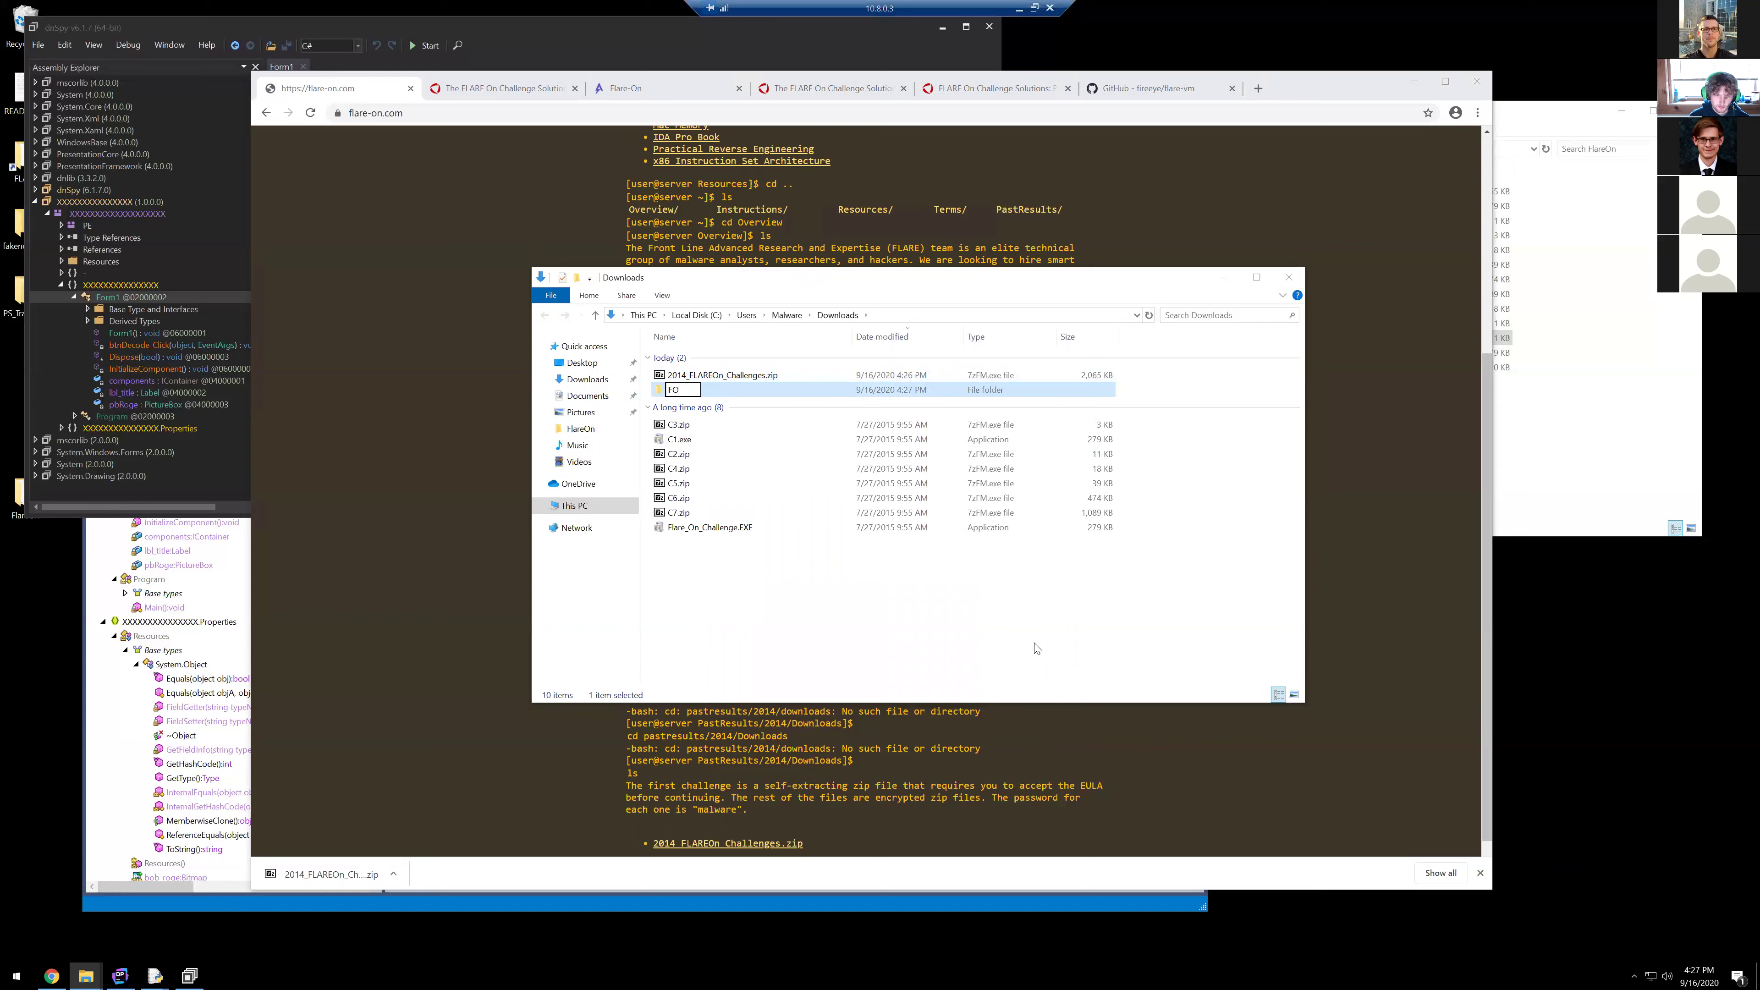
key(BackSpace)
text(lareOn-2014)
key(Return)
Step: Move the extracted challenge files into the FlareOn-2014 folder and open that folder
click(755, 616)
drag(712, 559, 704, 392)
double_click(693, 391)
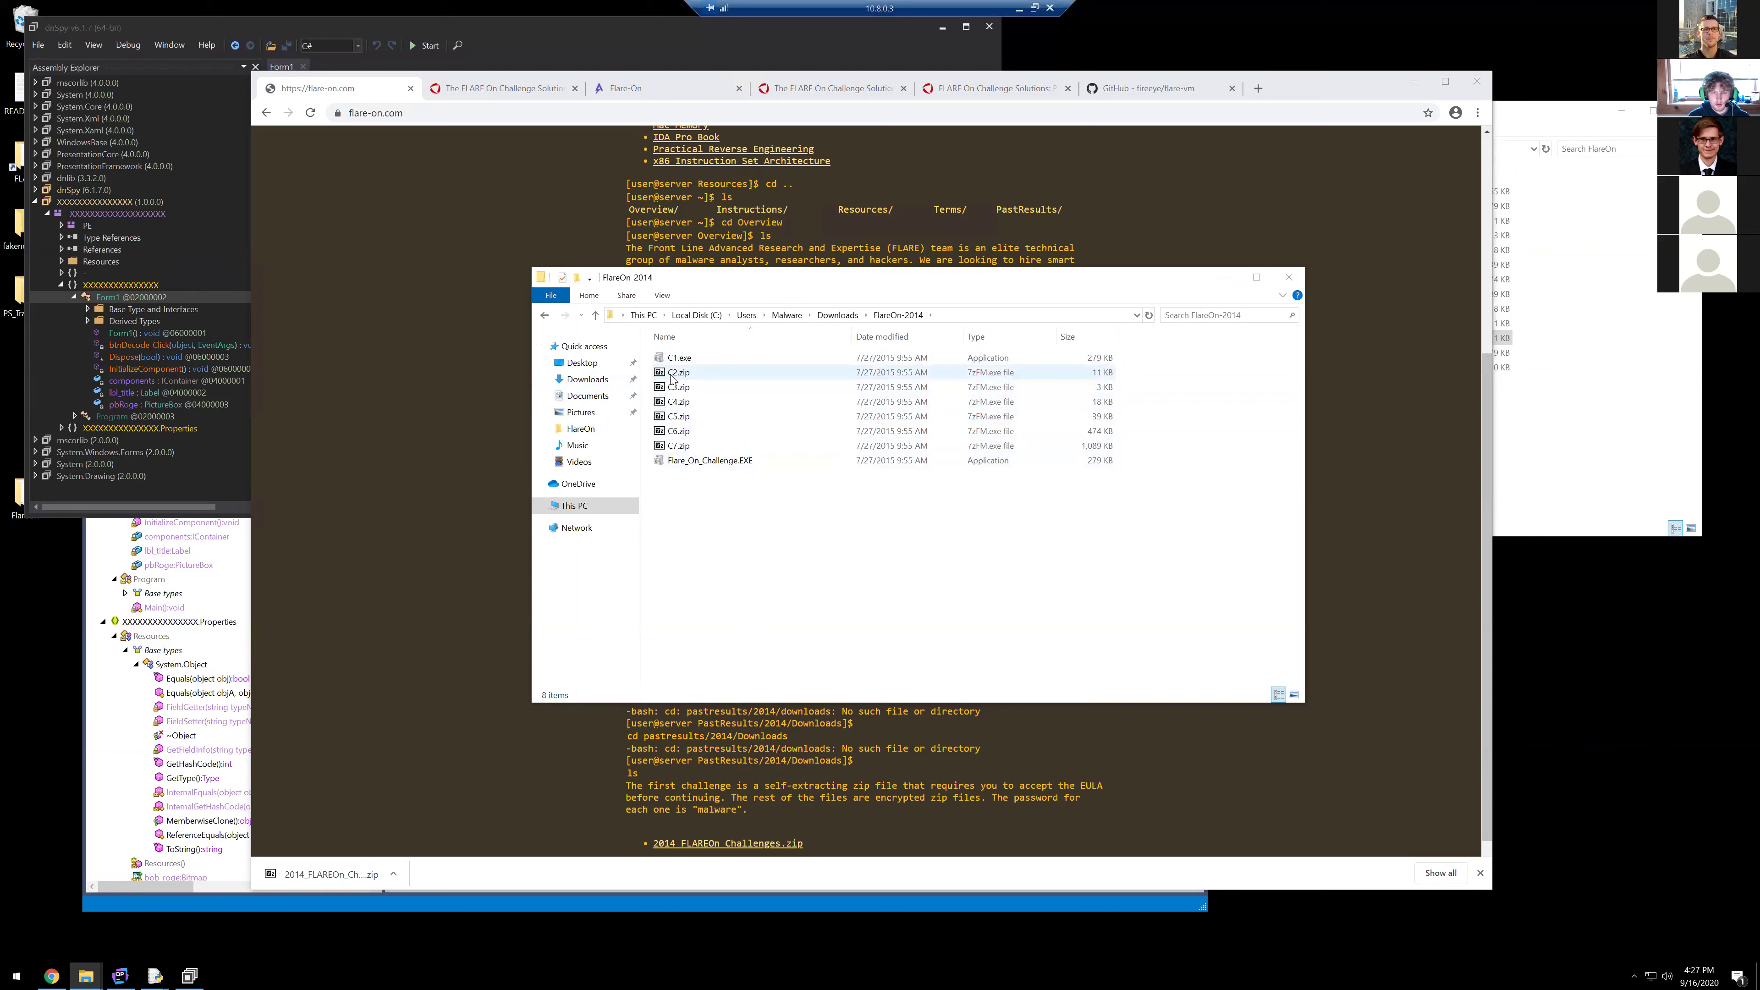
Step: Run Flare_On_Challenge.EXE from the FlareOn-2014 folder and accept its End User License Agreement
click(680, 358)
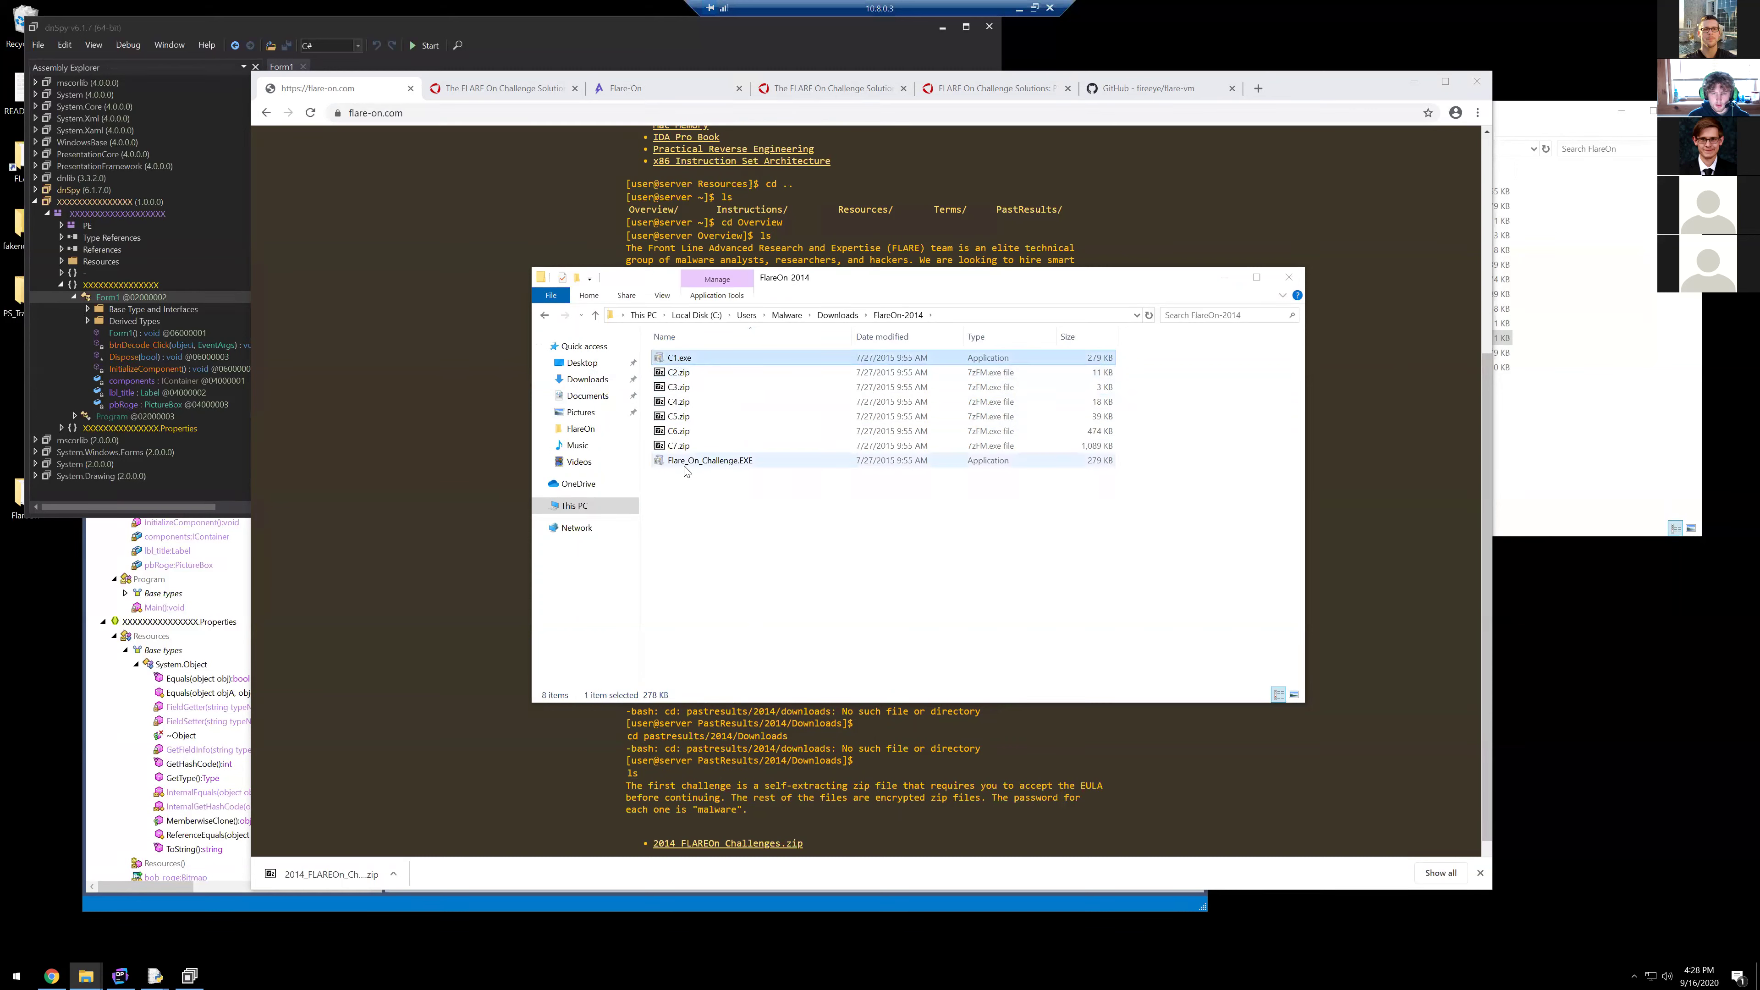
click(685, 463)
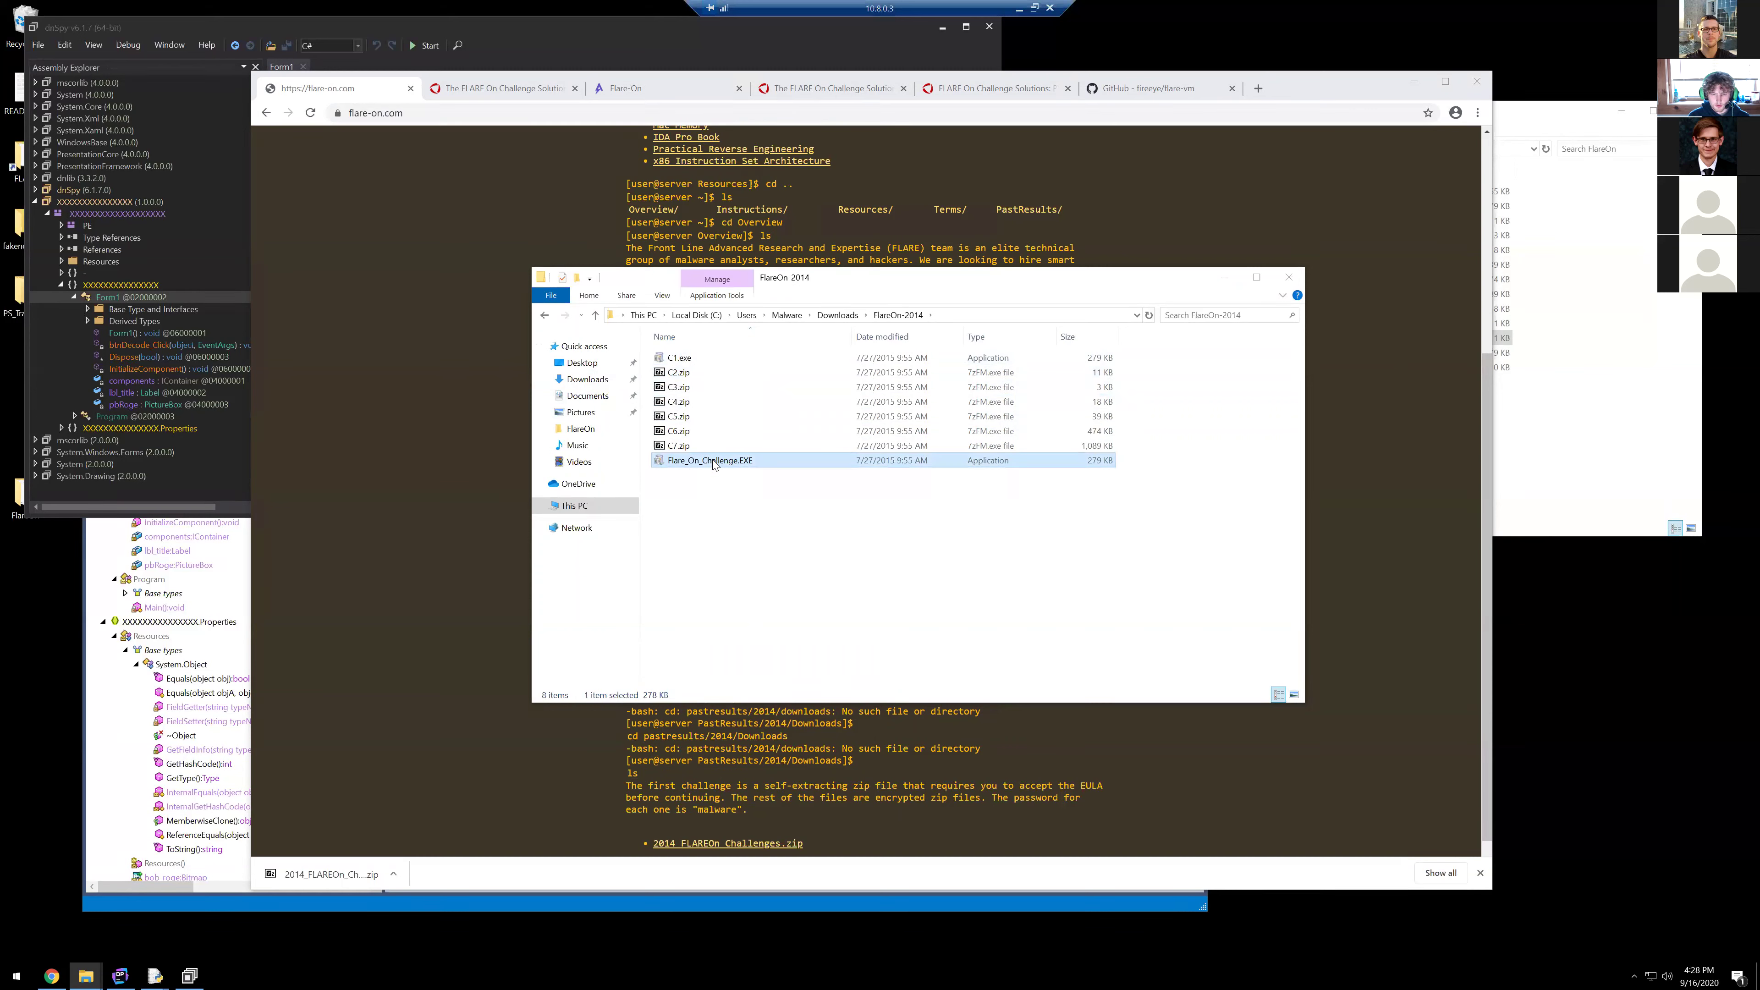
key(F2)
double_click(819, 465)
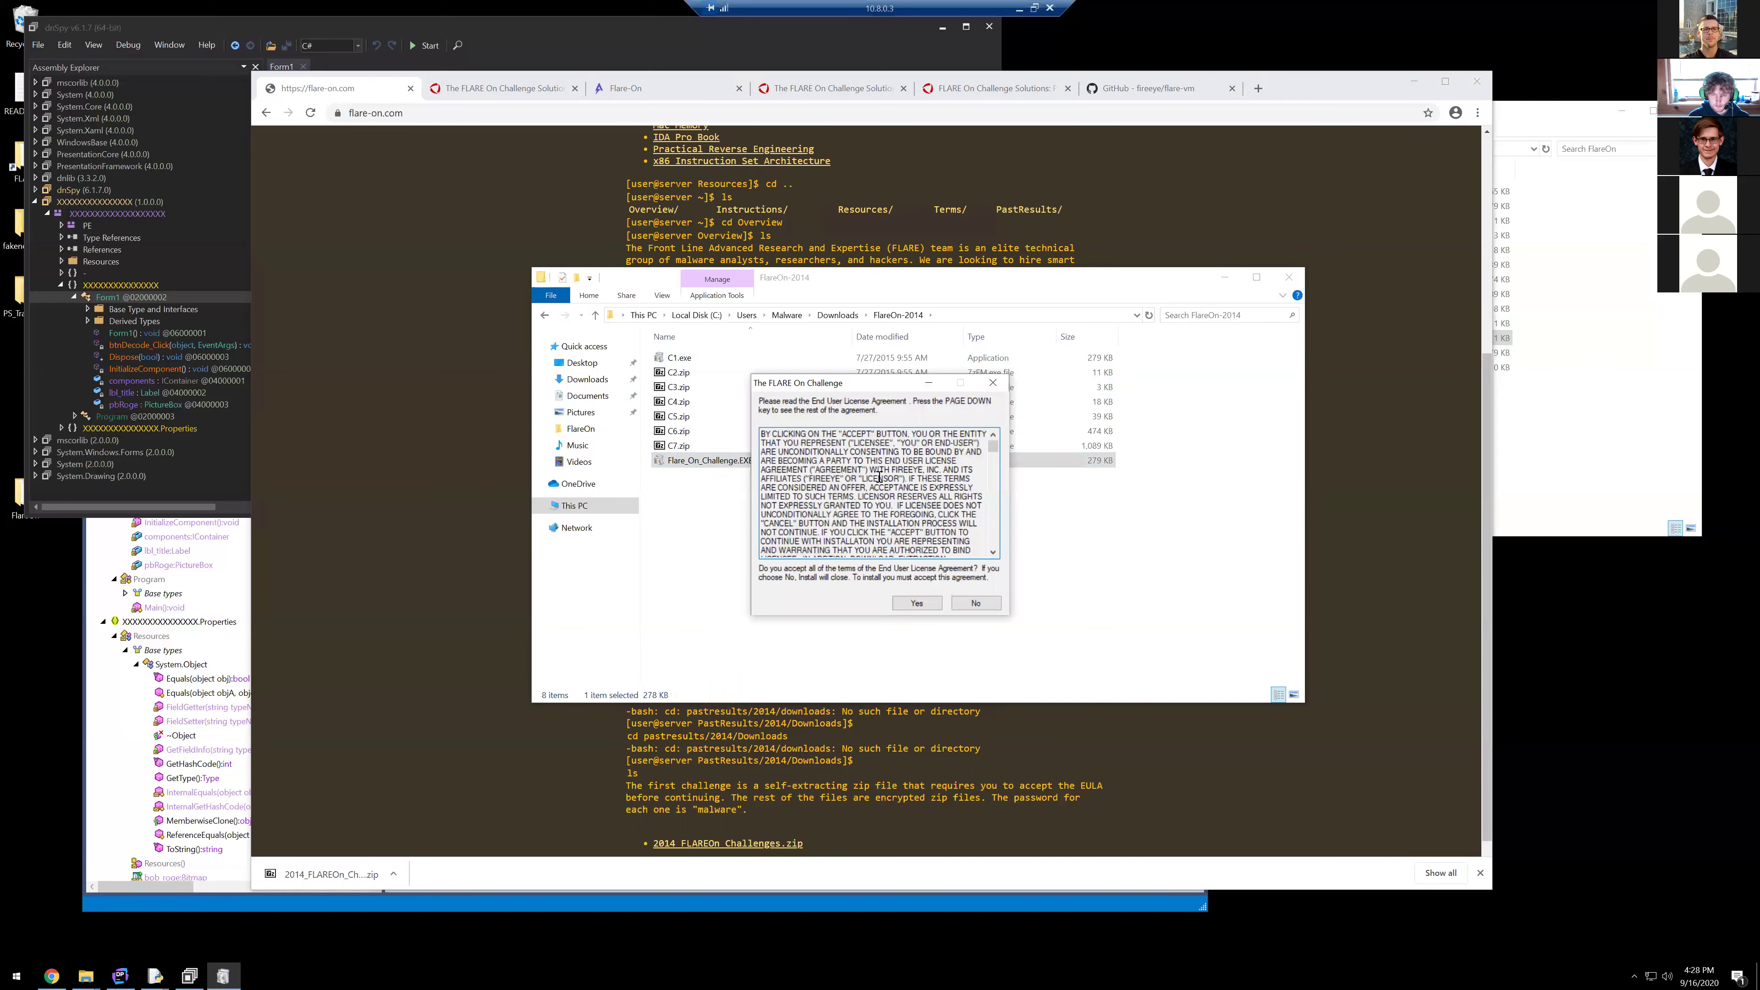
click(917, 602)
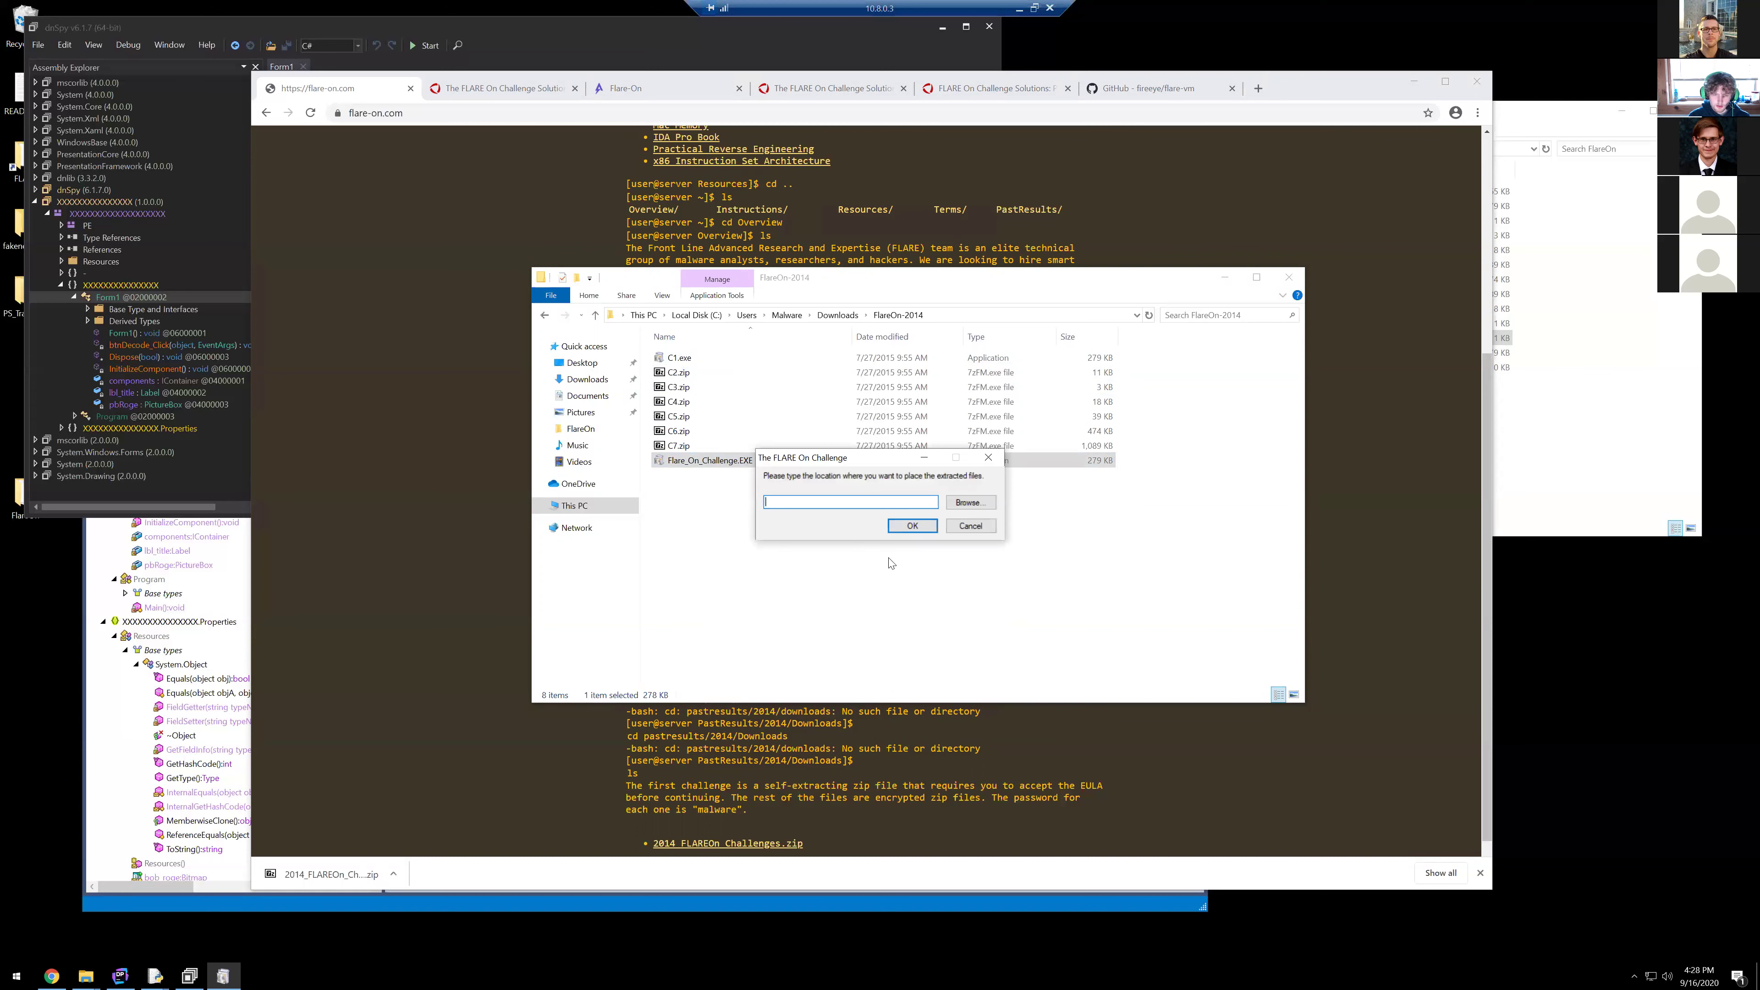
Step: Extract the first challenge into the Downloads\FlareOn-2014 folder and close the completion message
click(972, 503)
click(867, 422)
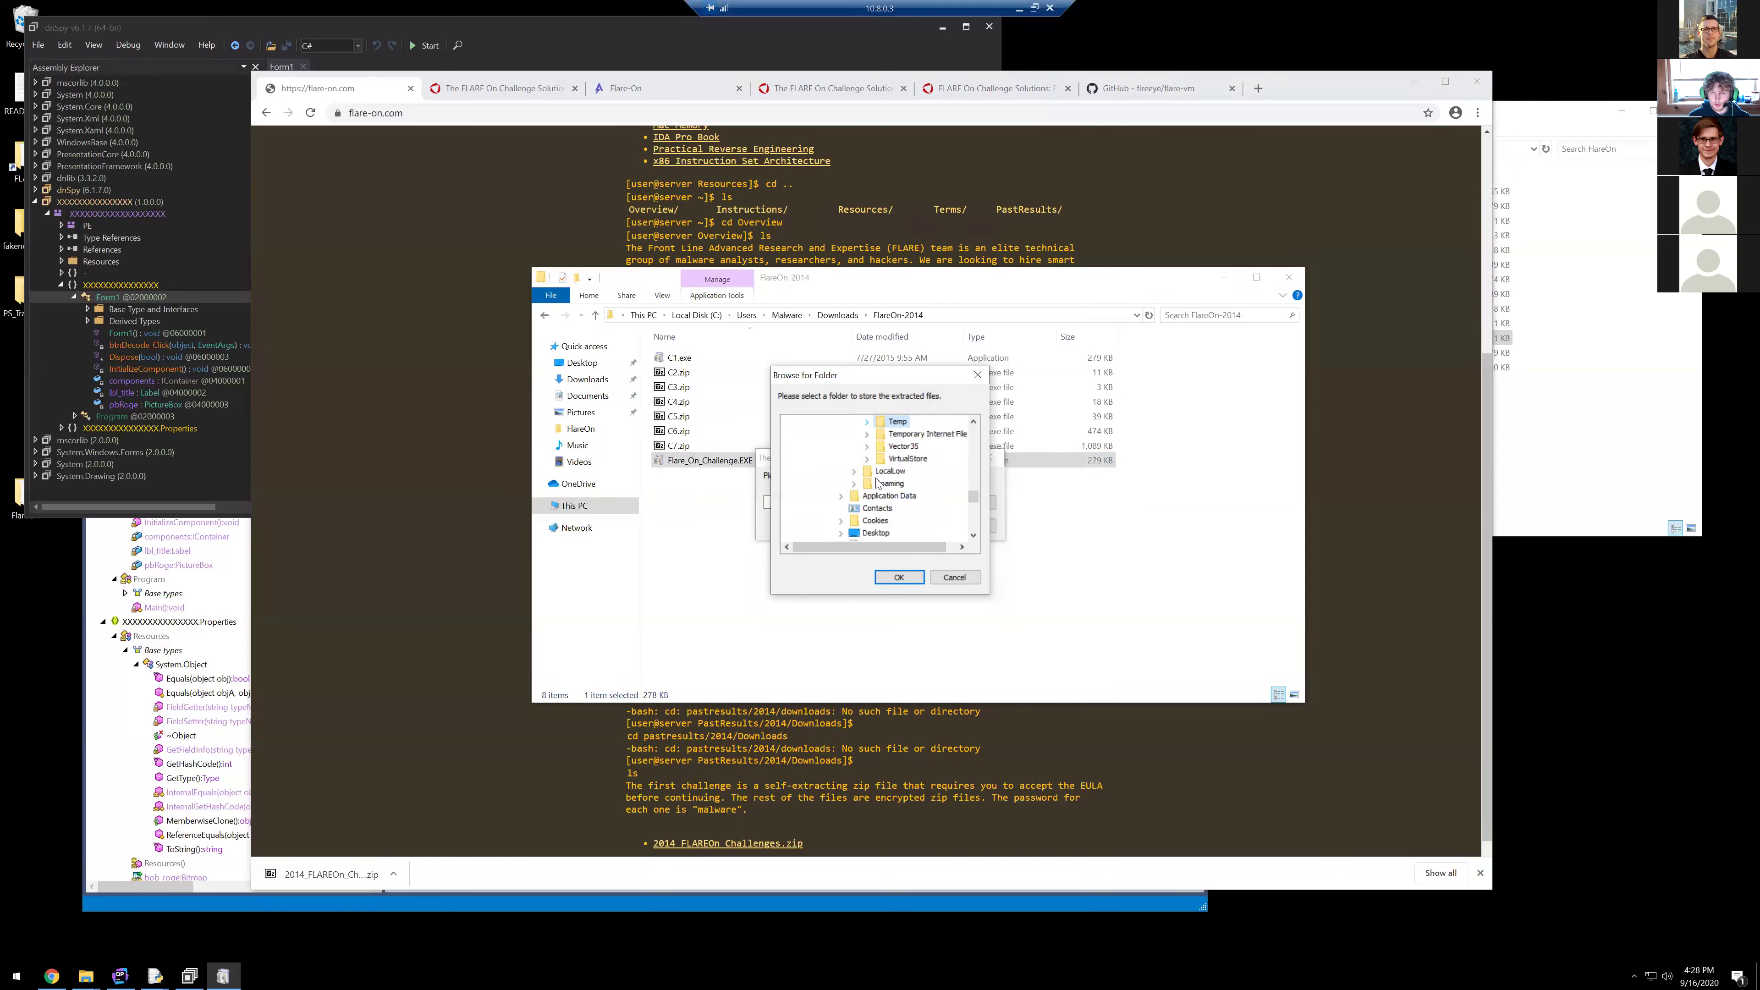
scroll(866, 500, up, 5)
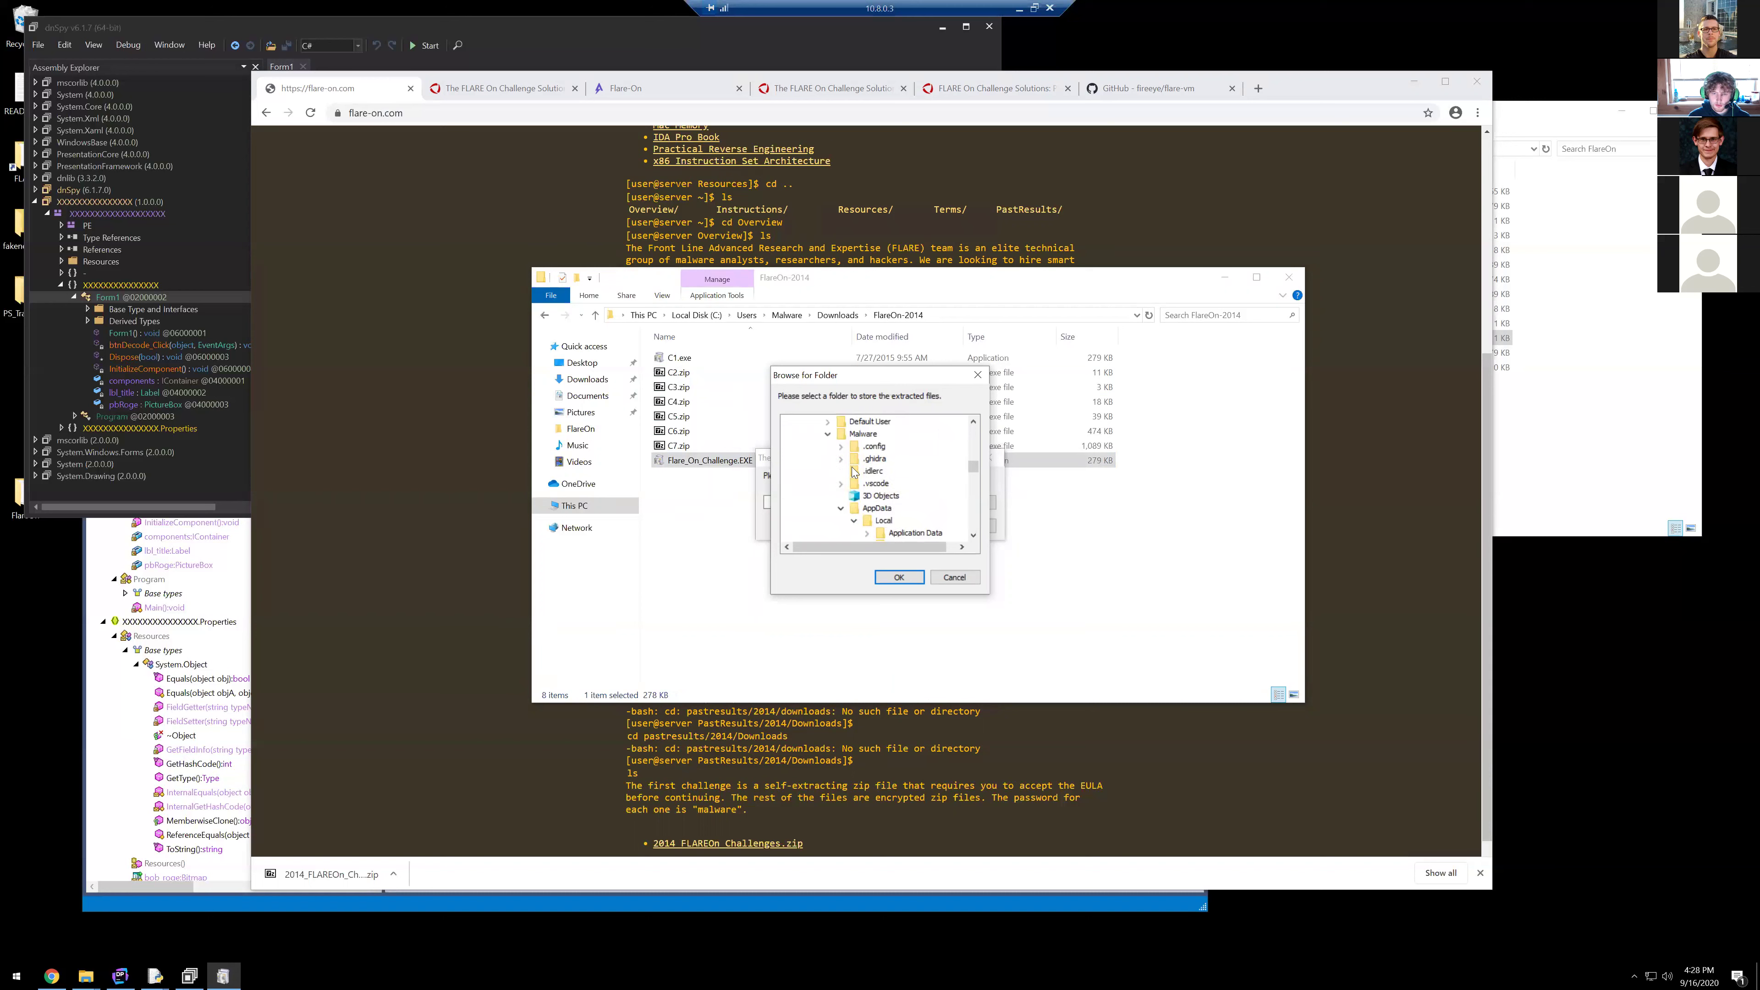
click(852, 521)
scroll(863, 485, down, 5)
scroll(868, 465, up, 4)
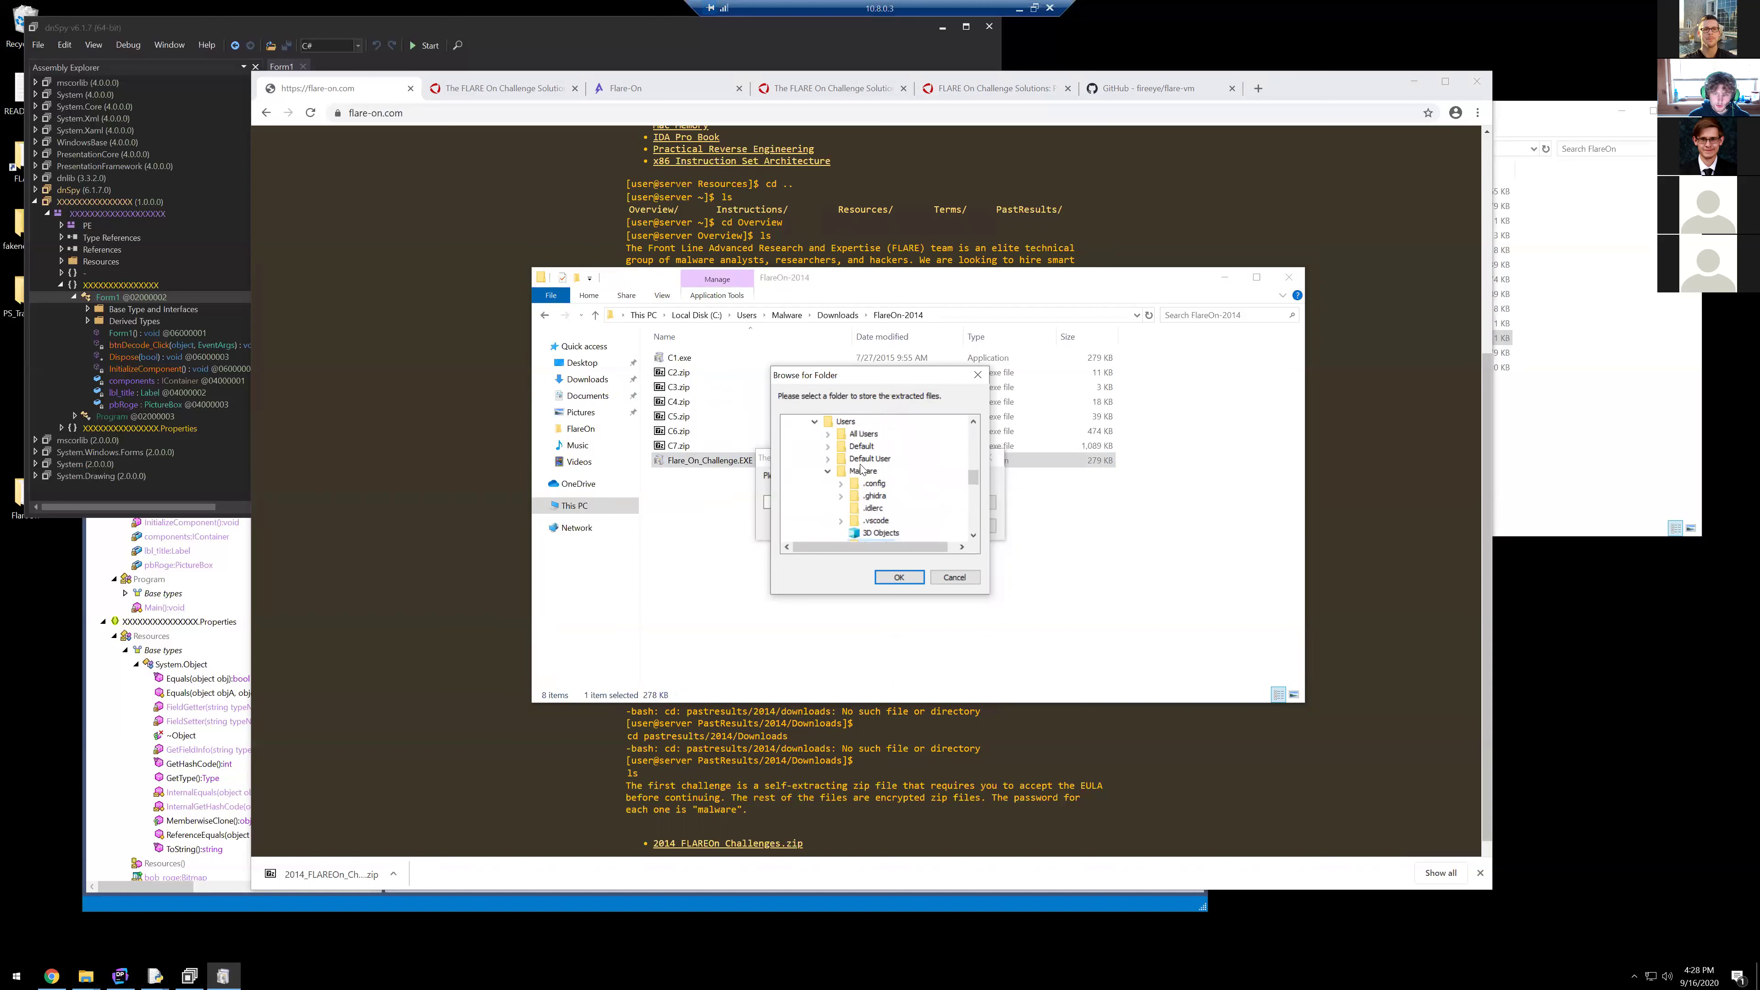
scroll(870, 498, down, 2)
click(875, 484)
click(878, 509)
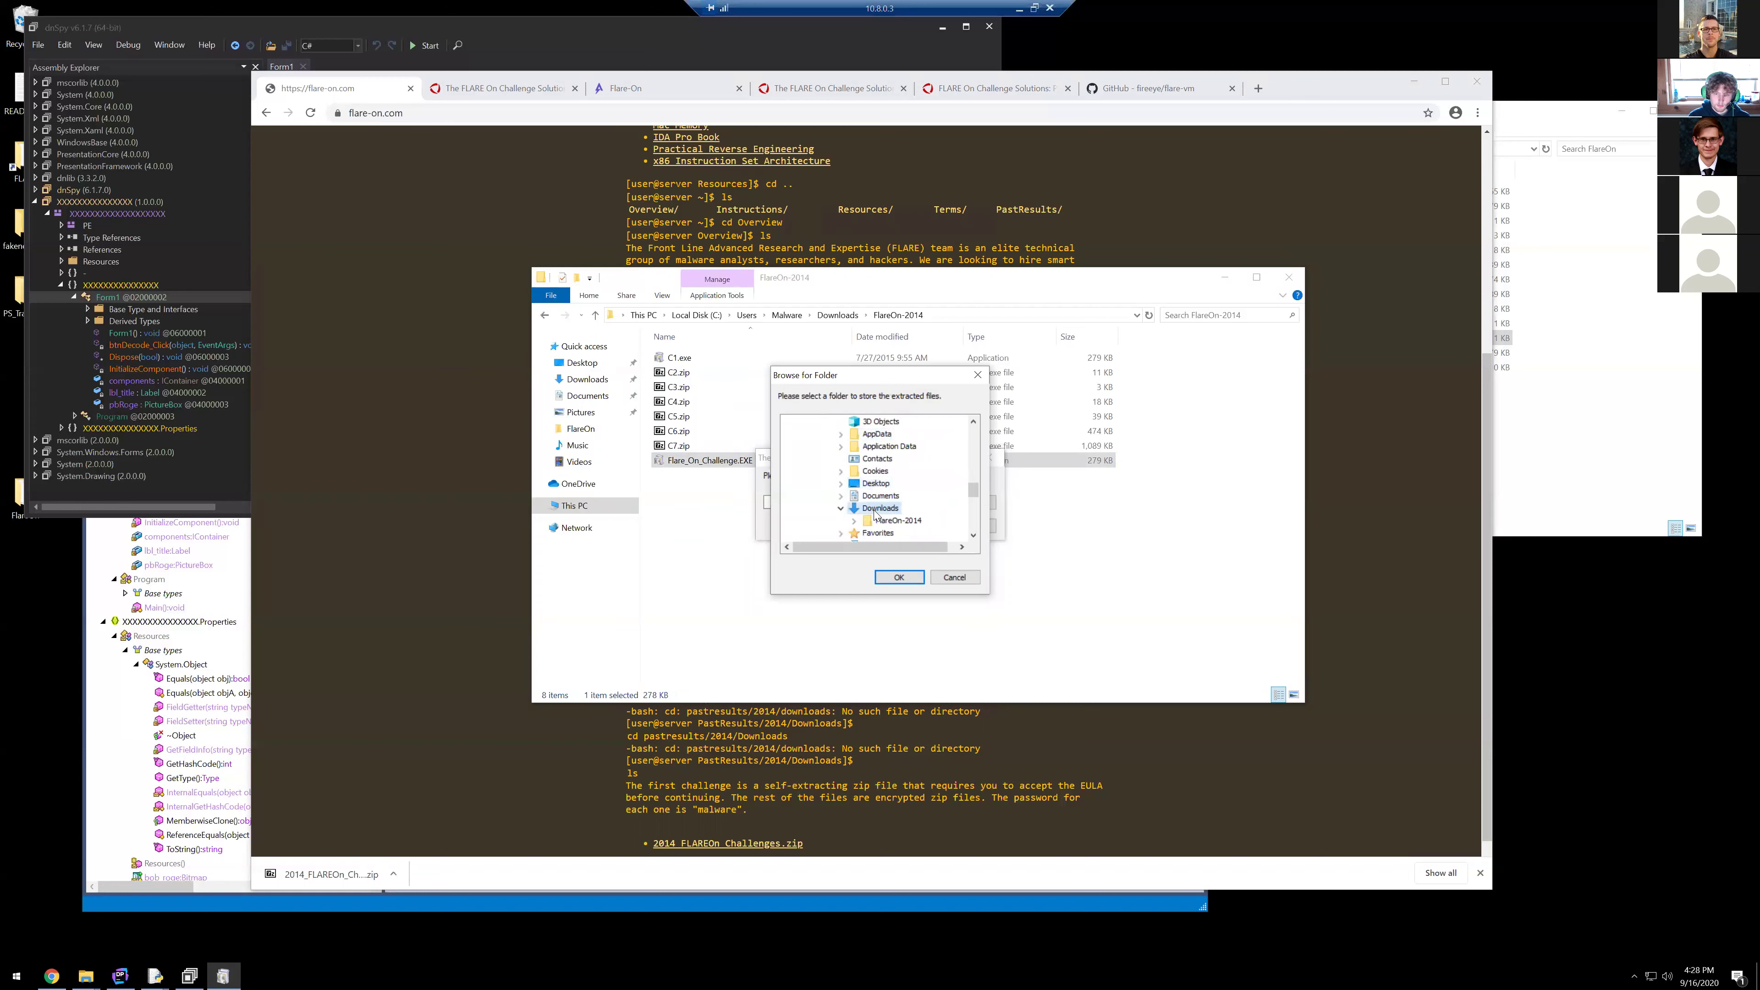
click(886, 521)
scroll(887, 517, down, 2)
click(899, 579)
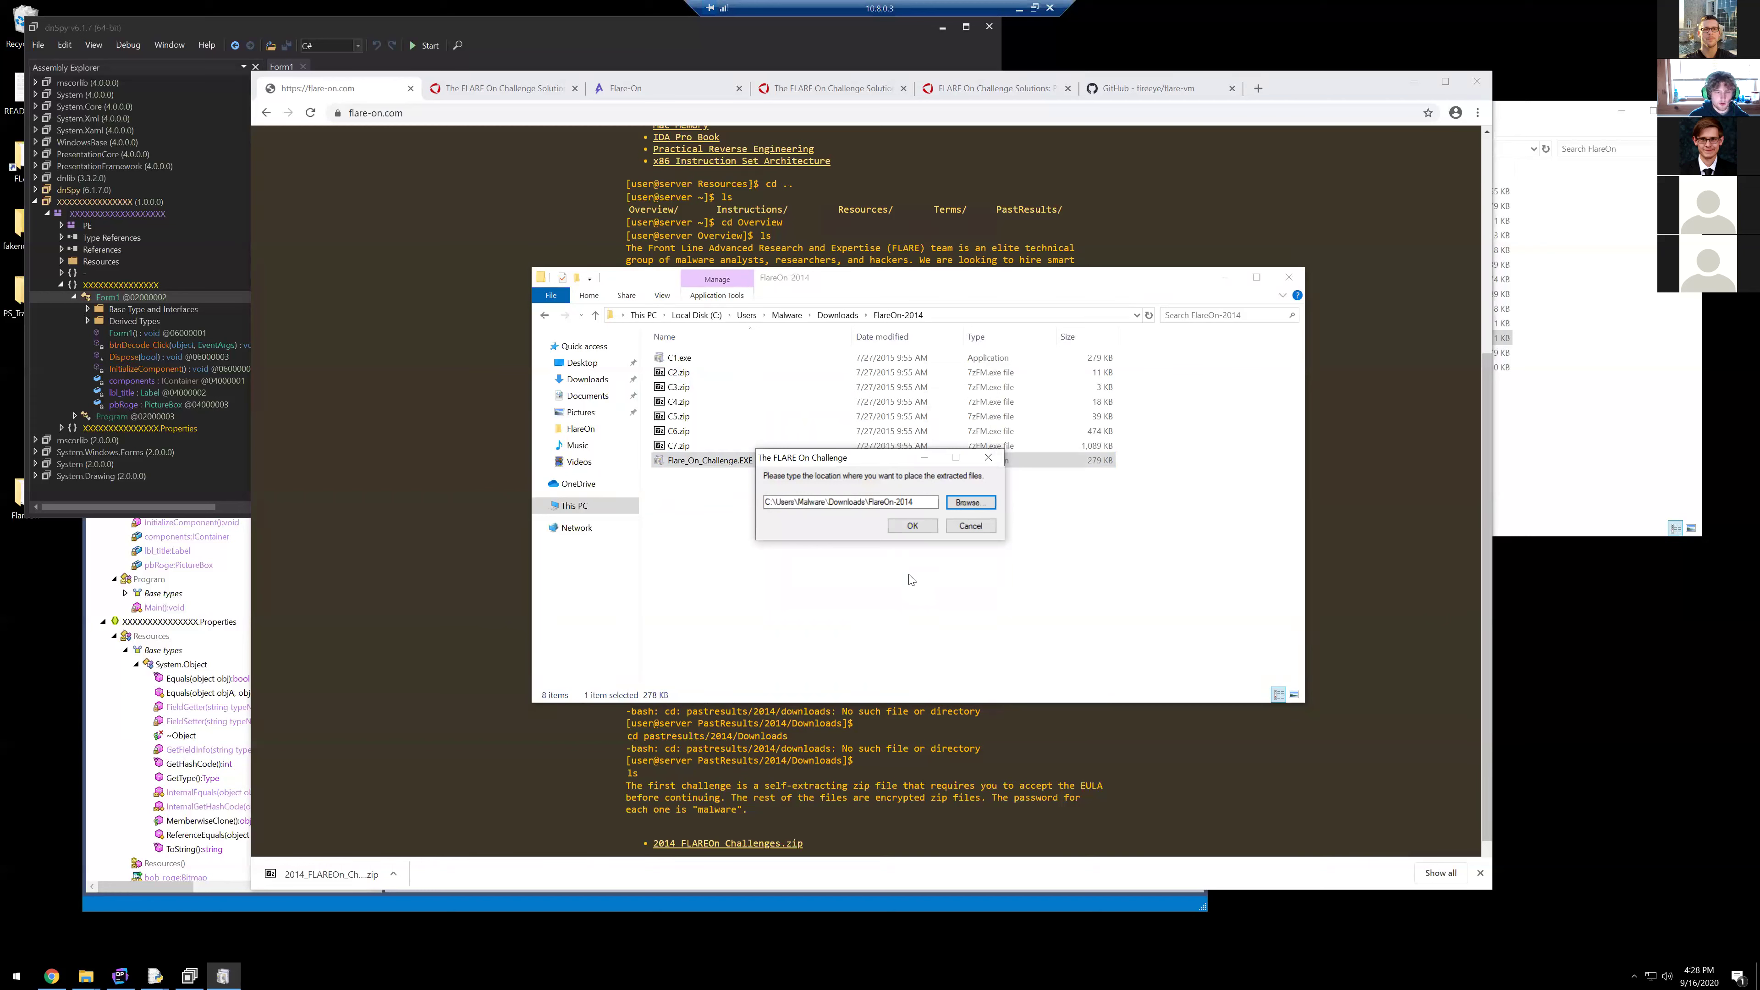
click(909, 527)
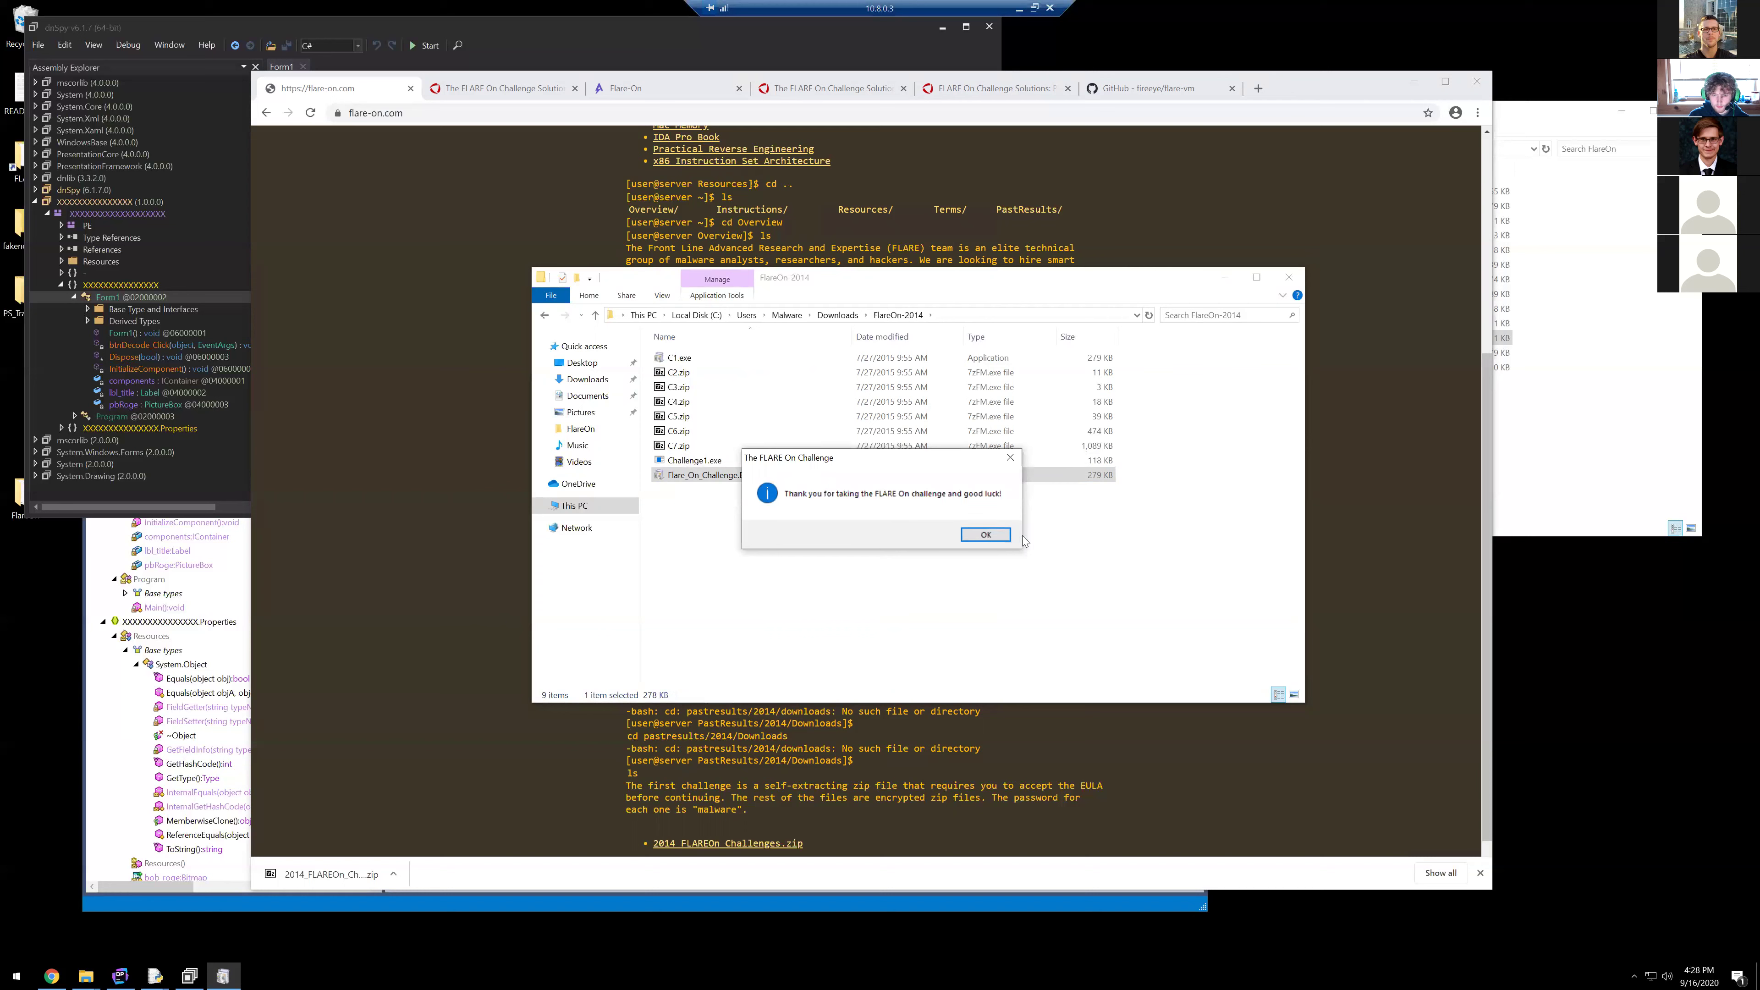
click(985, 535)
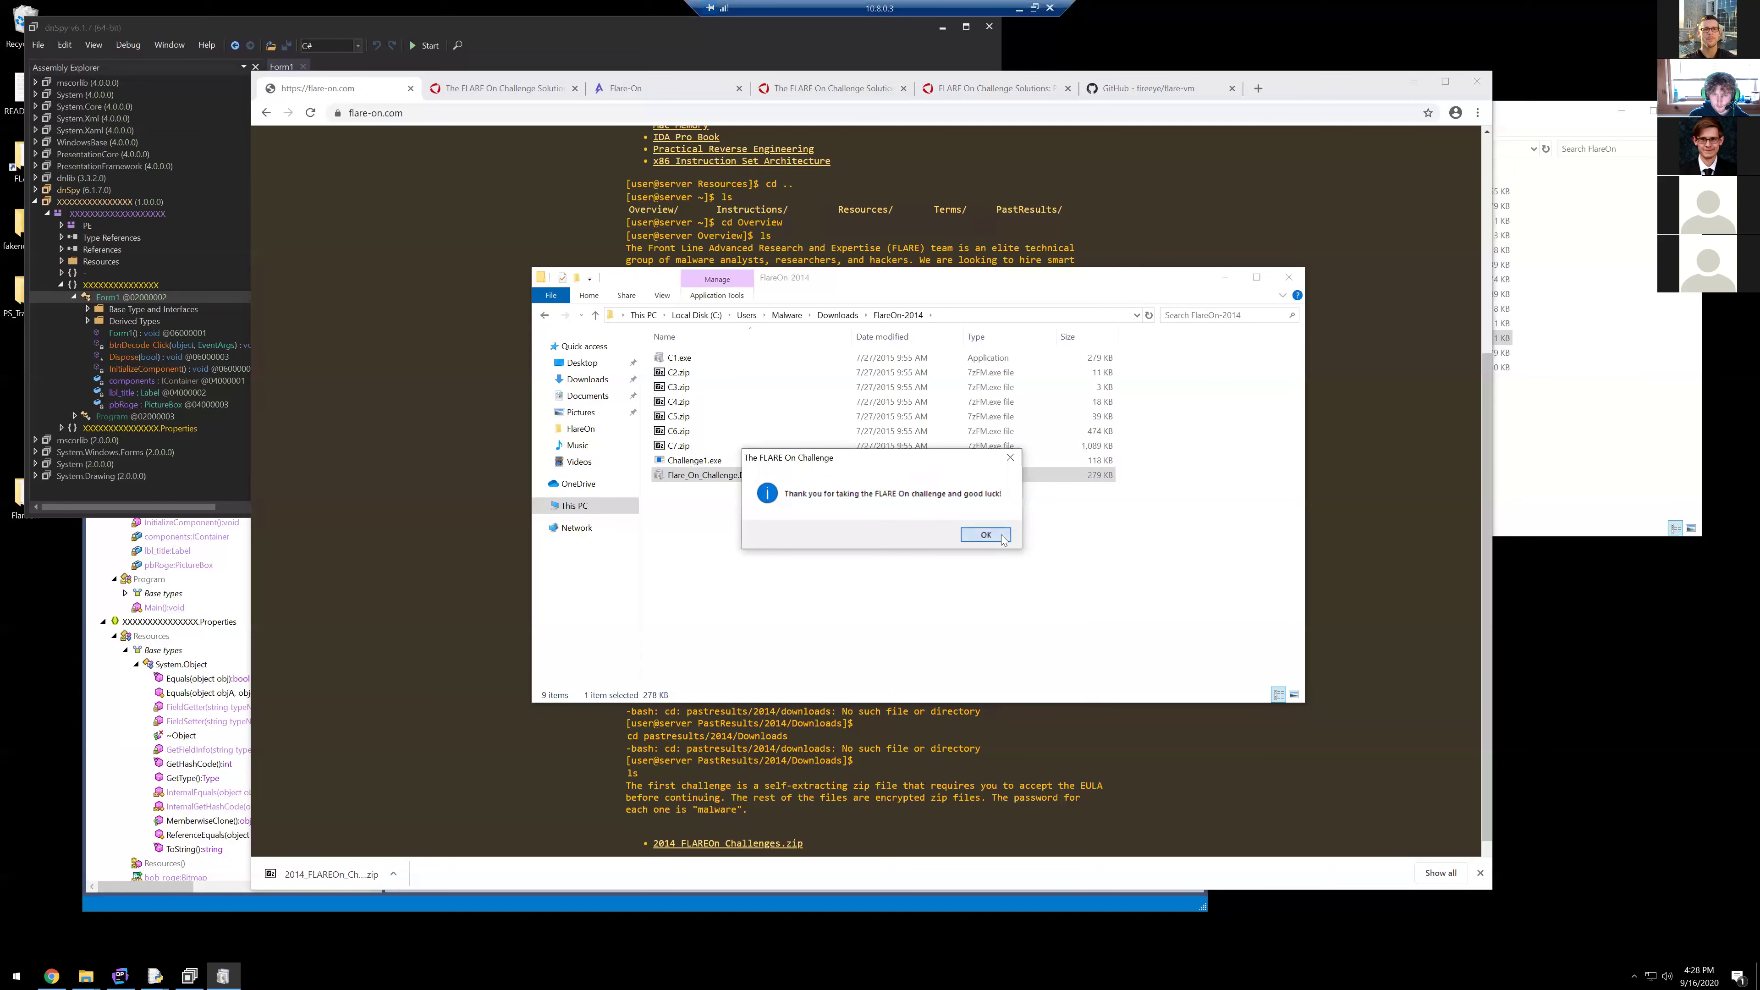
click(696, 460)
mouse_move(712, 467)
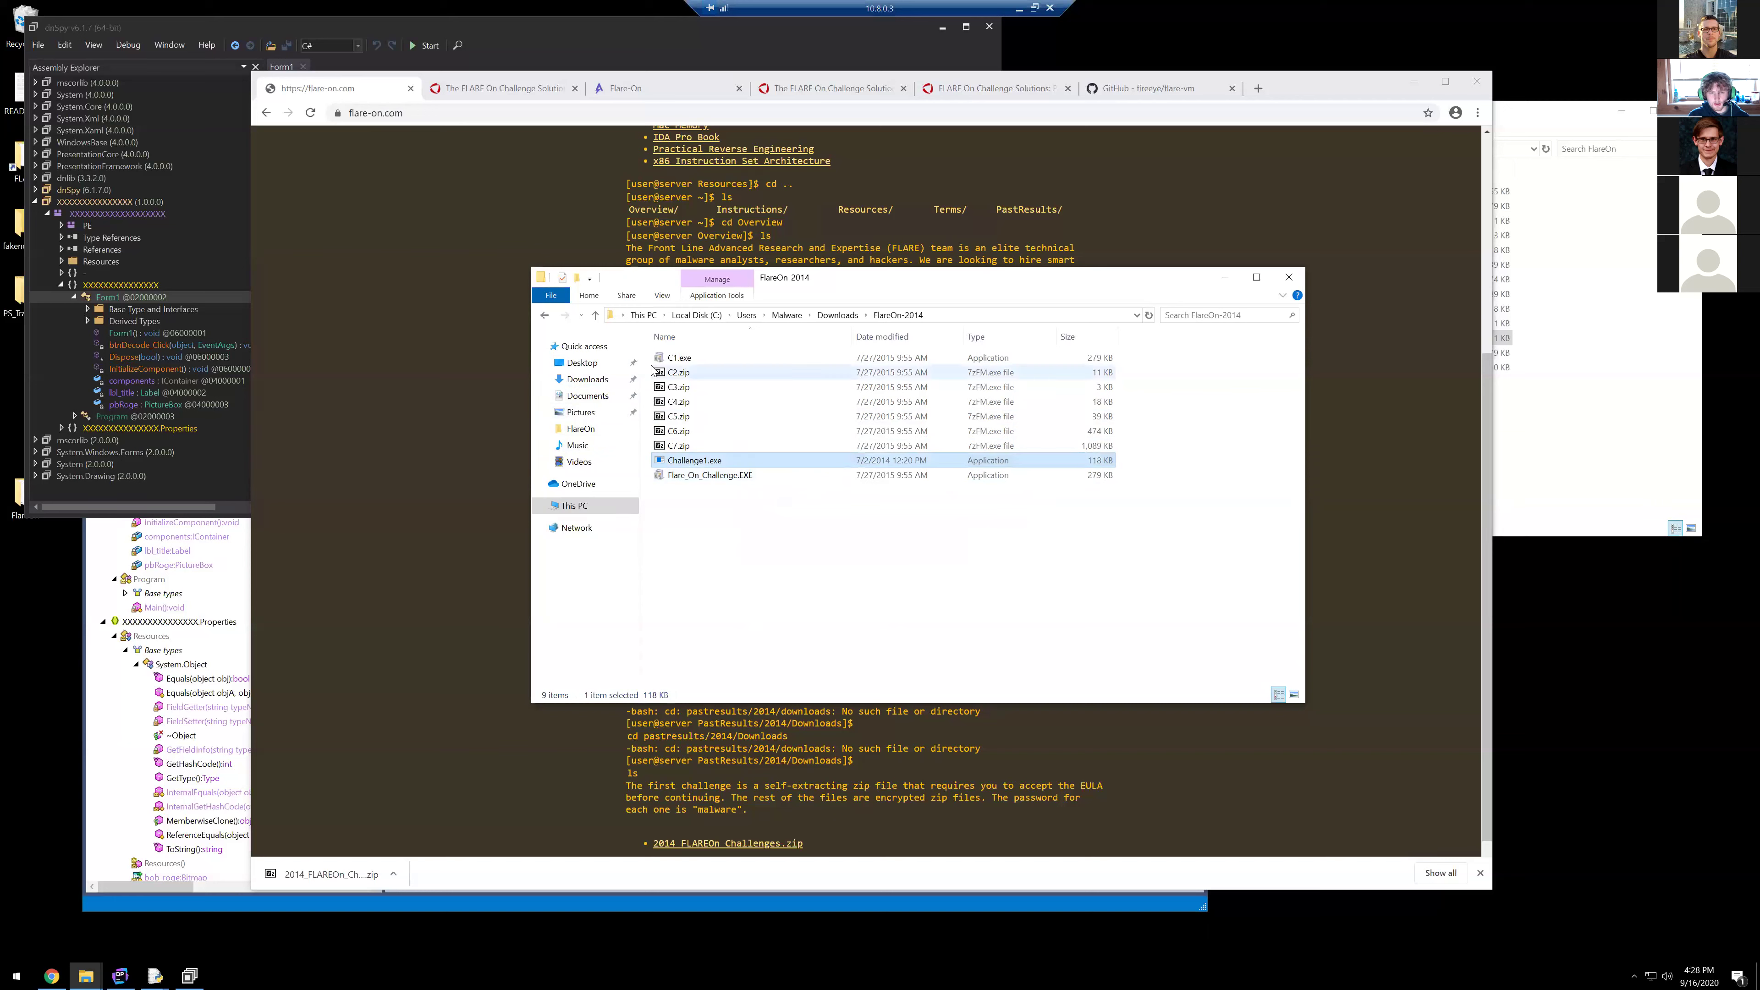
click(683, 374)
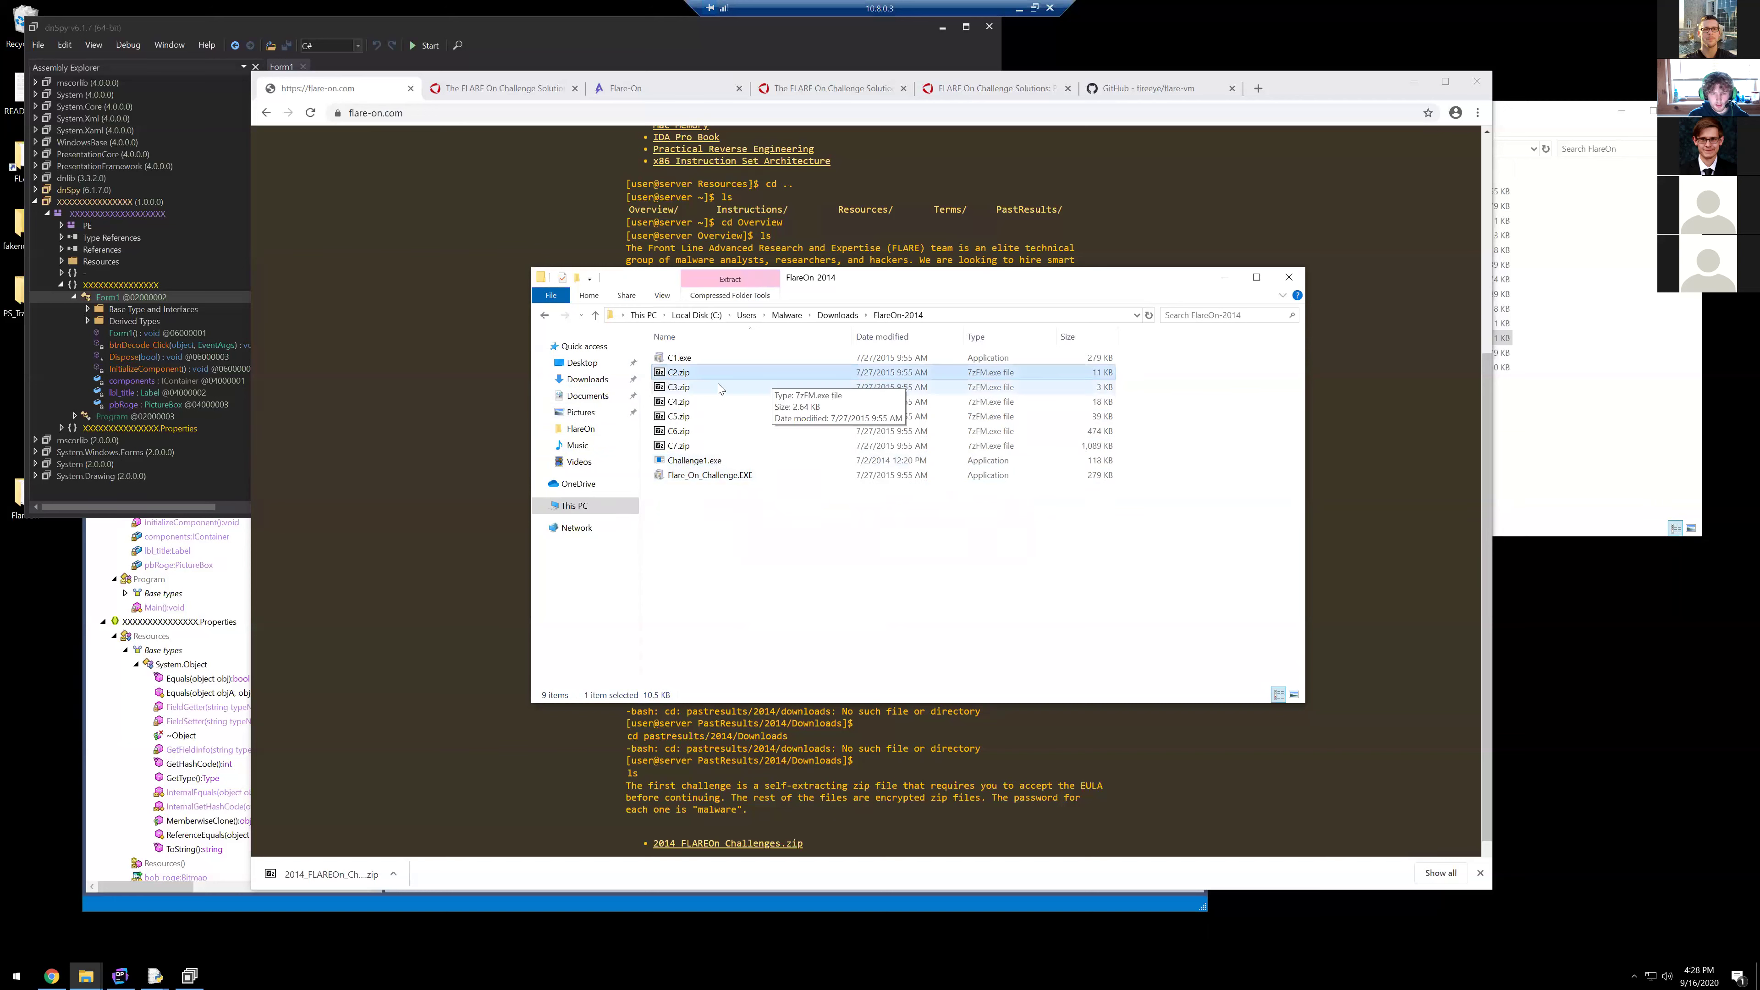
click(697, 387)
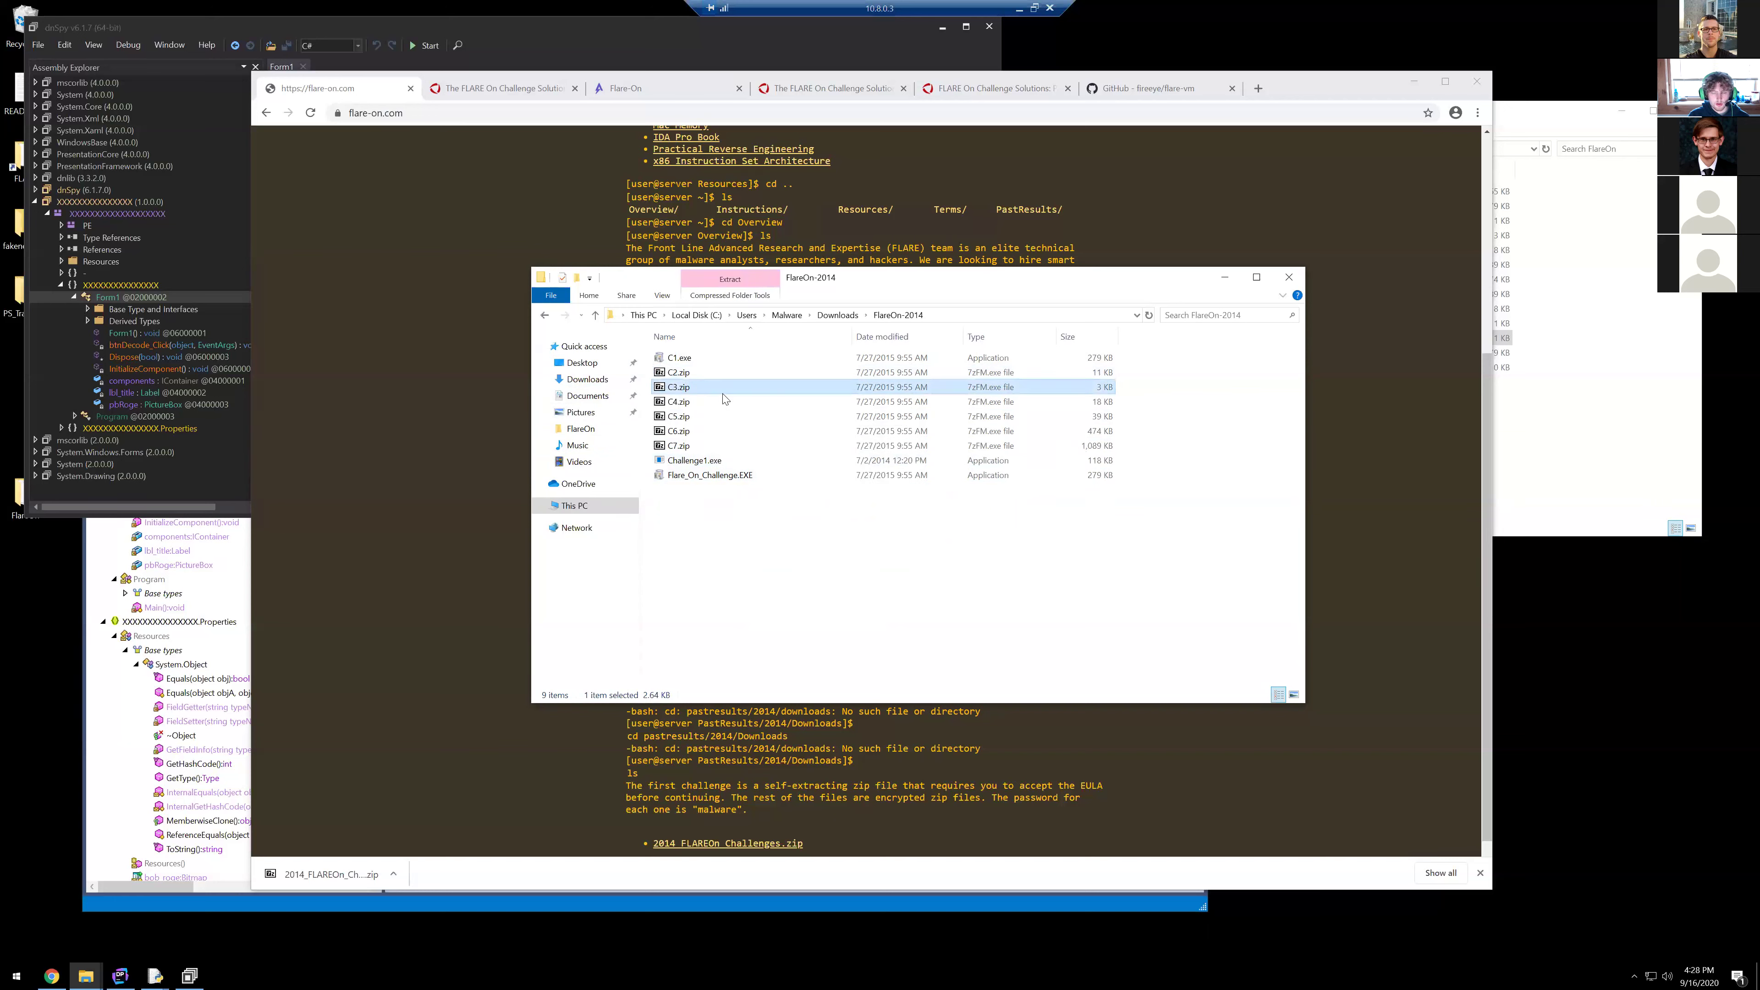
click(702, 416)
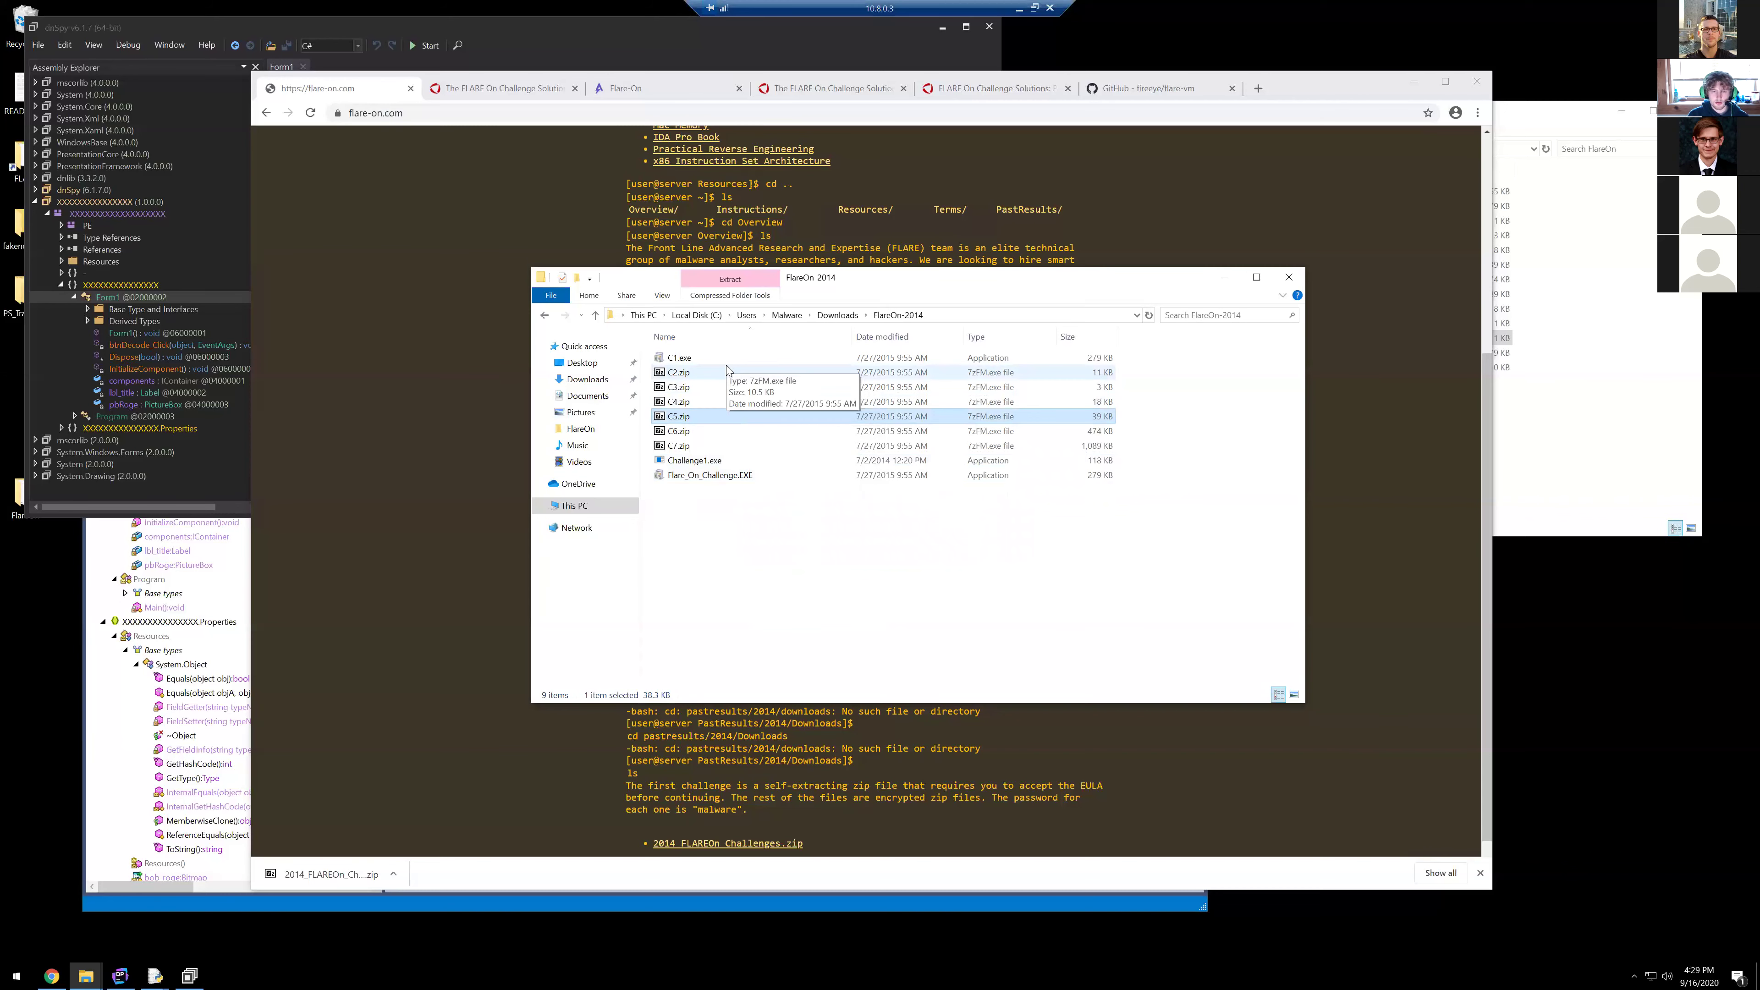
Step: Select Challenge1.exe, shift the FlareOn-2014 folder window slightly and minimise the browser to reveal the decompiler windows
click(797, 461)
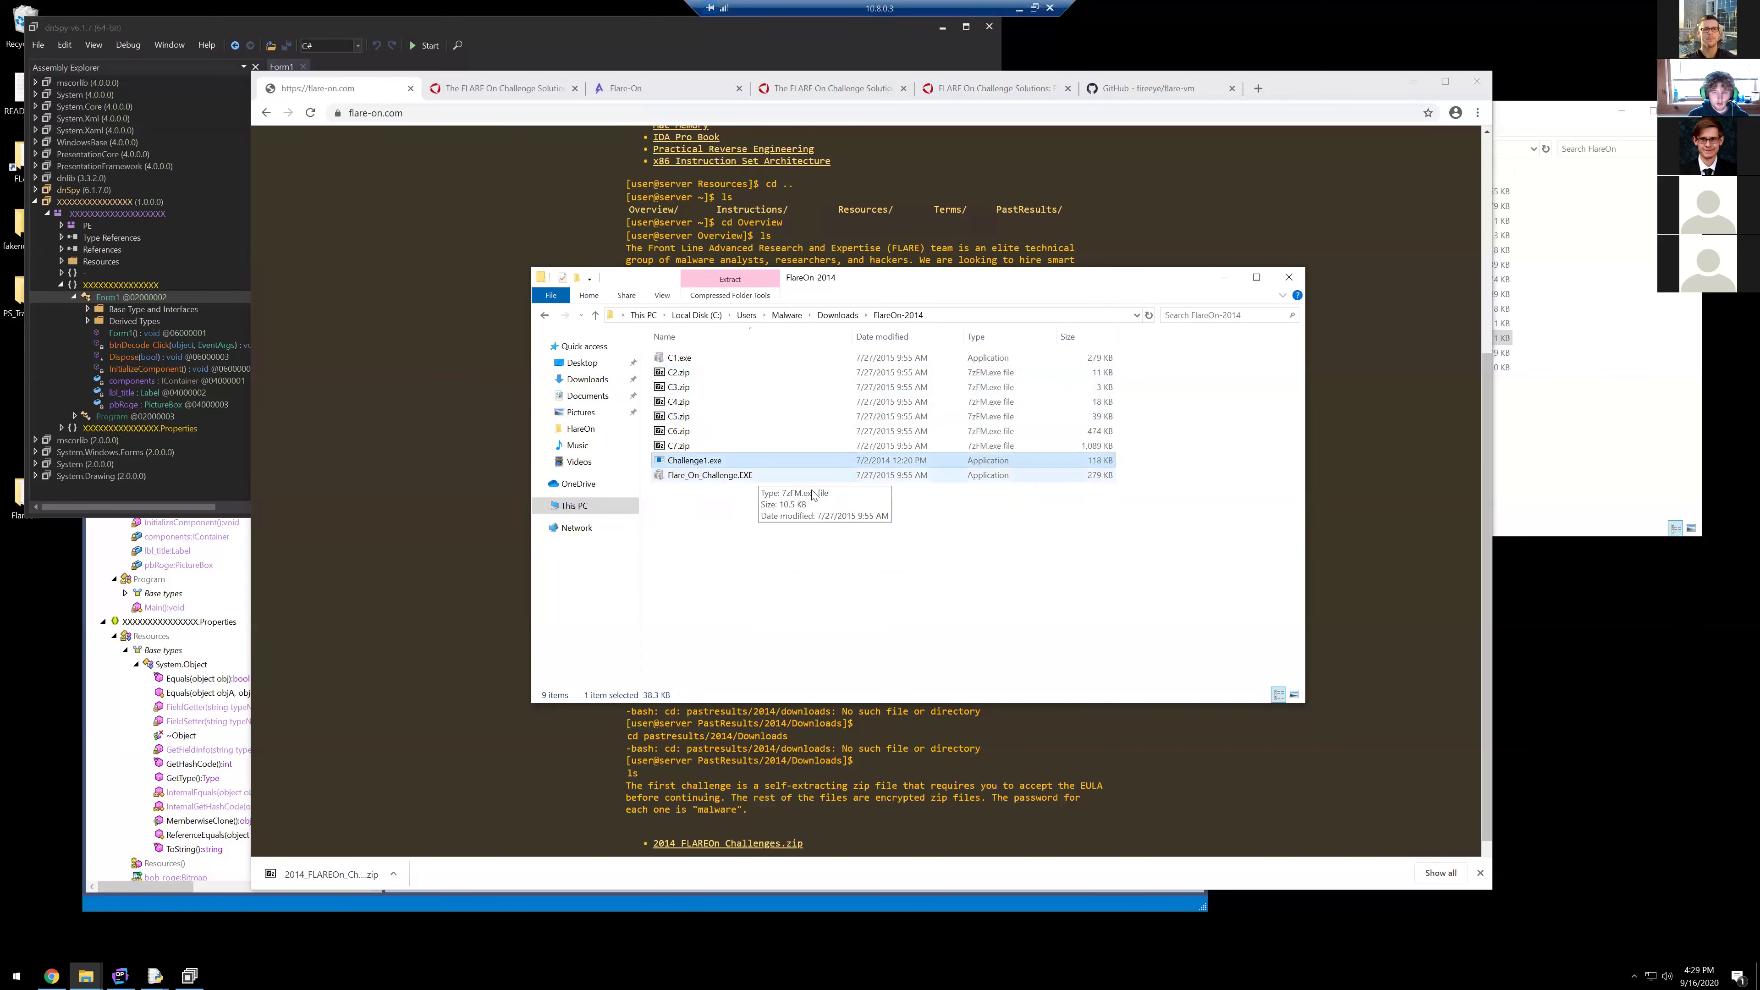
drag(922, 284, 847, 304)
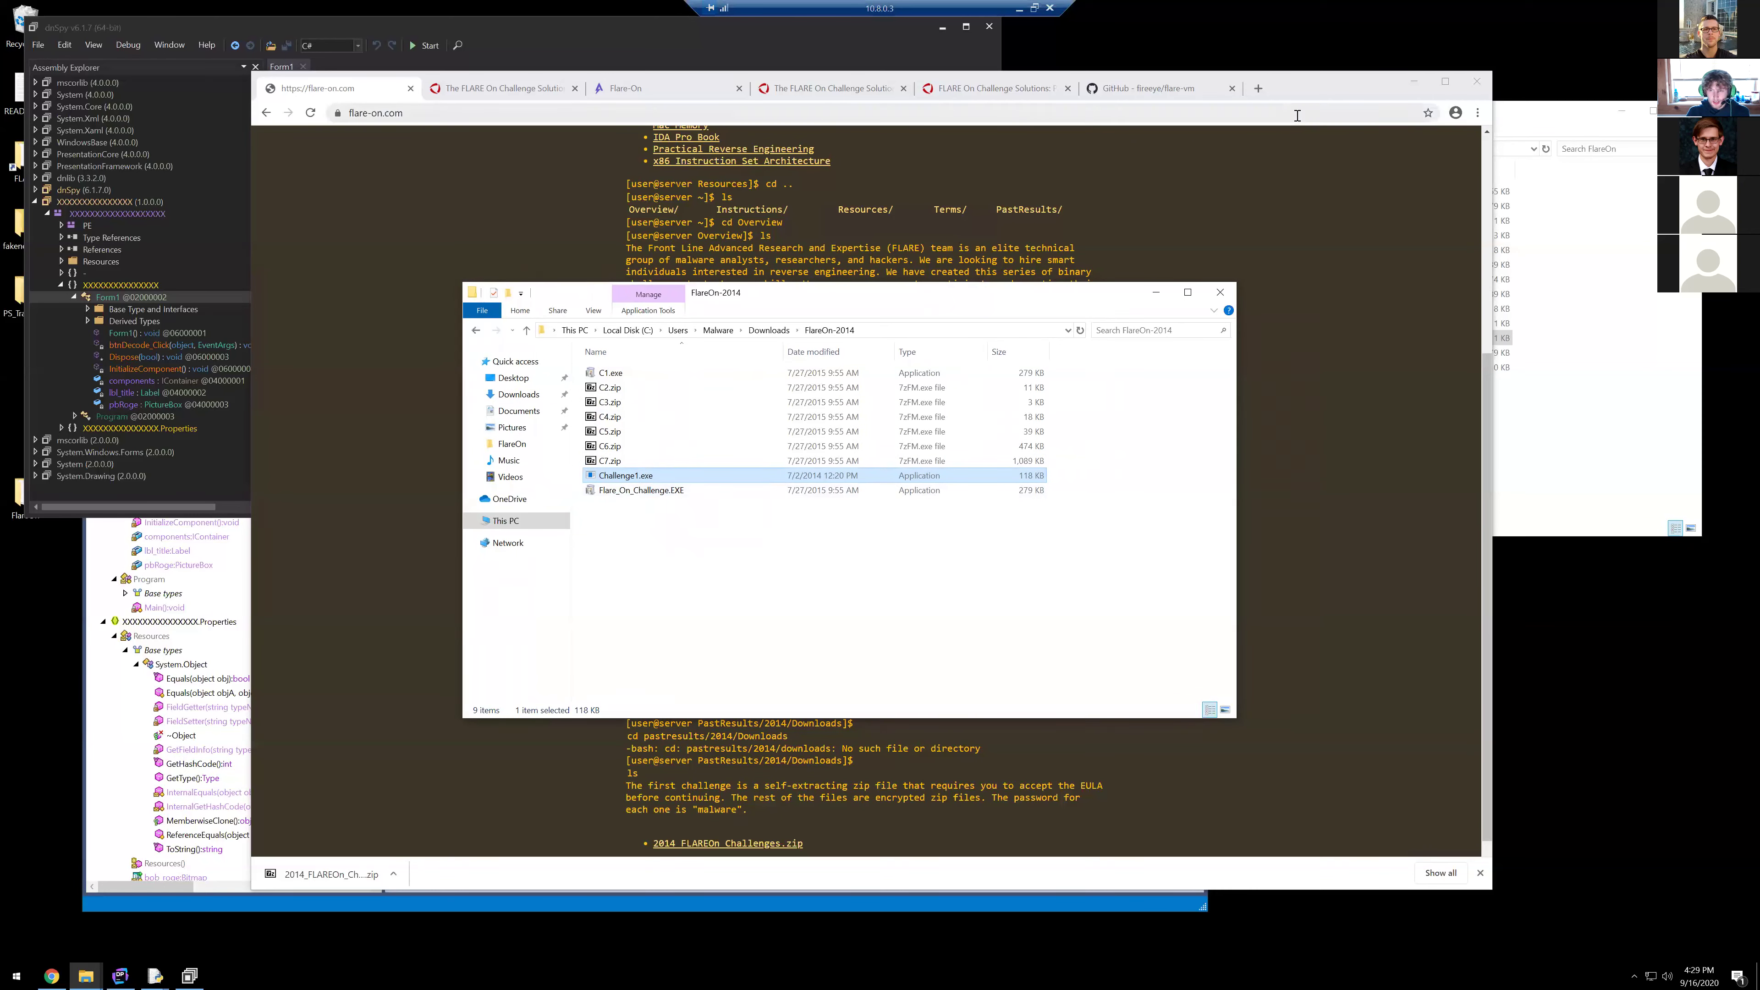
click(1413, 83)
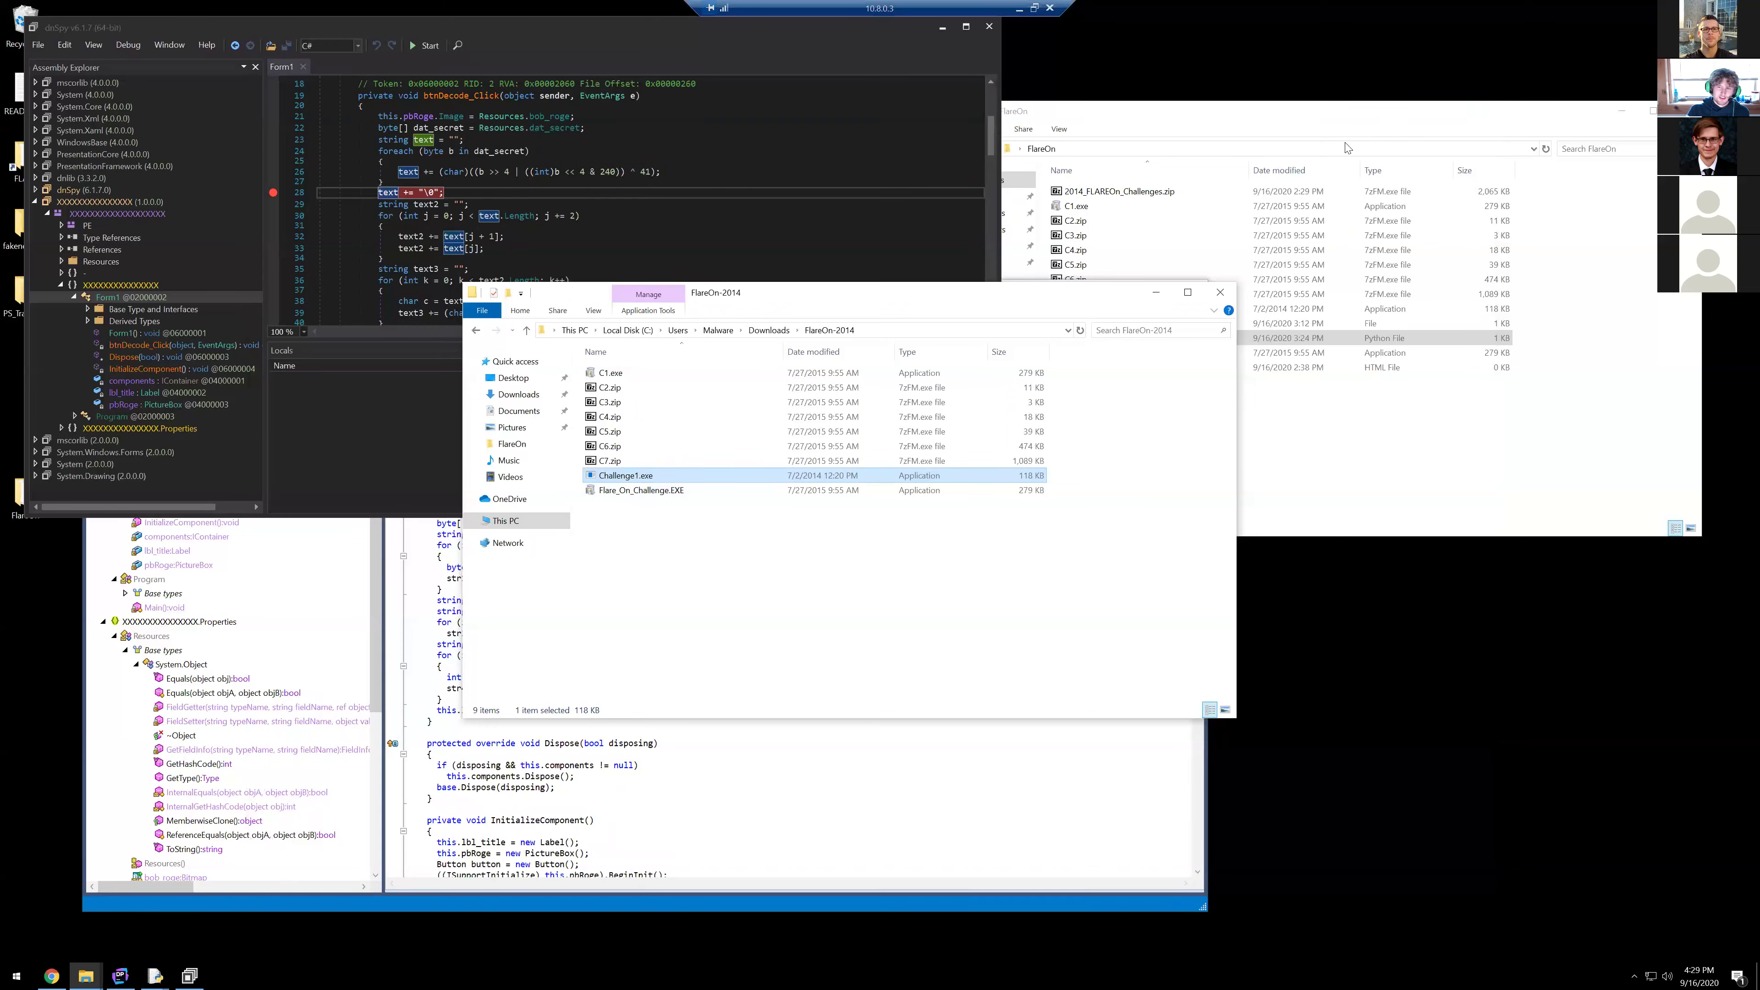
Step: Clear away the decompiler, Python and other folder windows, and move the FlareOn-2014 folder window to a free area of the desktop
click(944, 28)
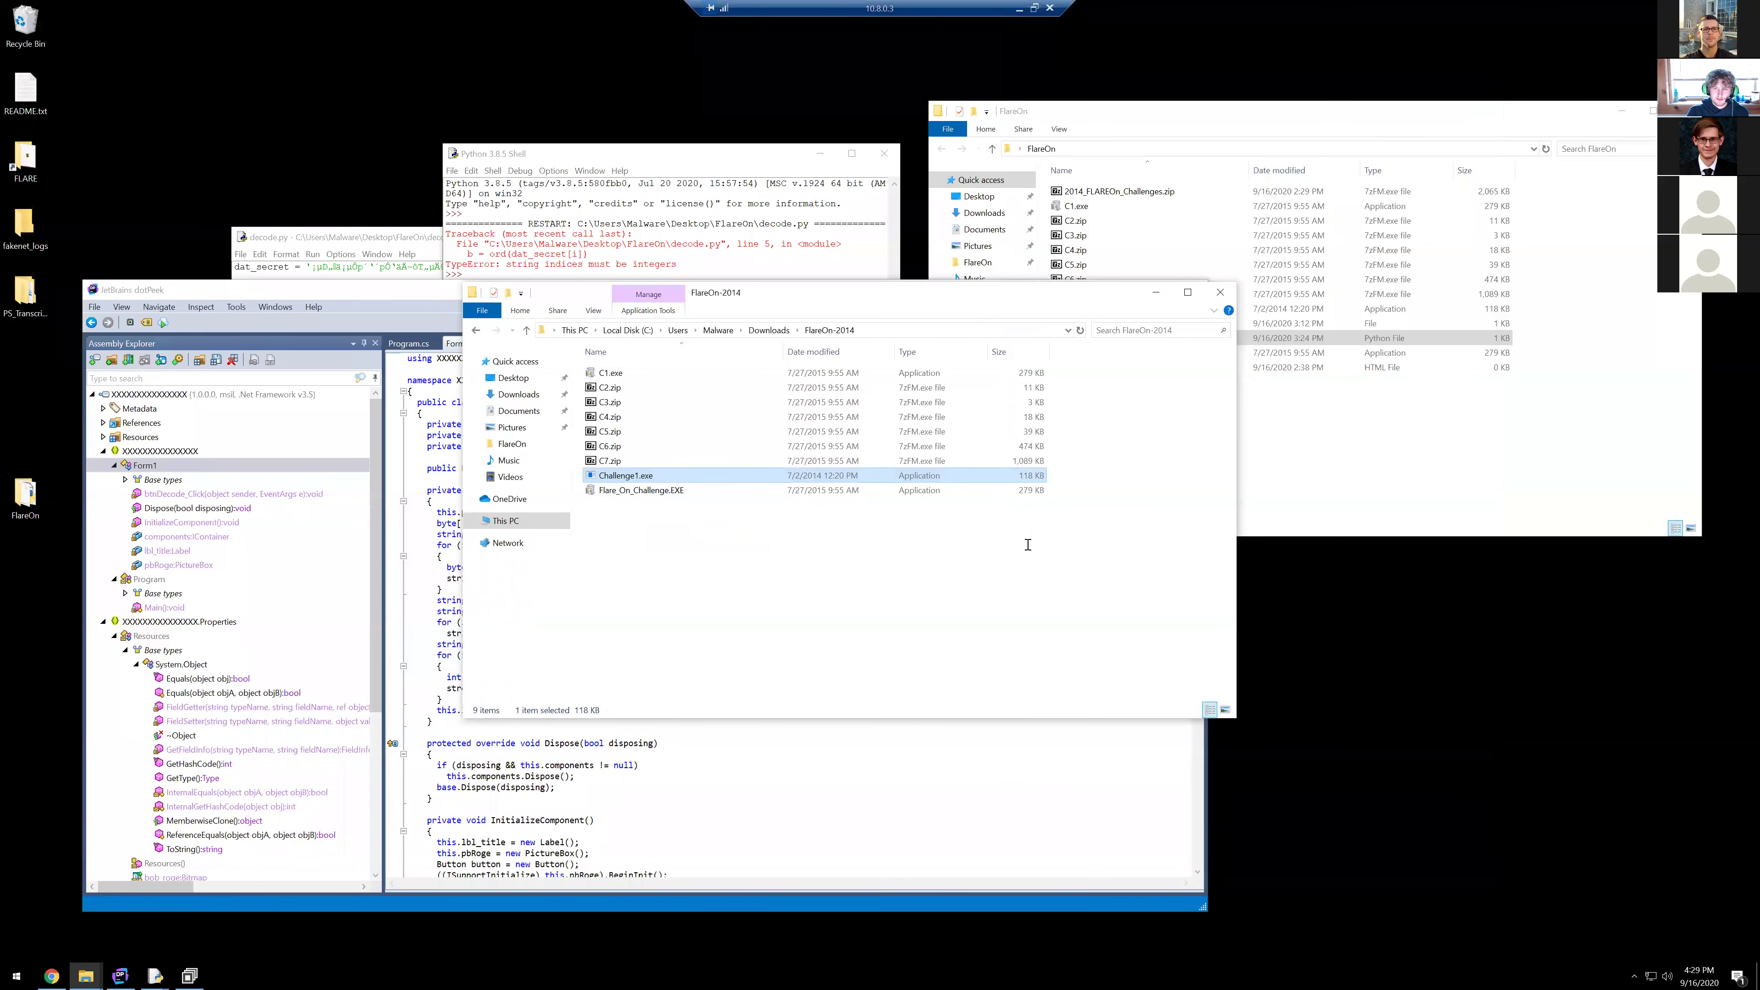
click(1008, 759)
click(1127, 291)
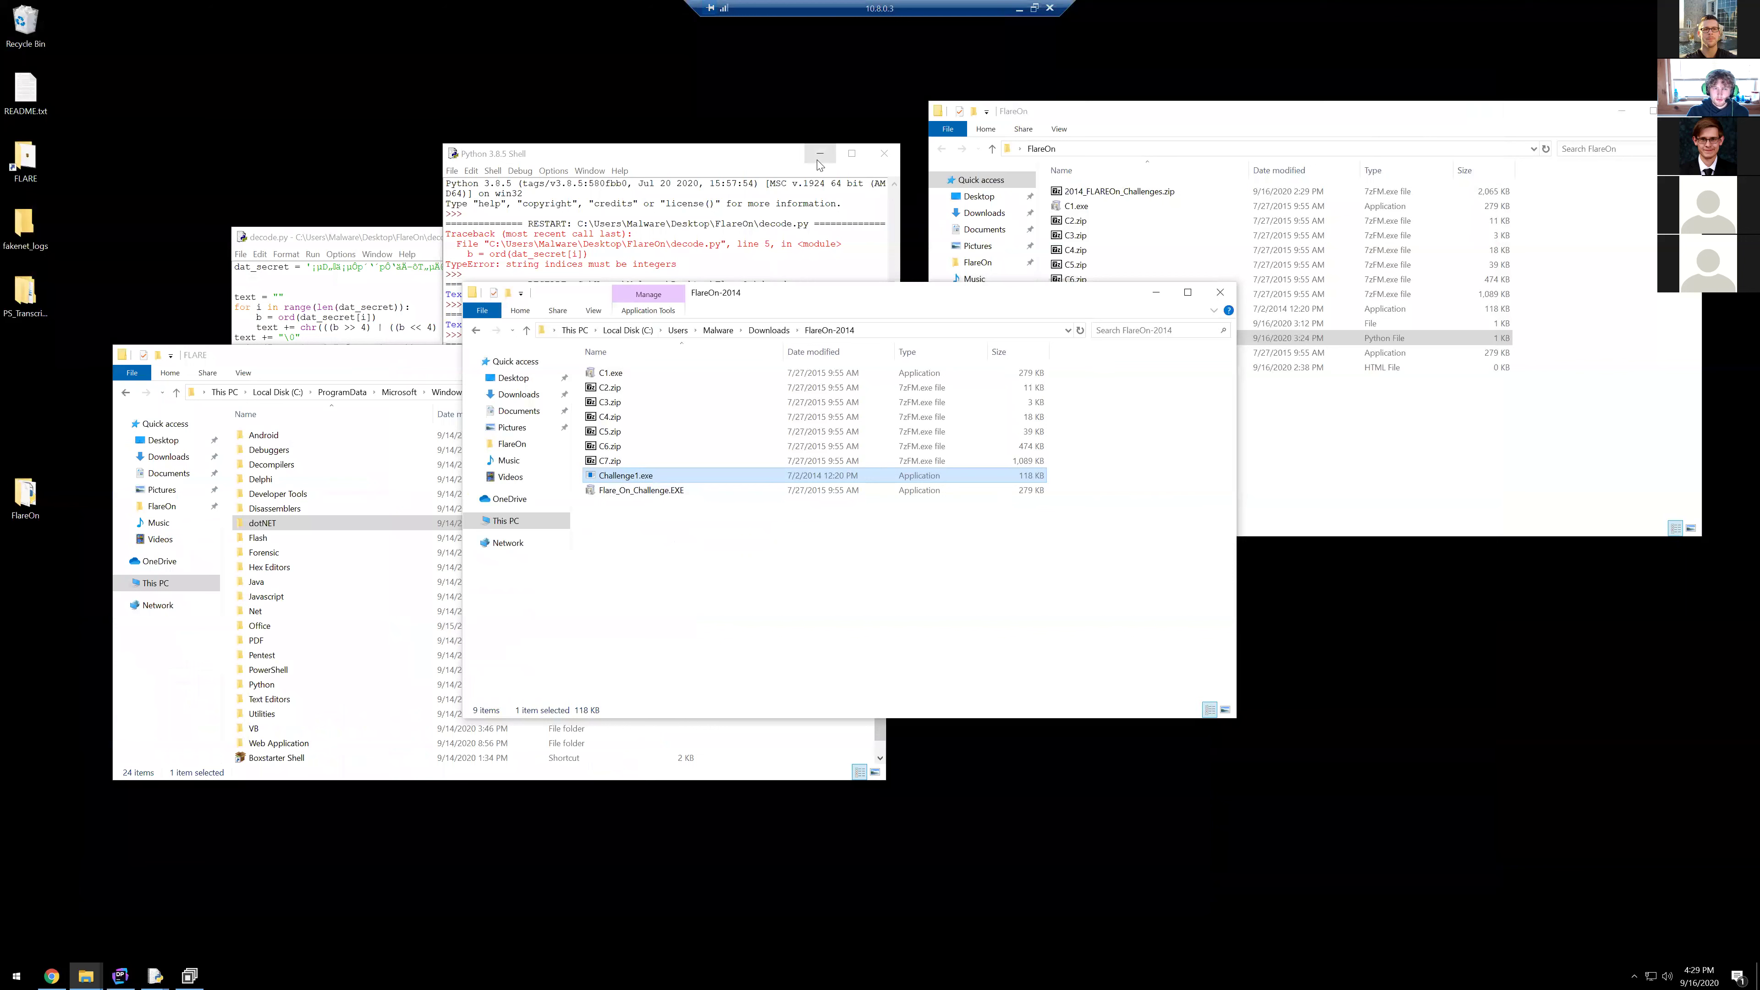
click(820, 154)
click(609, 237)
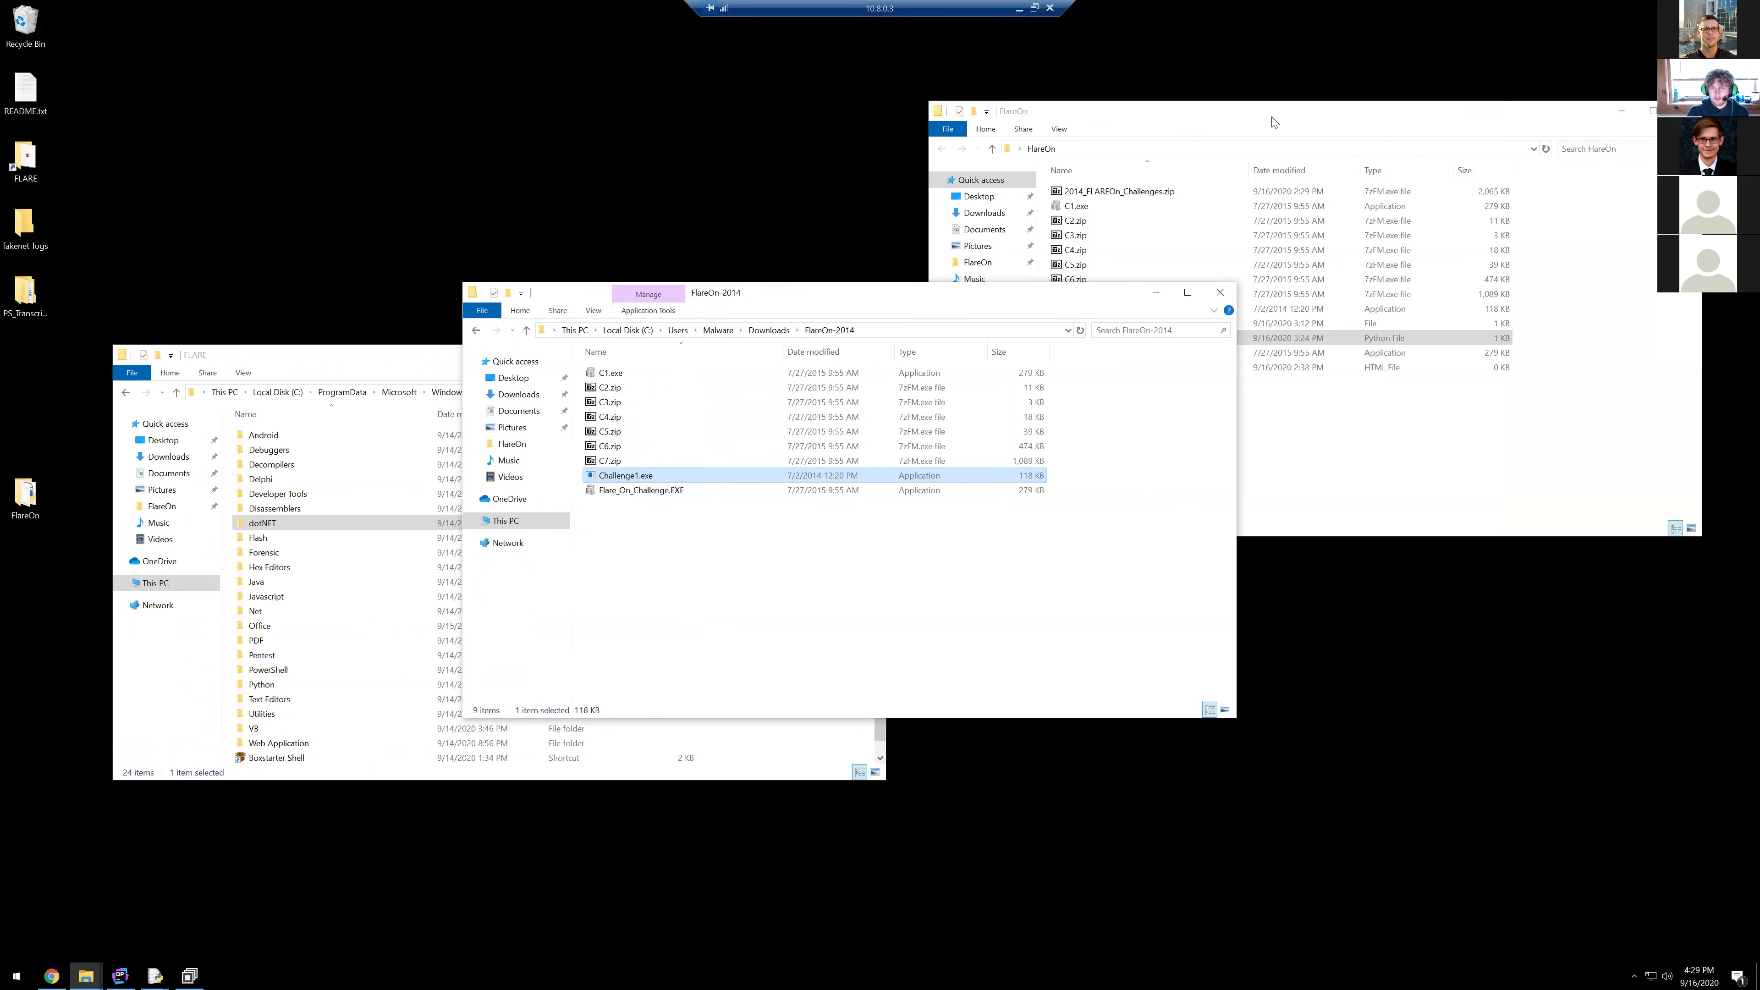
click(1622, 111)
drag(796, 301, 1021, 176)
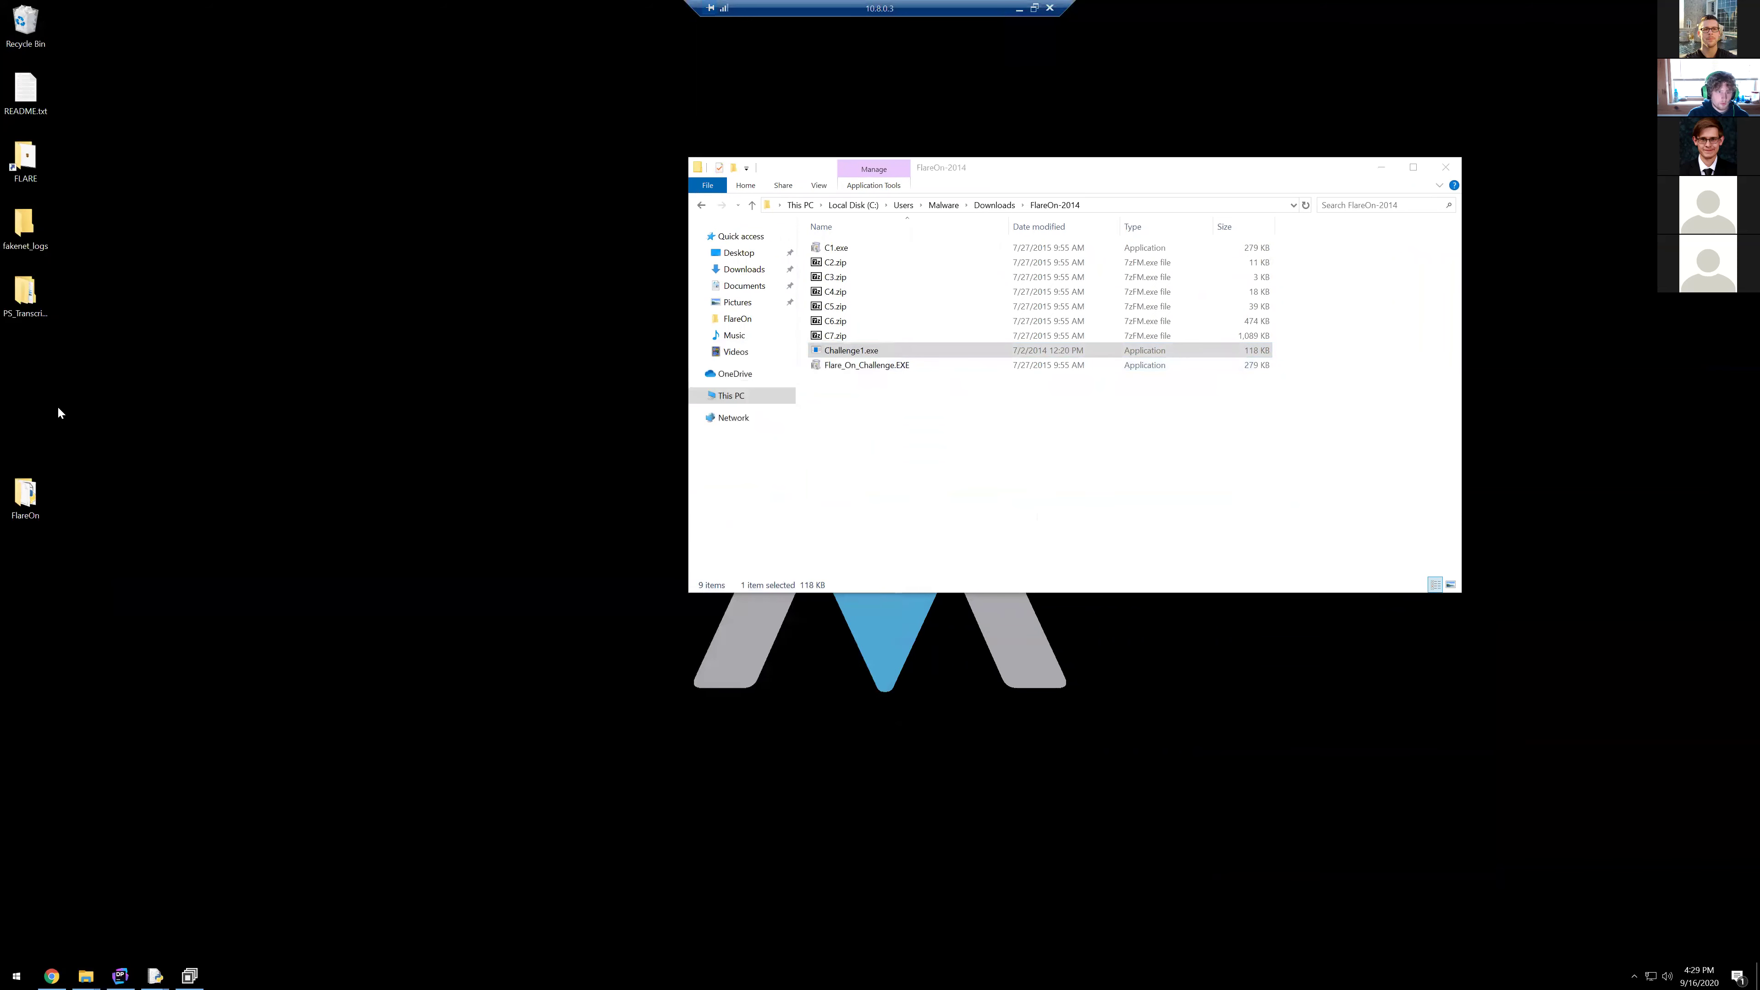
Step: Open the FLARE tools folder from the desktop, move its window up and enlarge it to show all the tool categories
double_click(39, 169)
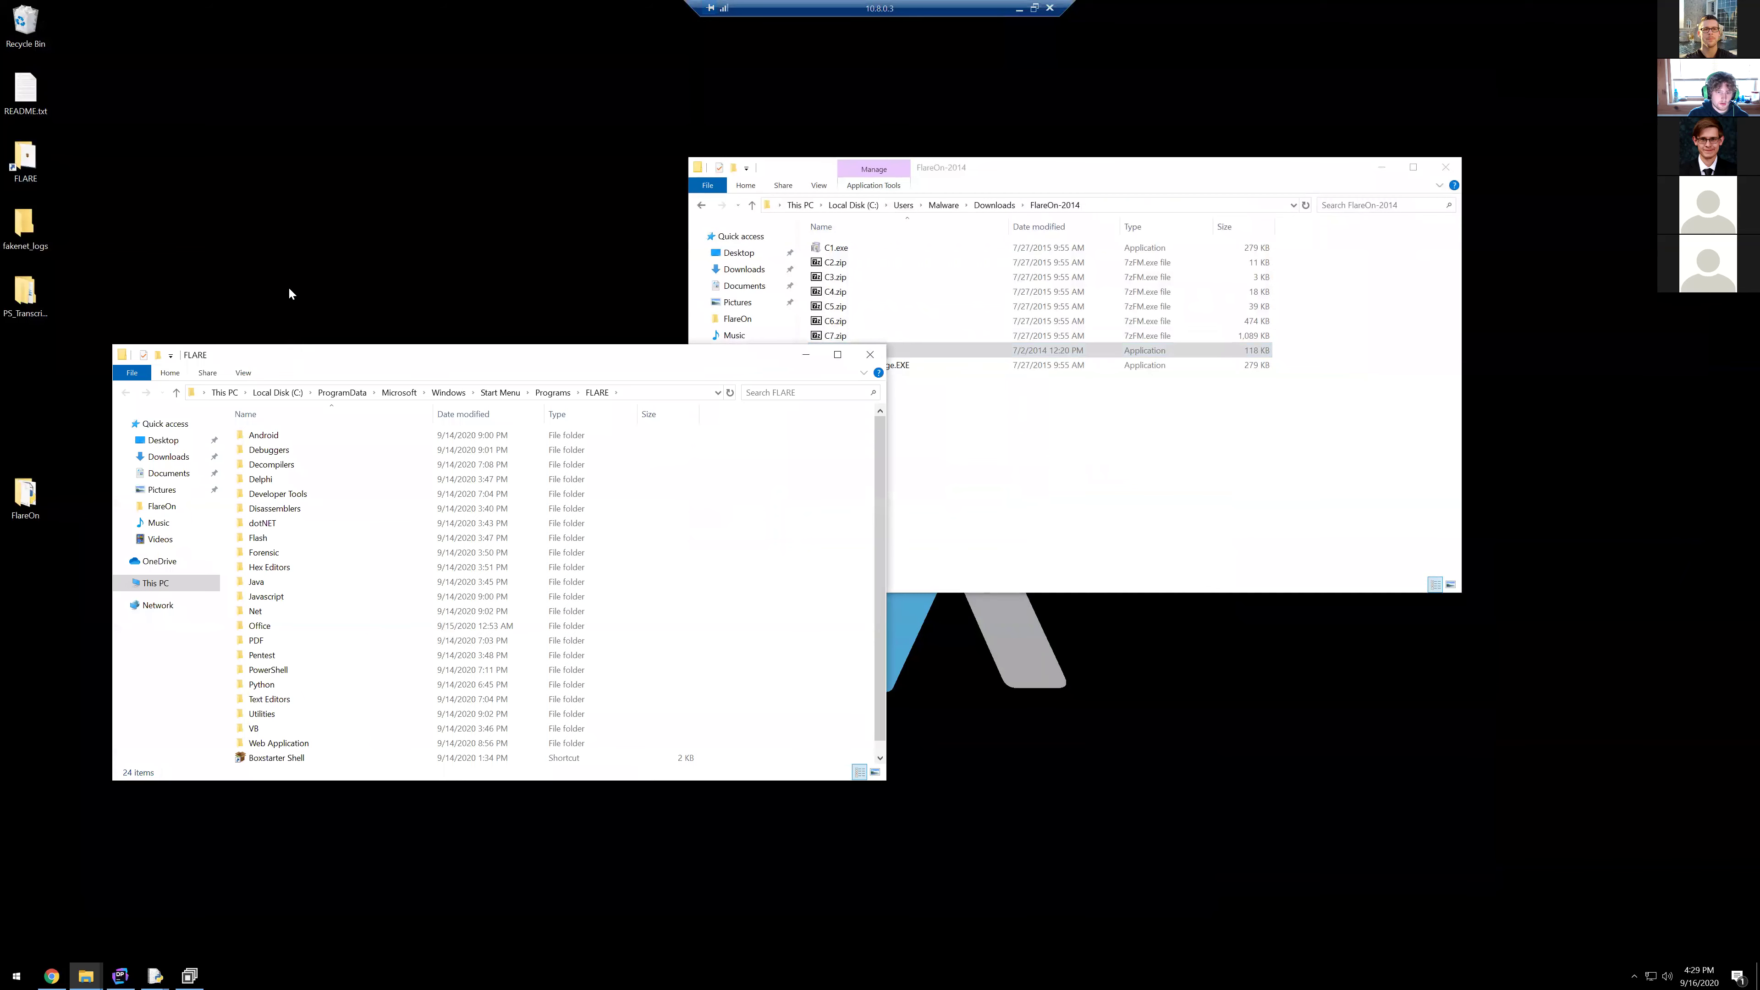
drag(289, 354, 320, 92)
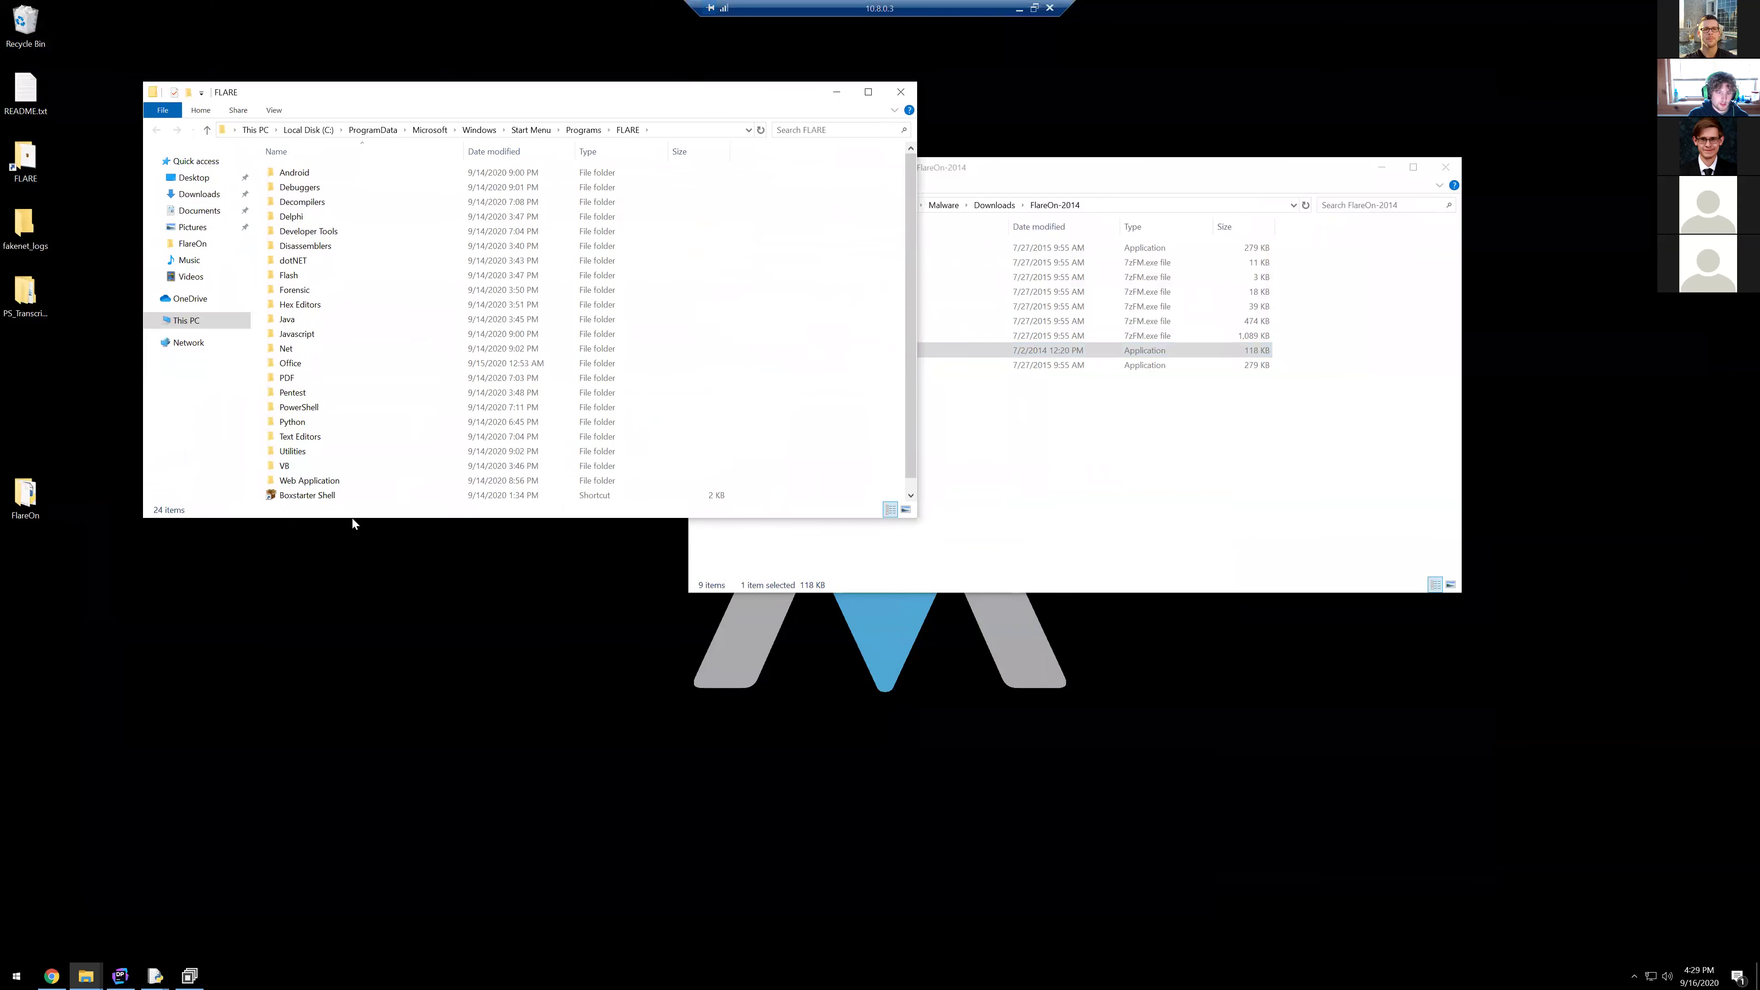
drag(352, 519, 353, 714)
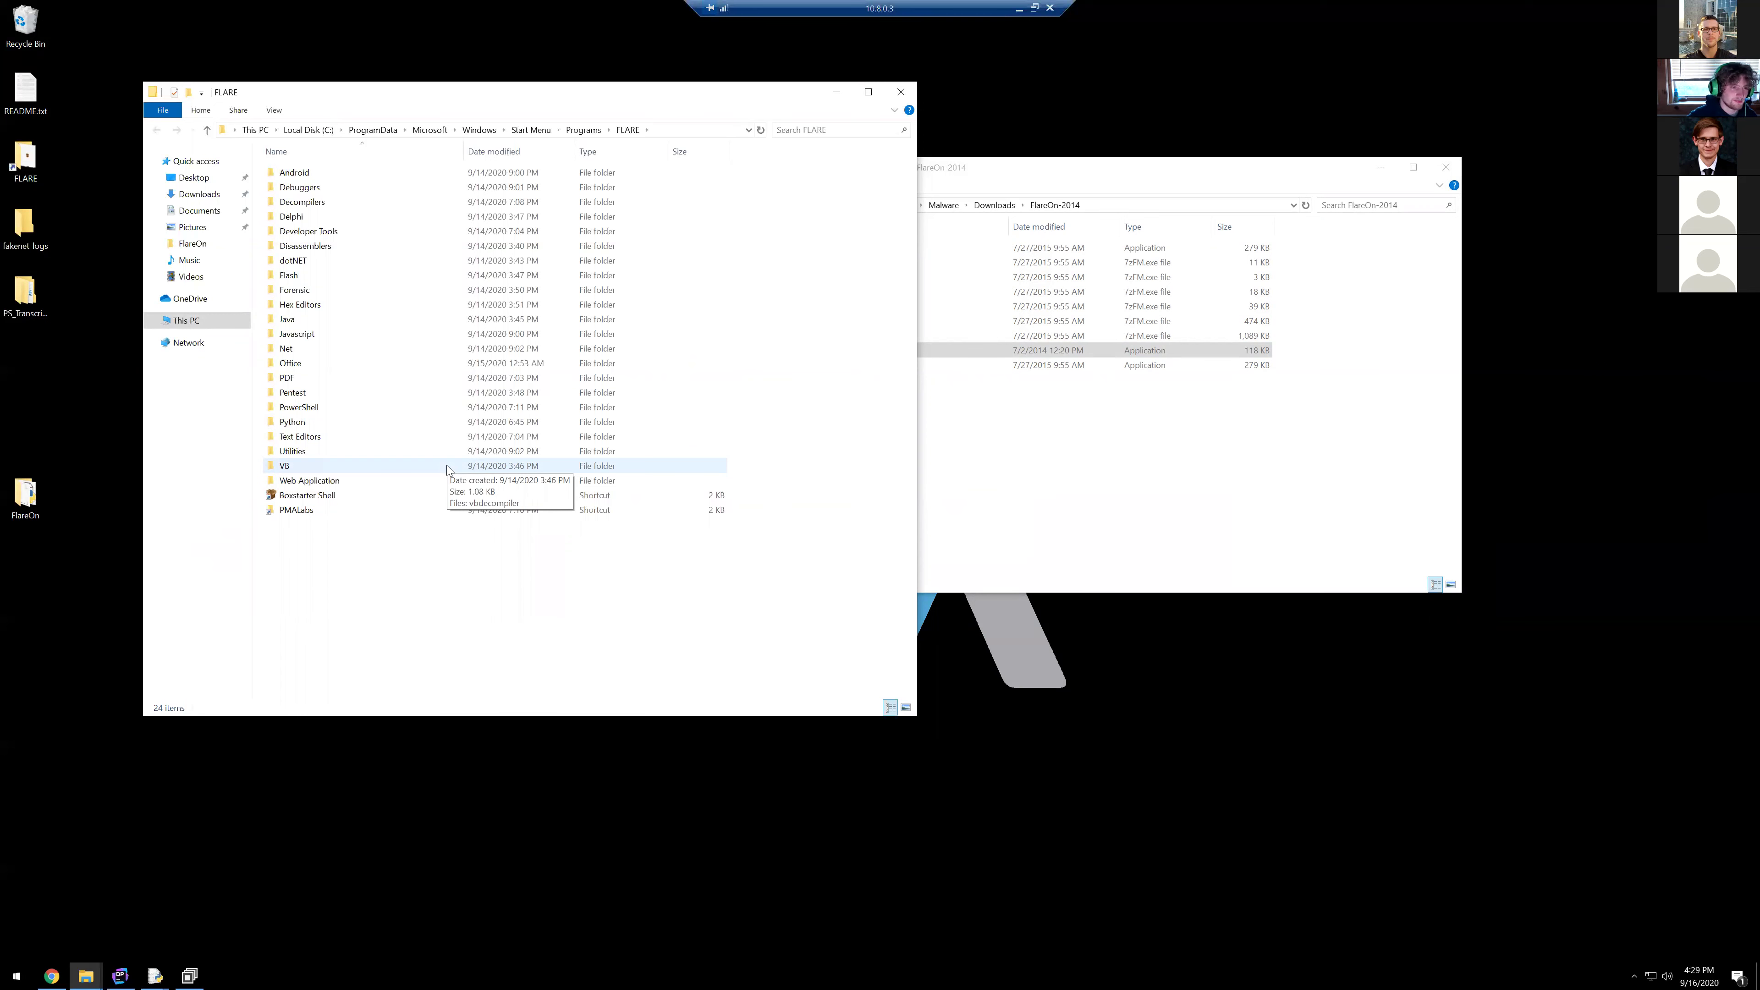
Step: Look through the tools in the Android and Debuggers folders, including x64dbg, and return to the FLARE folder
double_click(323, 175)
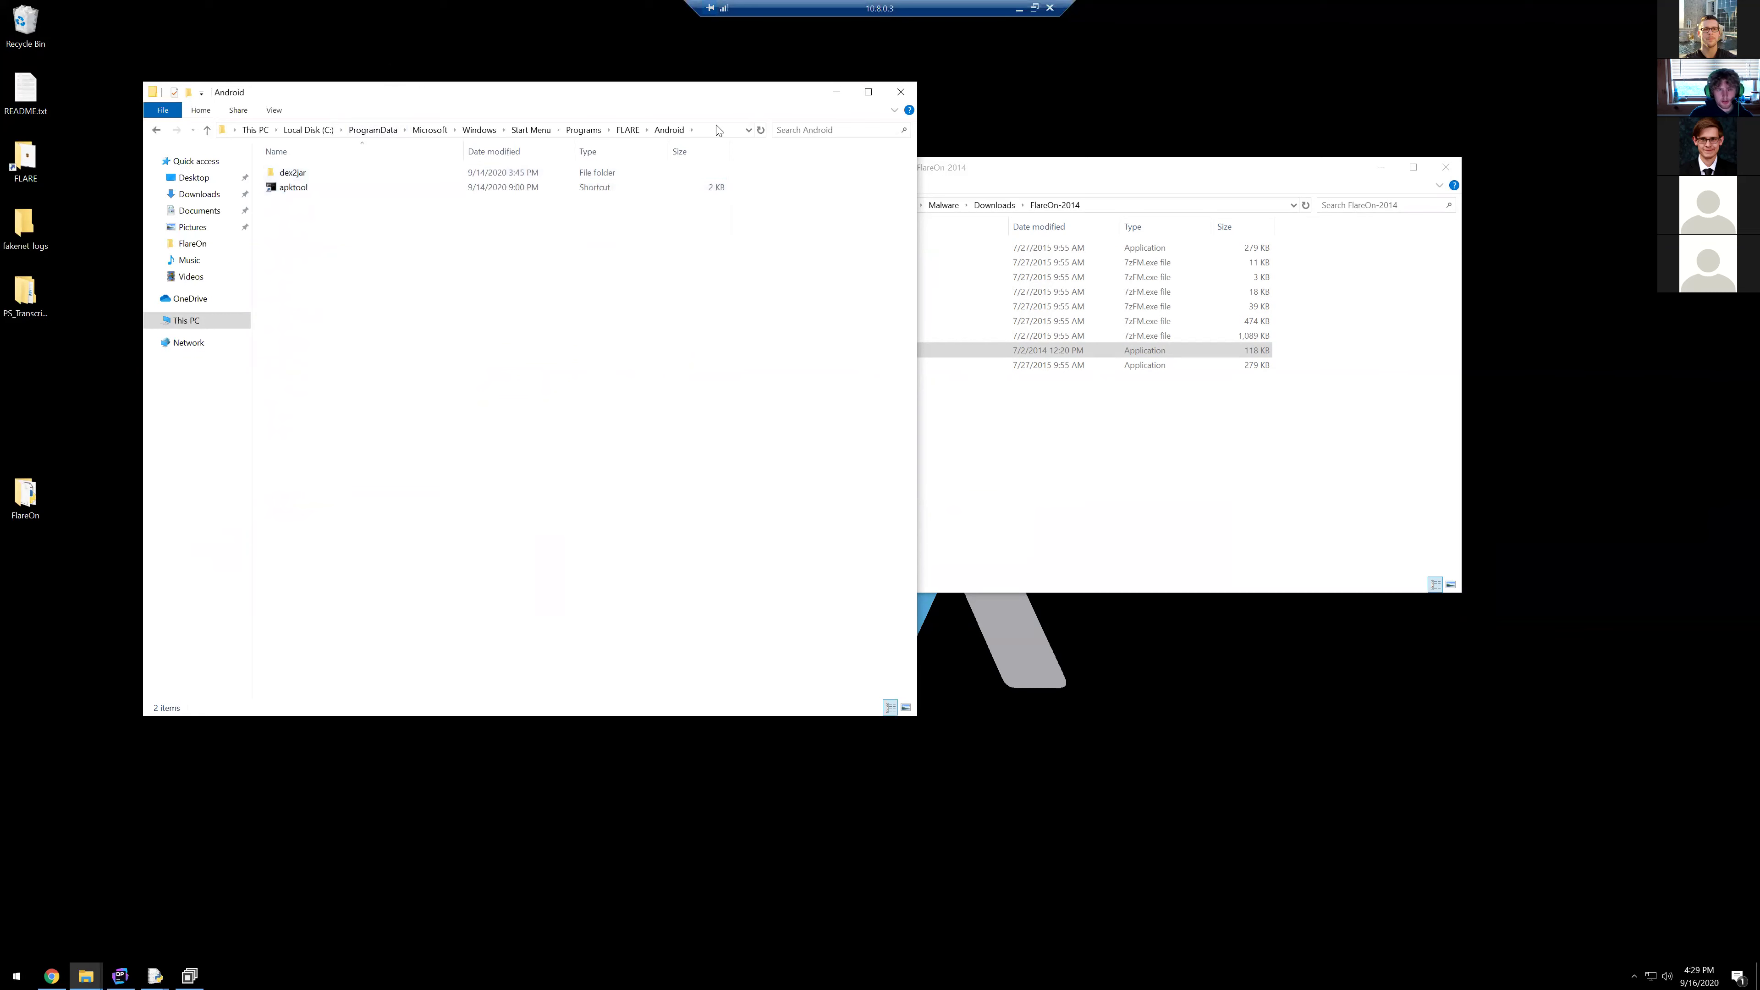
click(627, 130)
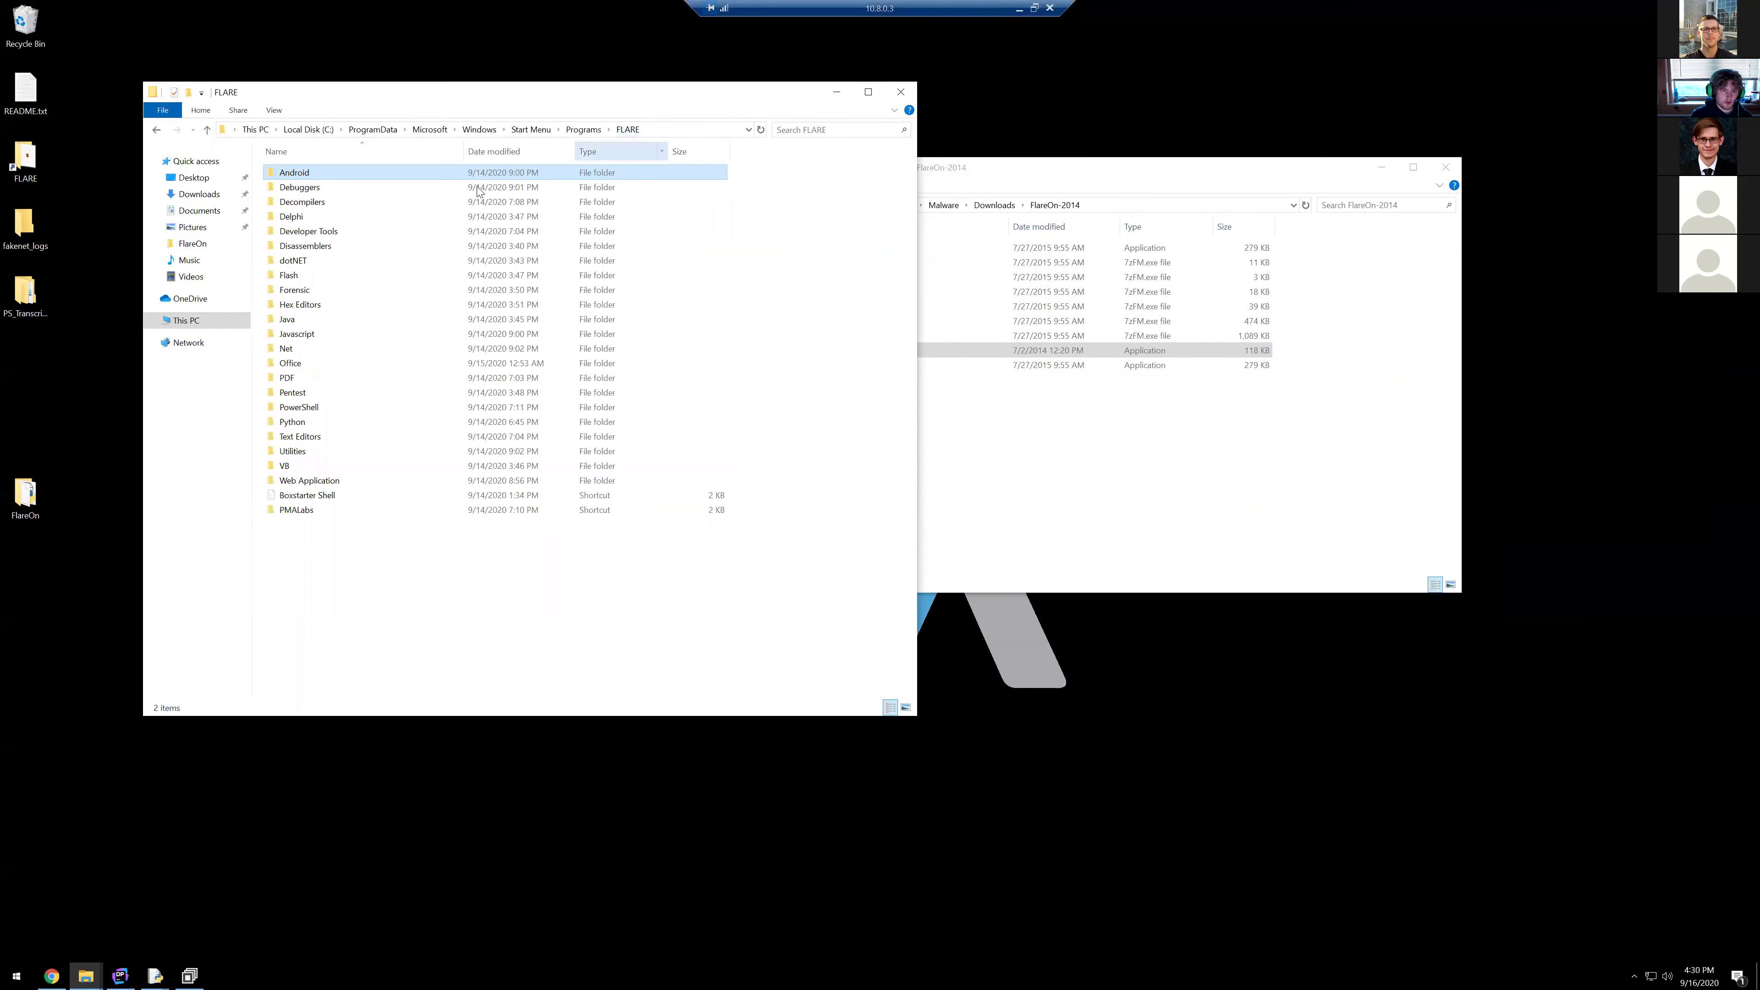
double_click(315, 190)
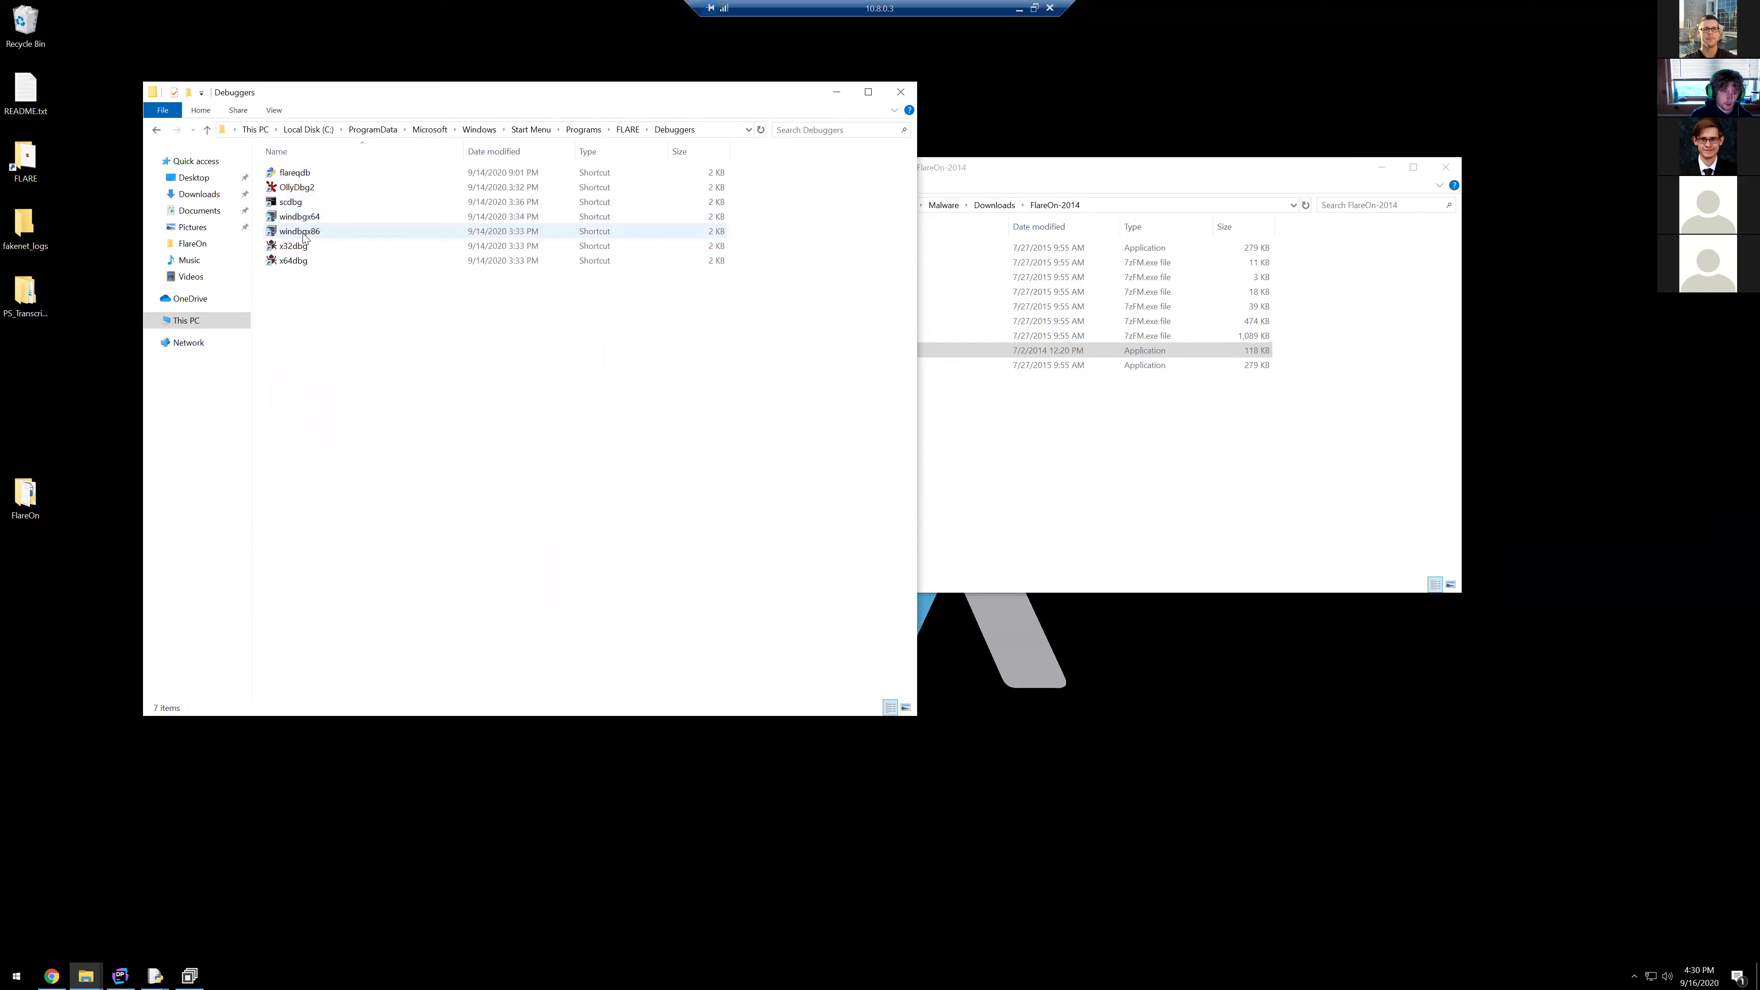
click(298, 262)
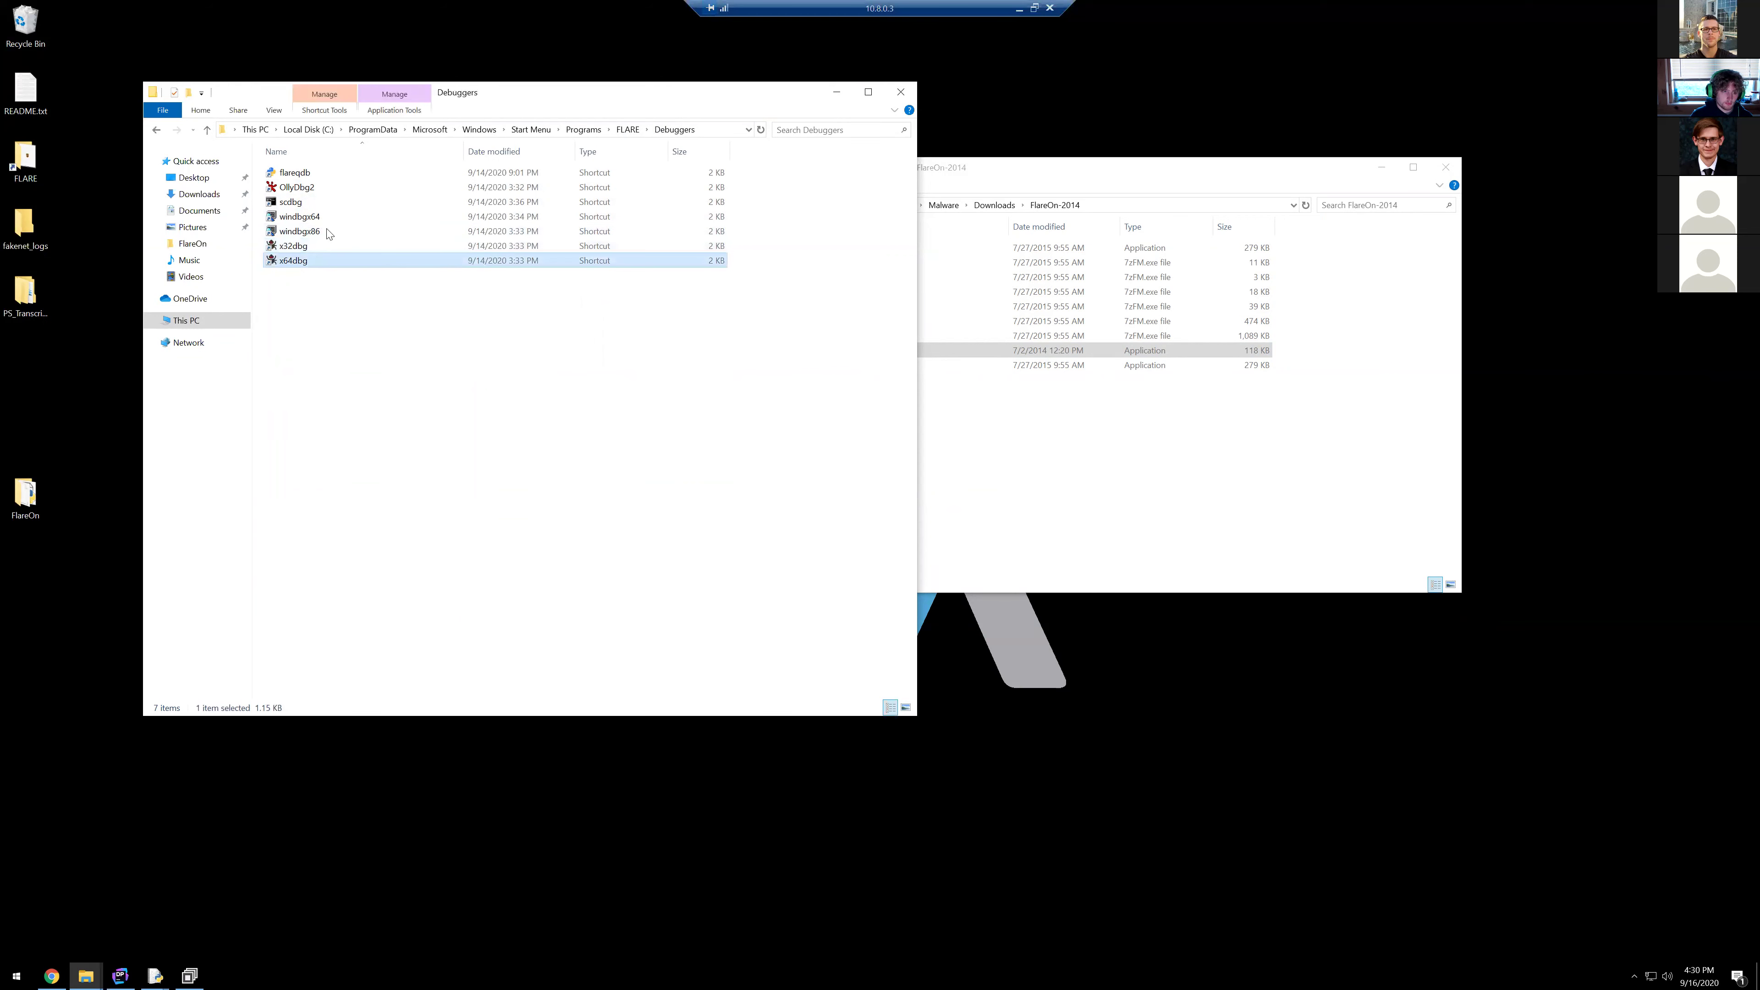
click(627, 129)
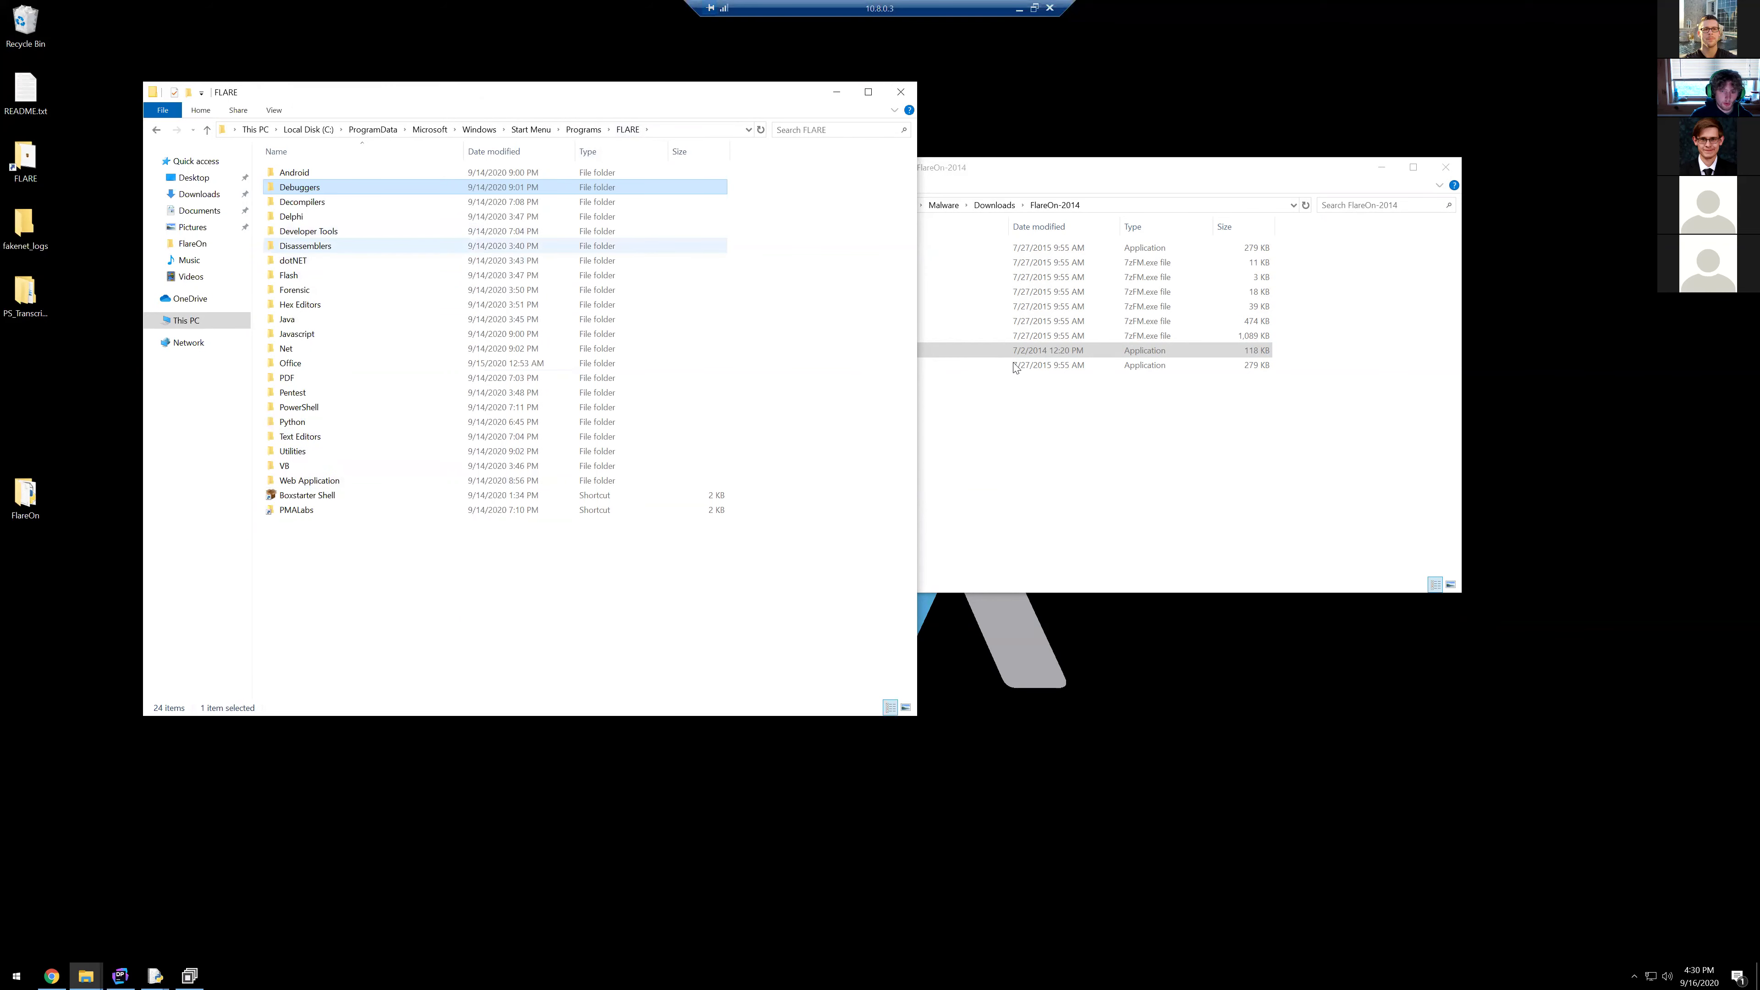
Step: Open the Utilities folder in the FLARE tools and look through its list of shortcuts
click(967, 392)
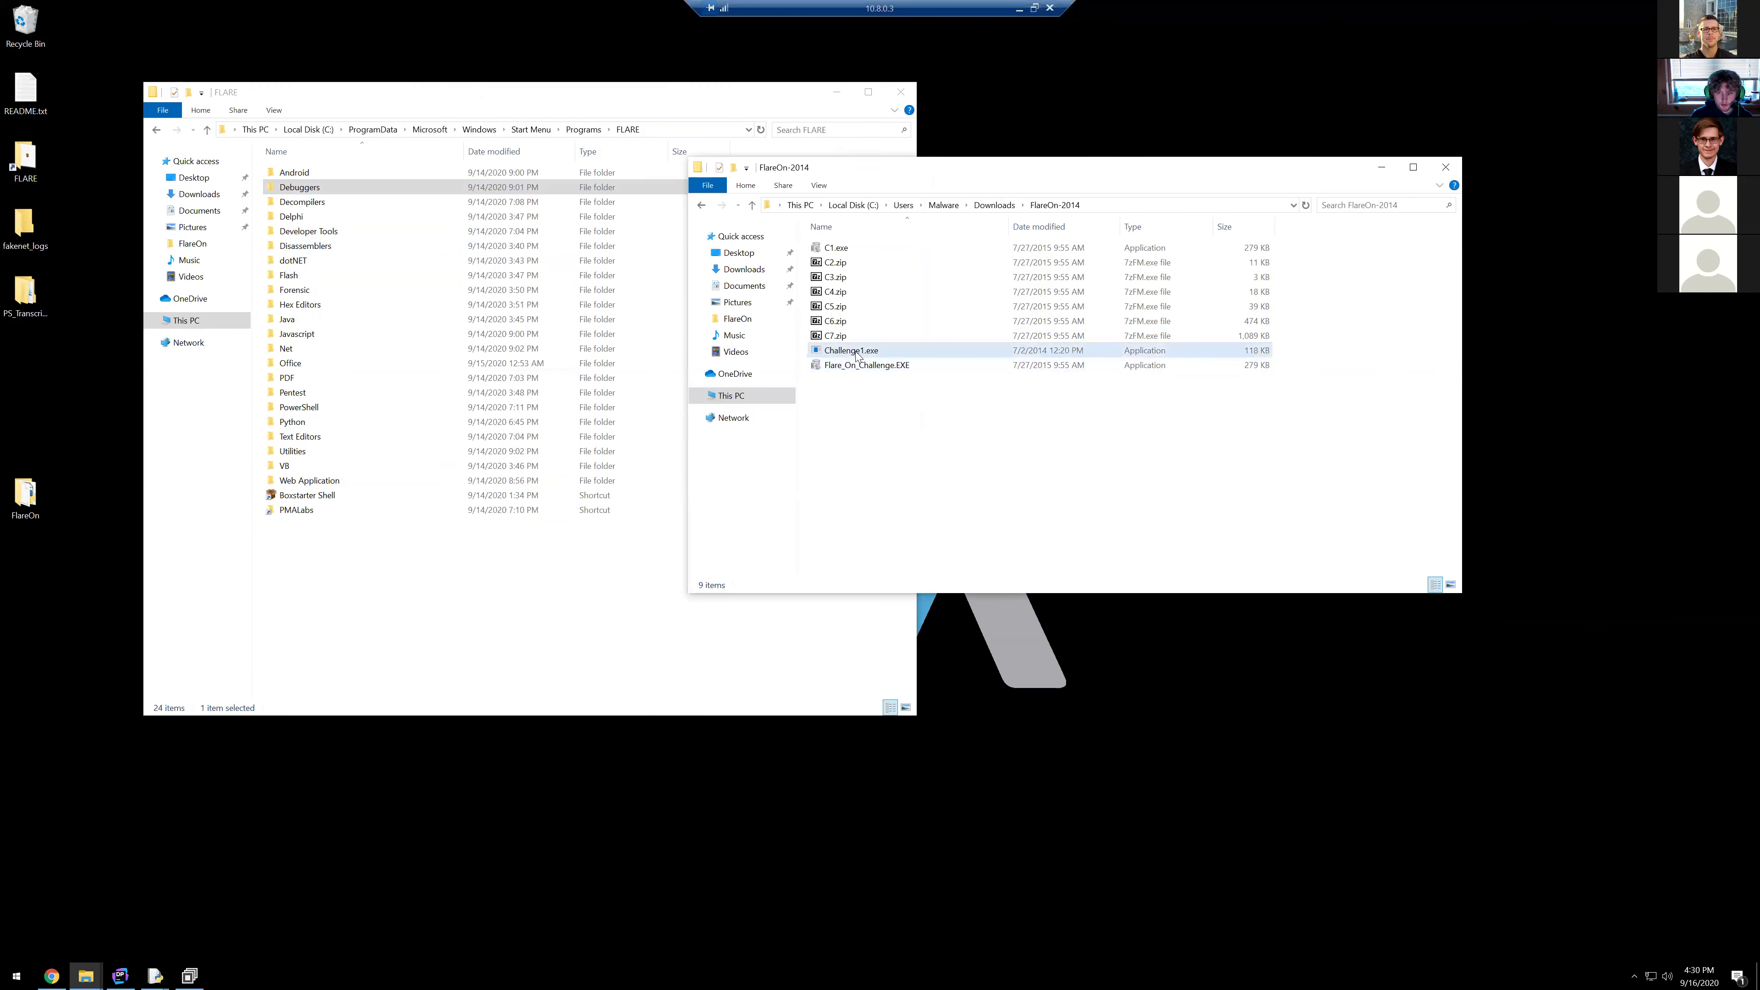
click(305, 466)
click(305, 454)
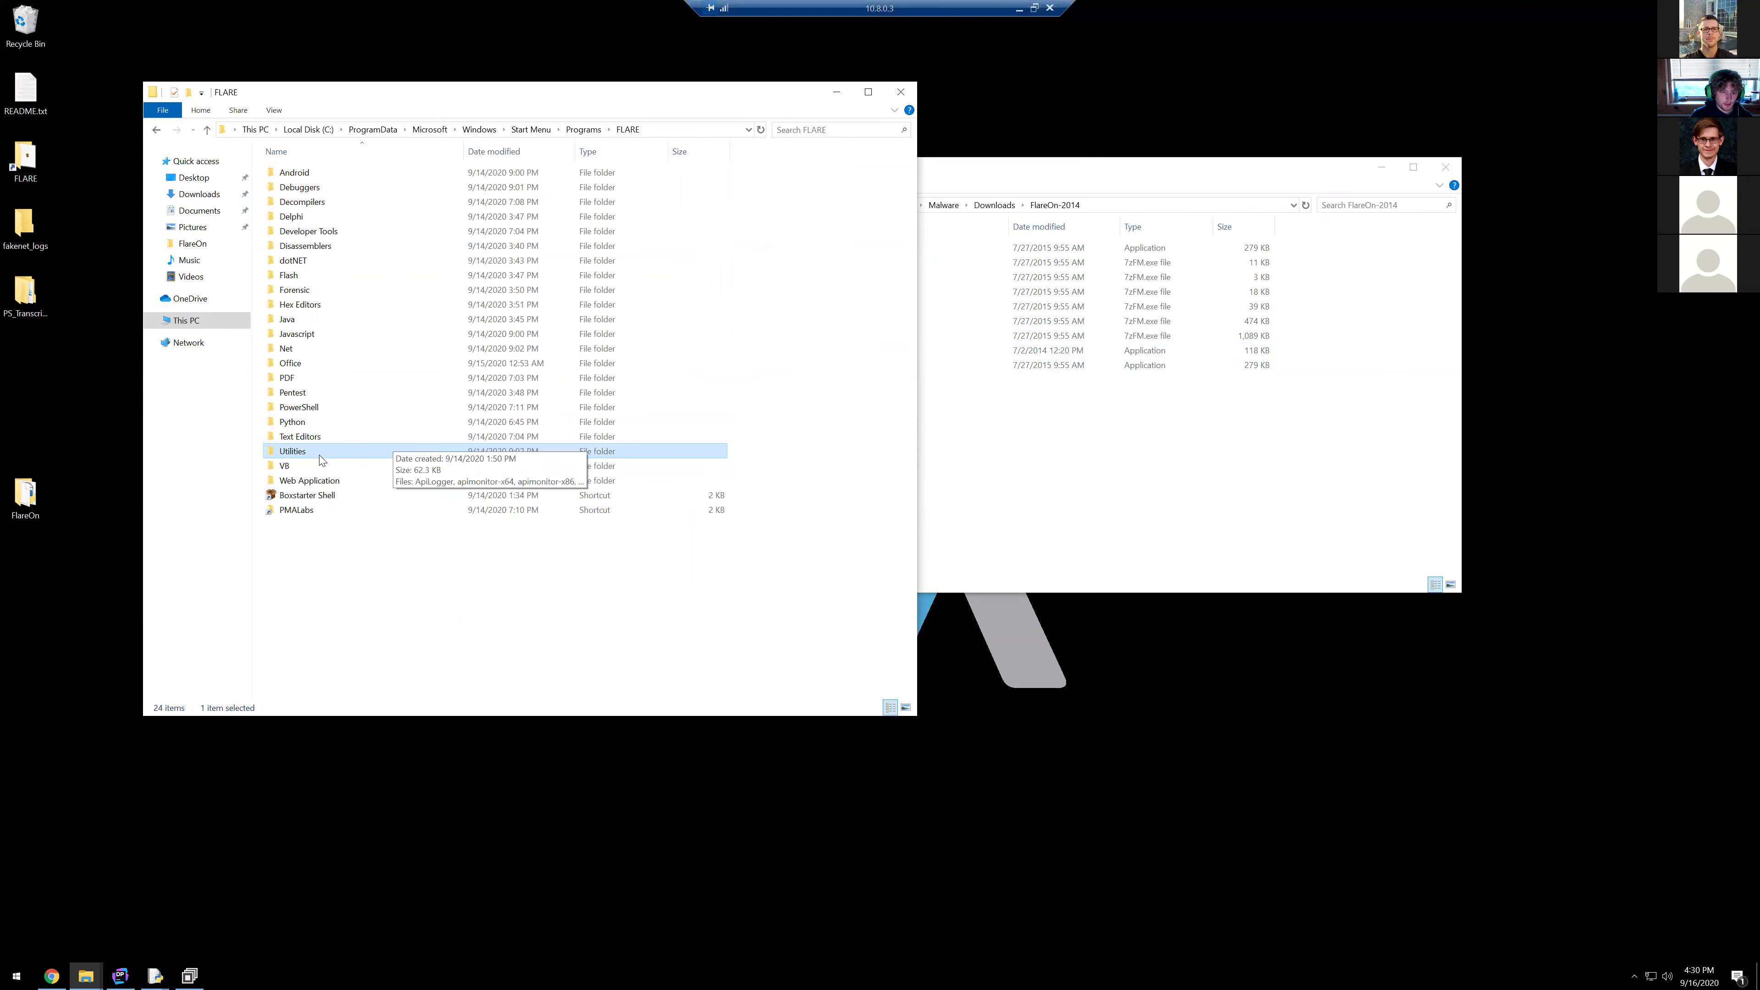
double_click(320, 461)
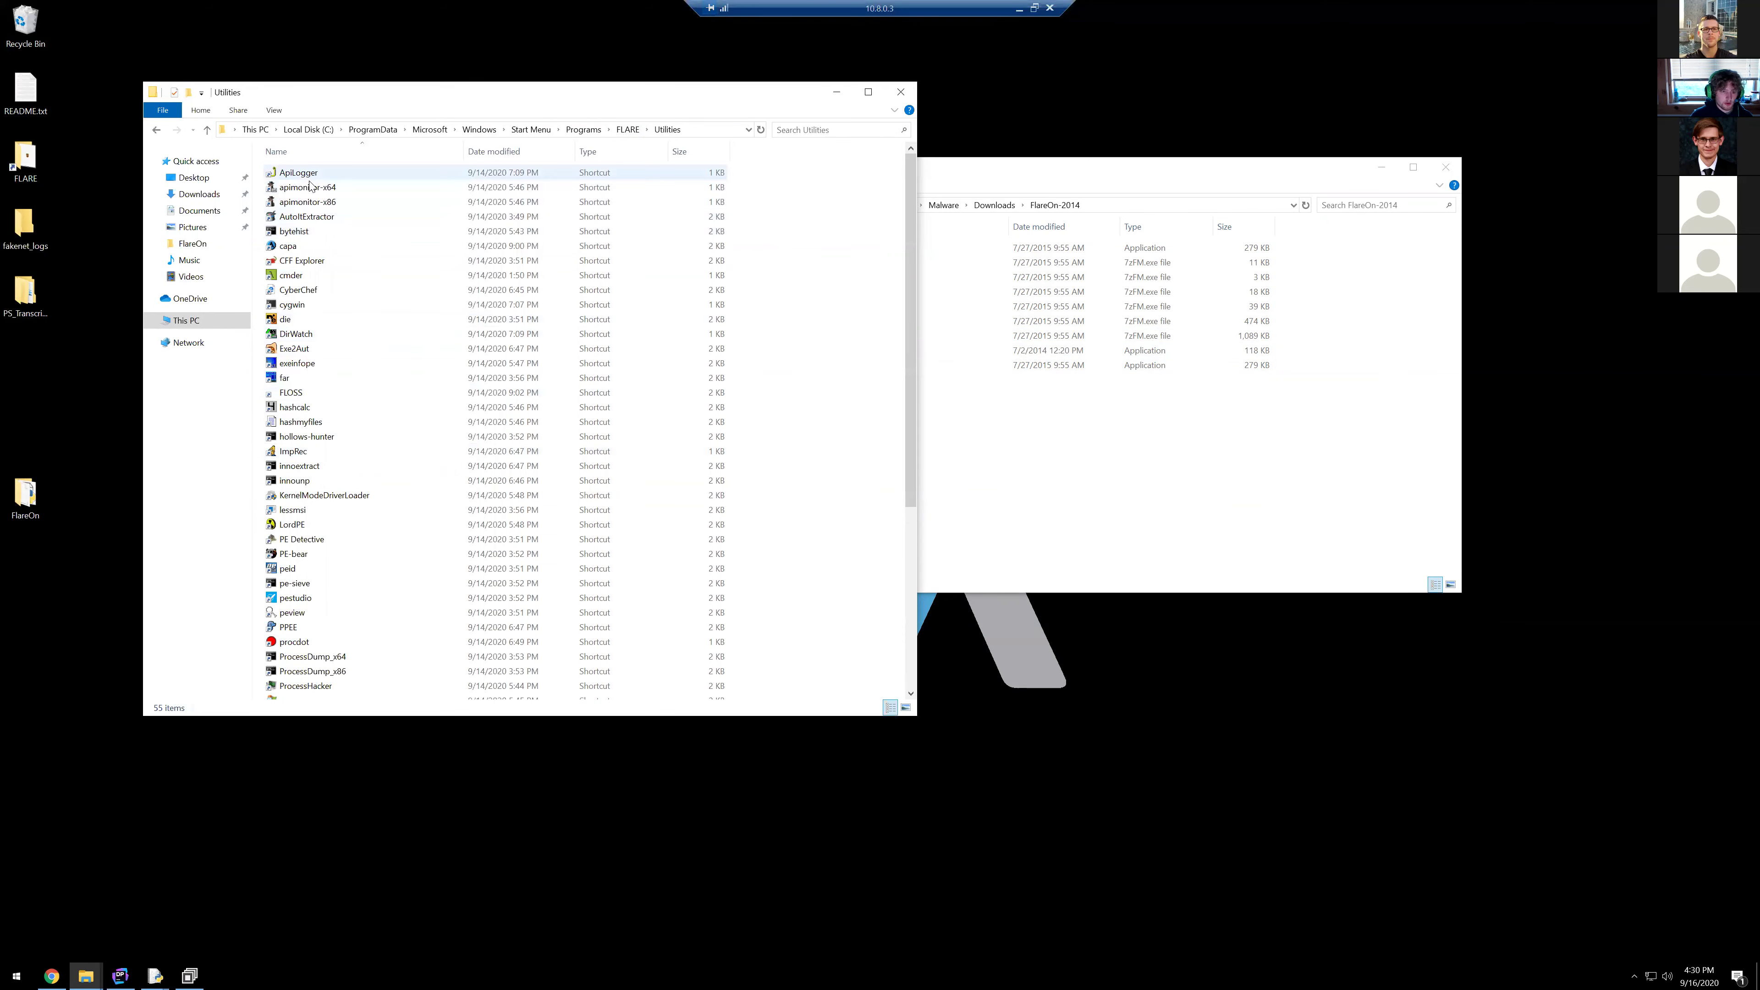
scroll(349, 583, down, 3)
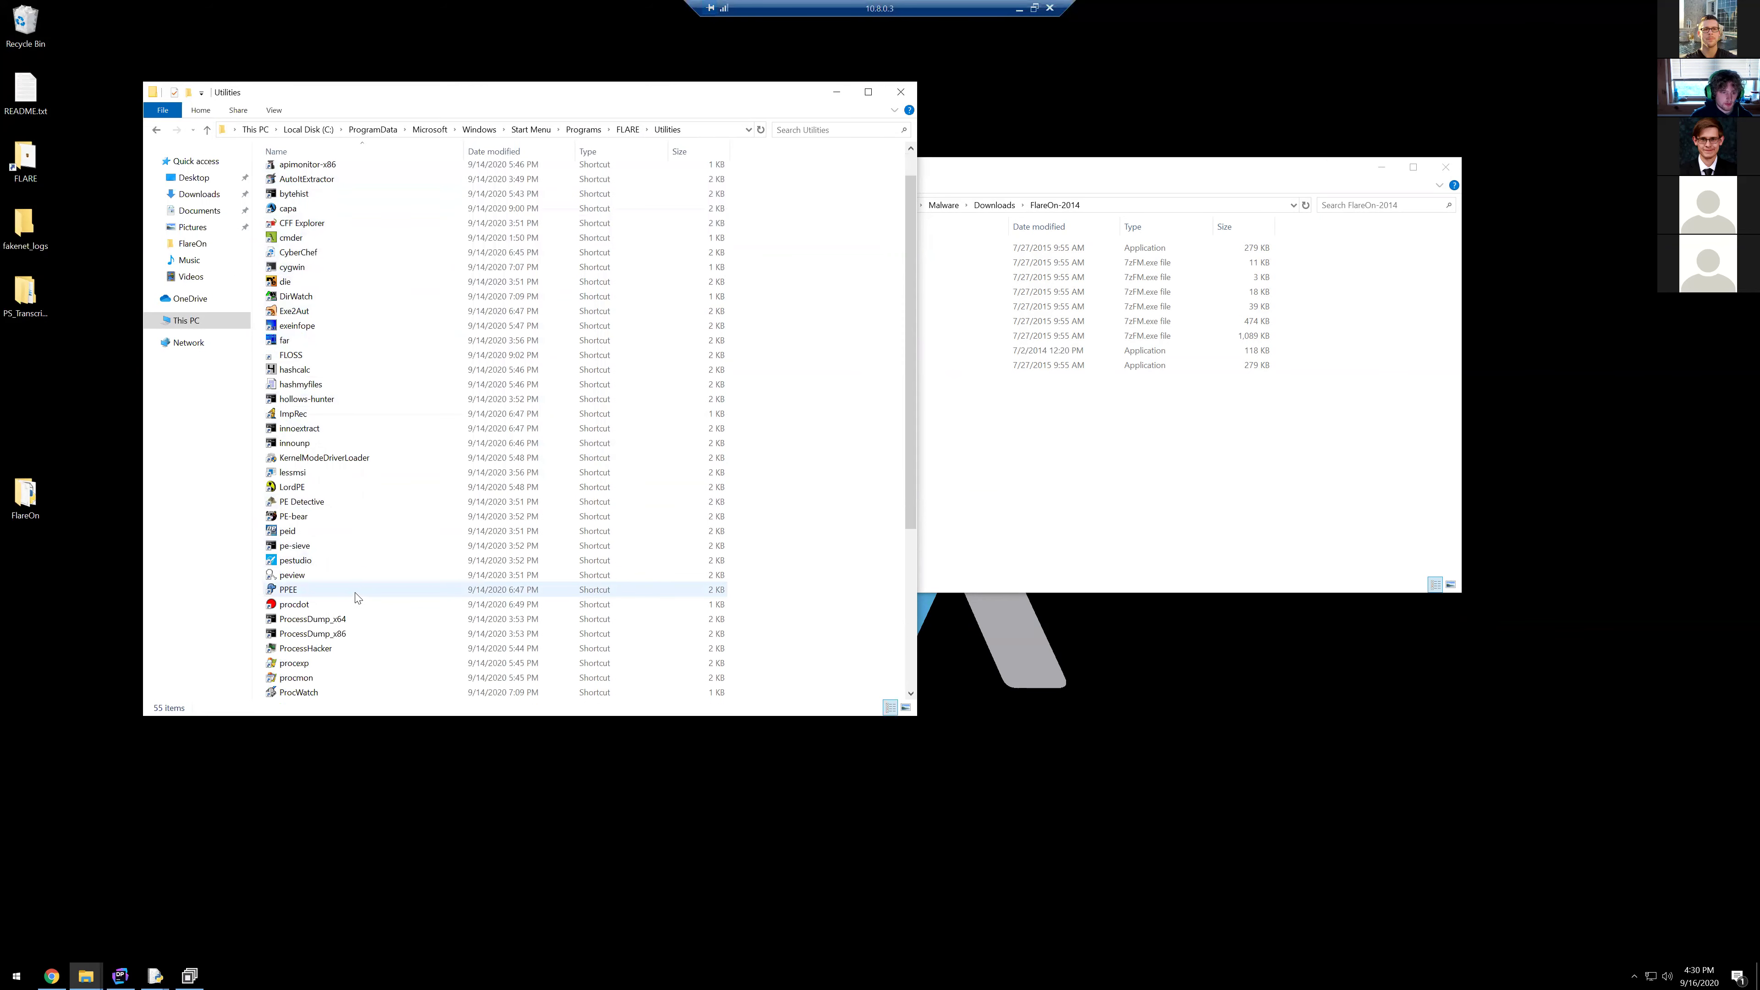
scroll(351, 659, down, 3)
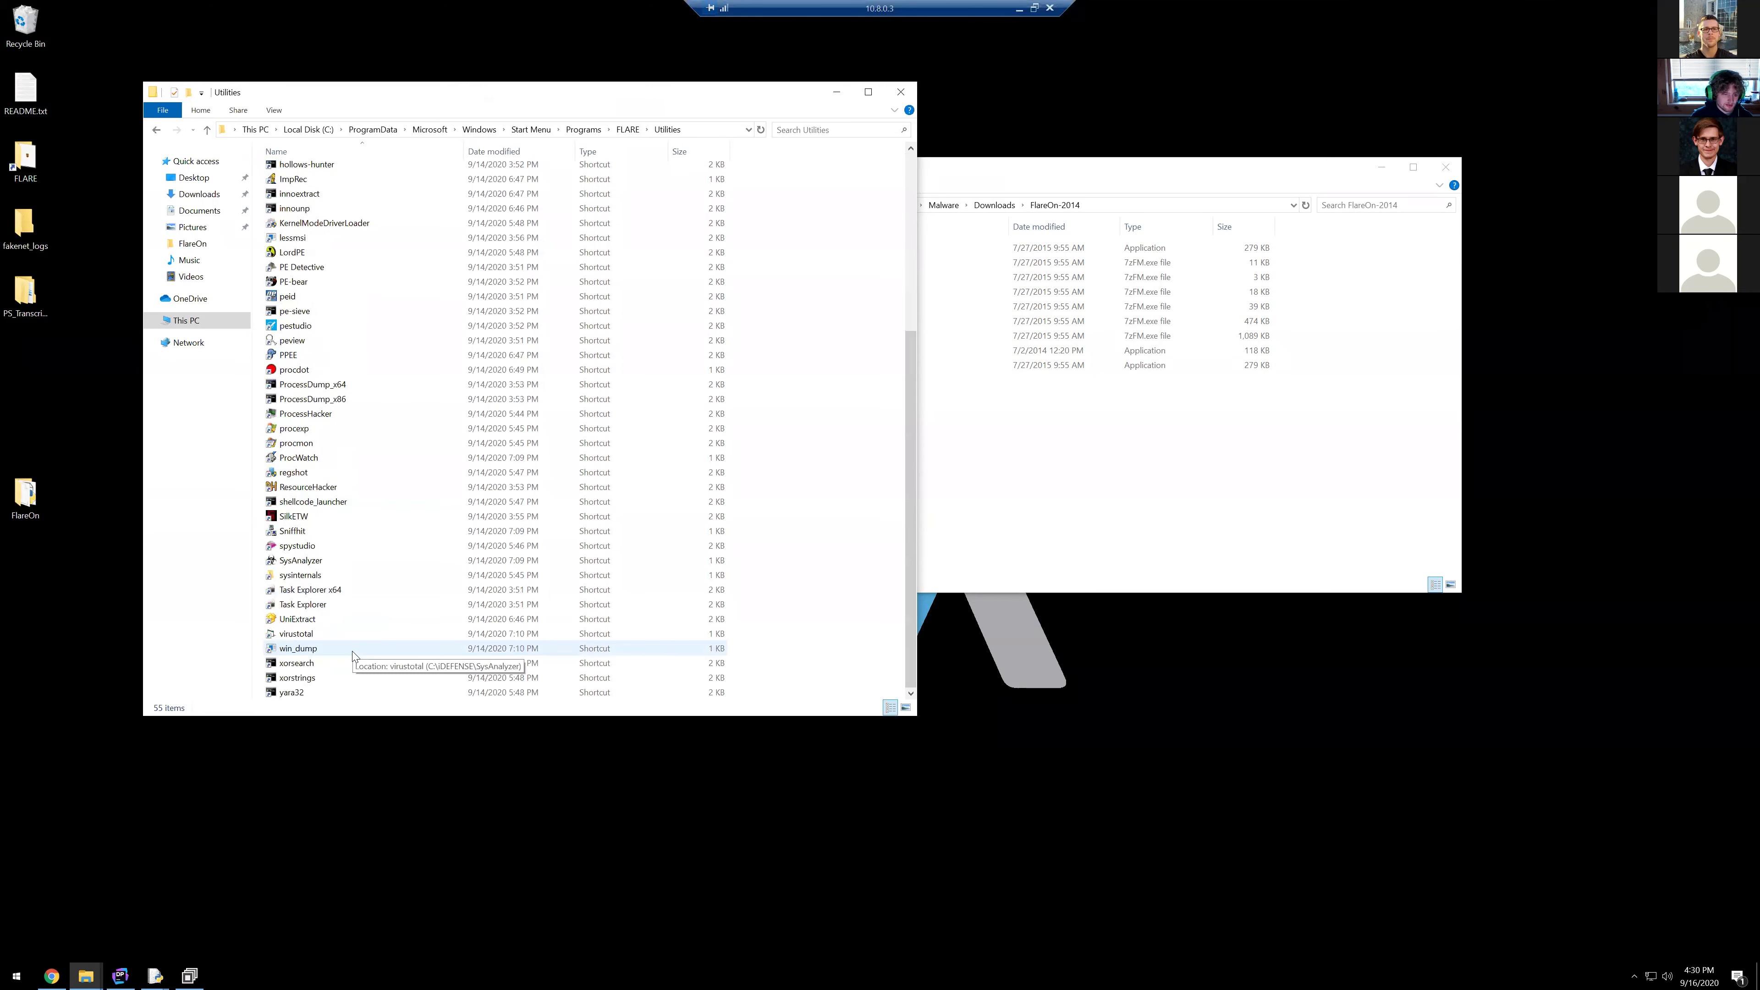
scroll(354, 649, up, 6)
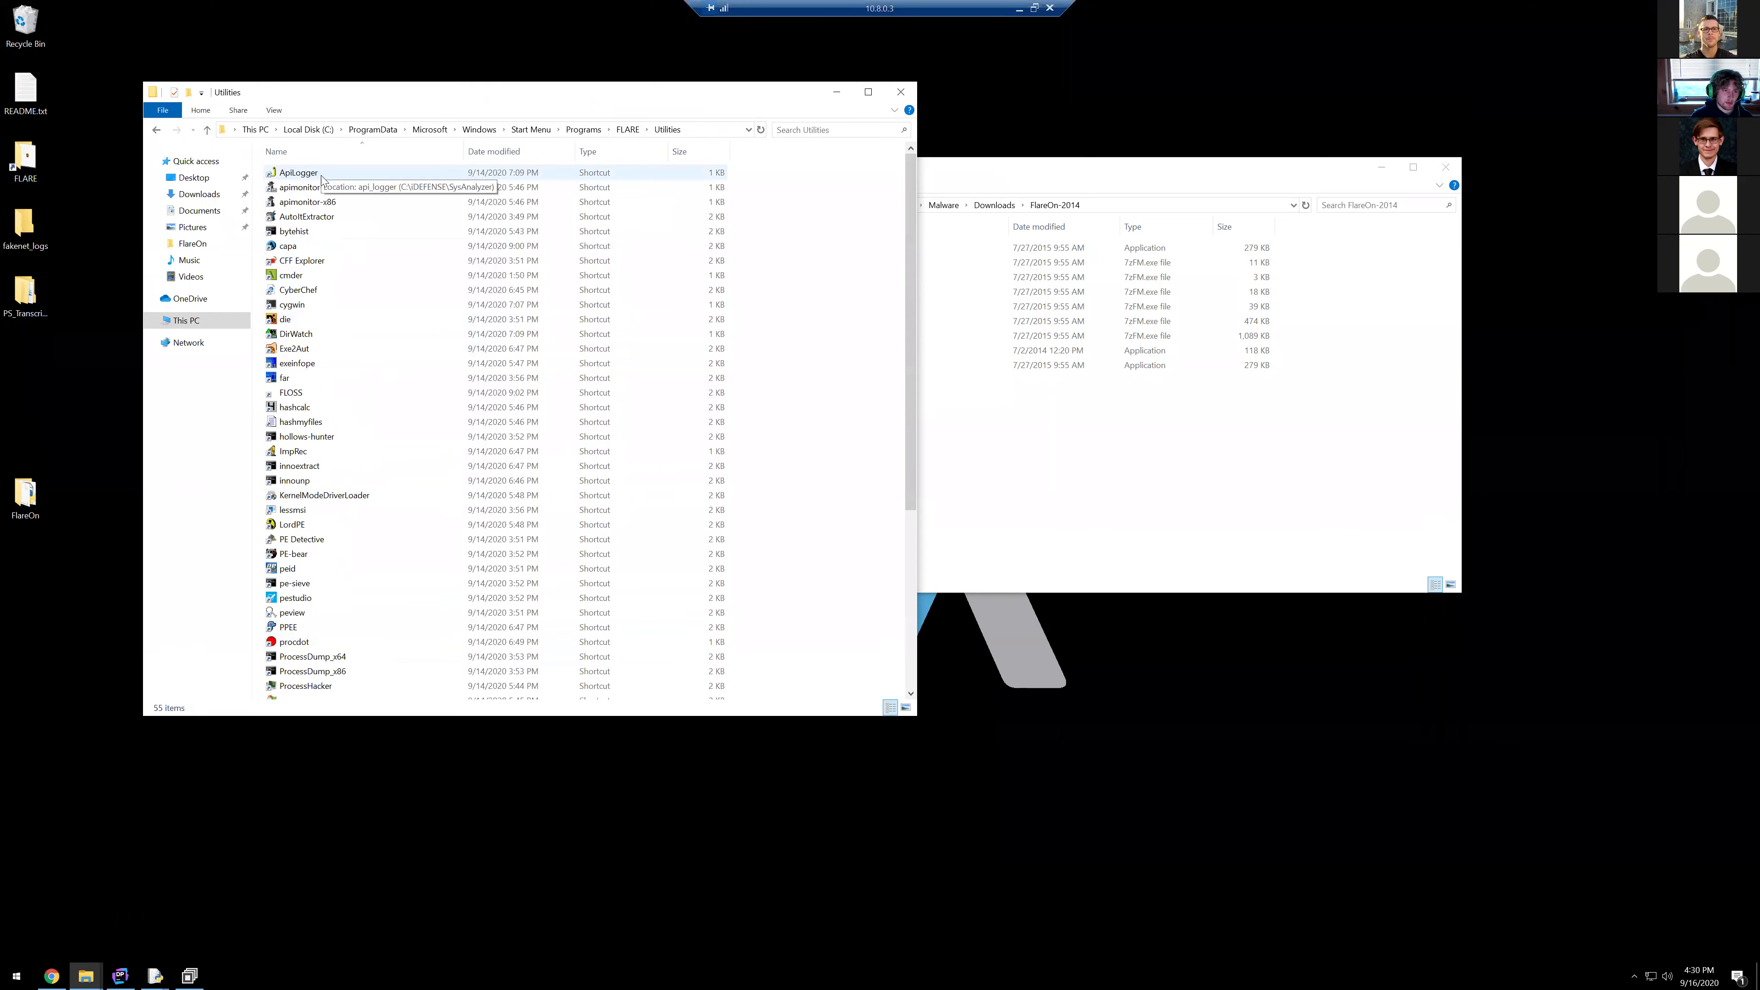
Step: Point out the cmder and cygwin shortcuts in the Utilities folder and launch exeinfope
click(332, 276)
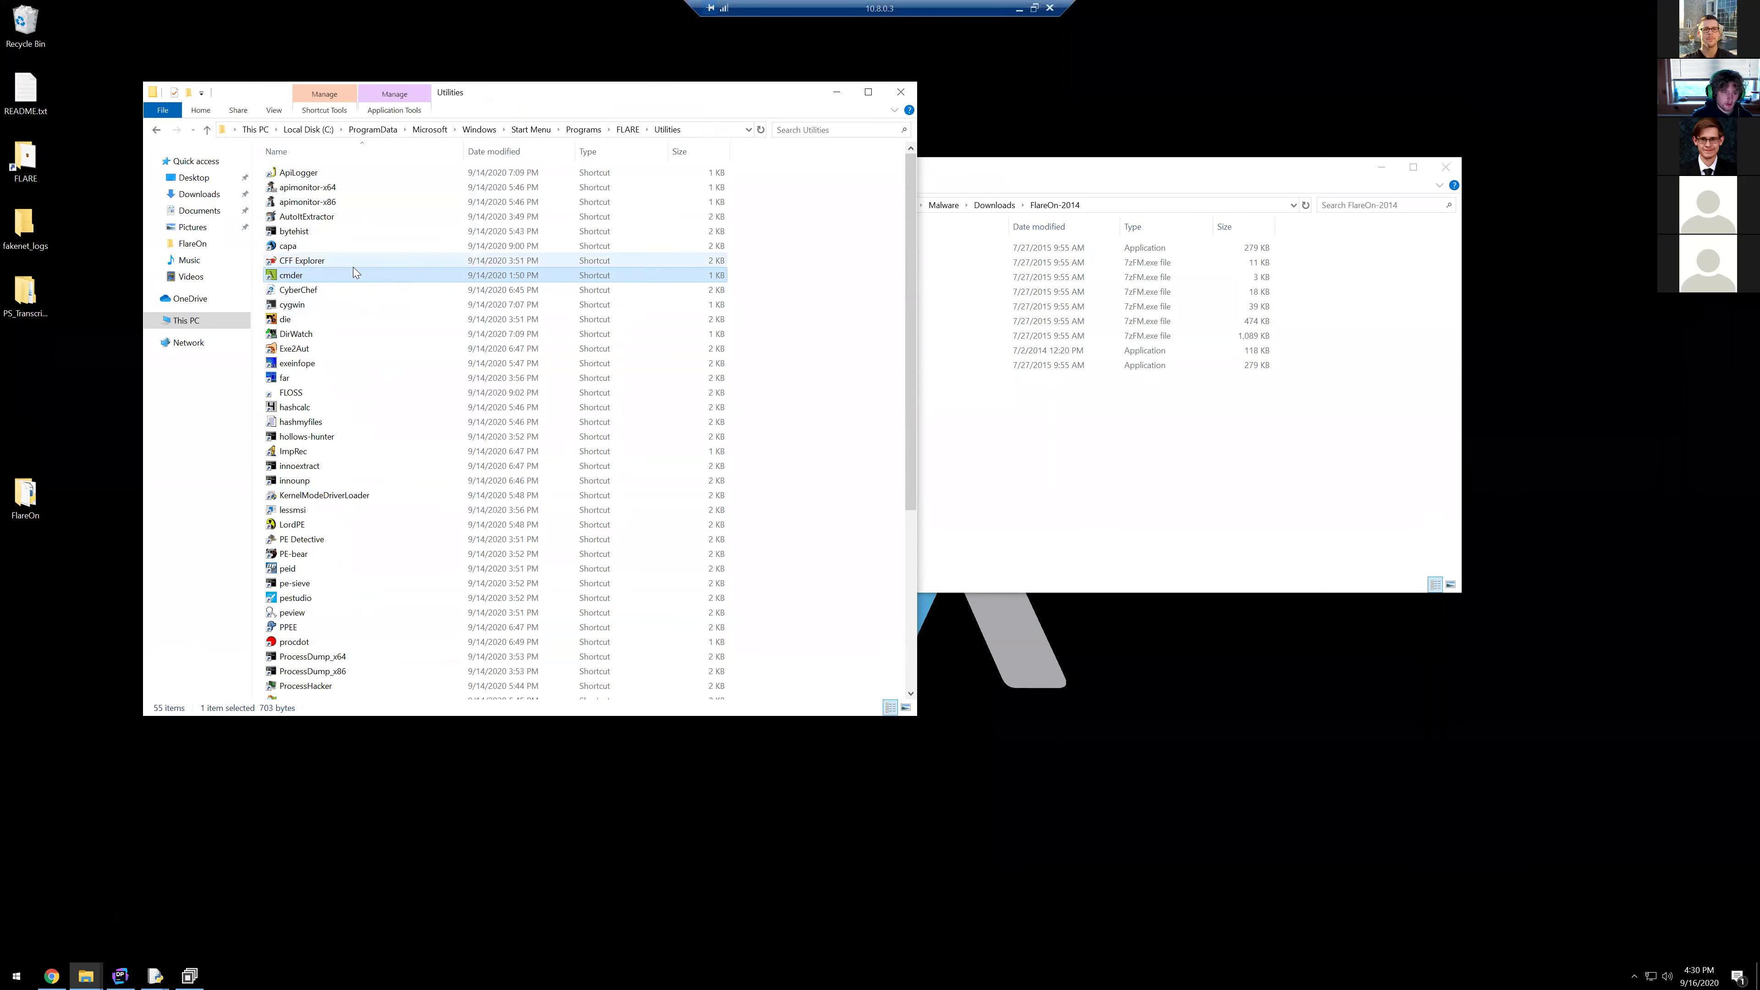
click(317, 306)
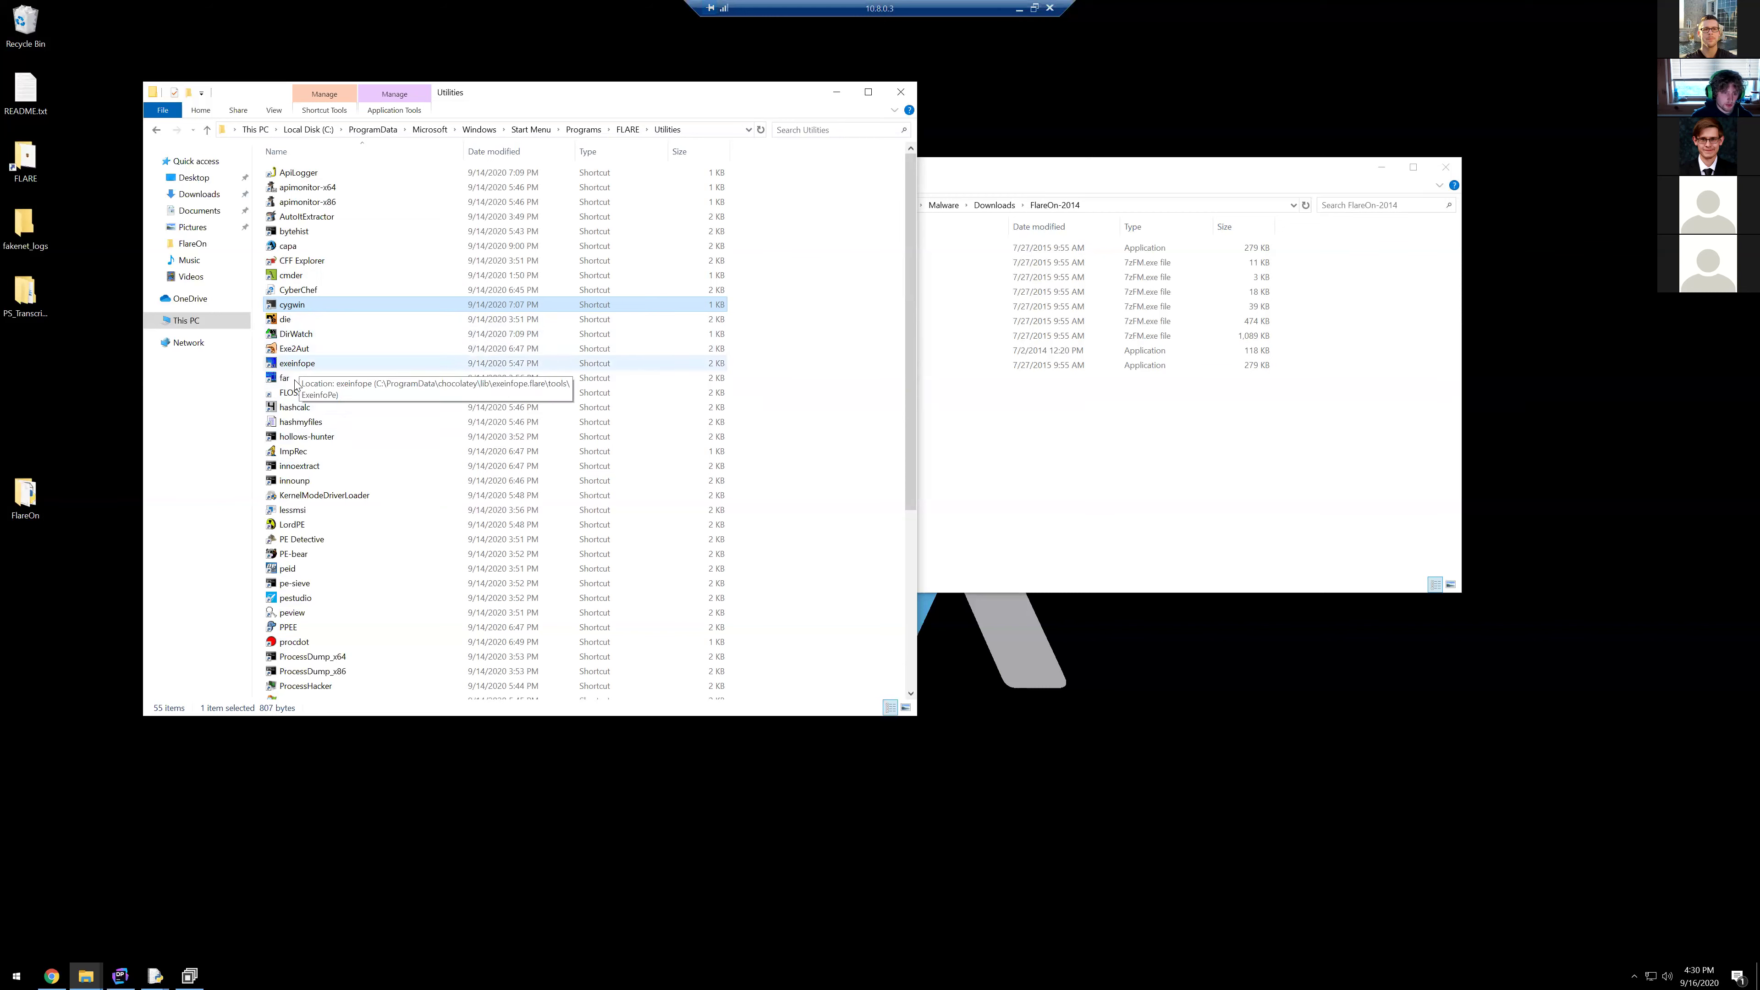
click(302, 364)
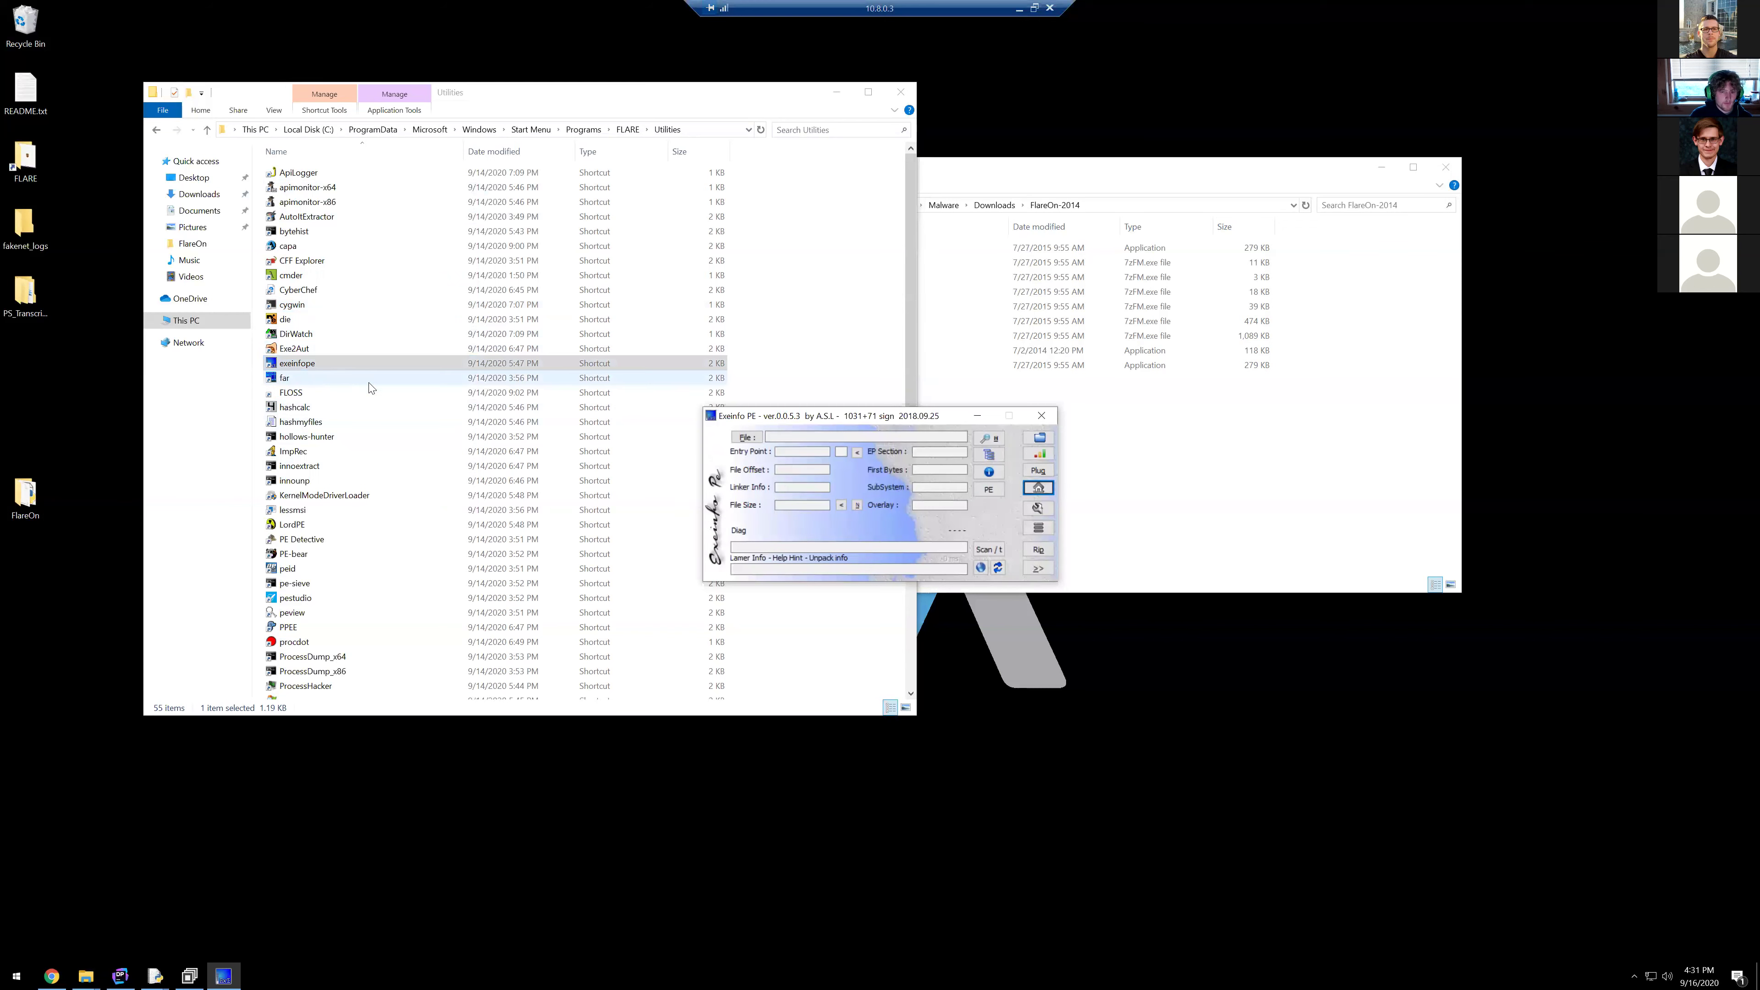
Step: Place the Exeinfo PE window beside the FlareOn-2014 folder and load Challenge1.exe into it for analysis
drag(840, 418, 799, 436)
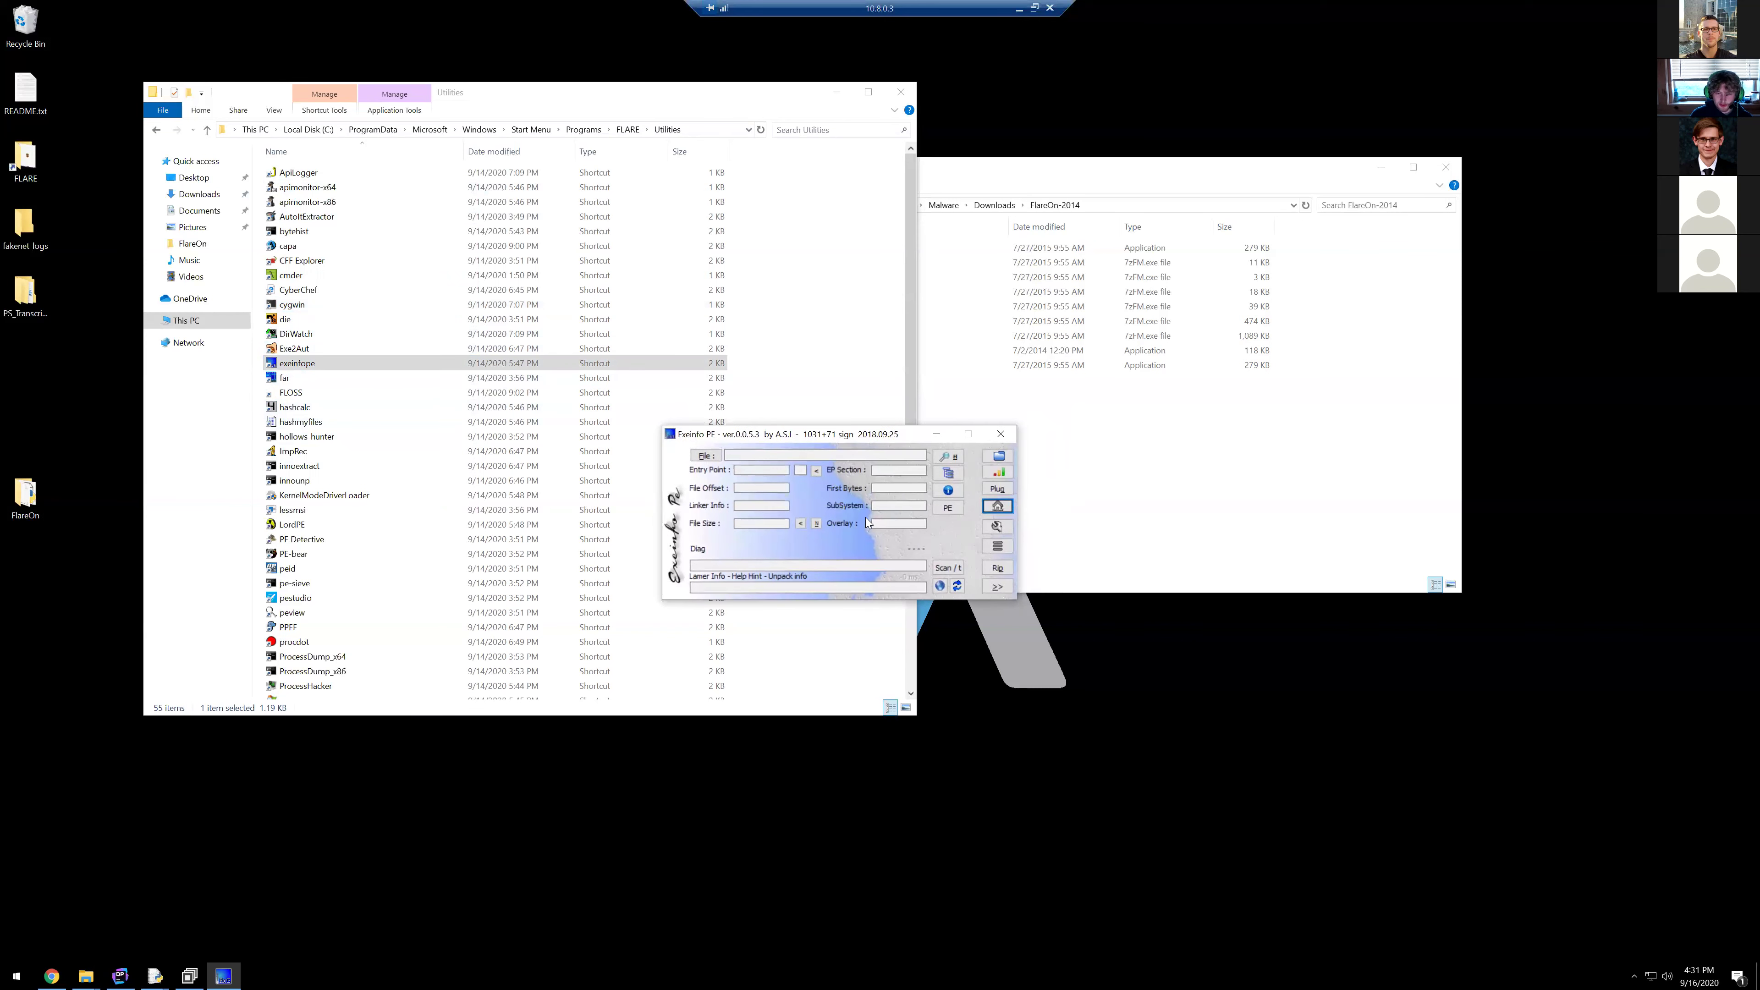
click(909, 524)
click(1122, 462)
drag(872, 439, 428, 306)
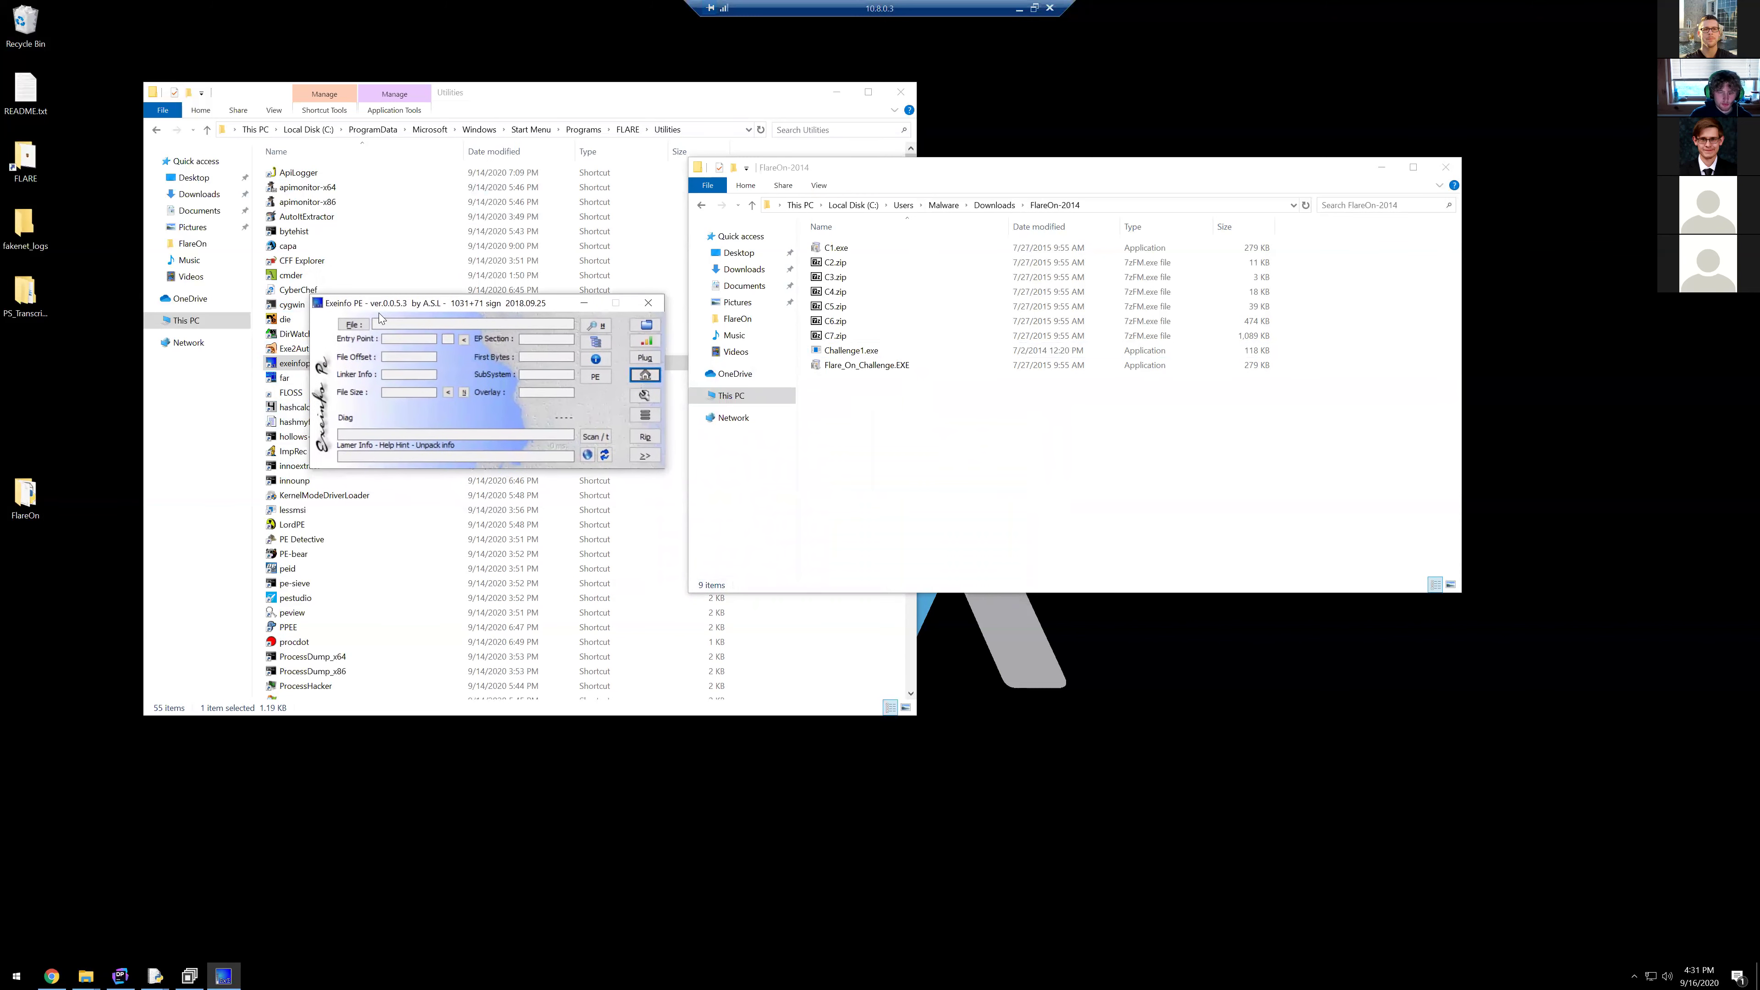
click(856, 352)
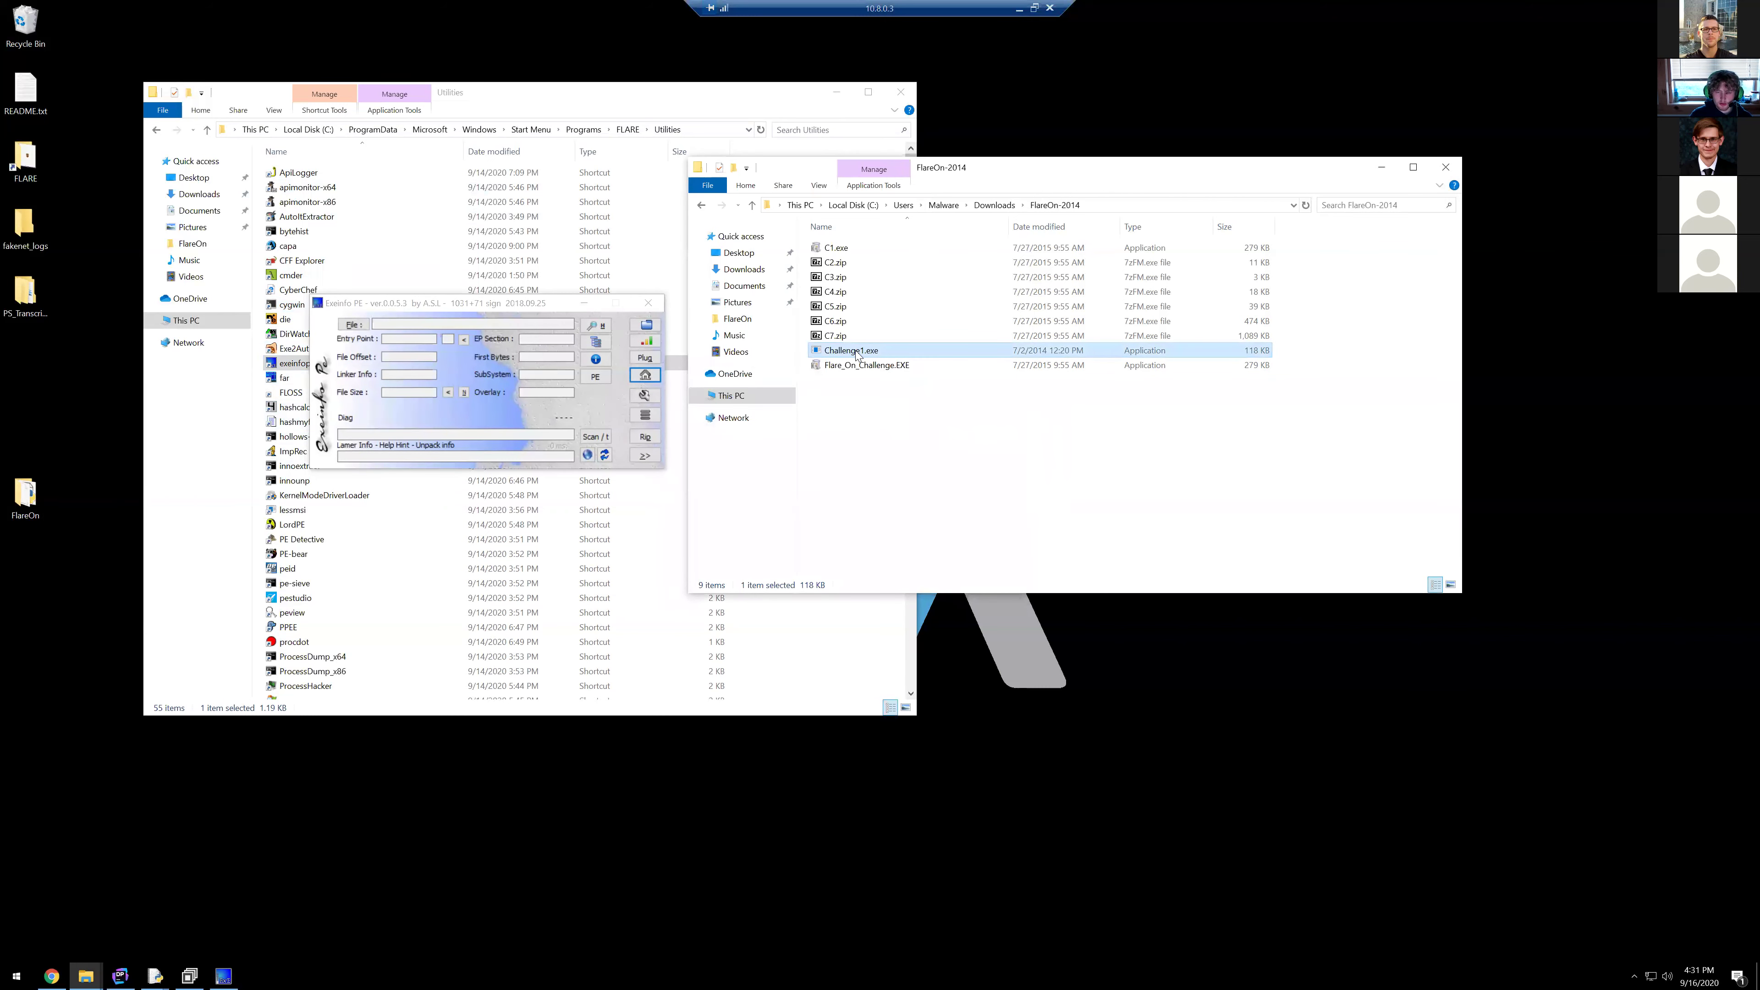
drag(860, 355, 429, 374)
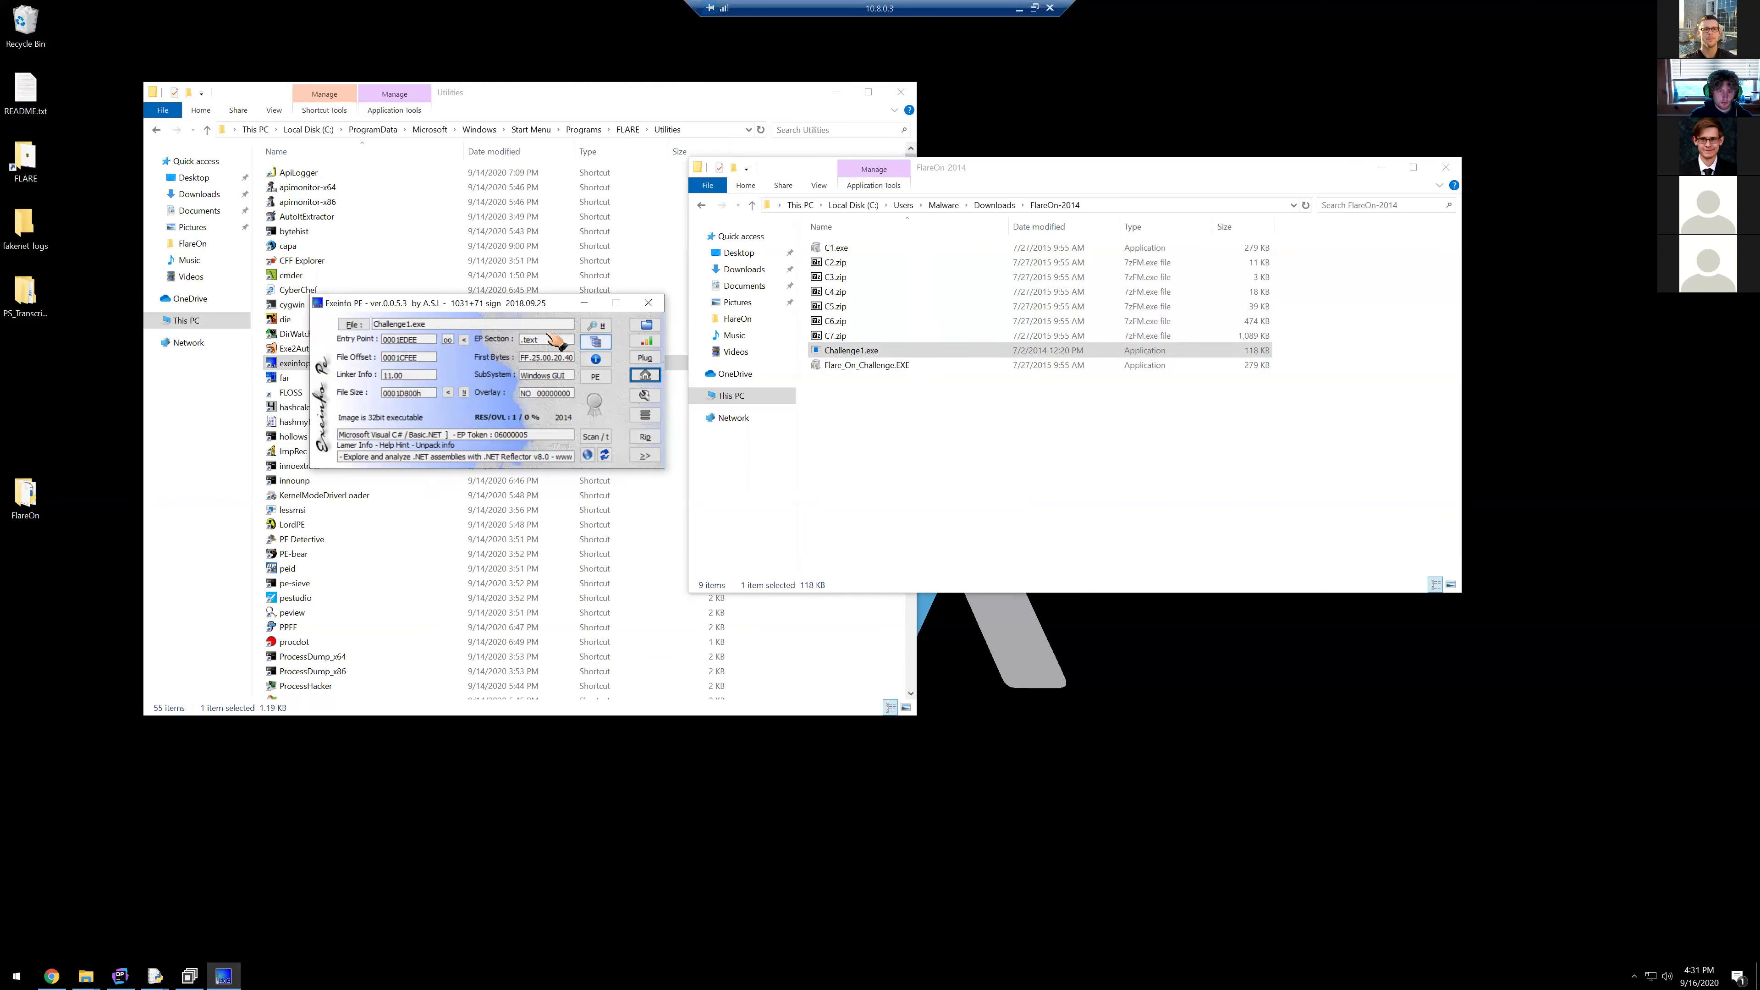
Step: Inspect the sections of Challenge1.exe in the Sections viewer, widening its columns to read them, and close the viewer
click(596, 326)
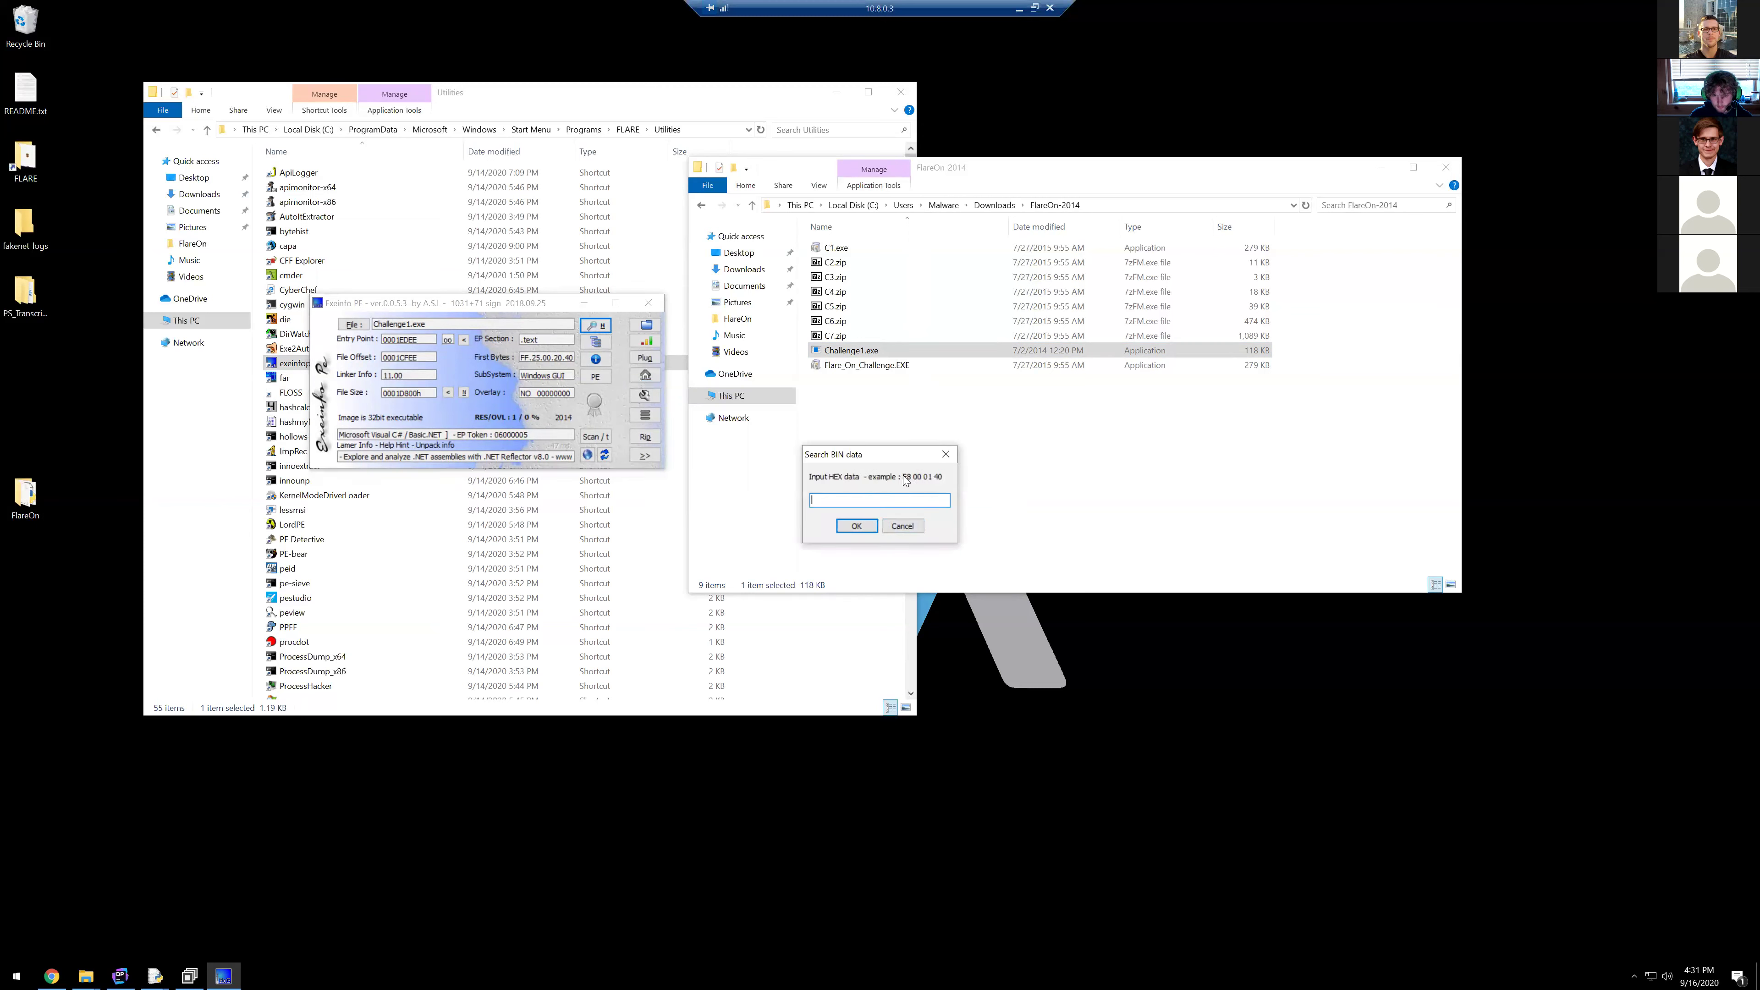
click(903, 526)
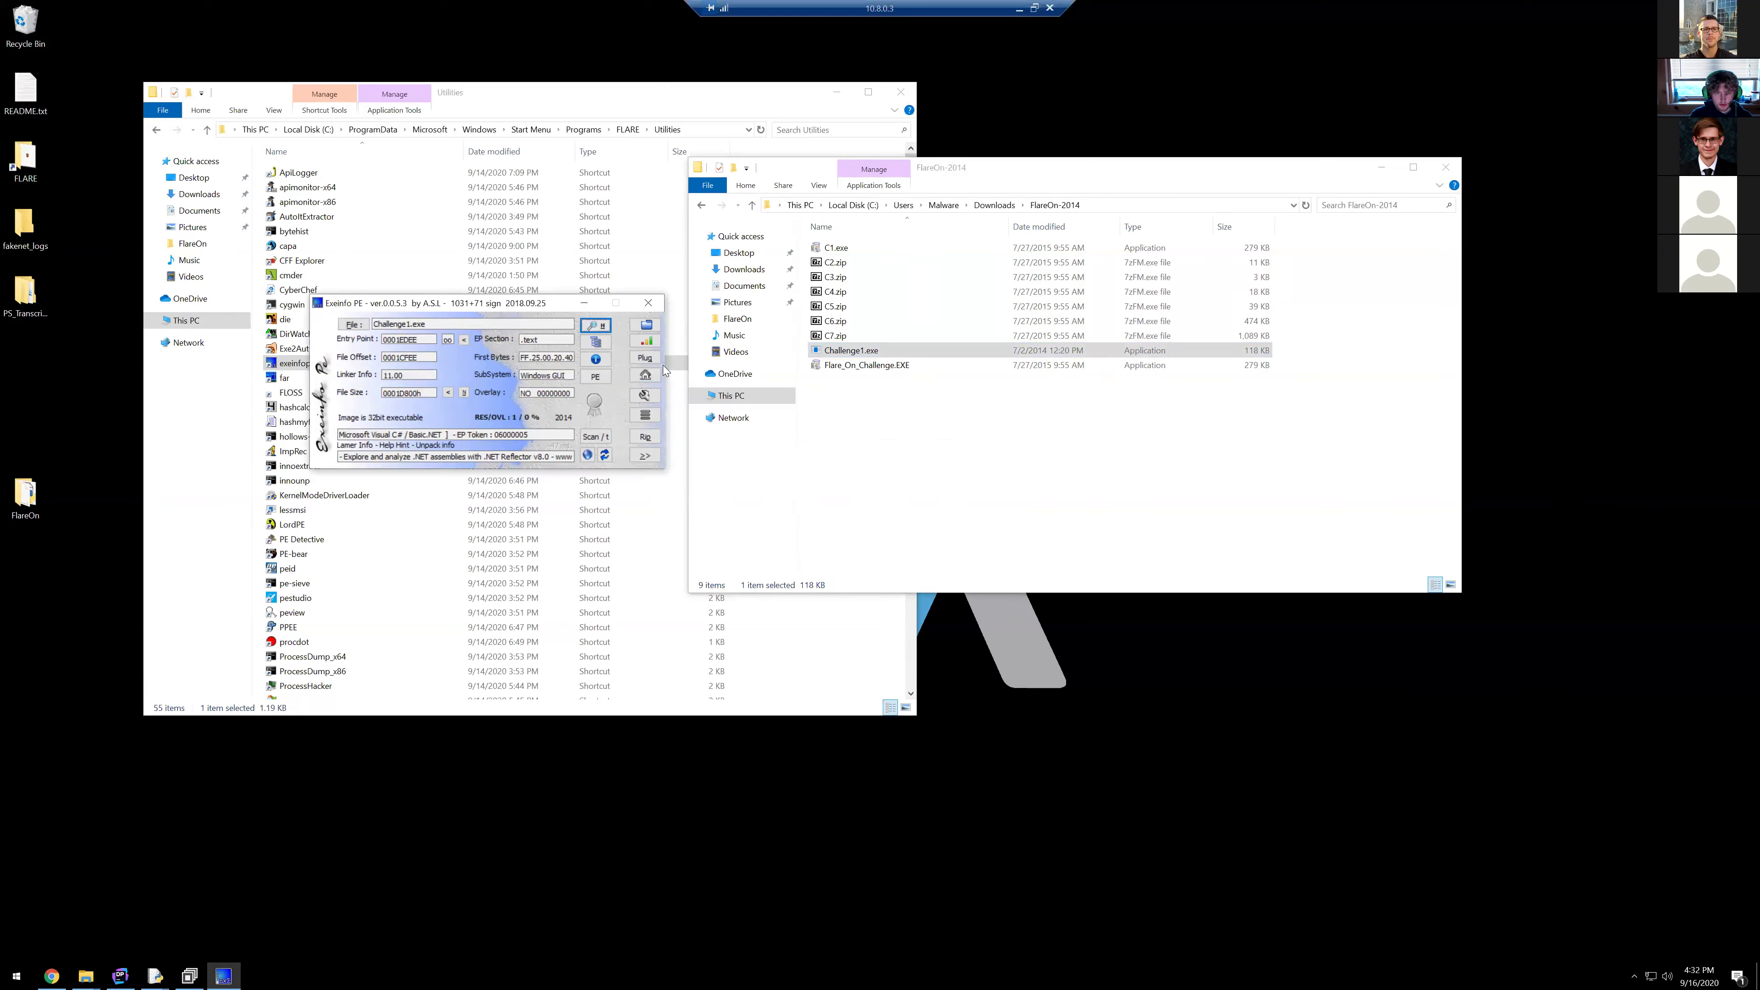
click(595, 341)
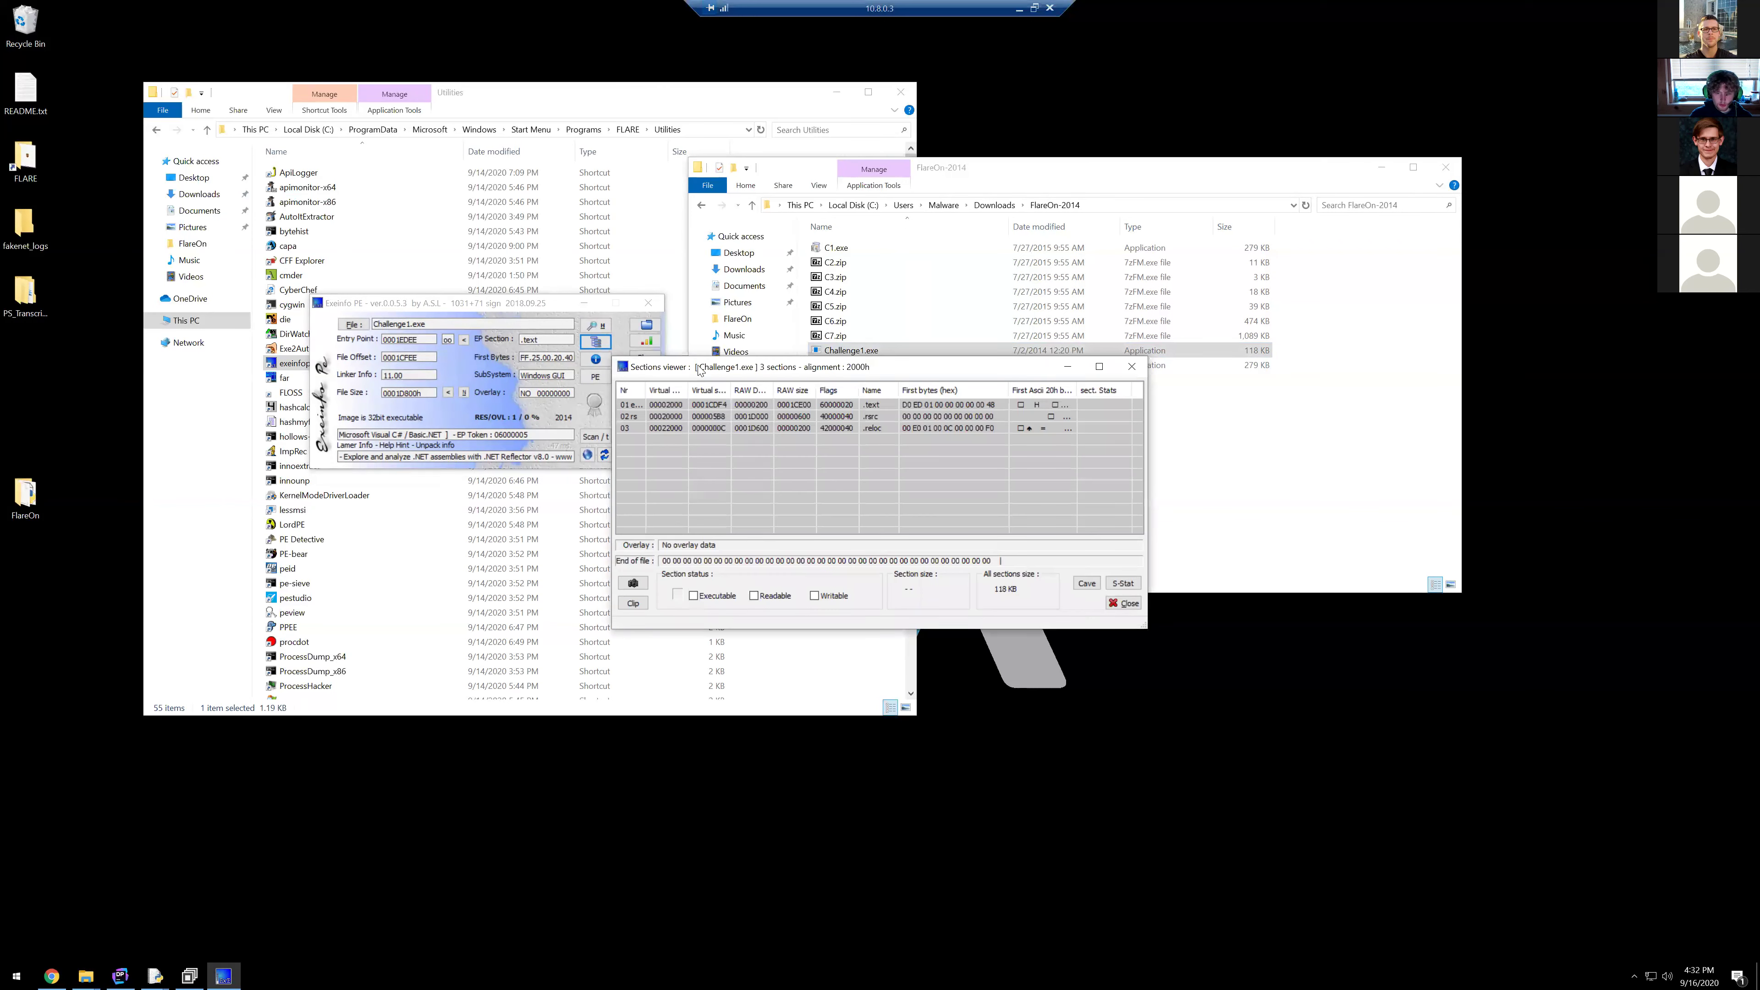
click(633, 404)
click(634, 416)
click(636, 429)
click(632, 405)
drag(660, 388, 745, 390)
drag(957, 390, 974, 391)
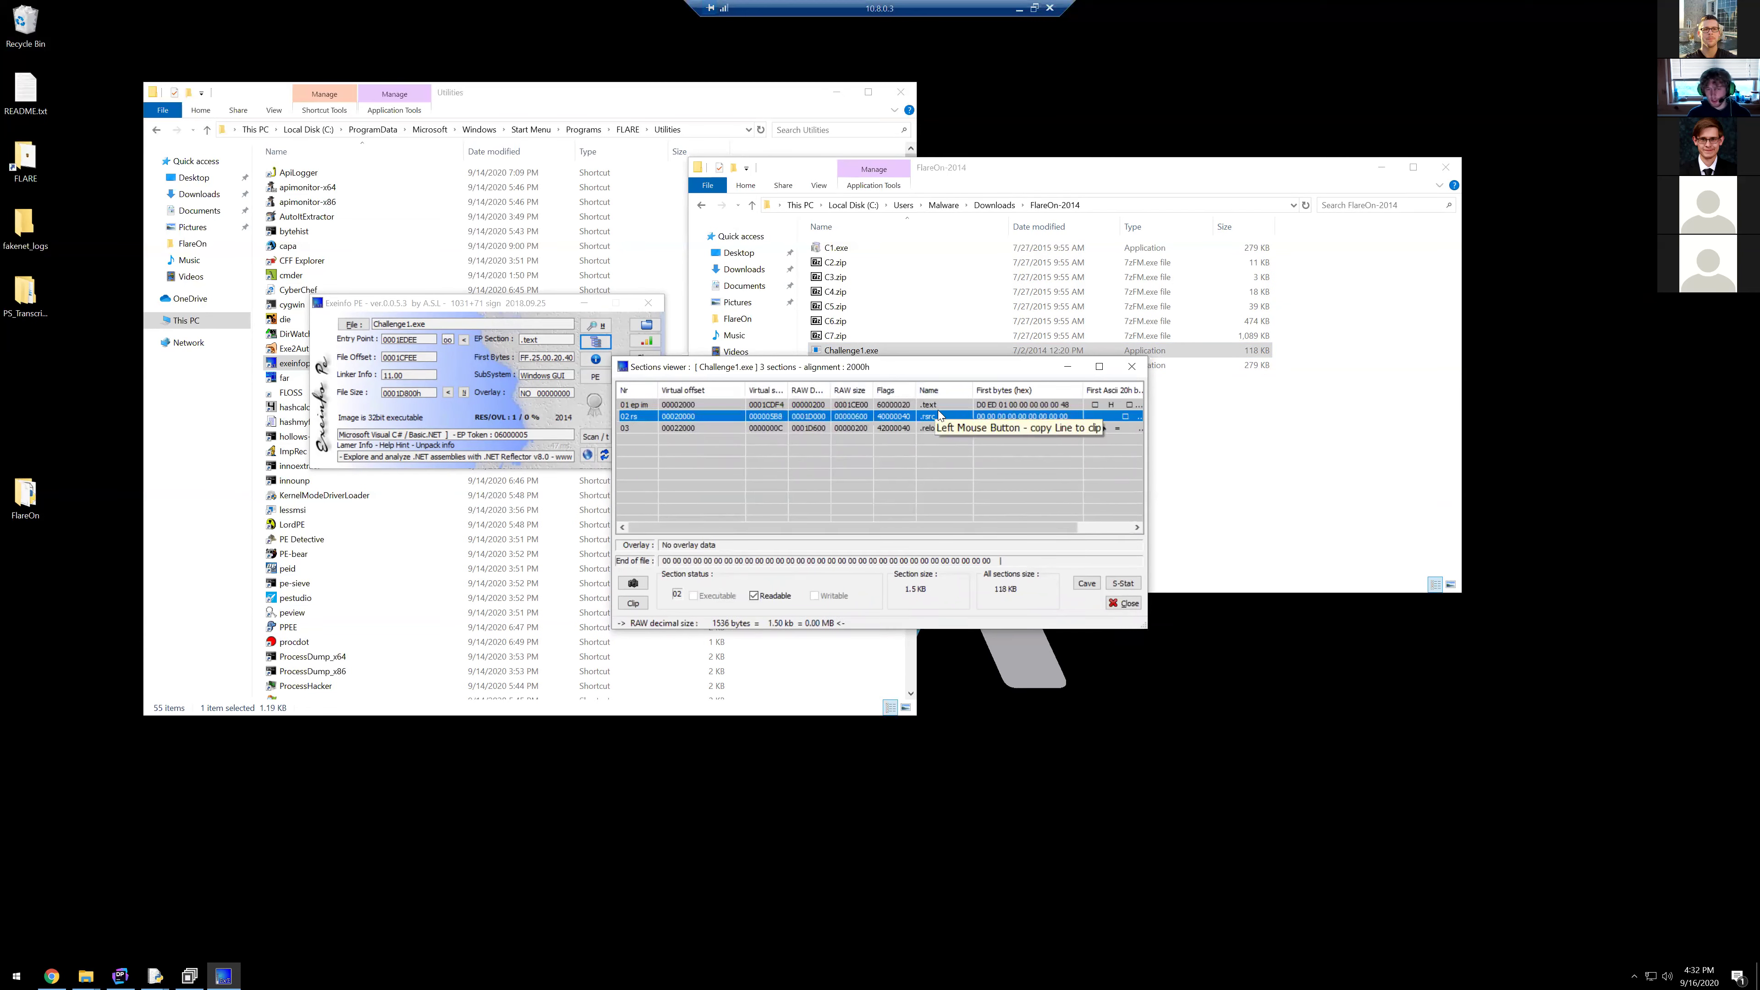
click(1124, 602)
Step: Review the version info of Challenge1.exe, including its original filename and product name, and close the viewer
click(605, 364)
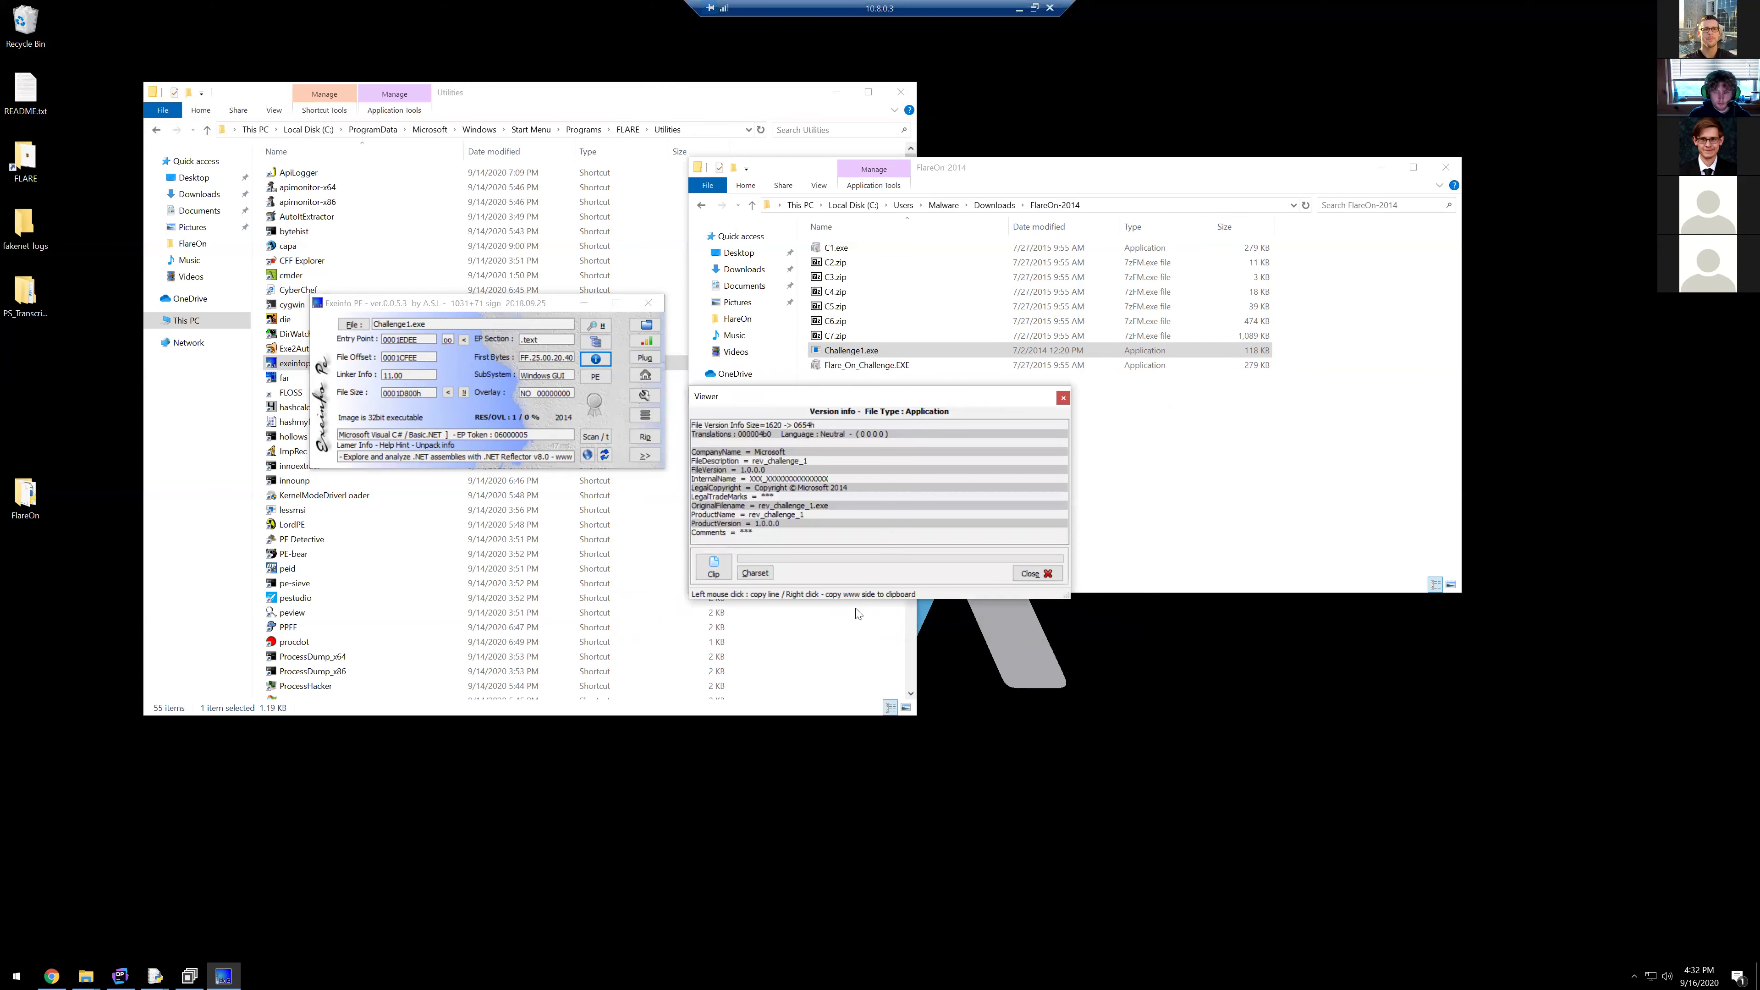
click(761, 498)
click(769, 511)
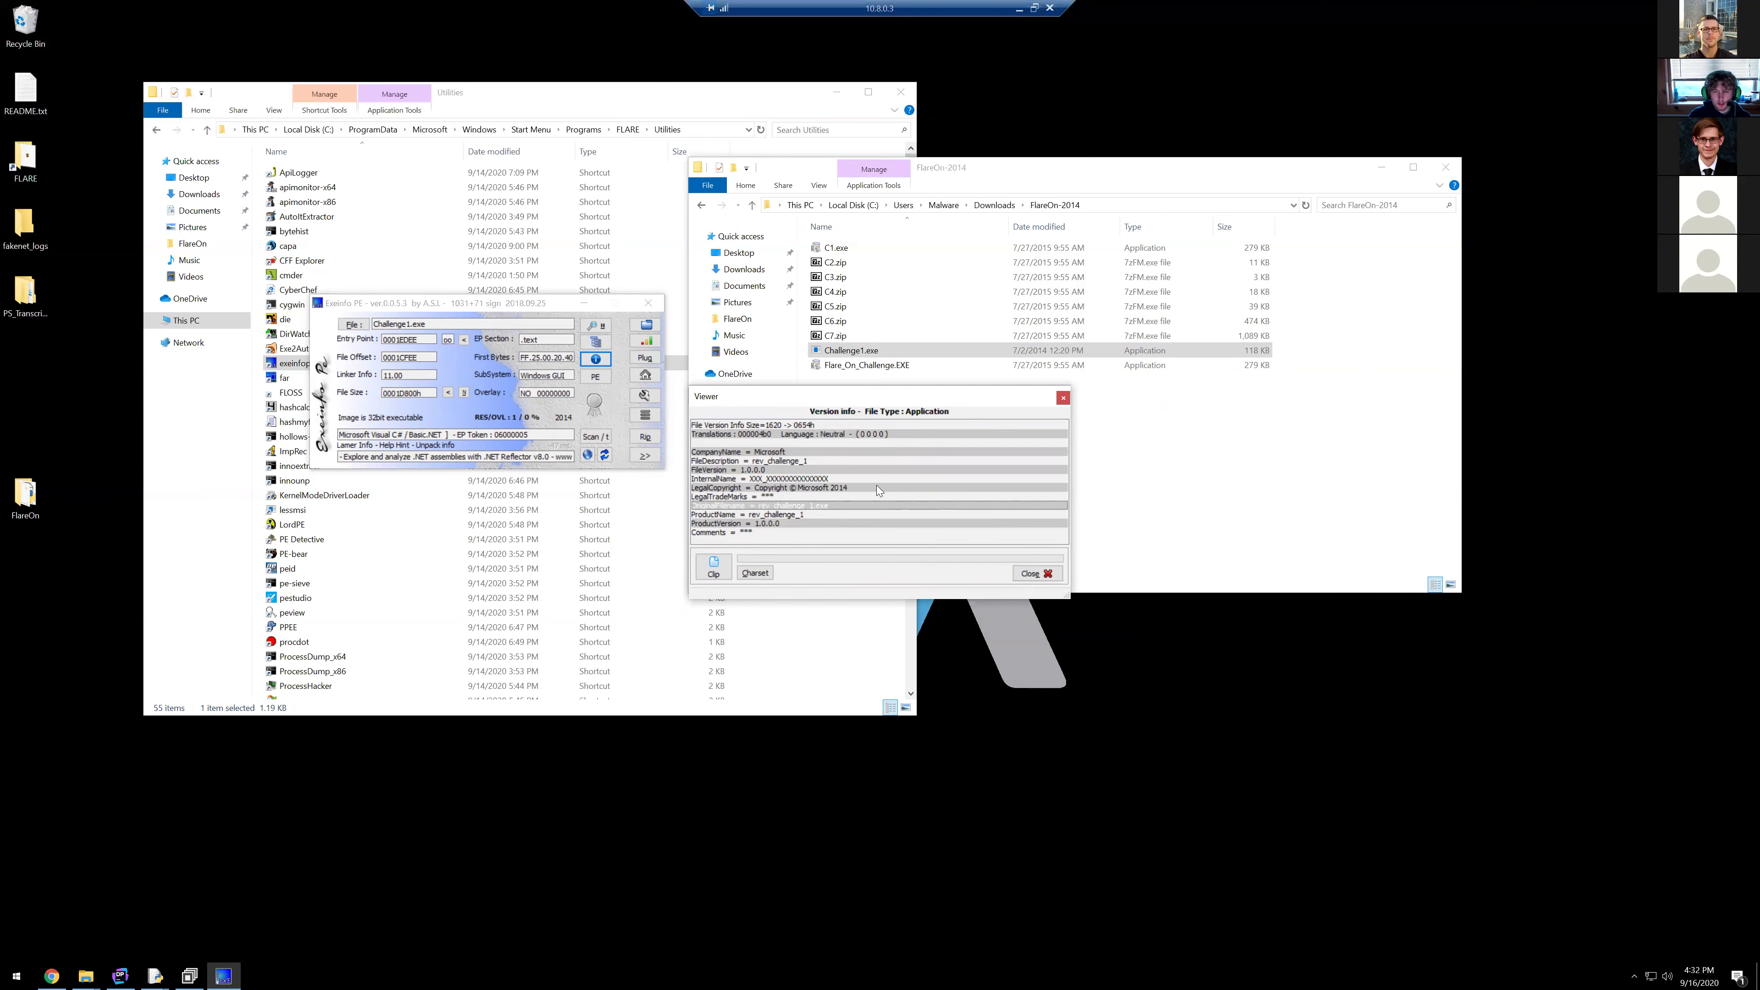
click(1043, 573)
Step: Examine the PE header info of Challenge1.exe, close it and highlight part of the detected compiler line in Exeinfo PE
click(600, 377)
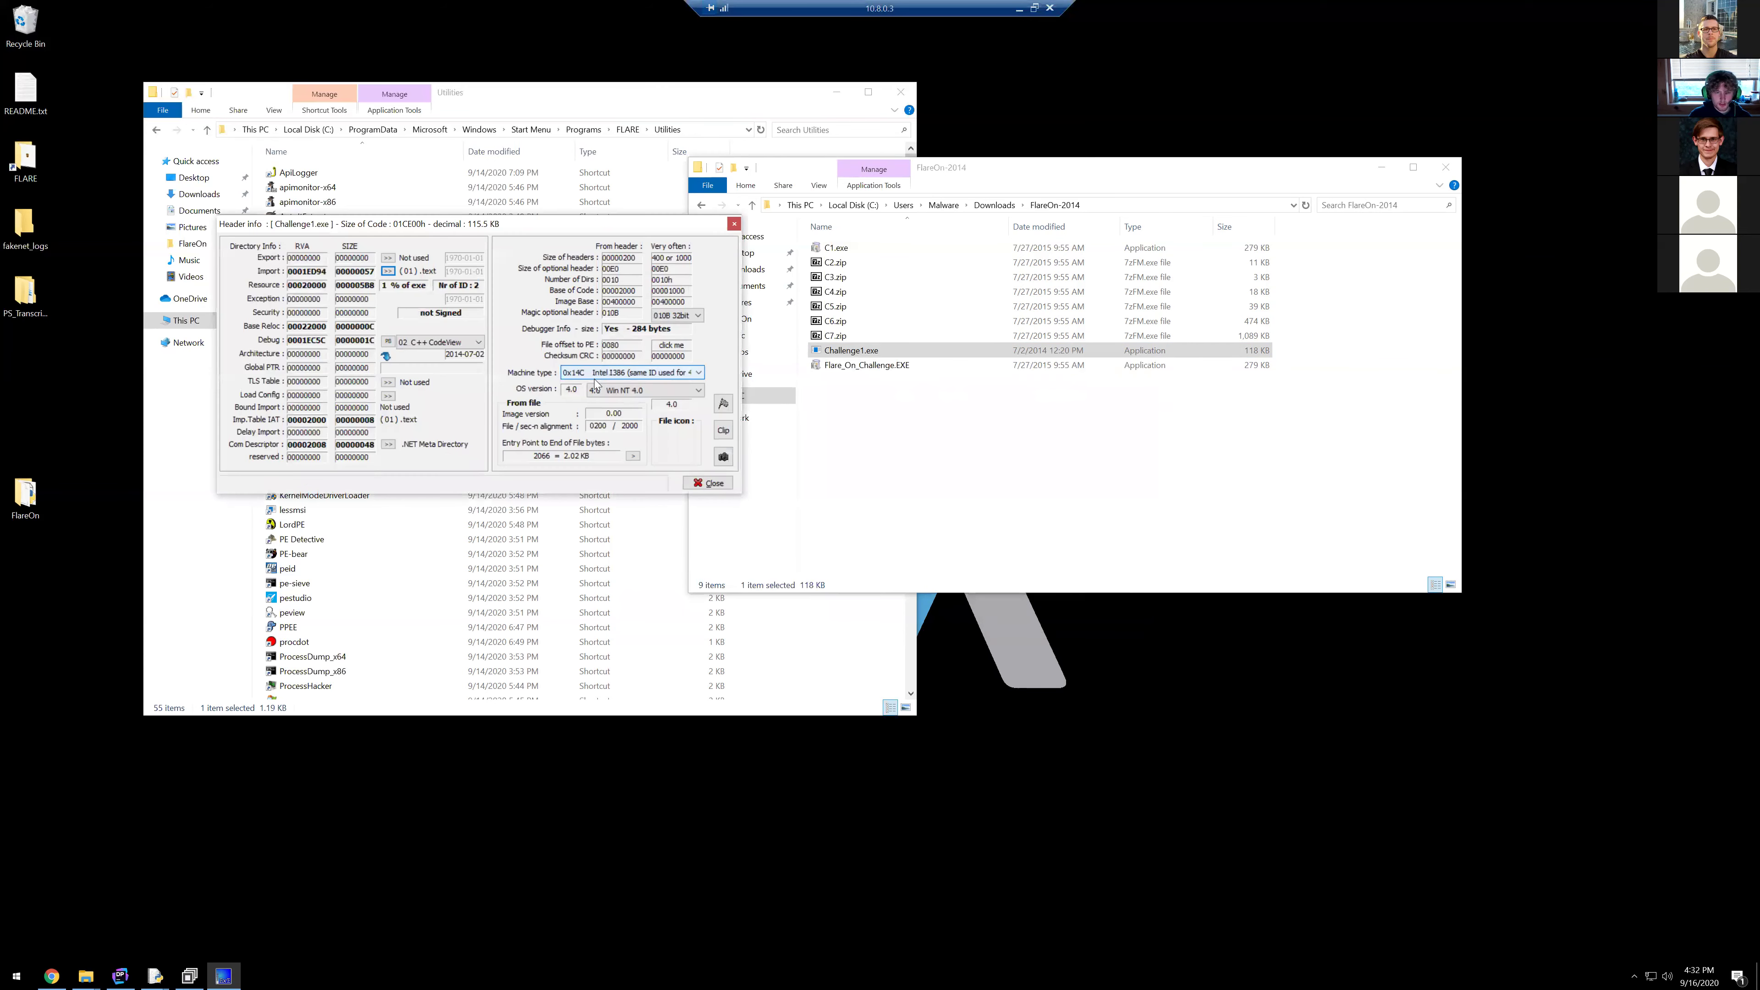
drag(486, 223, 508, 487)
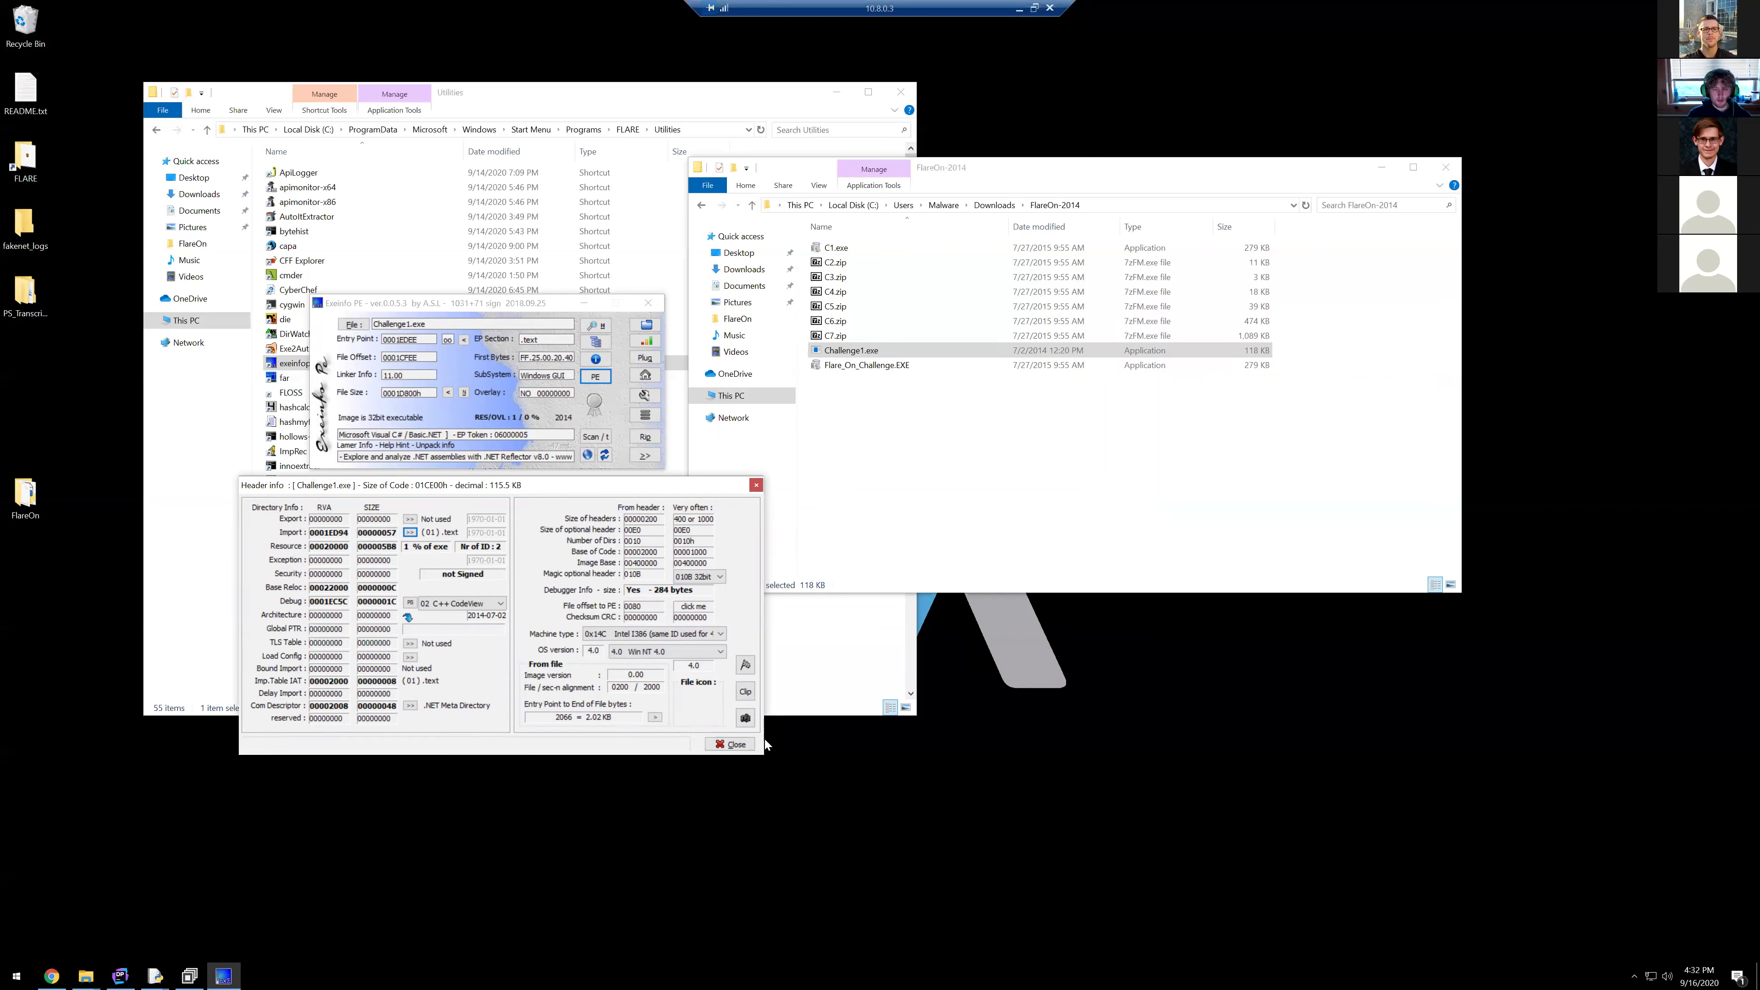
click(735, 745)
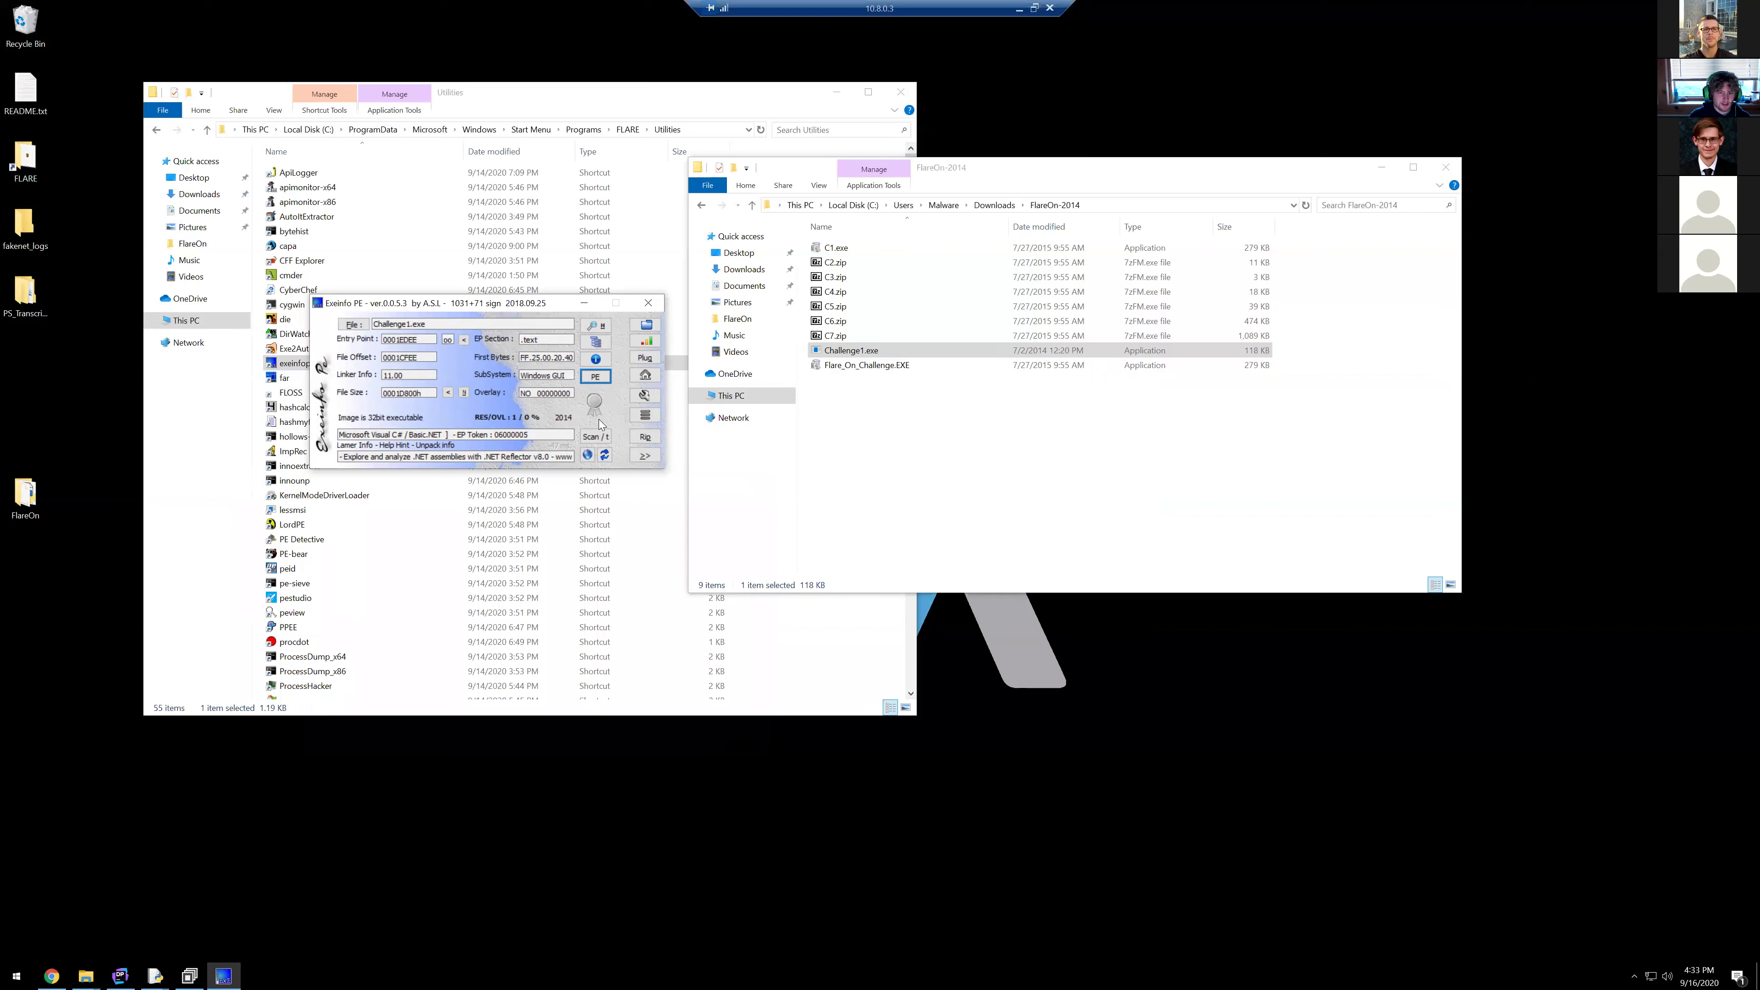
drag(547, 435, 409, 434)
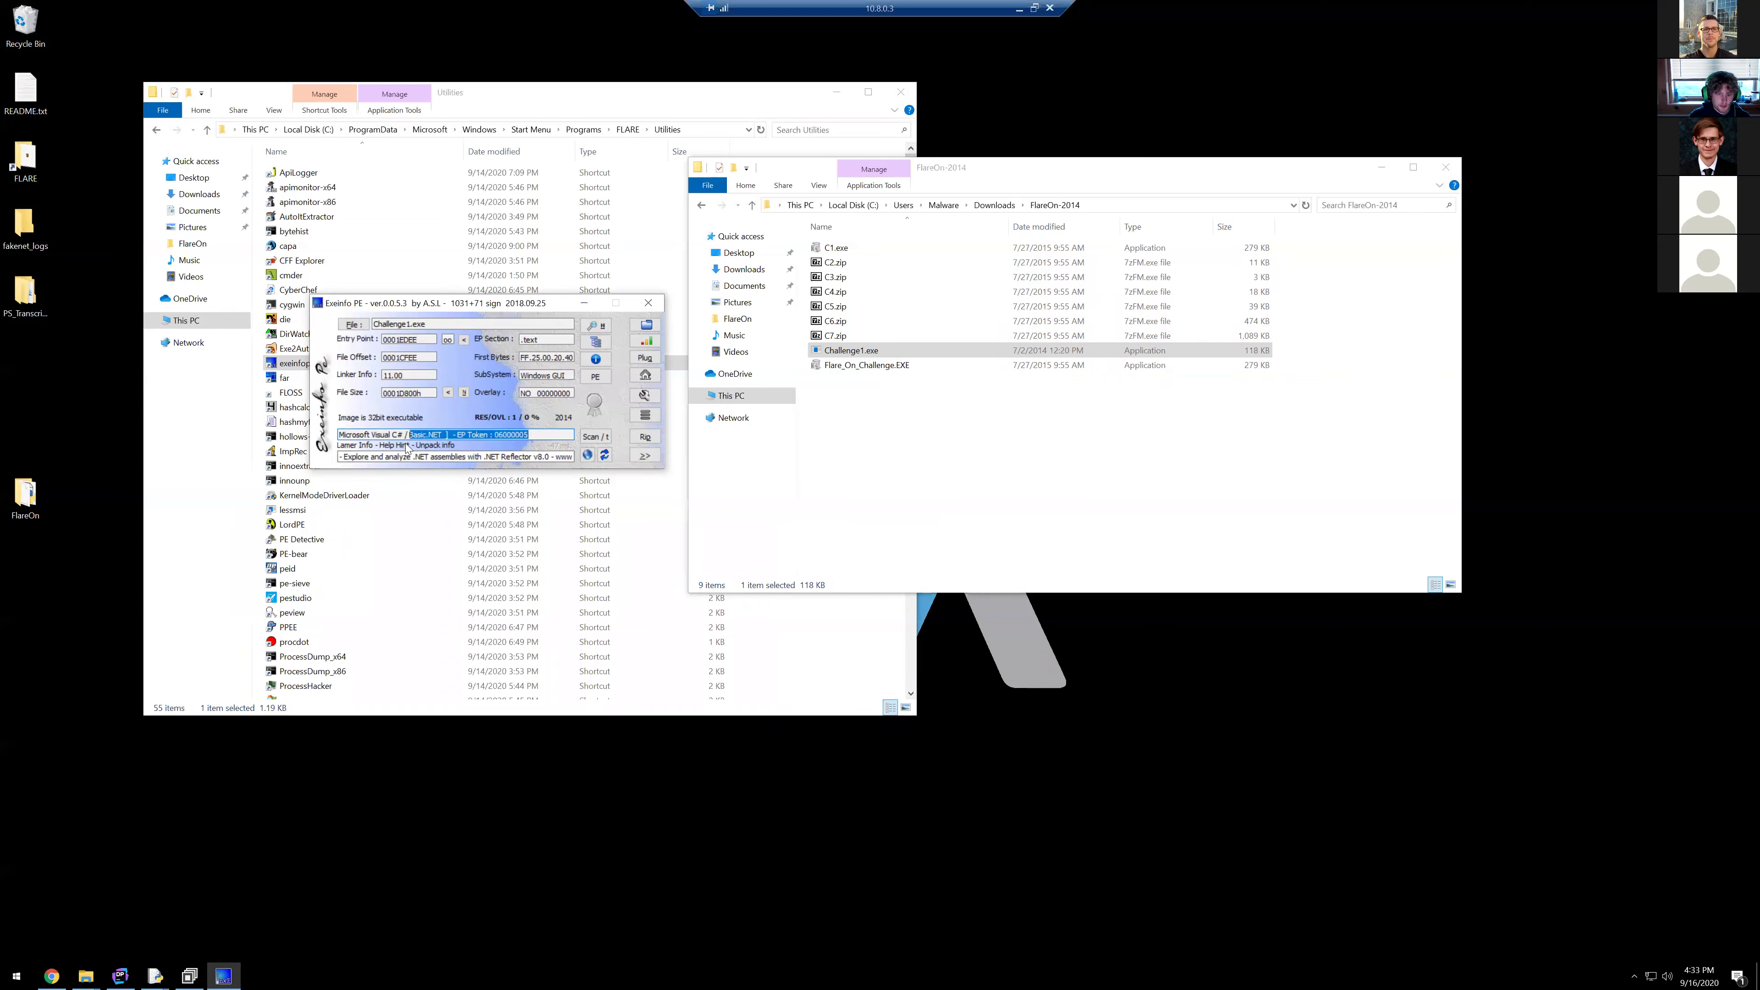
Step: Highlight the hint about analysing .NET assemblies in Exeinfo PE's unpack info line to read it in full
click(379, 452)
drag(341, 456, 460, 458)
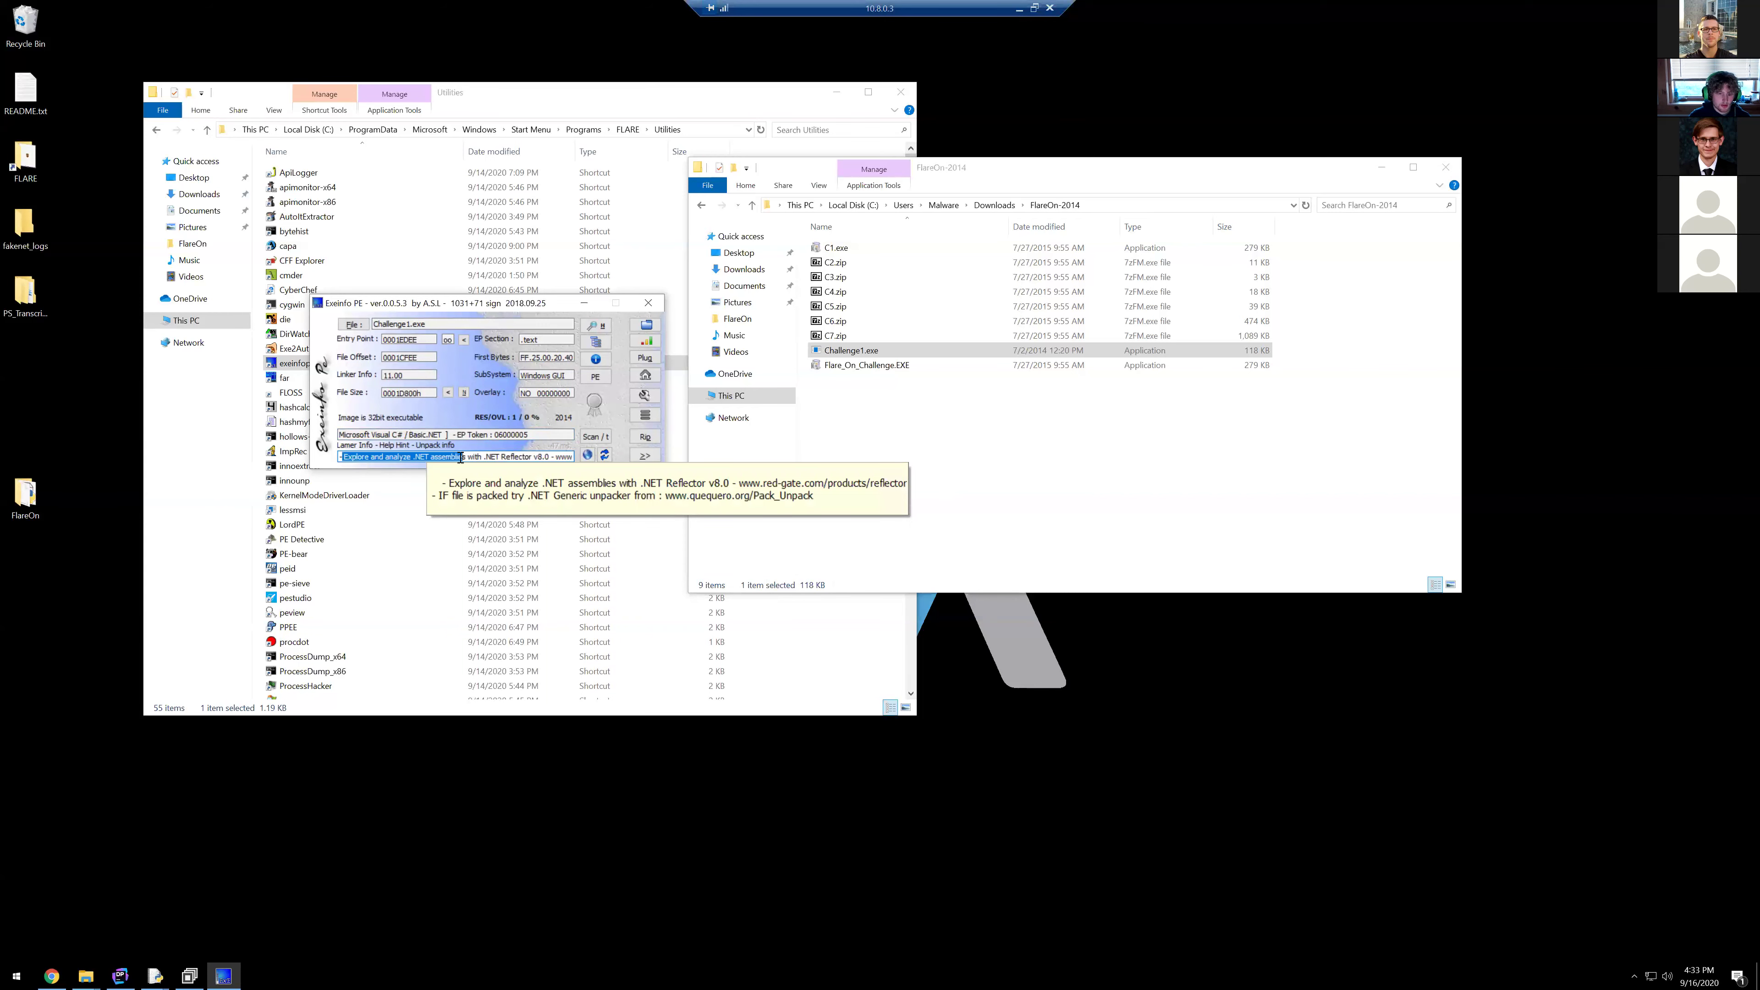
click(502, 459)
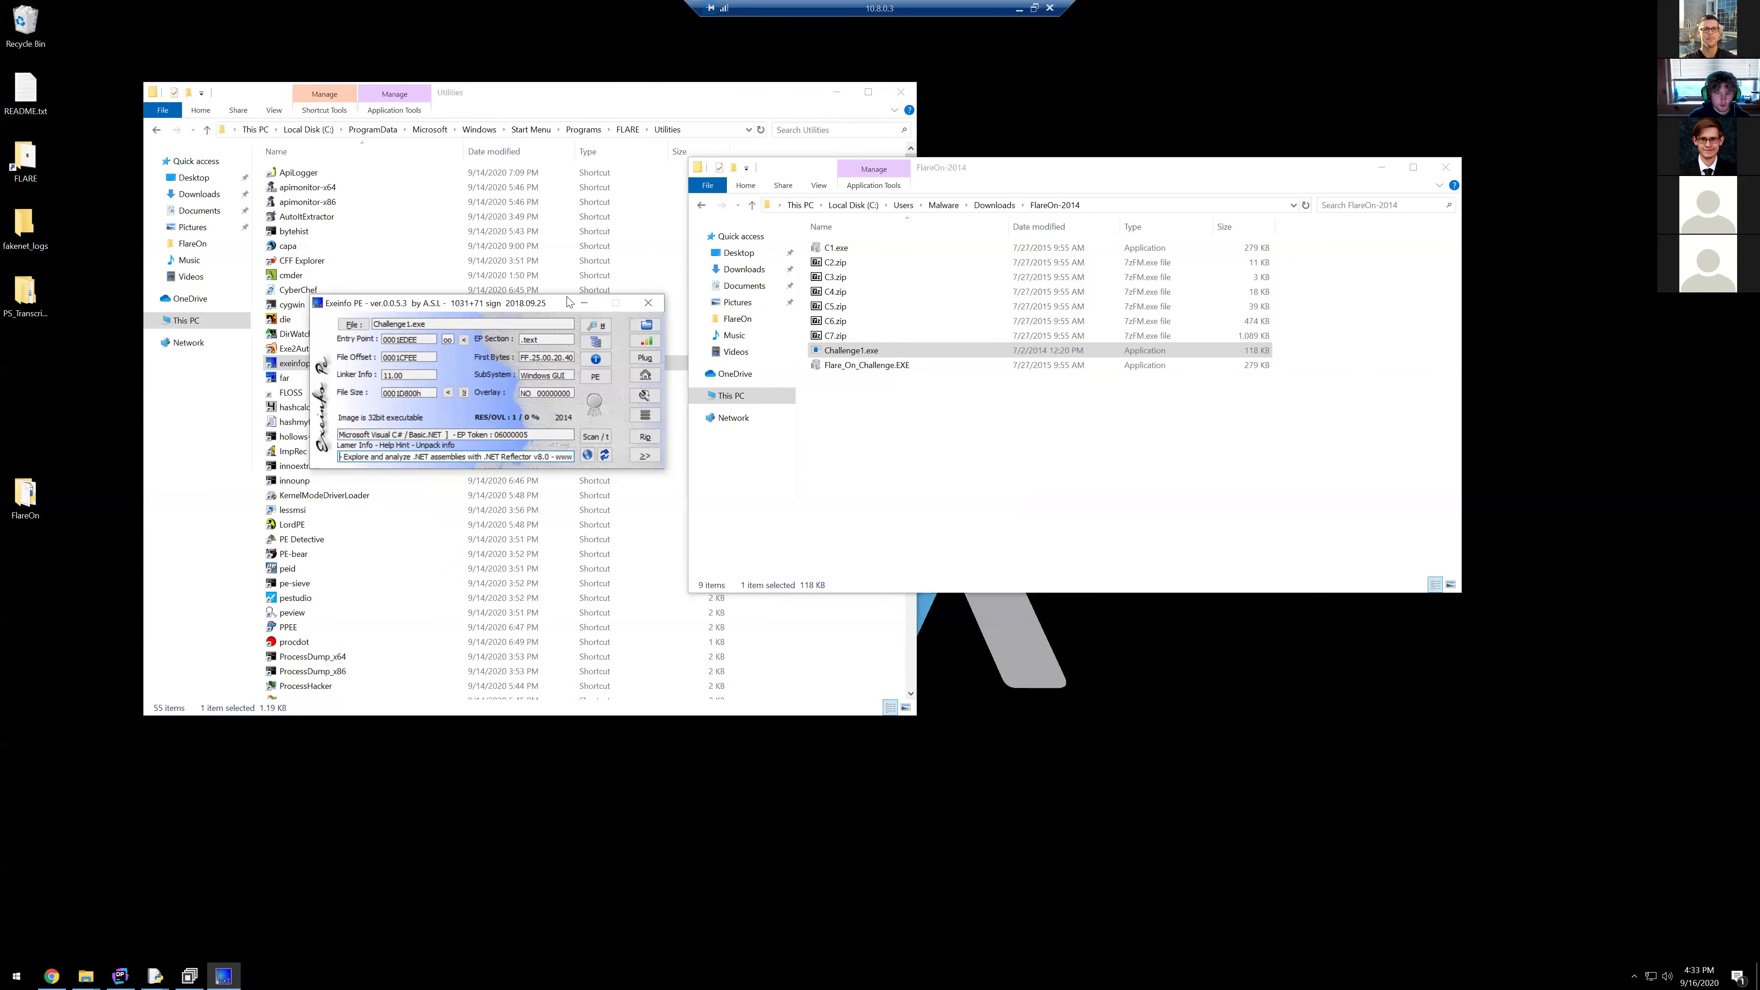
Step: Move the Exeinfo PE and FlareOn-2014 windows clear of the FLARE Utilities folder, and narrow the FlareOn-2014 window
drag(539, 330, 1575, 743)
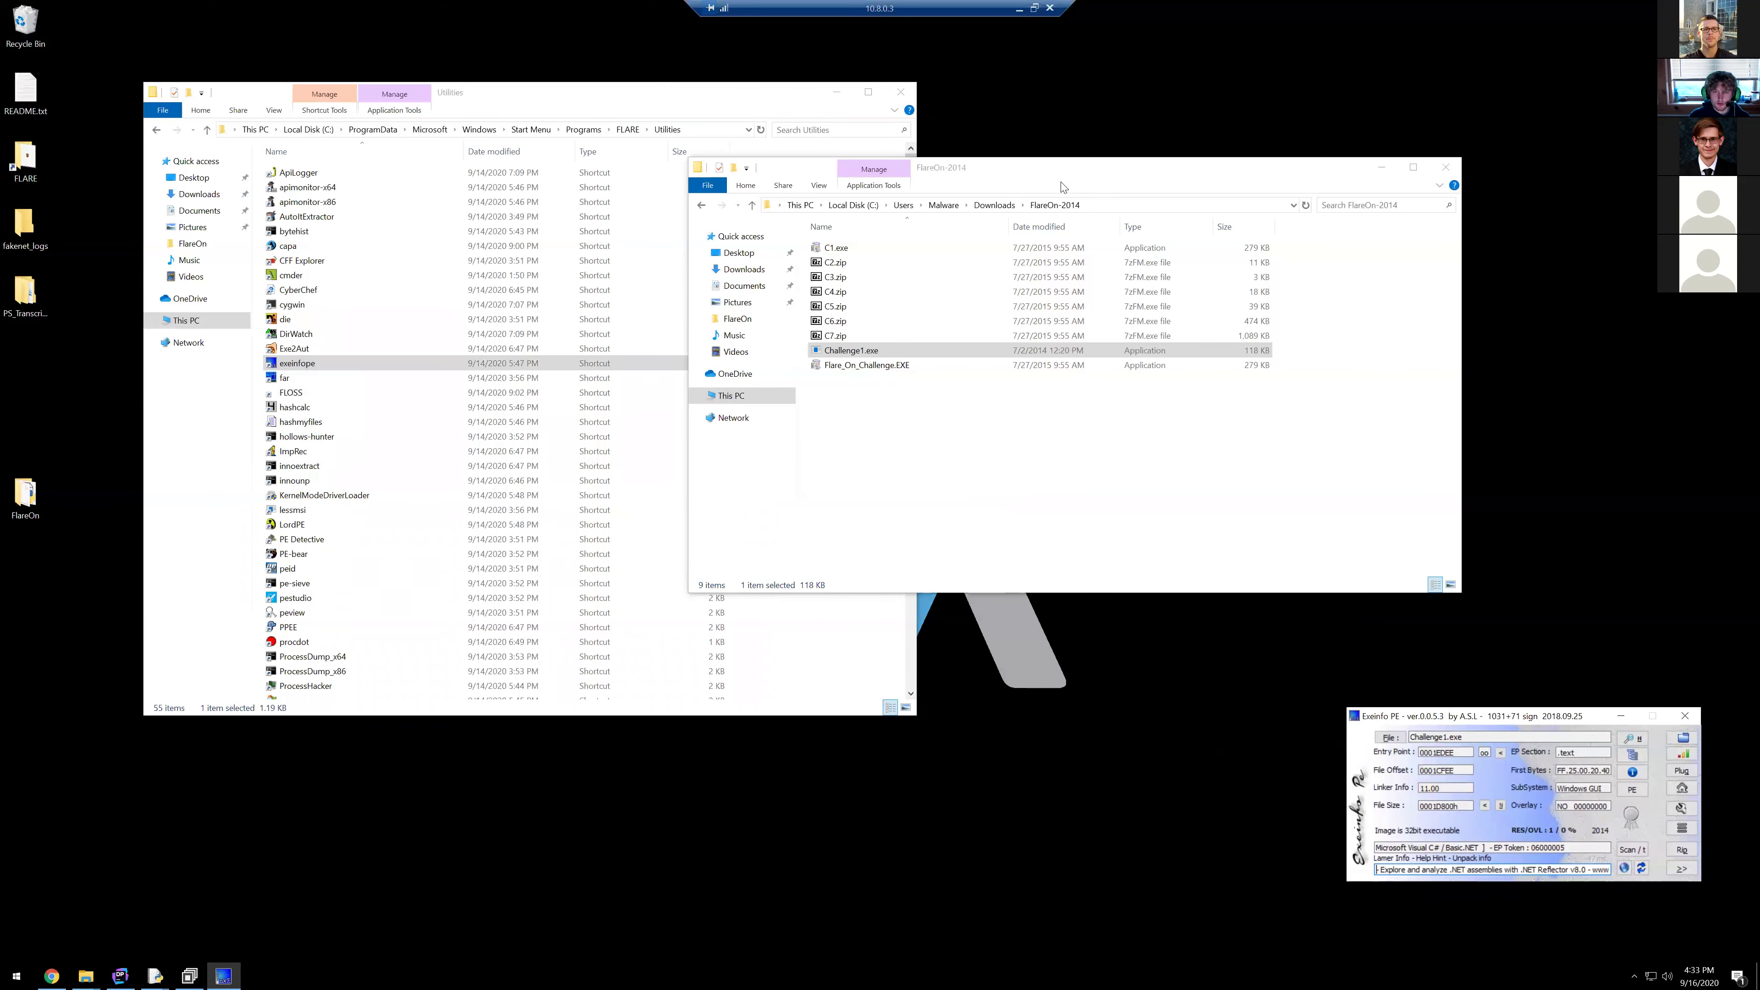
drag(1048, 171, 1340, 117)
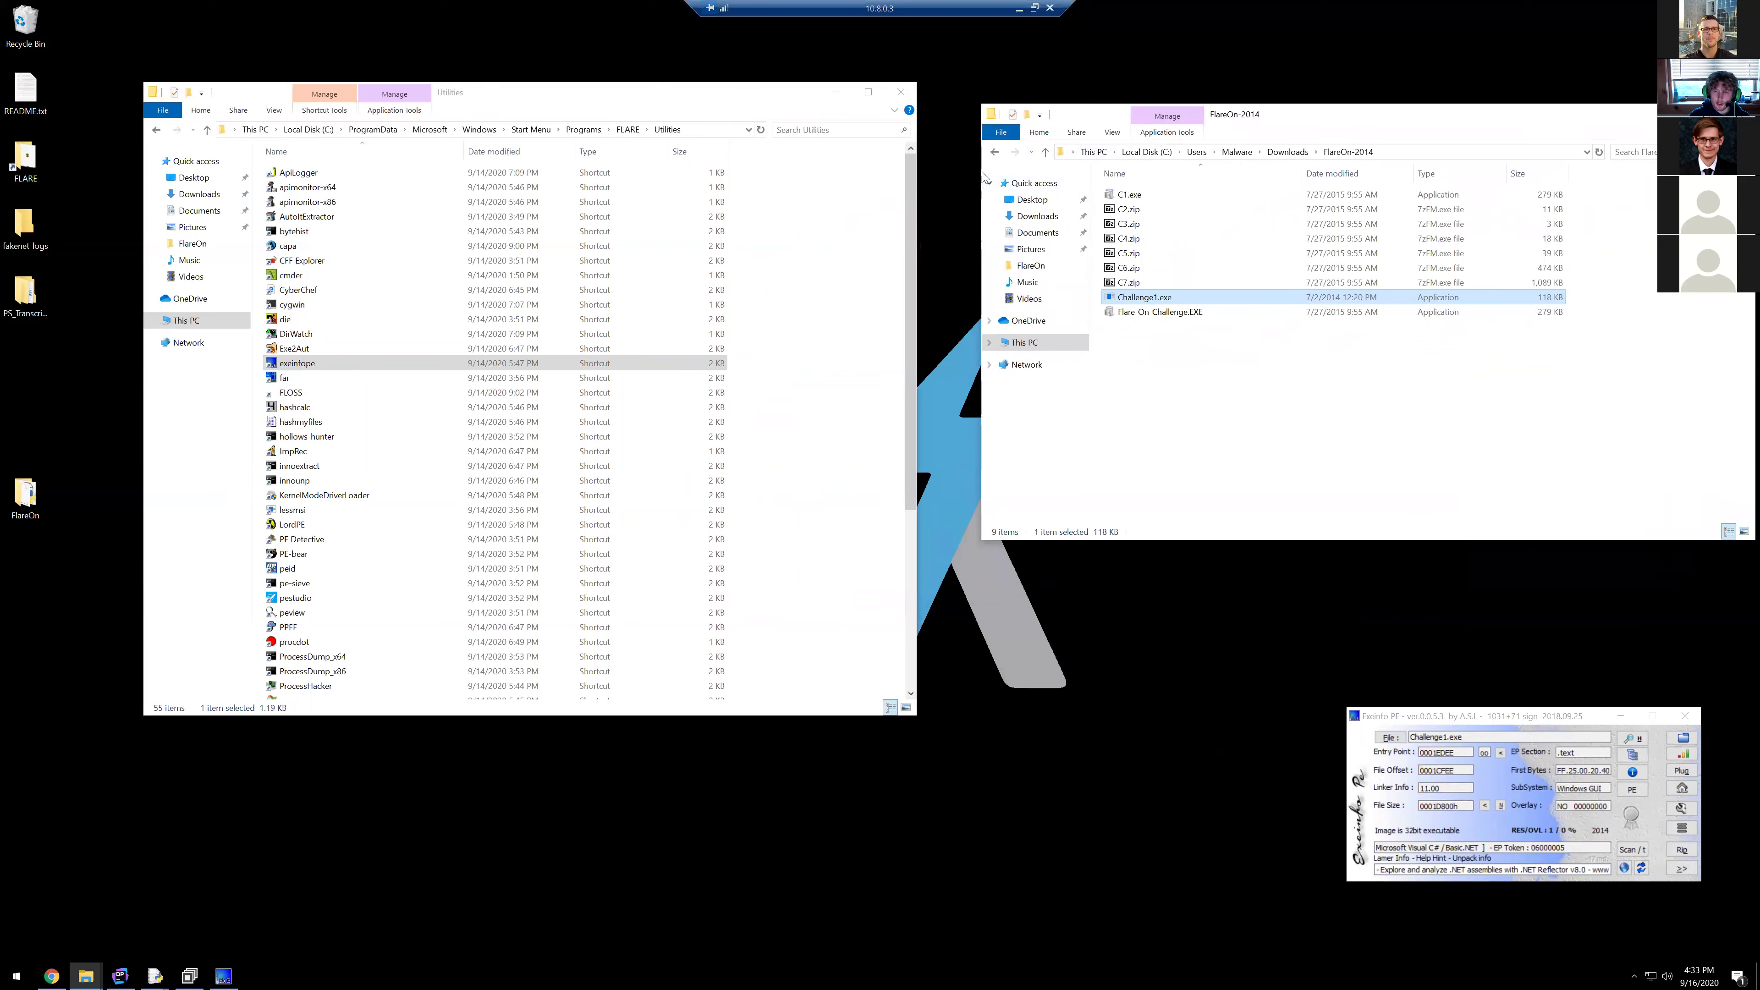
drag(985, 177, 1139, 180)
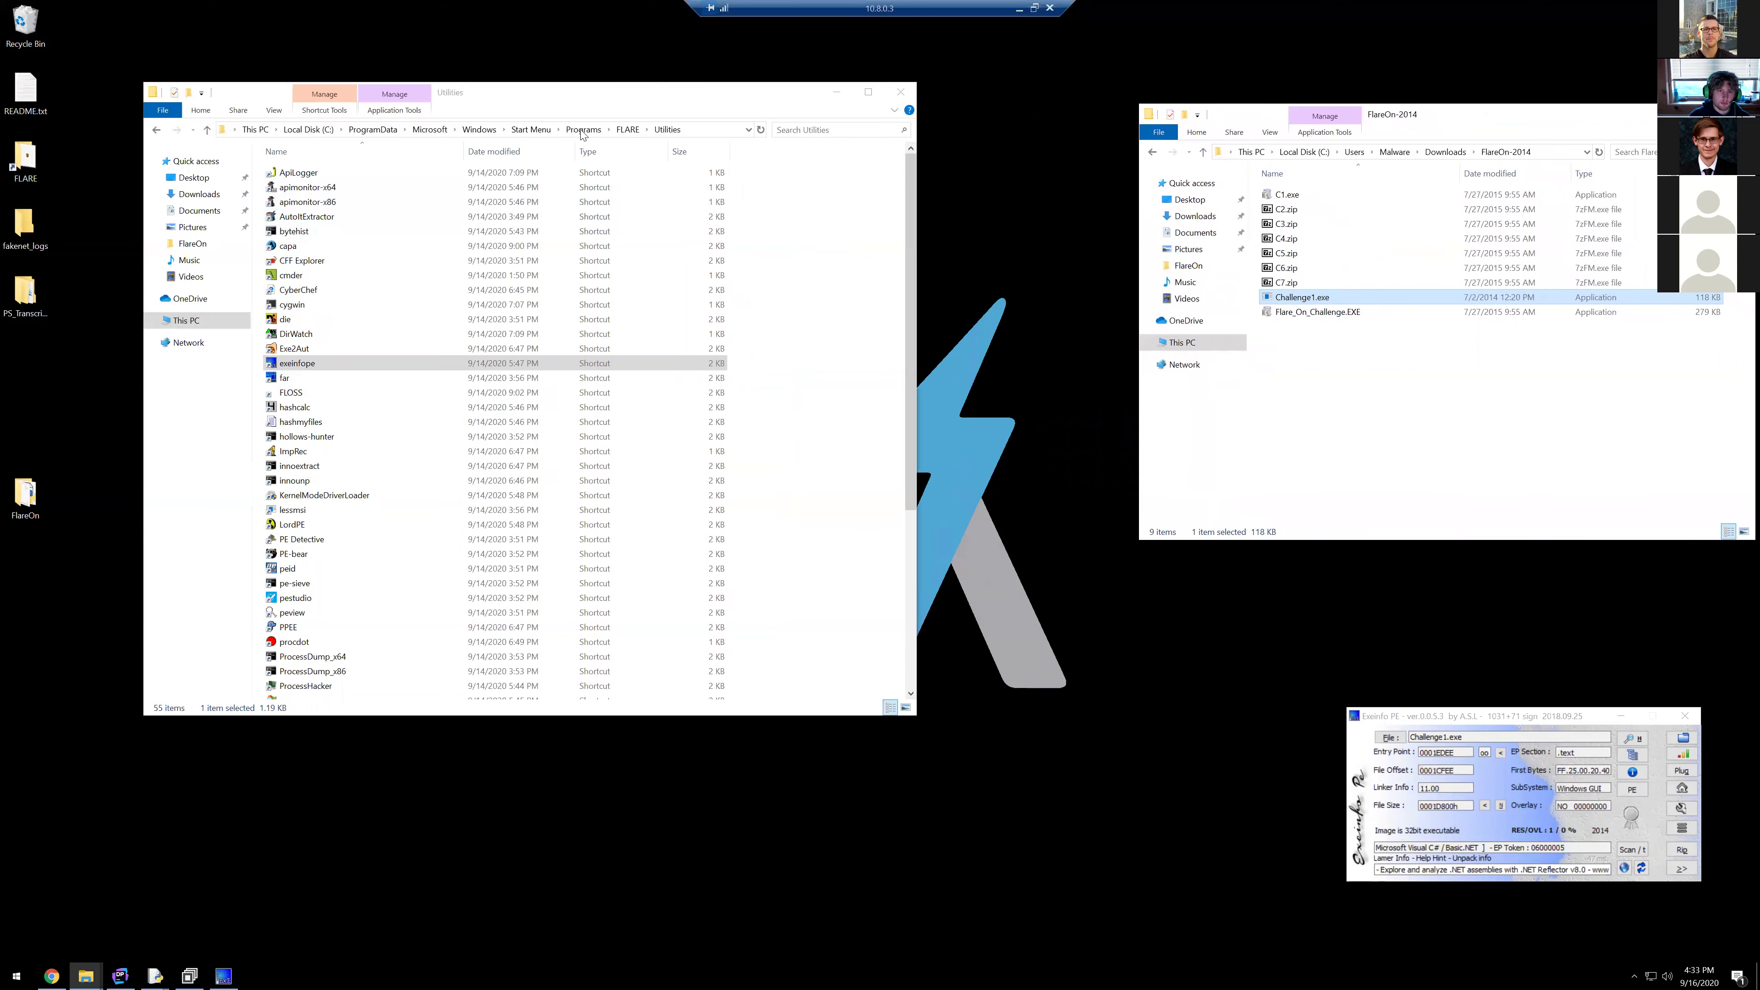
Step: Go up to the FLARE tools folder, open its dotNET subfolder and launch dnSpy
click(628, 130)
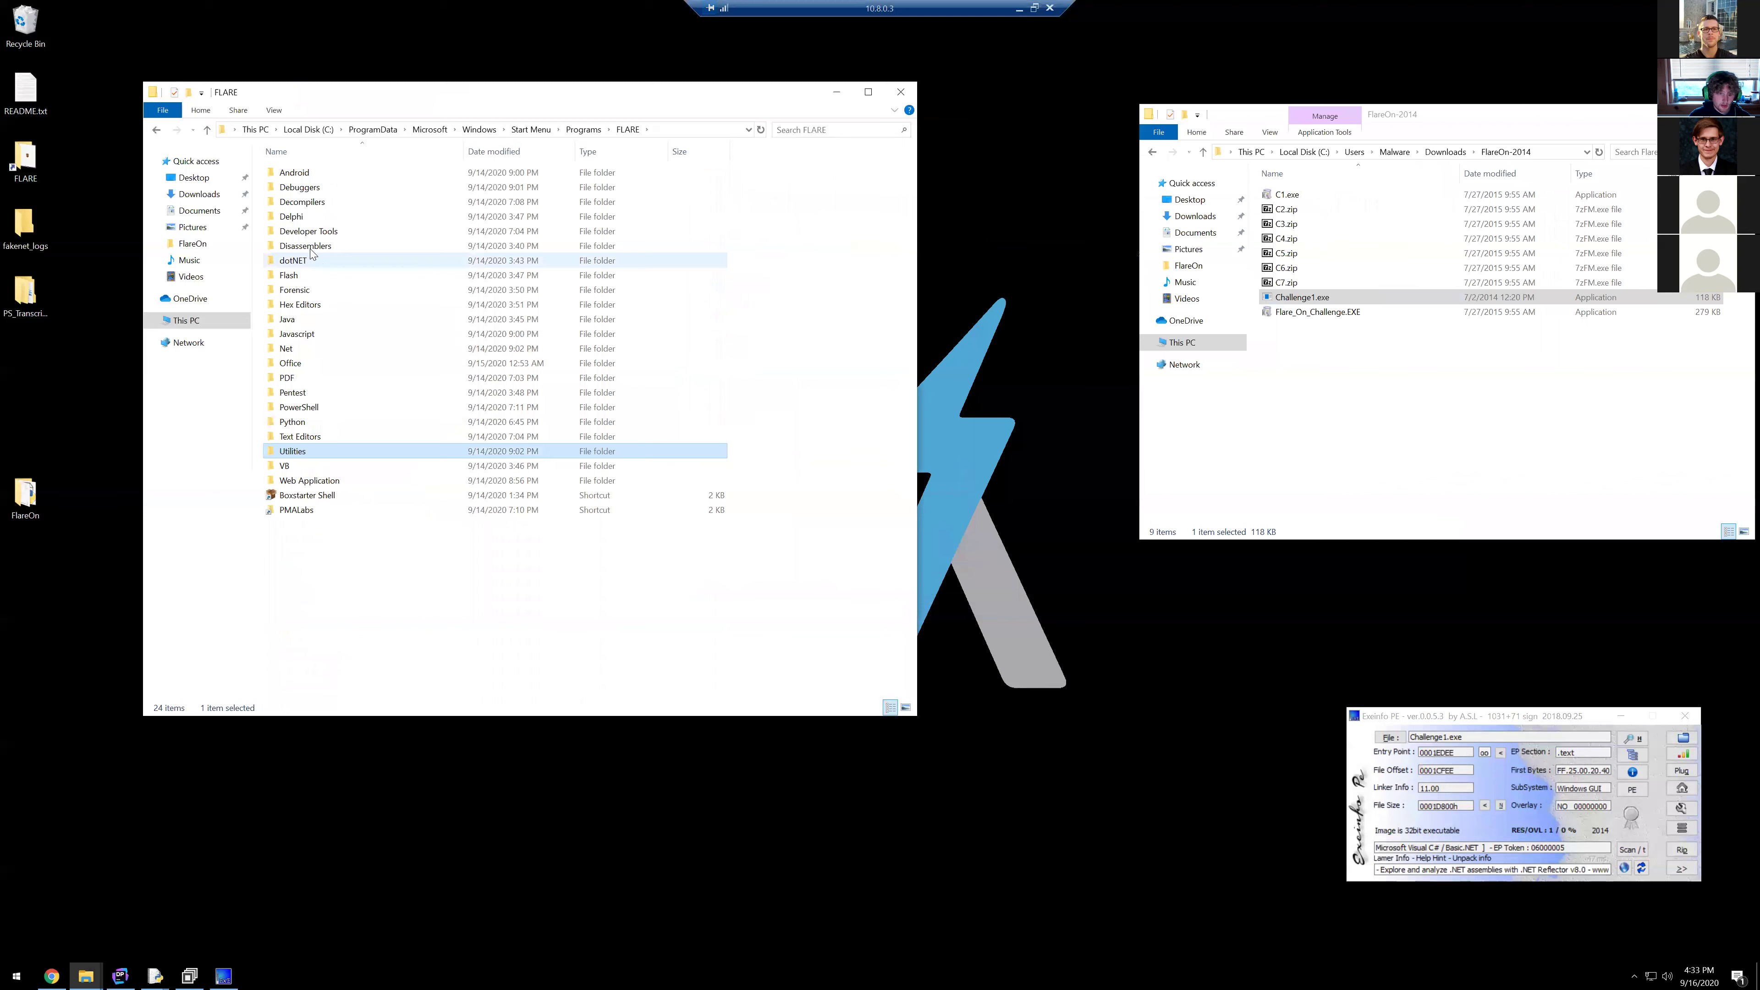
click(303, 268)
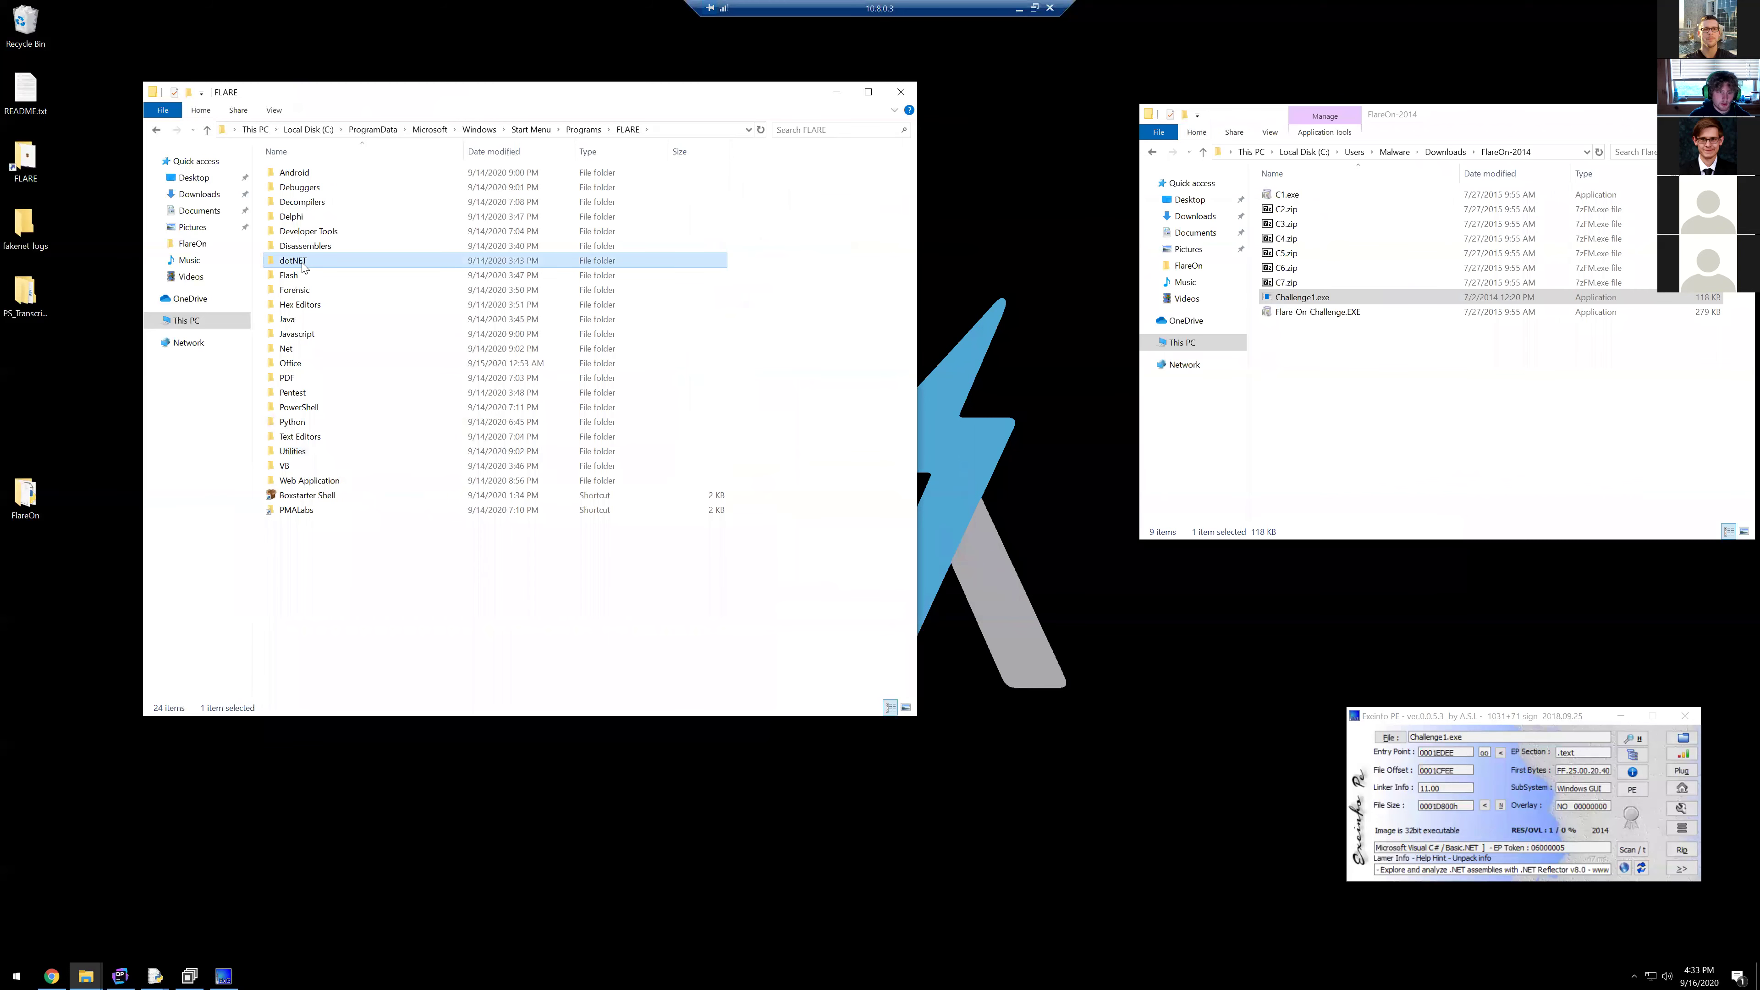
double_click(303, 268)
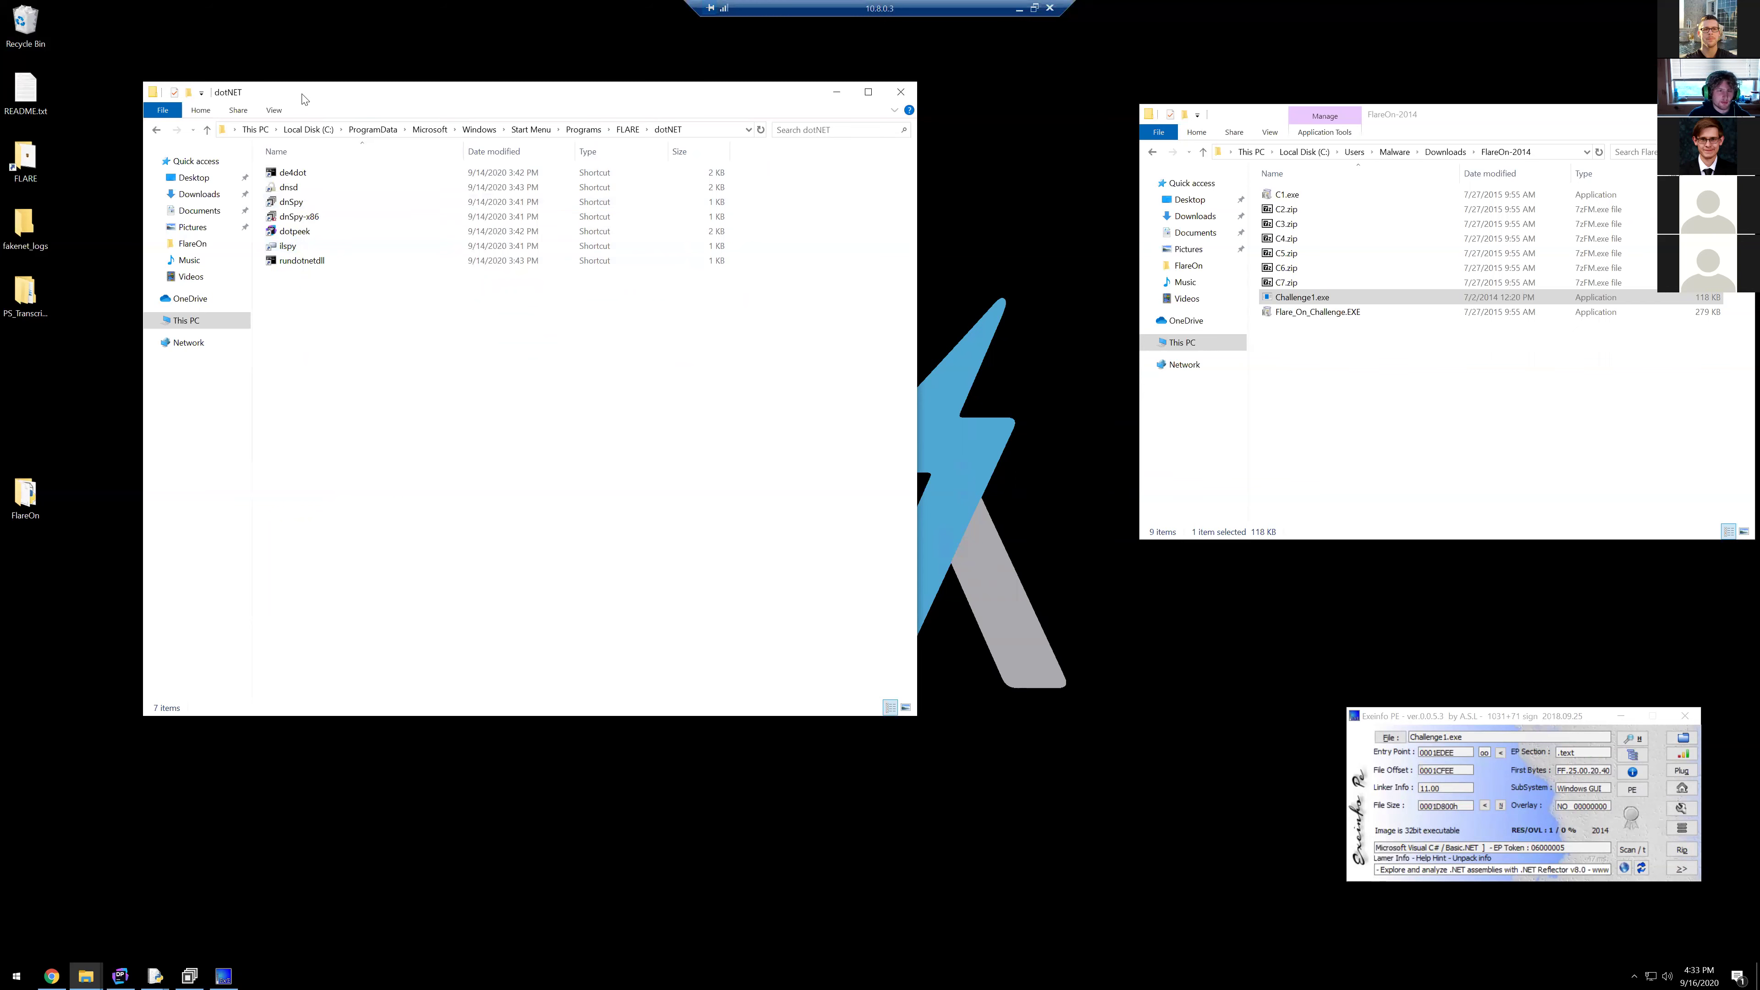
click(327, 207)
double_click(325, 202)
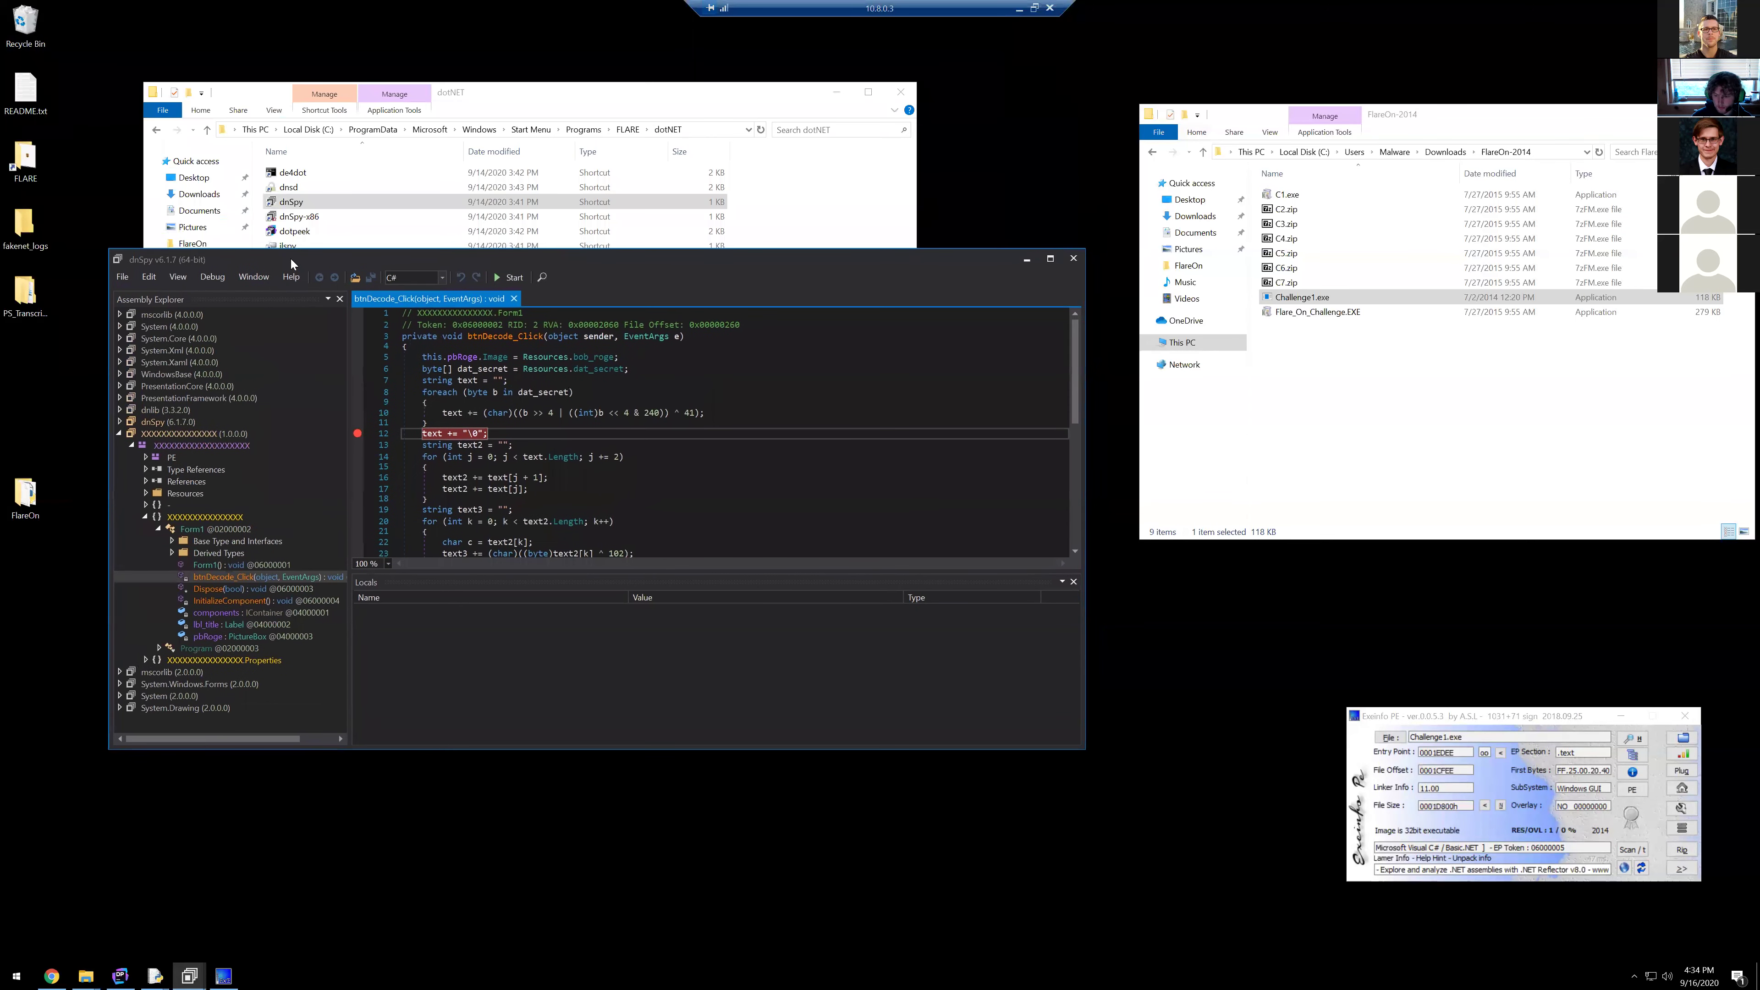
Step: Reposition the dnSpy window and delete the breakpoint on line 12 of btnDecode_Click
drag(290, 257, 304, 257)
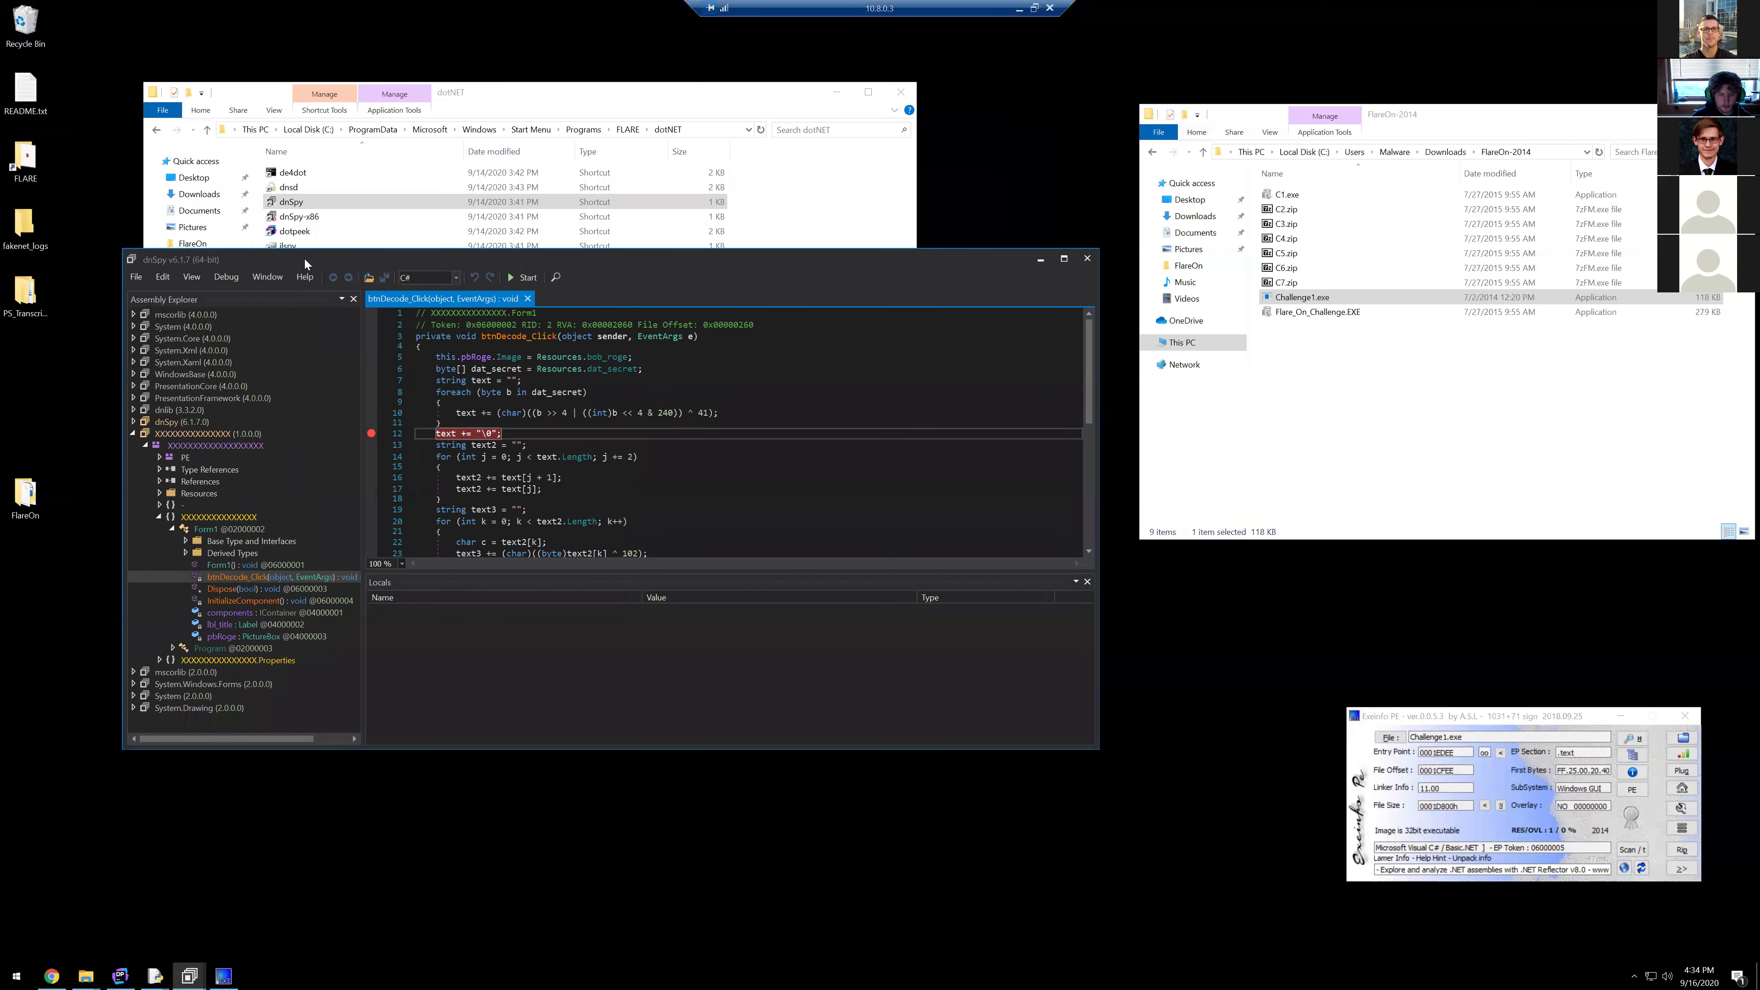
drag(304, 257, 261, 252)
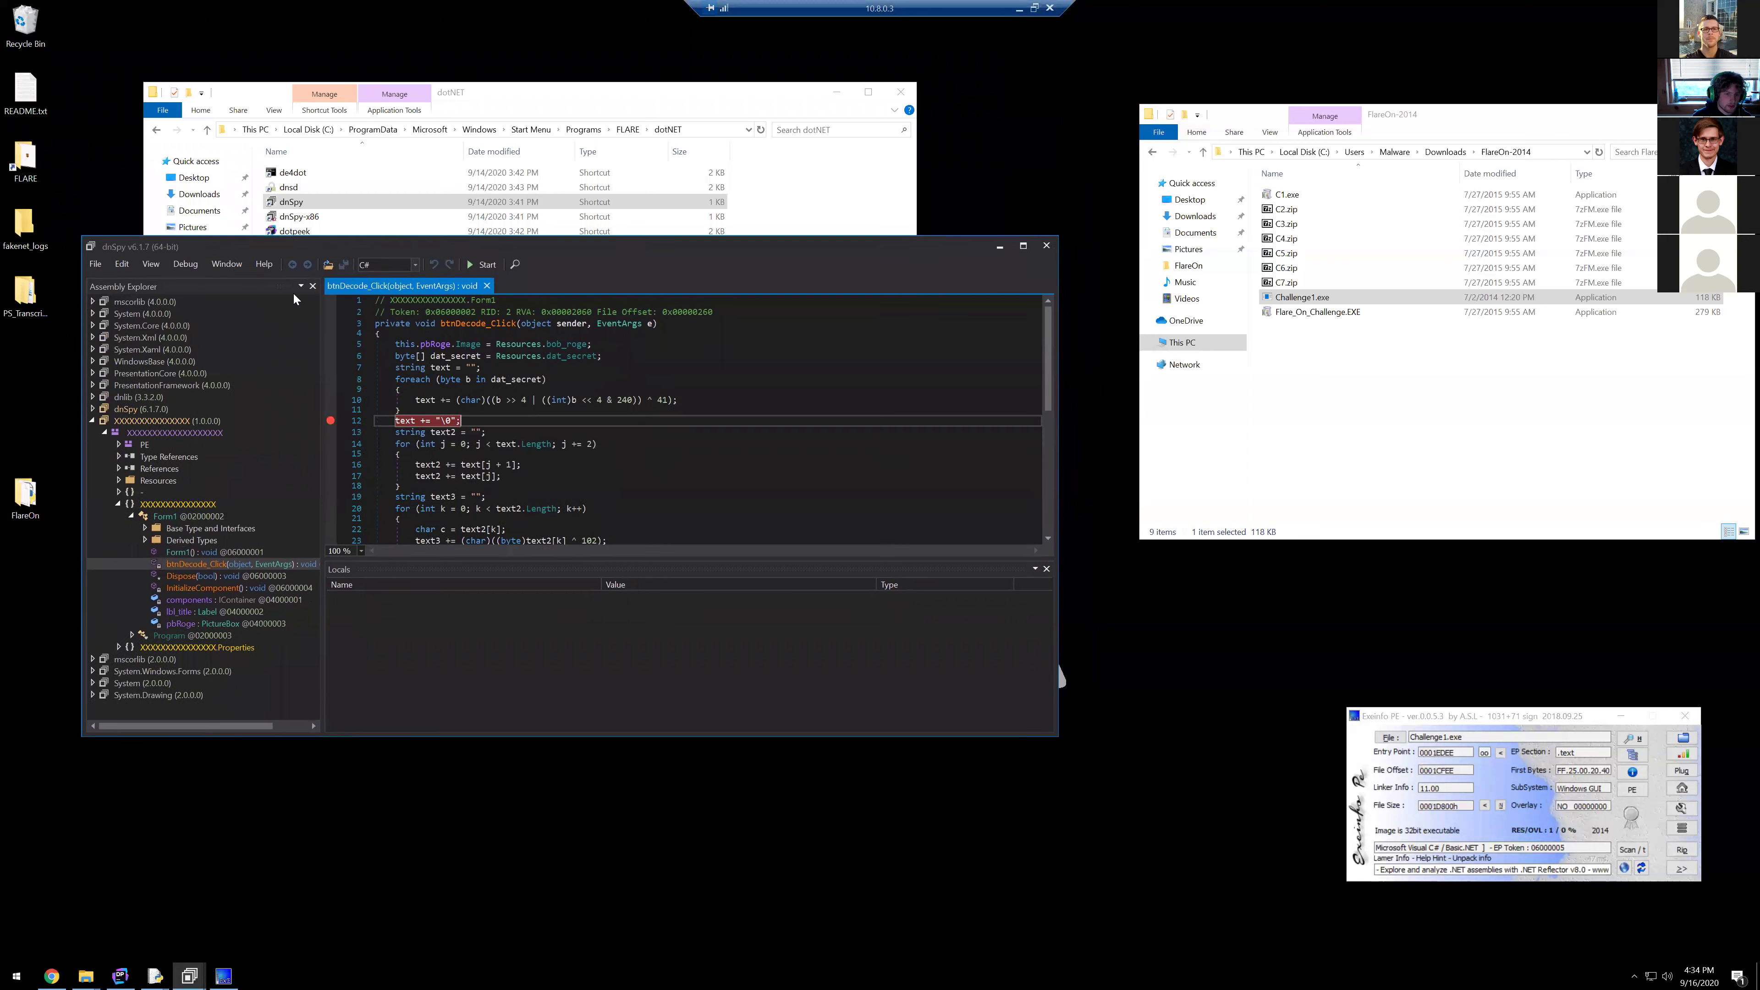
right_click(381, 422)
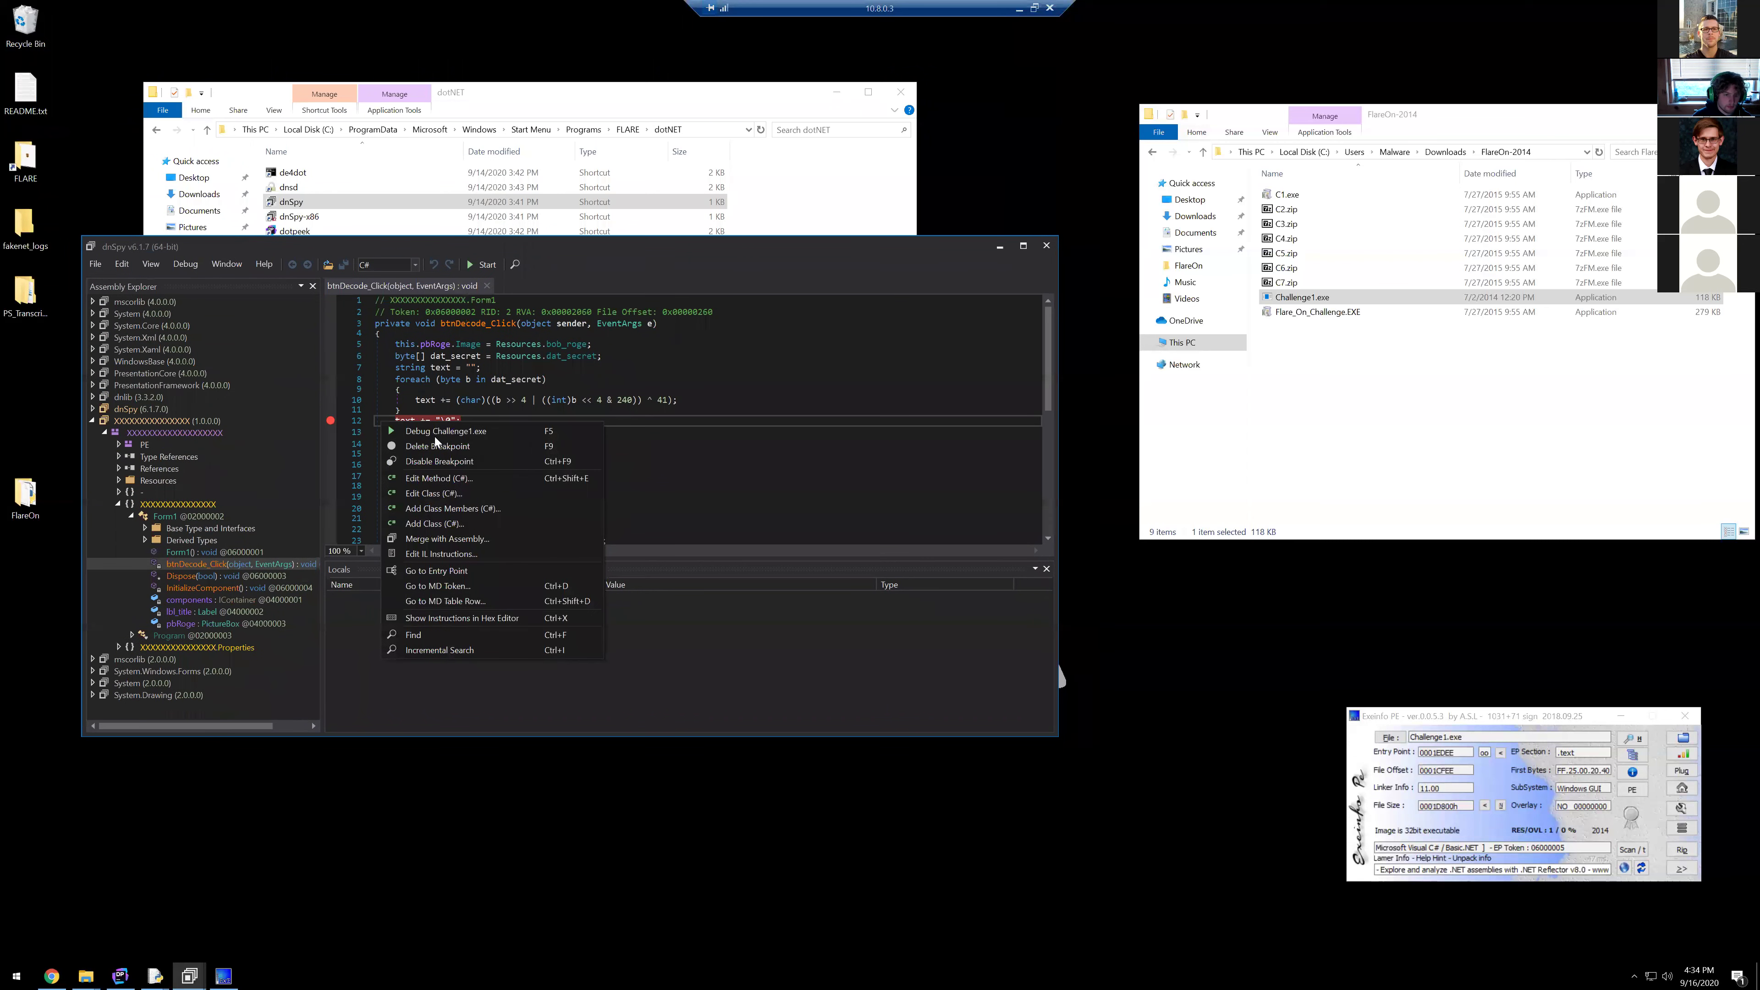
click(447, 379)
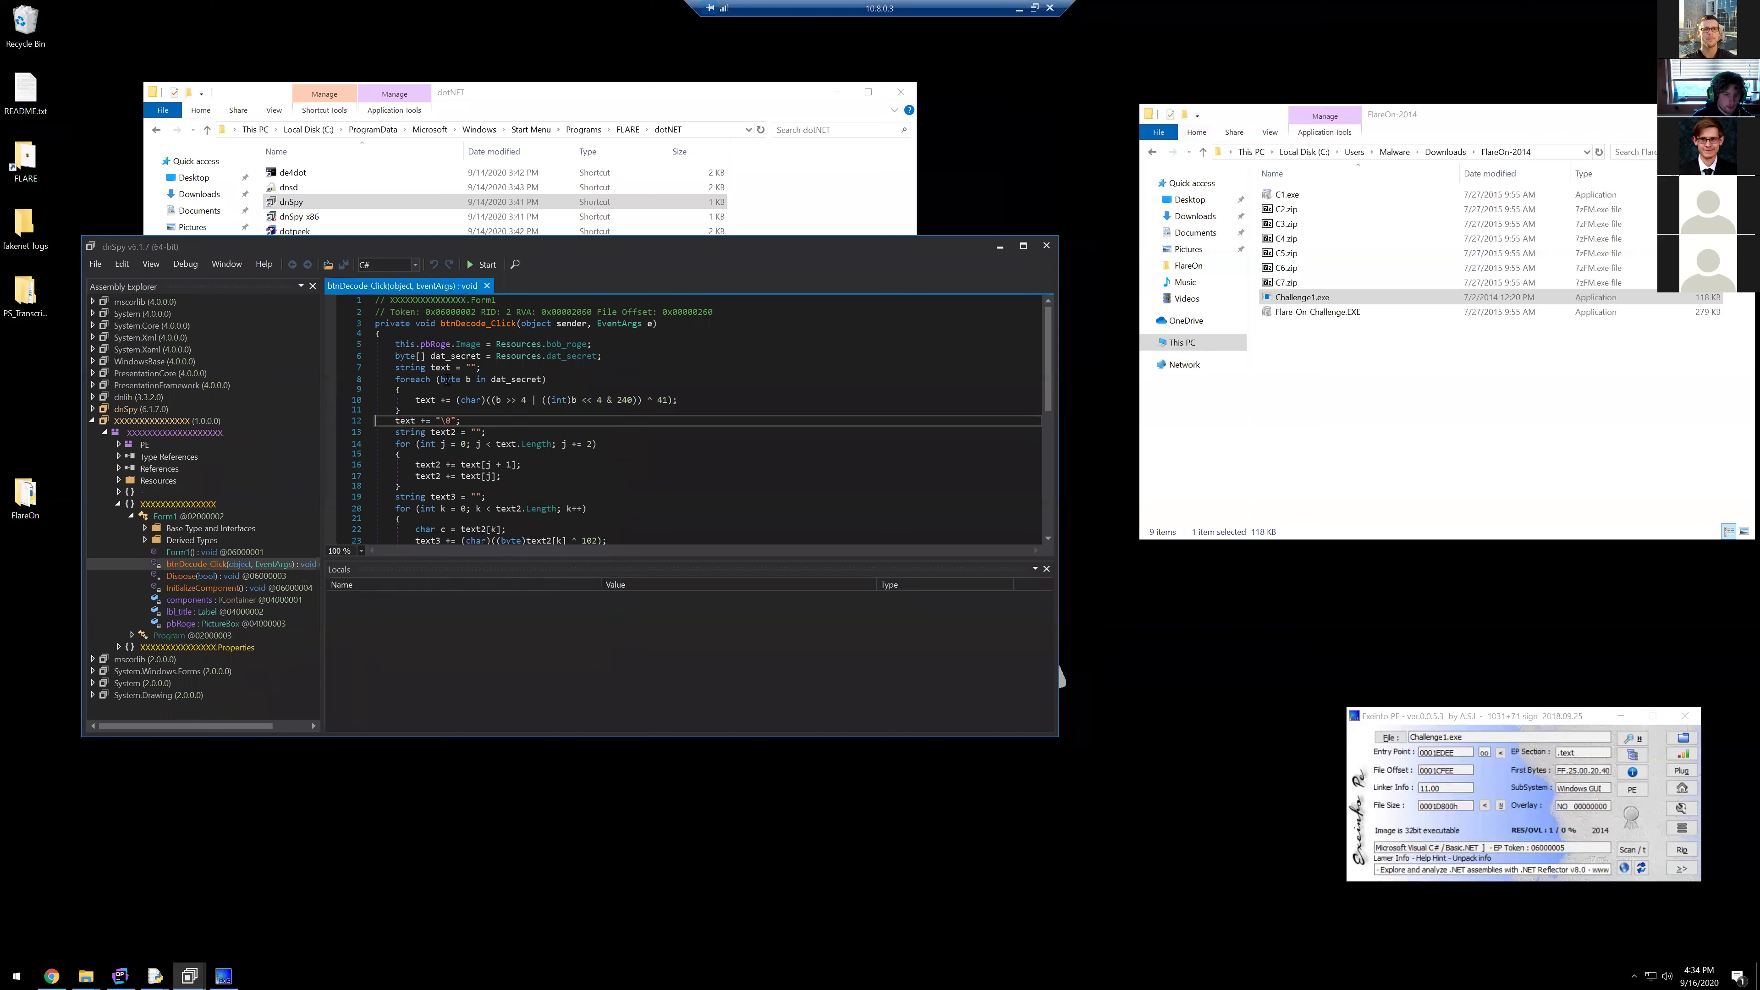
Step: Collapse the expanded mscorlib and Challenge1 assemblies and remove the previously loaded Challenge1 assembly from the Assembly Explorer
click(447, 379)
scroll(144, 433, up, 8)
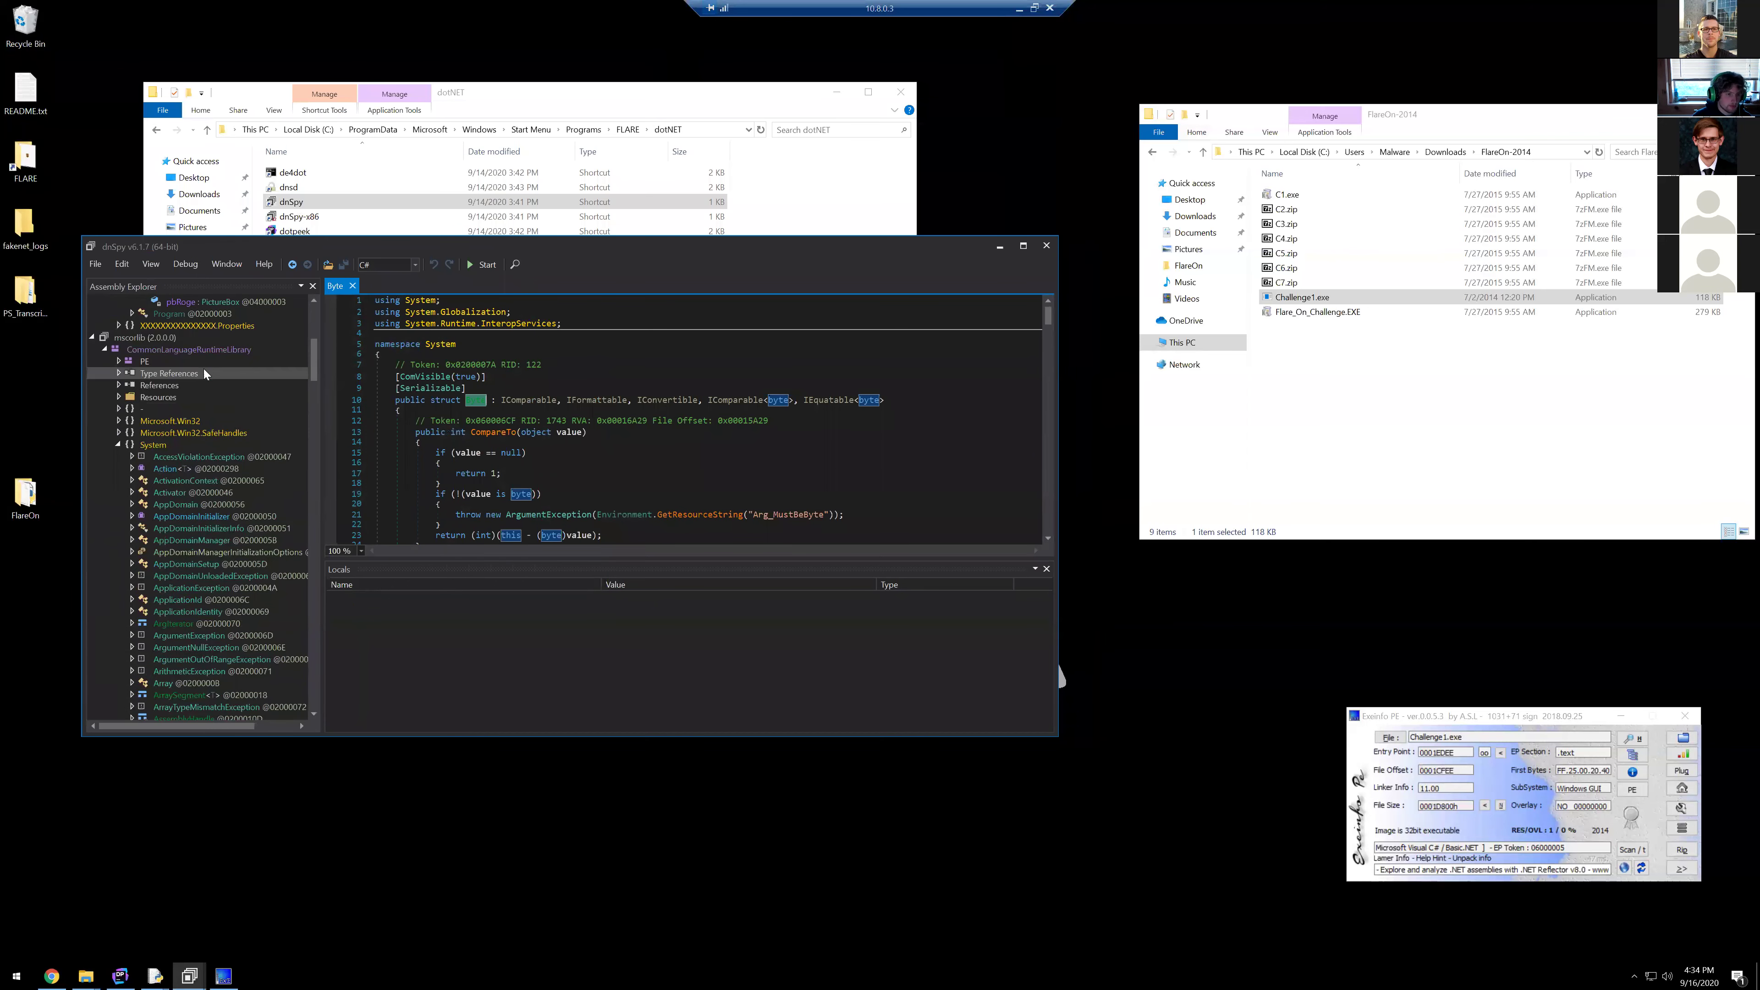
click(92, 445)
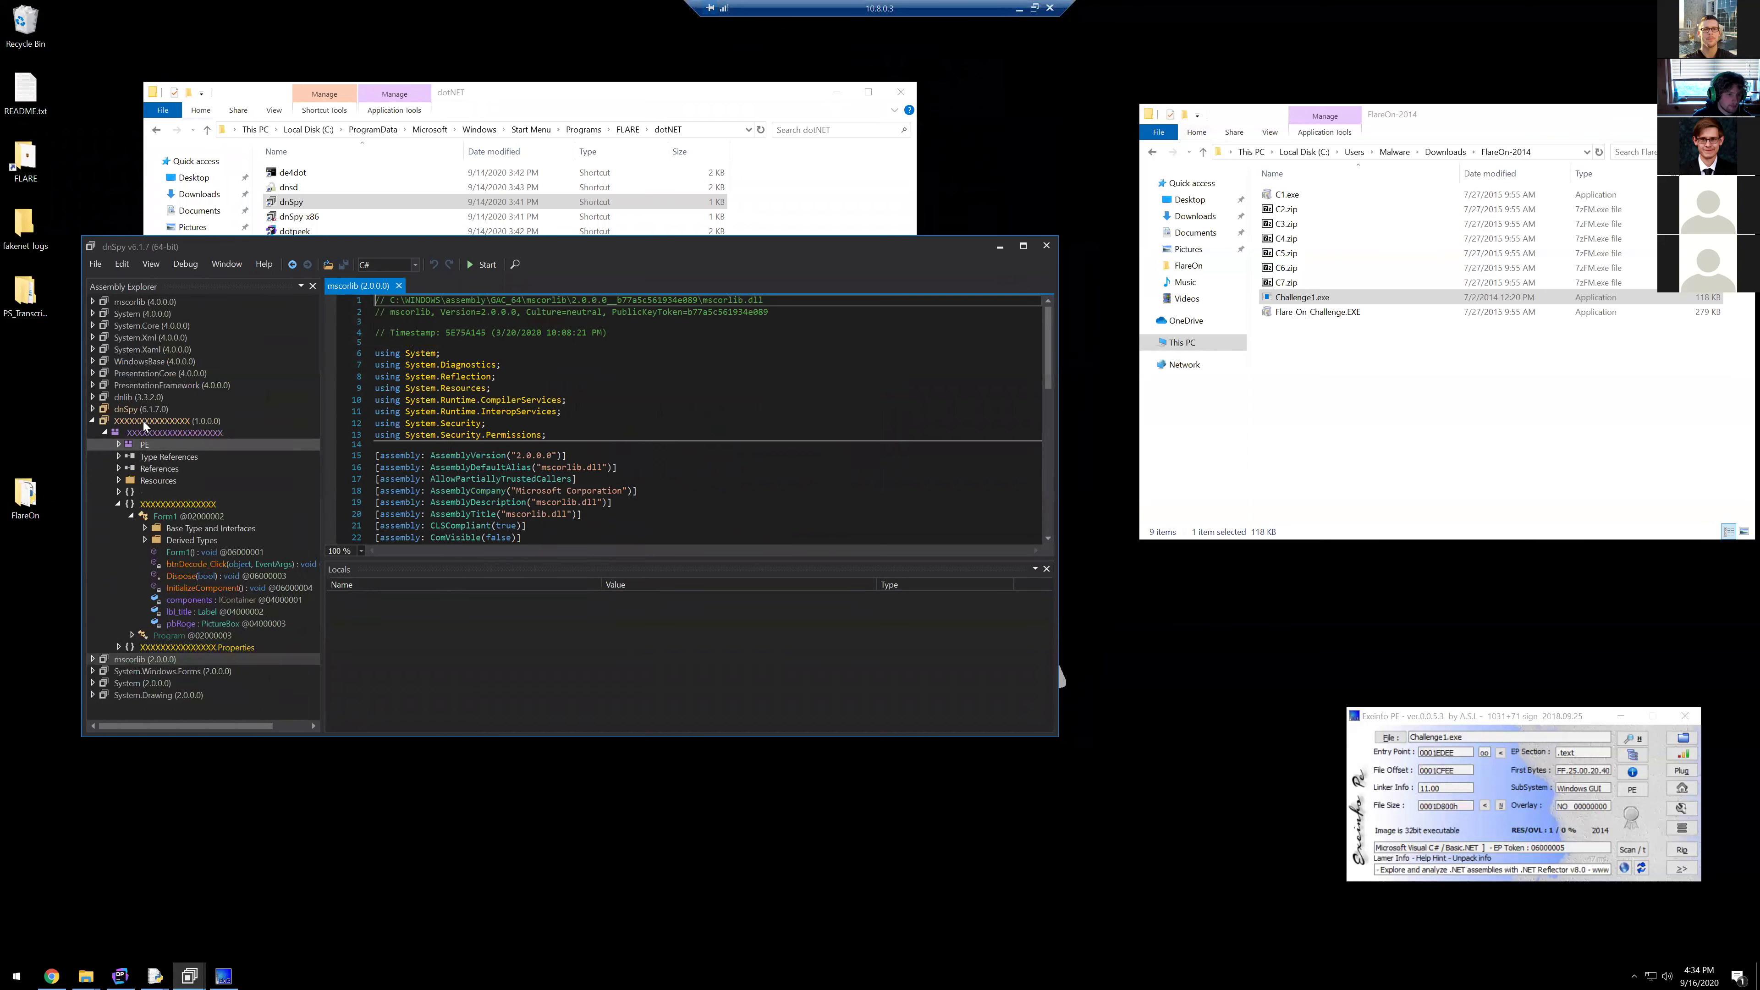
click(92, 421)
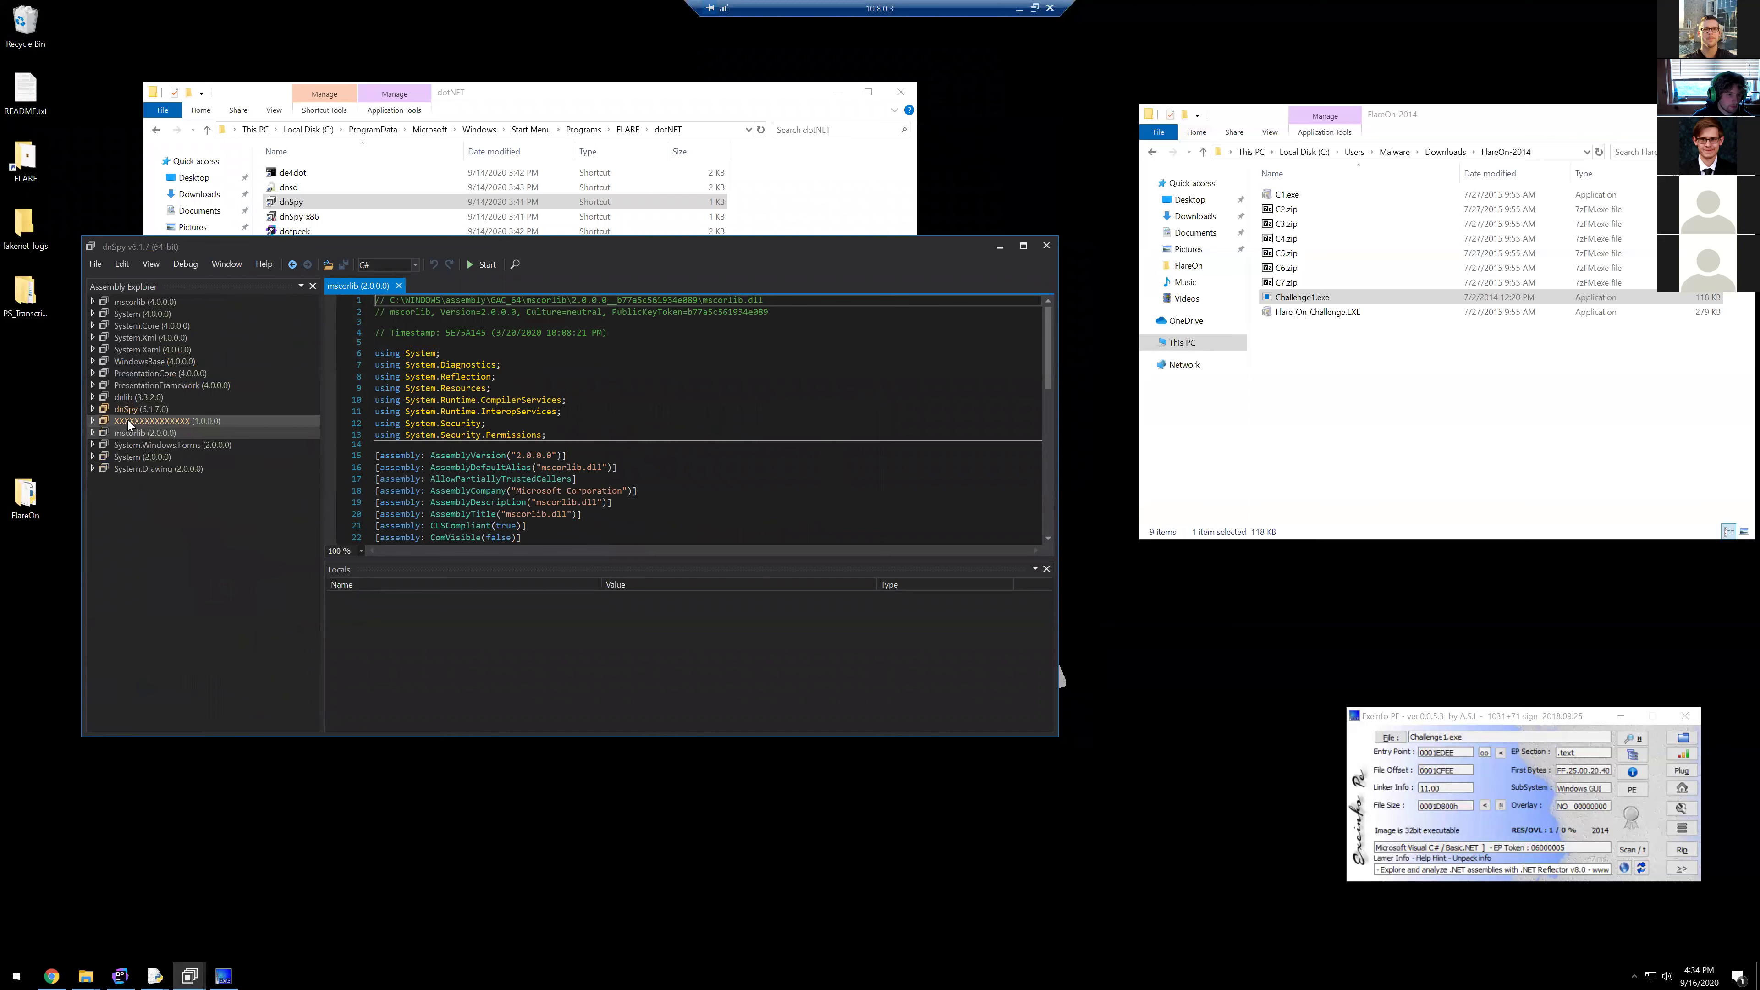
click(154, 421)
right_click(154, 419)
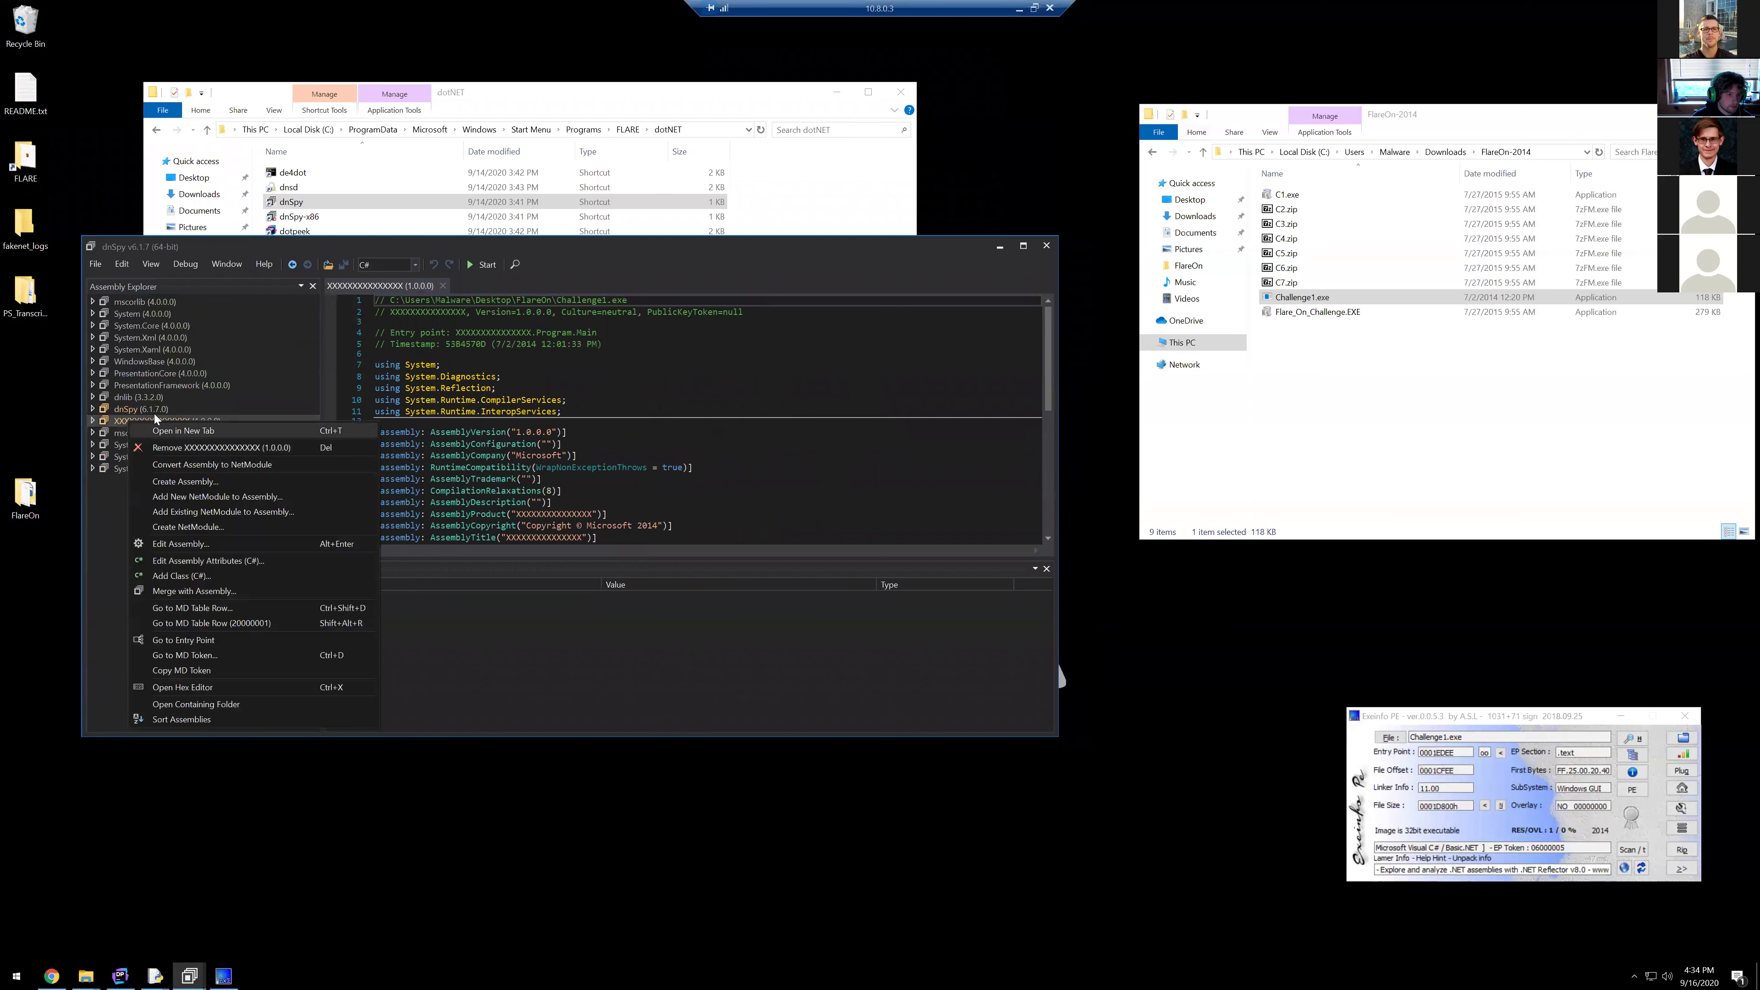
click(197, 447)
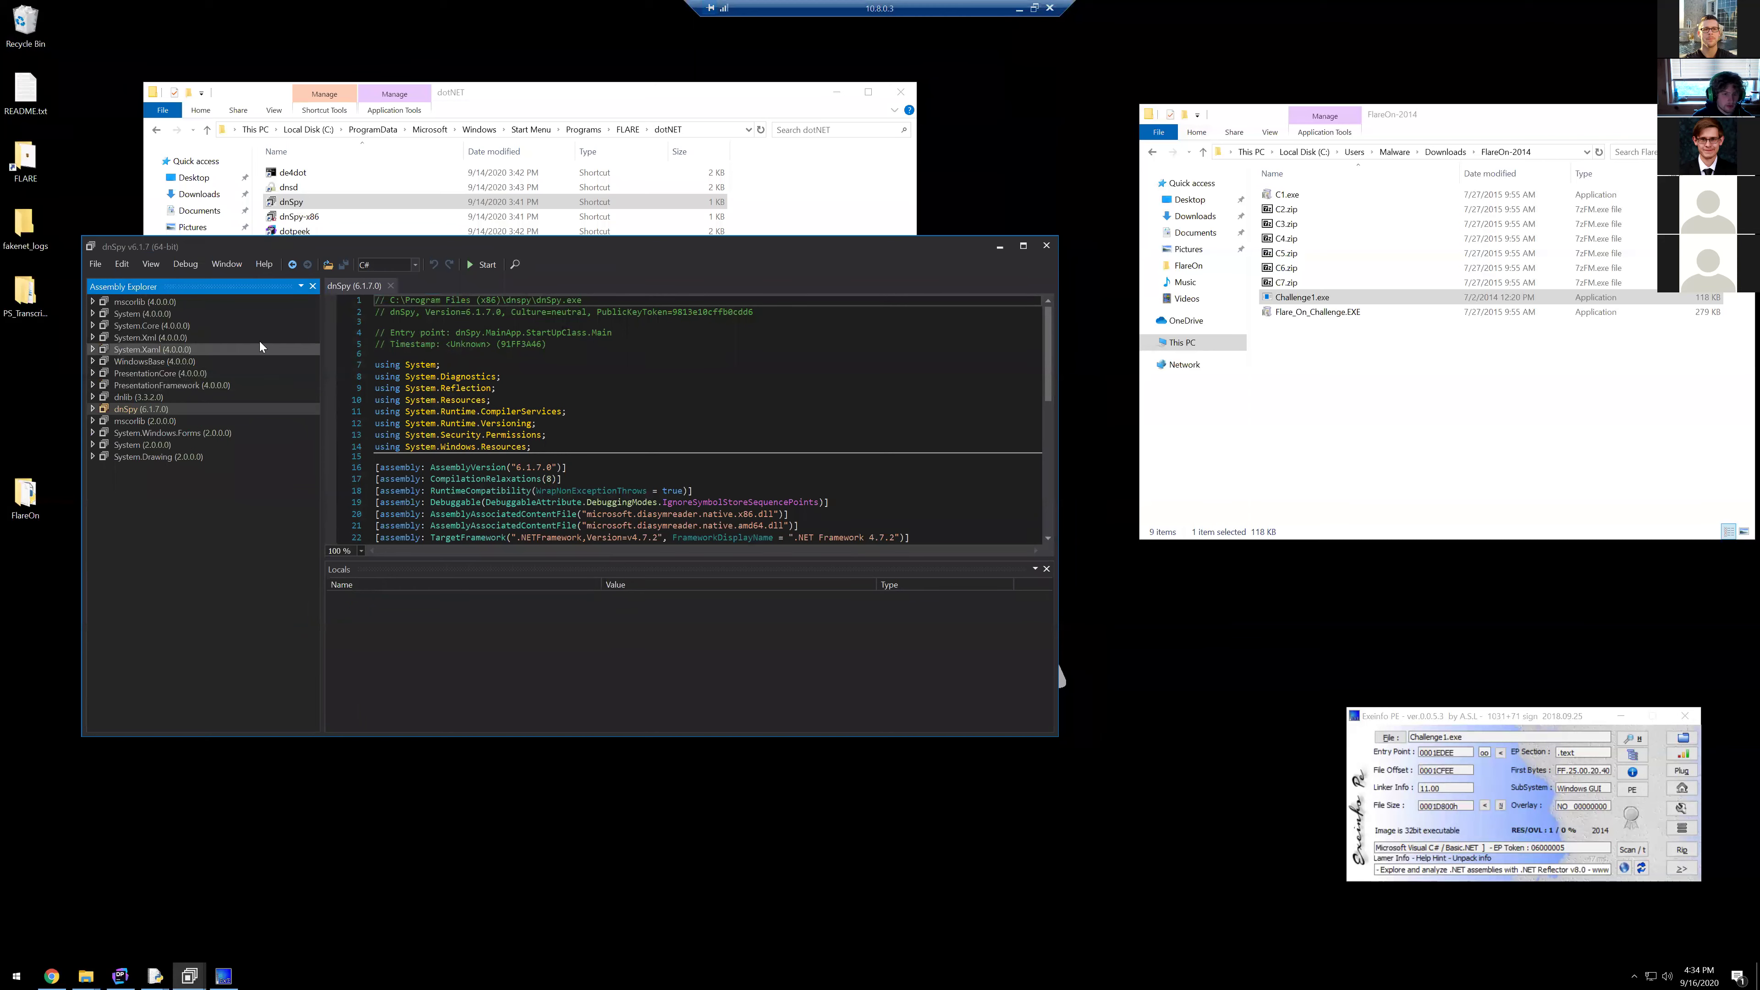
Step: Place dnSpy below the dotNET file list and load Challenge1.exe from the FlareOn-2014 folder into its Assembly Explorer
drag(510, 250, 514, 374)
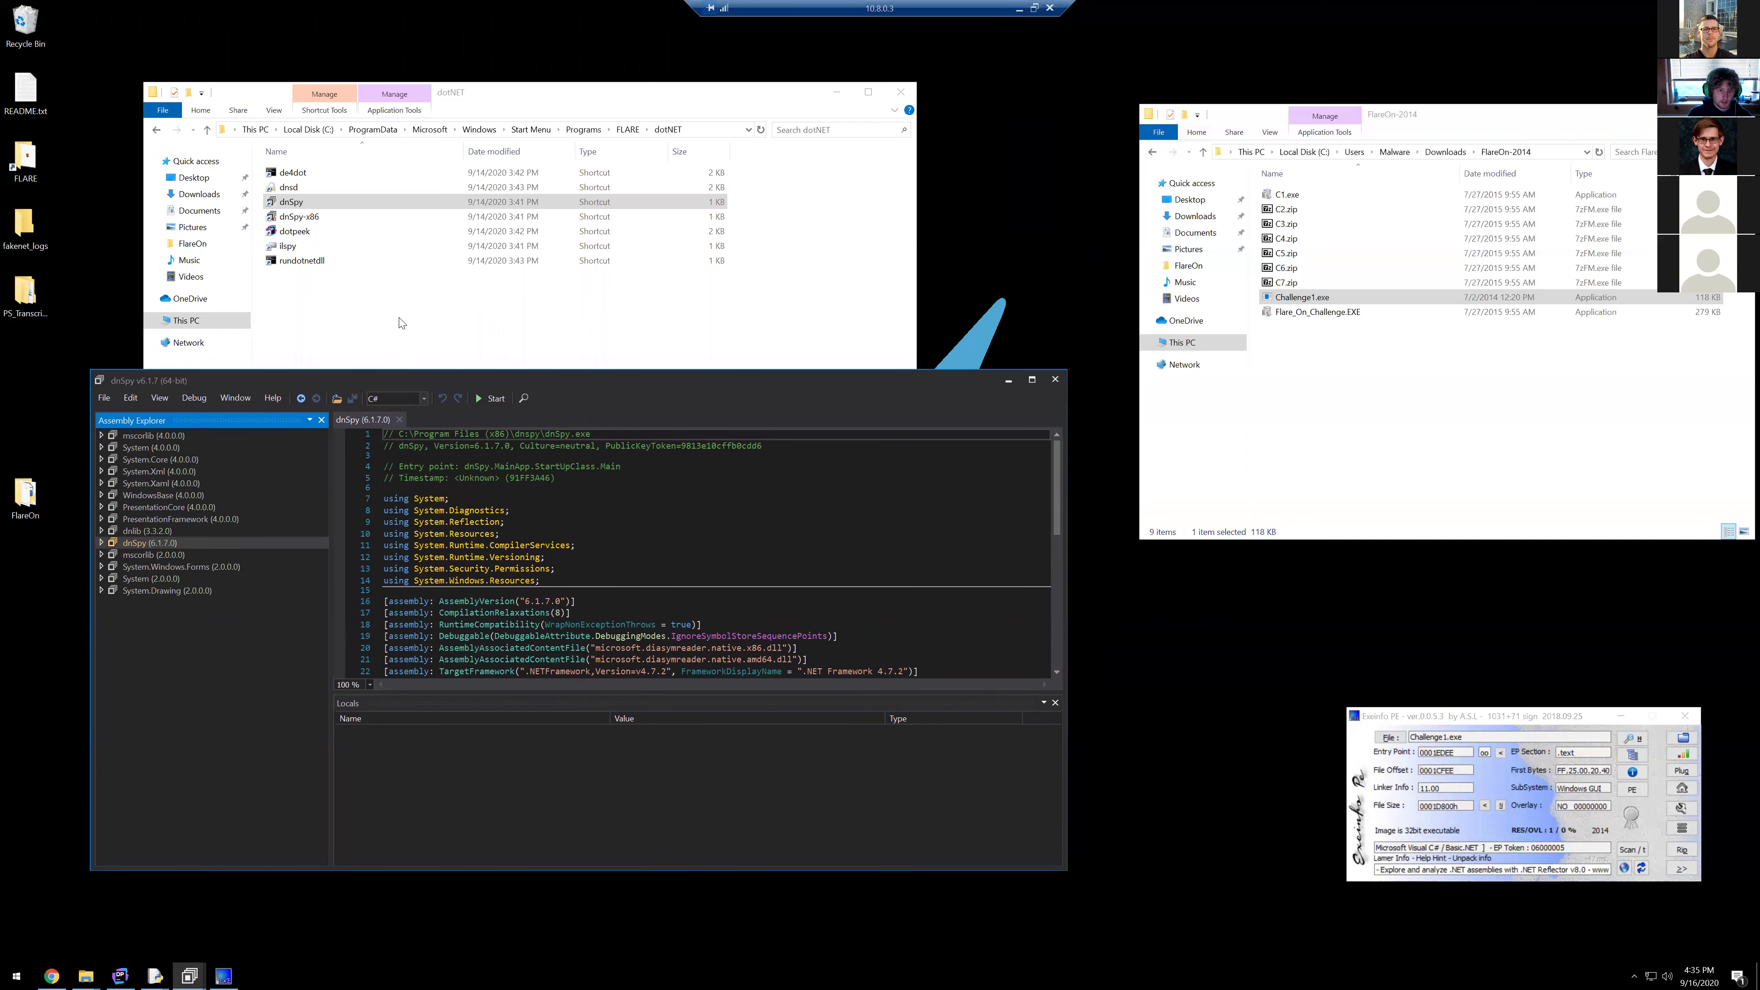
drag(397, 375, 398, 316)
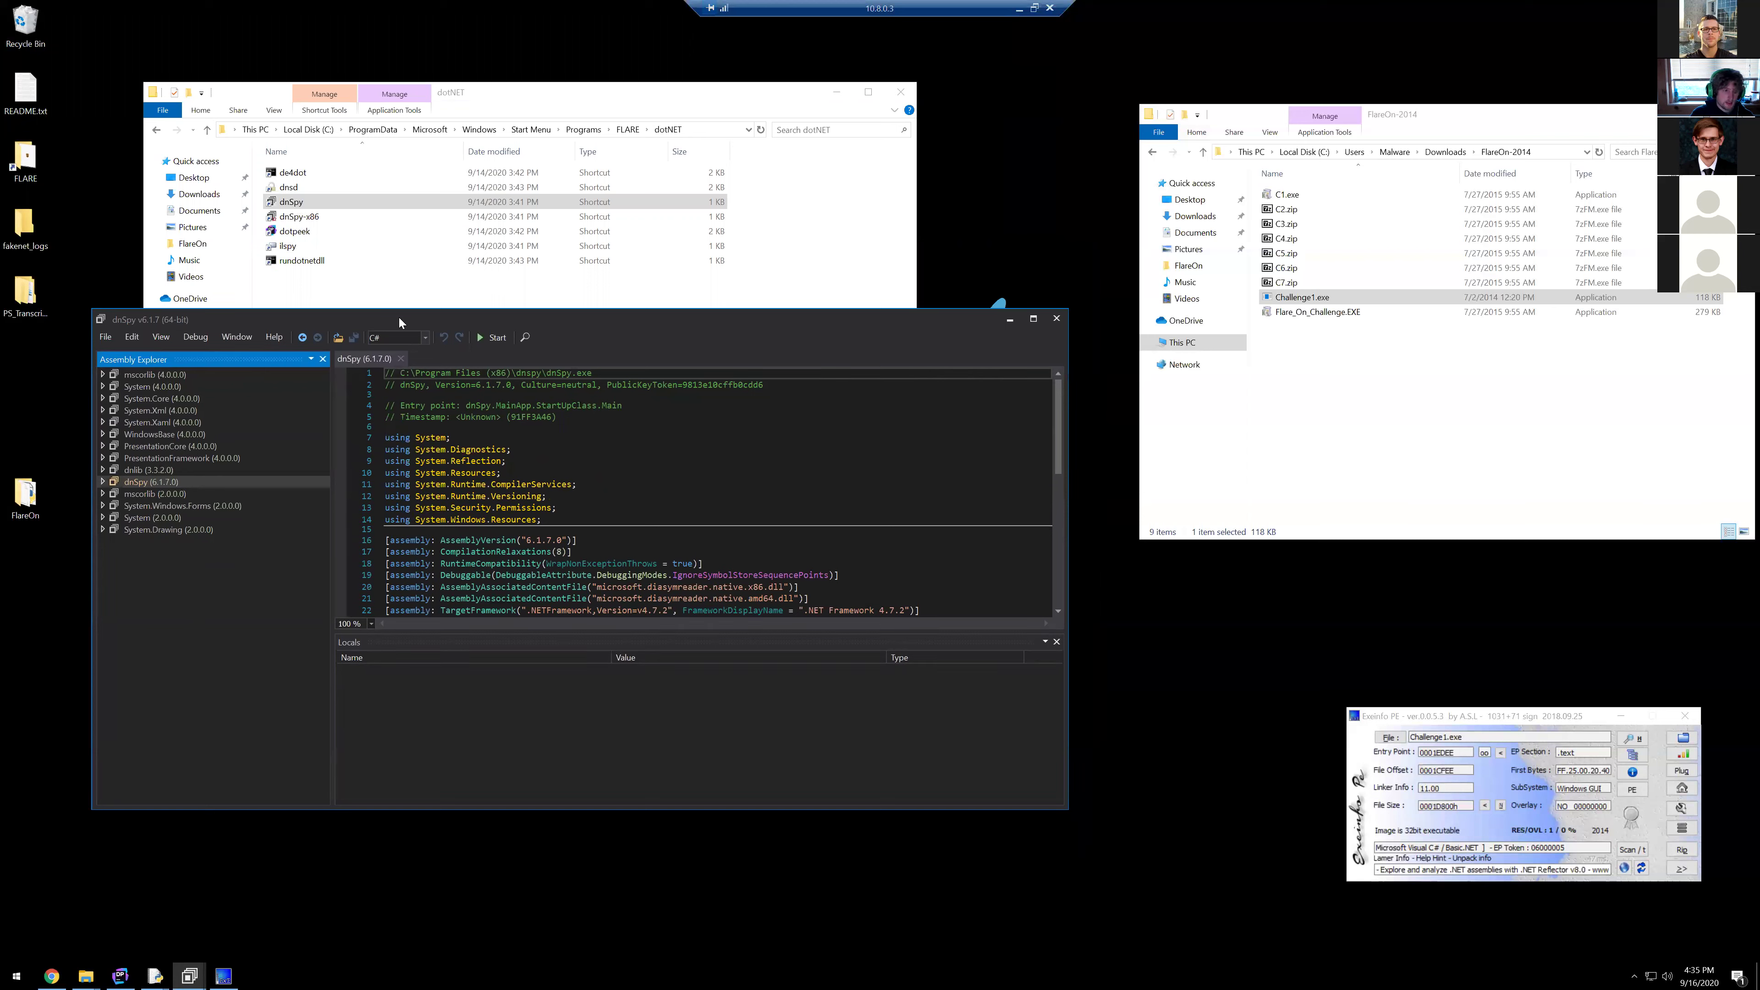
click(106, 337)
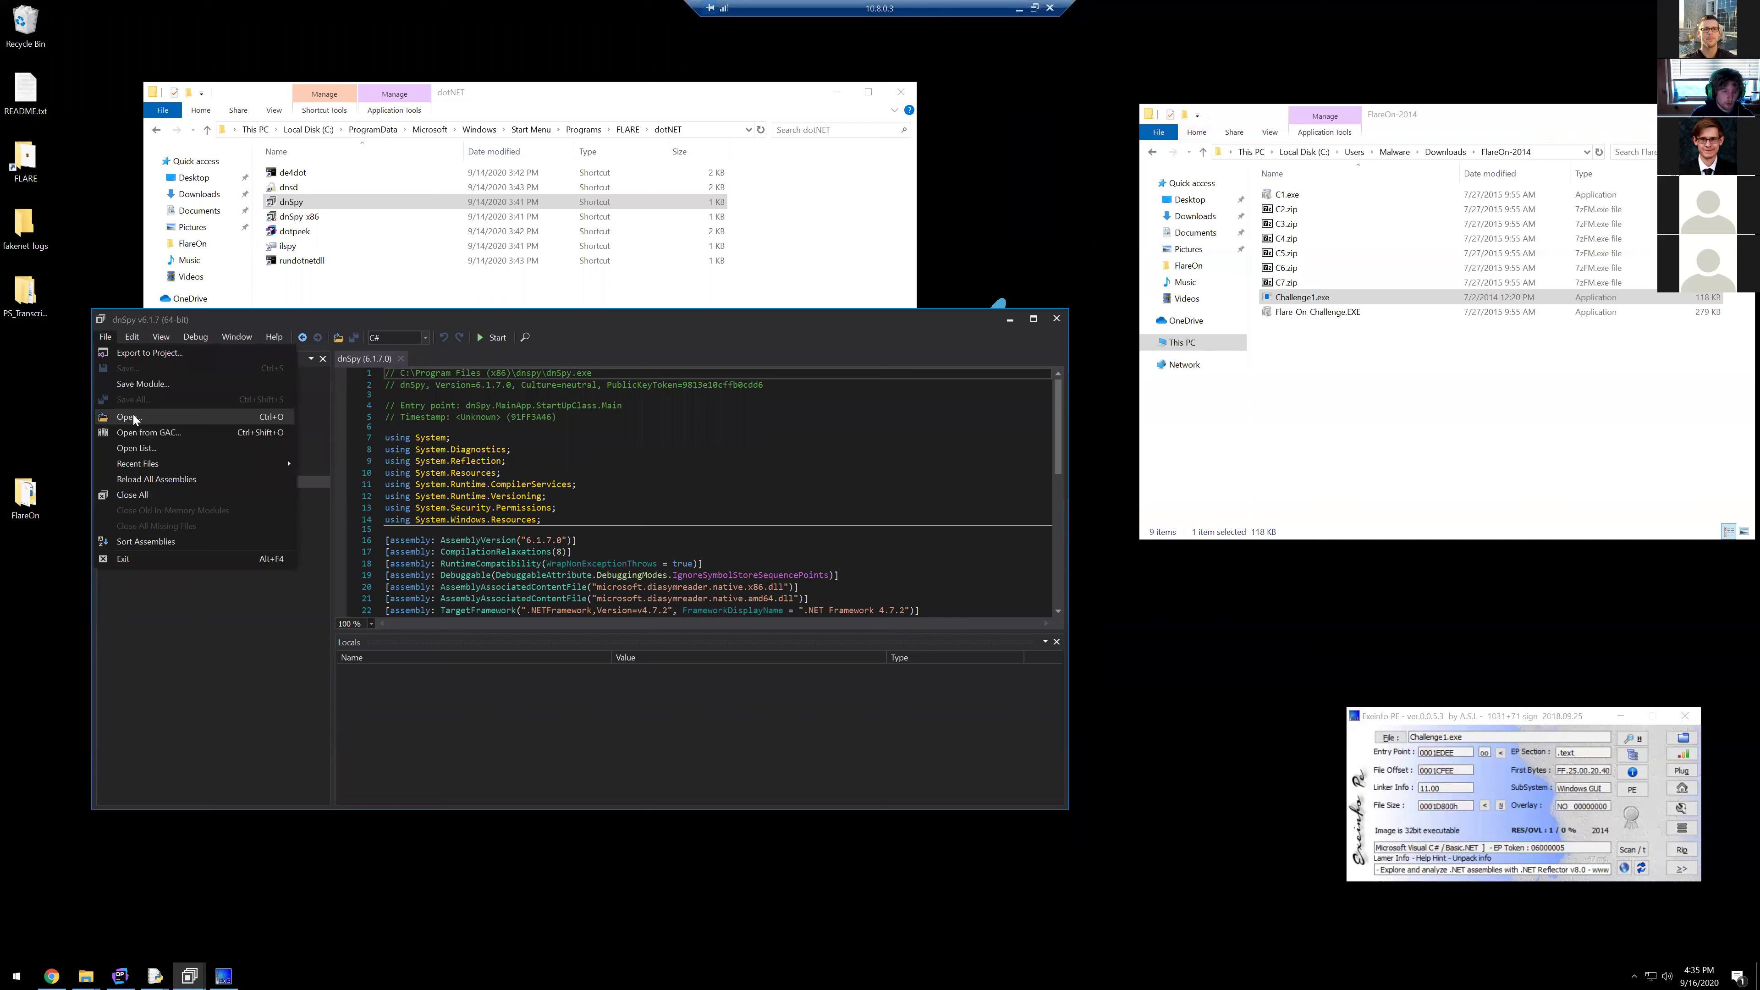
click(656, 455)
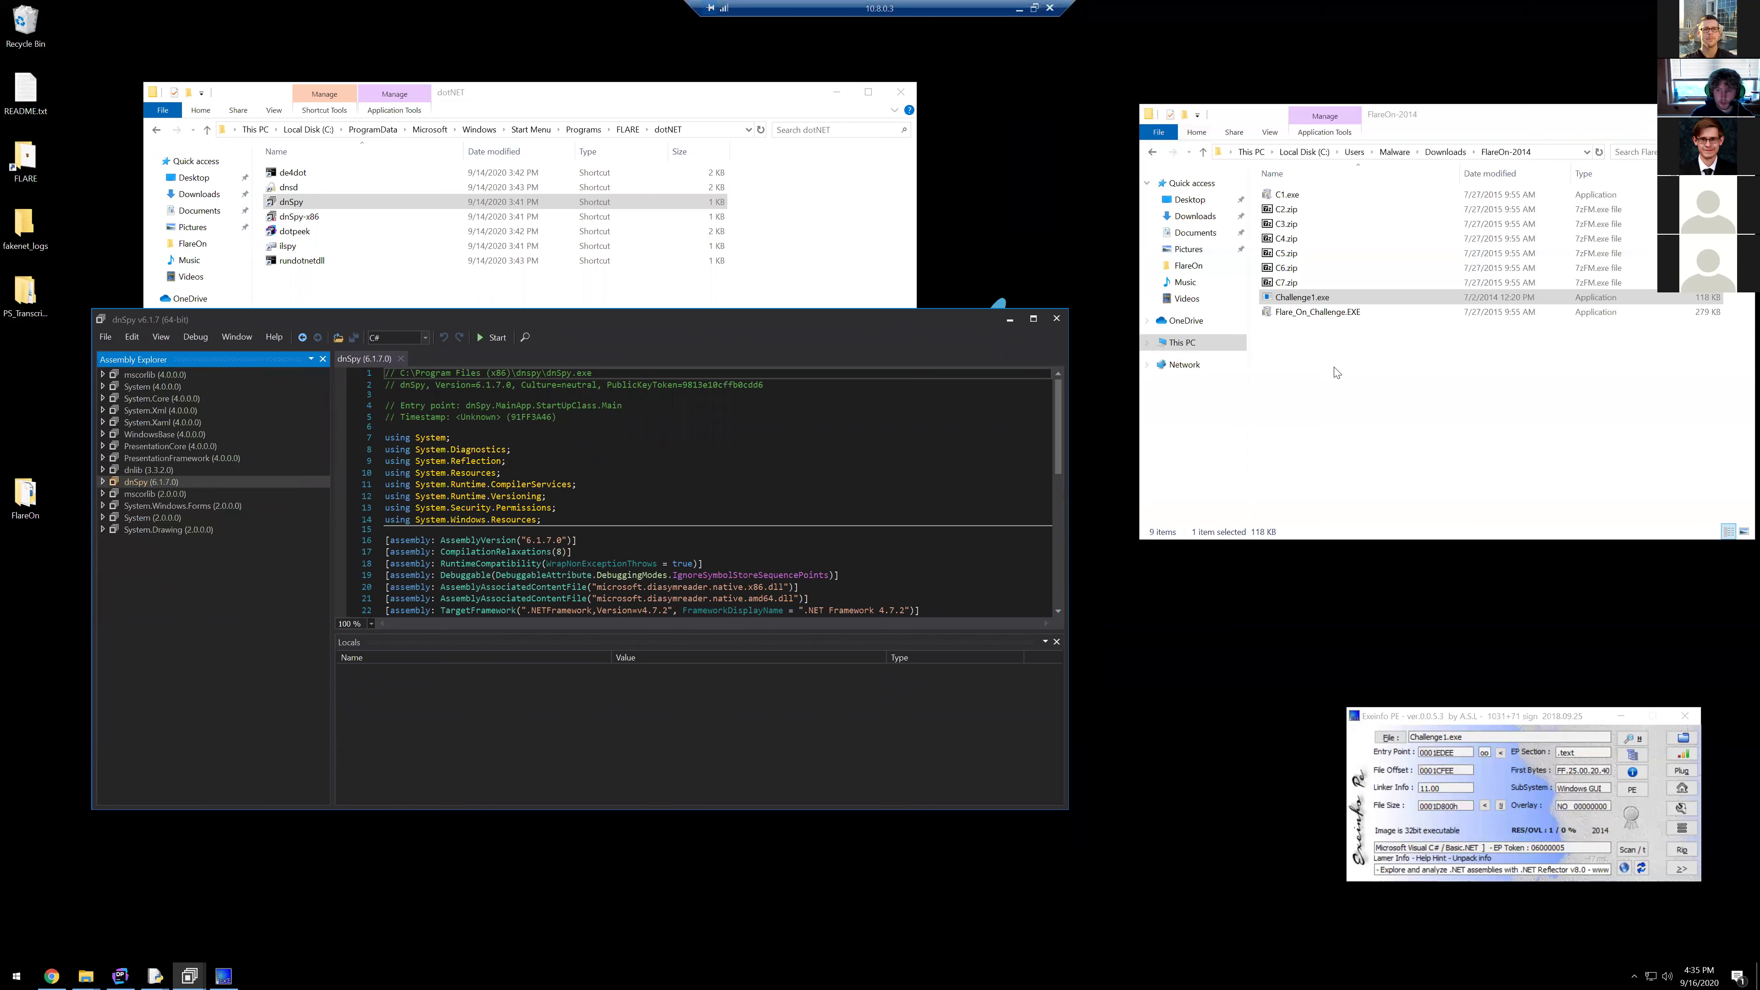
click(1314, 298)
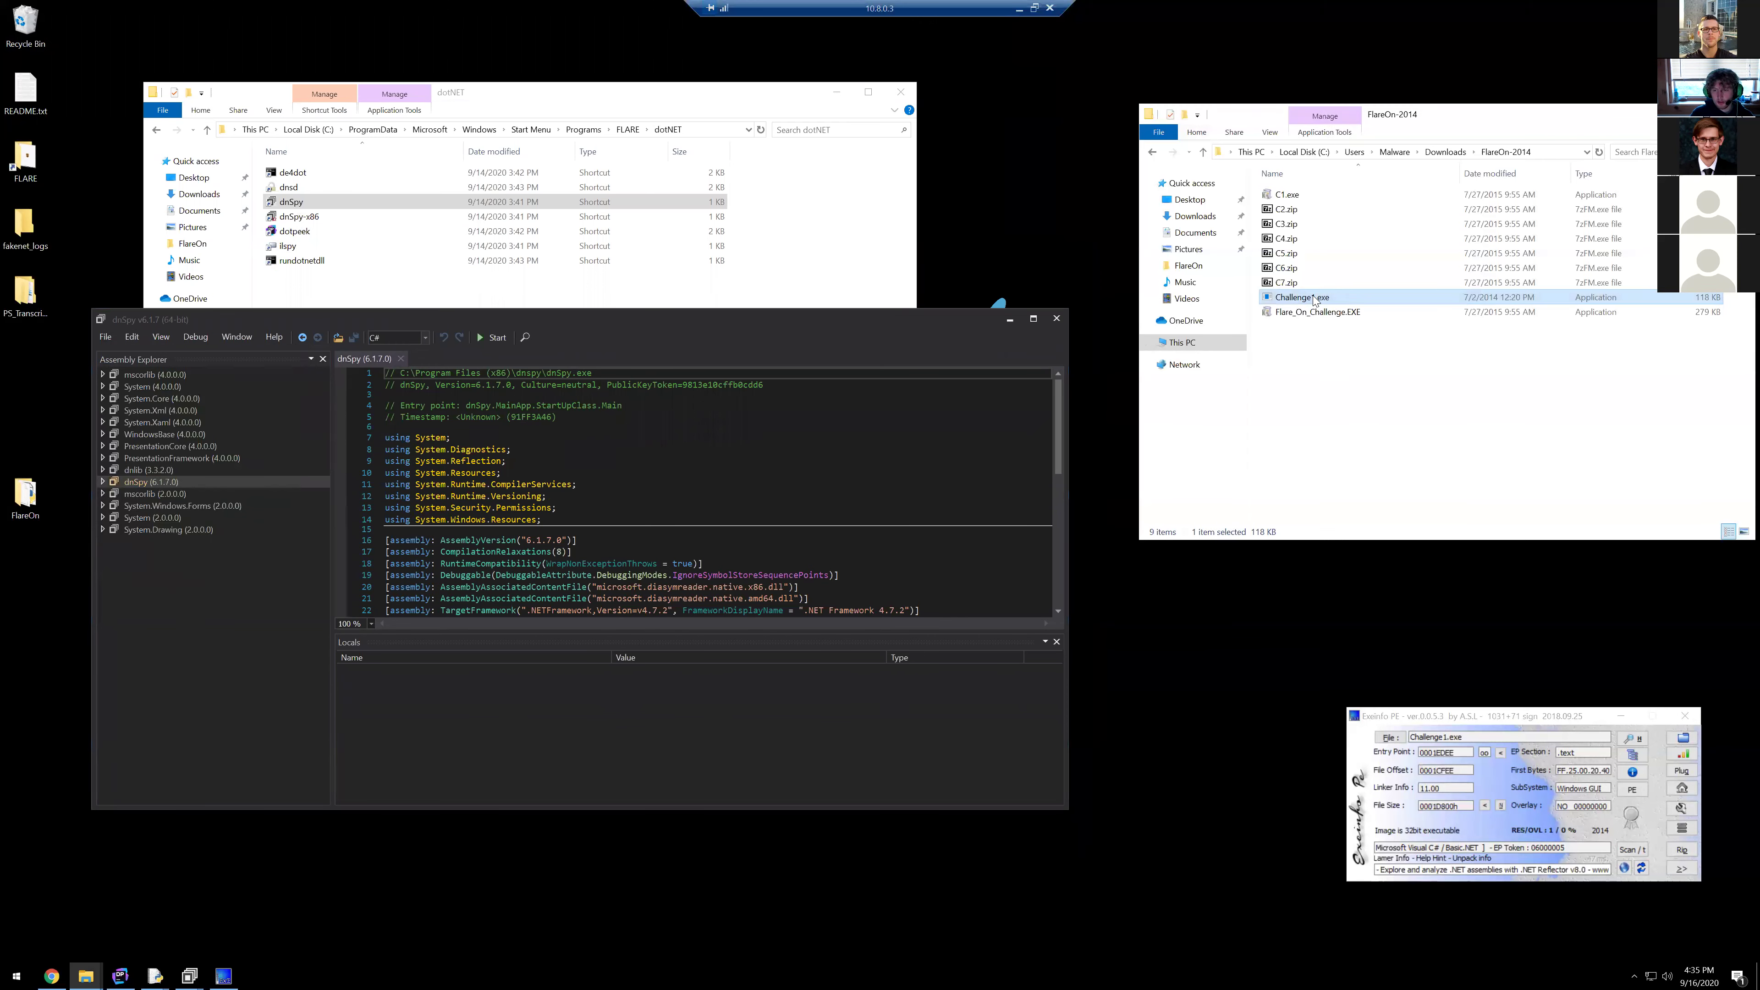
drag(1312, 300, 172, 495)
drag(167, 572, 167, 571)
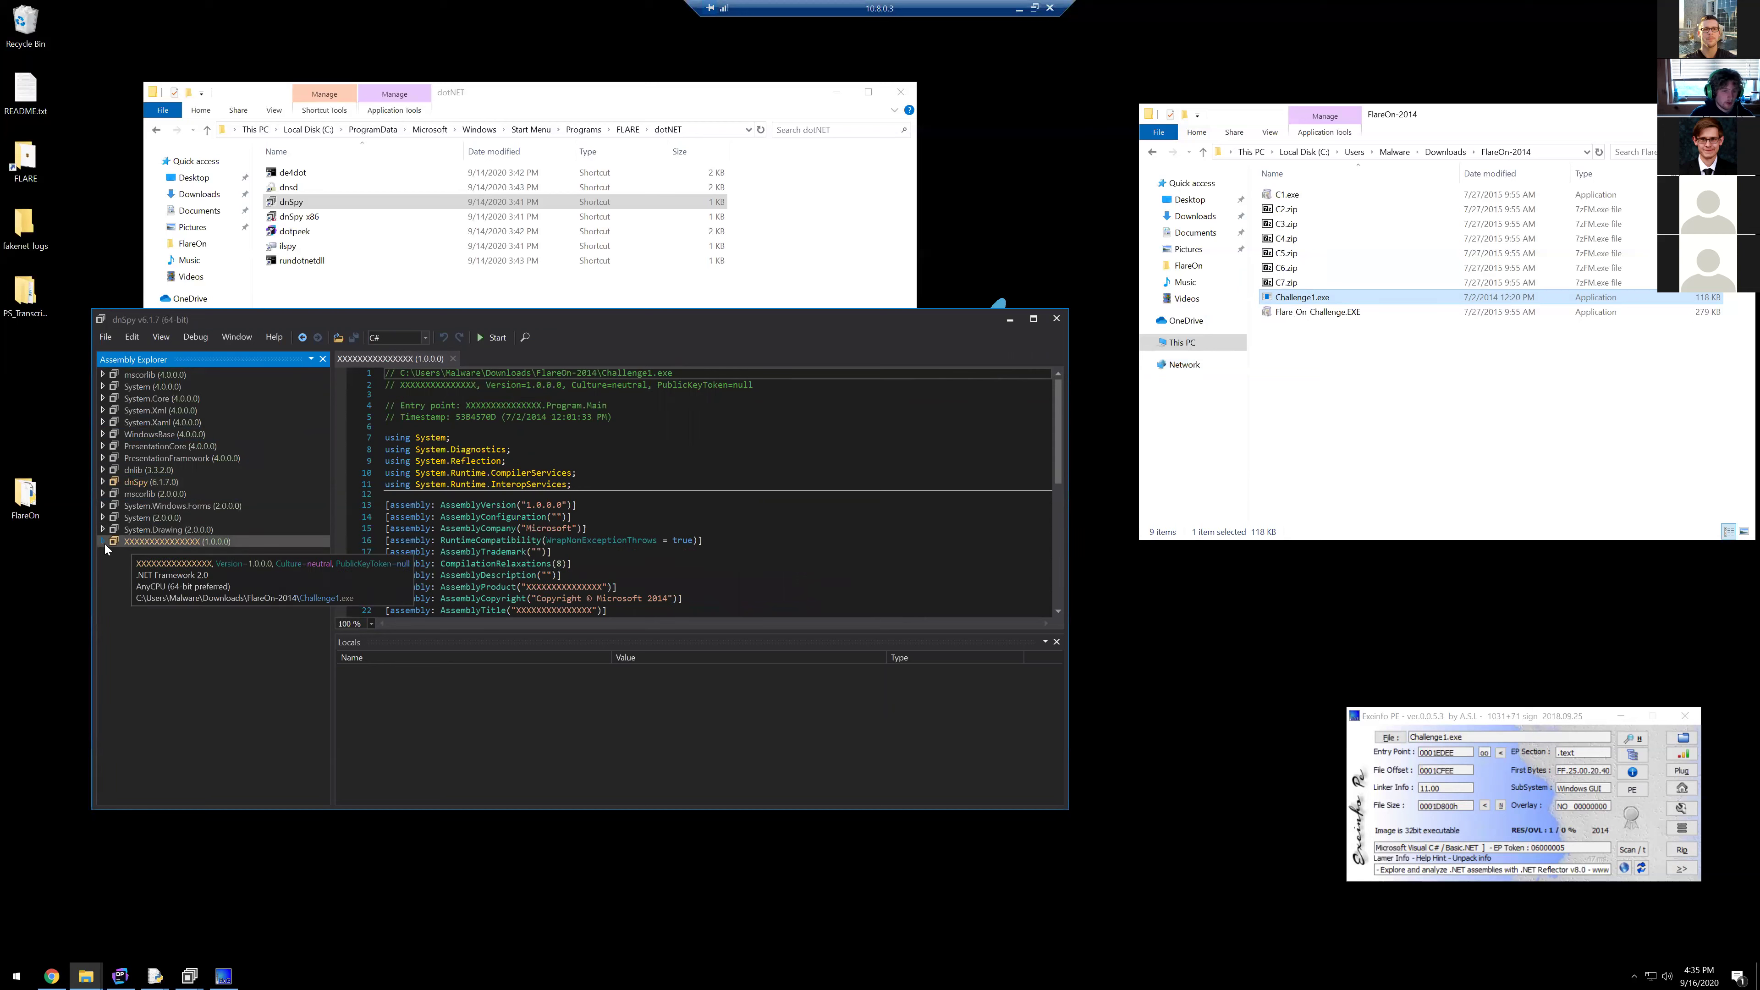
Step: Expand the newly loaded Challenge1 assembly, its module and the PE node in the Assembly Explorer
double_click(151, 544)
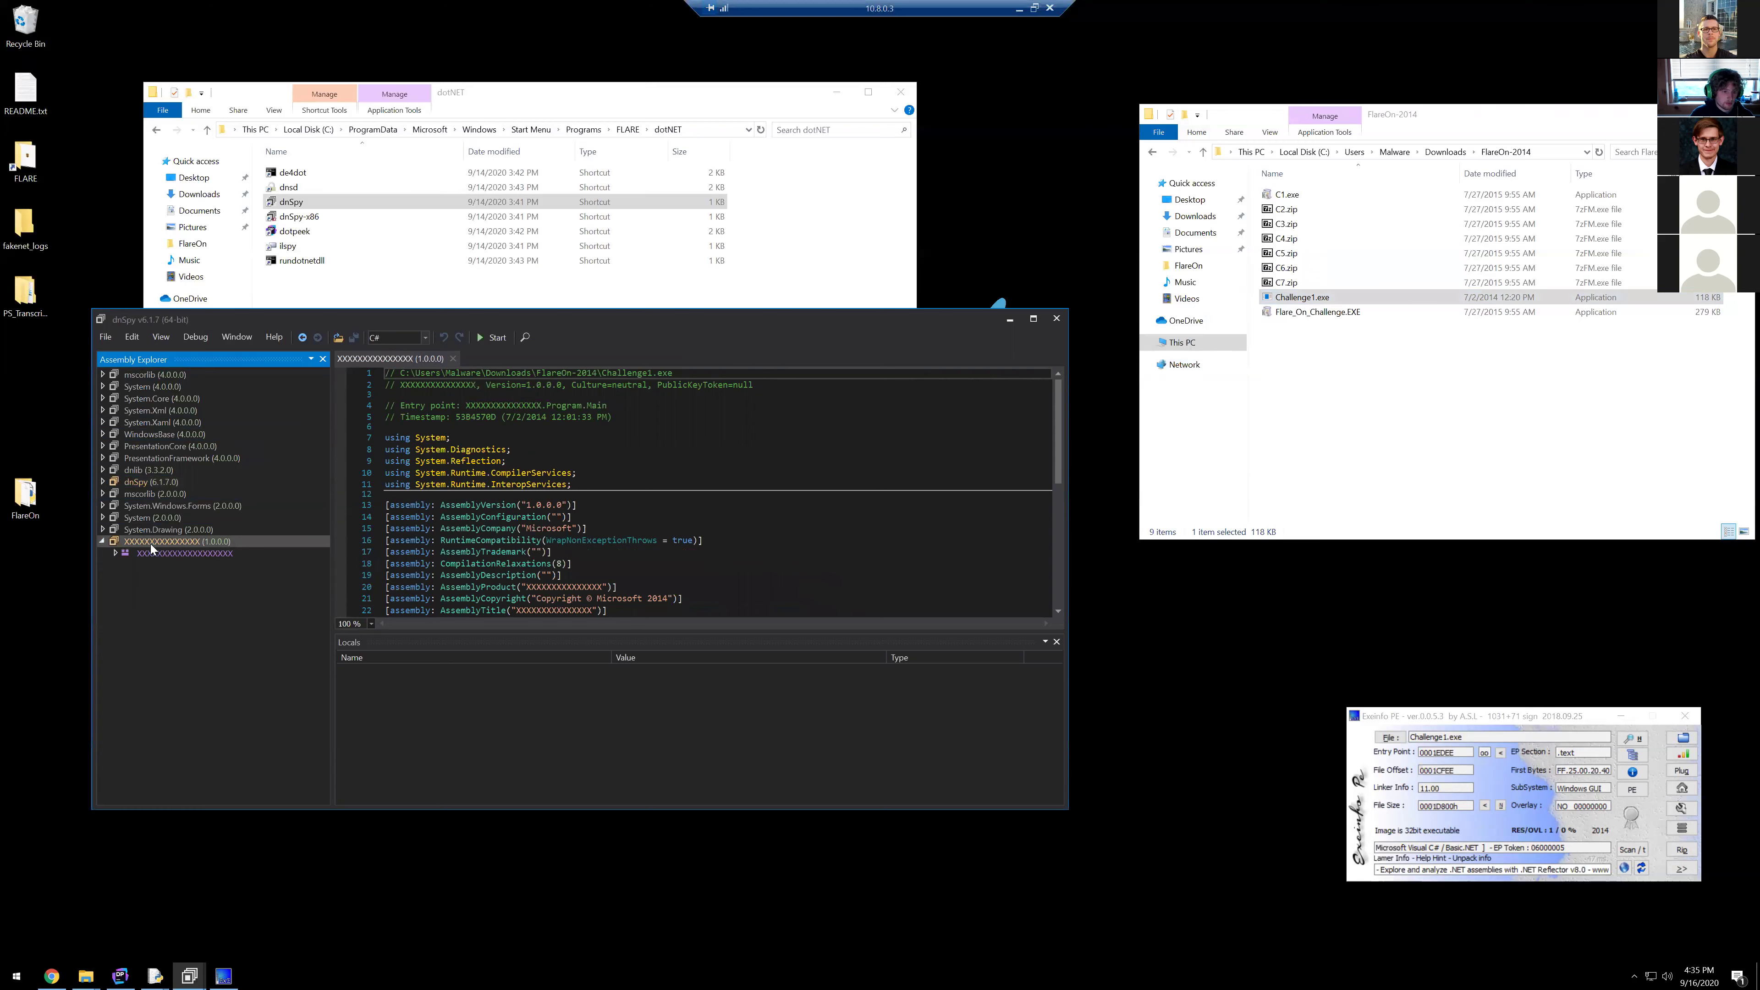
click(103, 542)
click(104, 541)
click(115, 553)
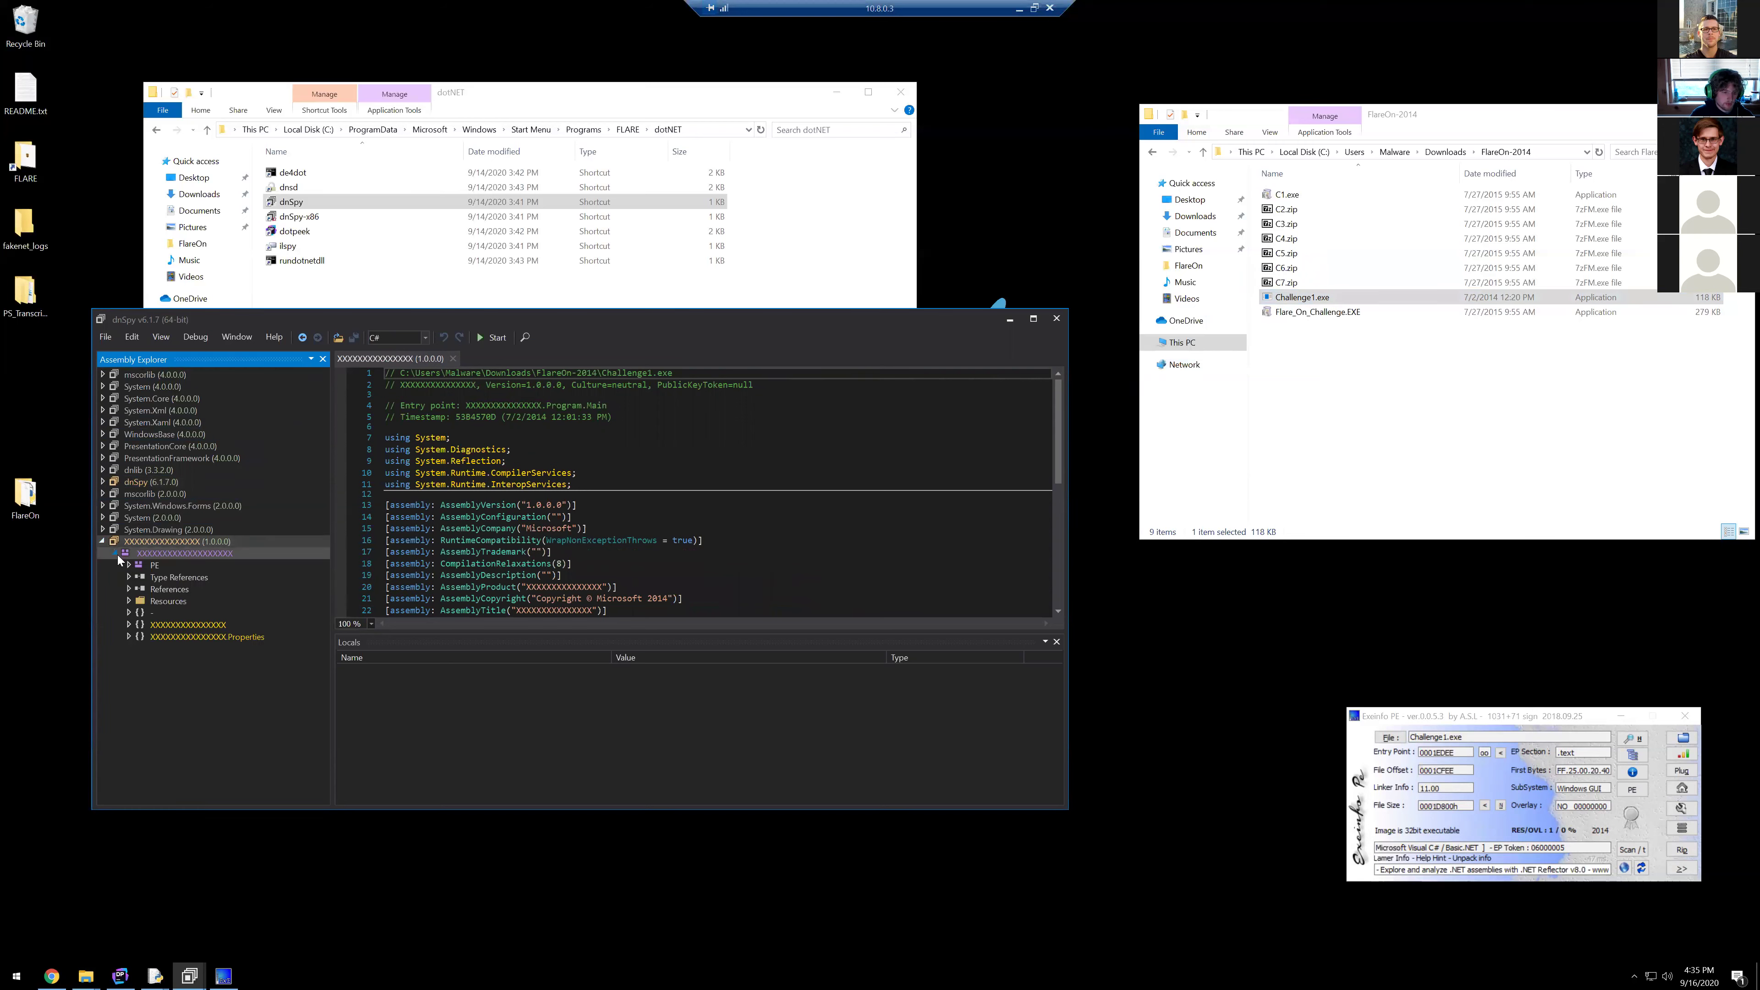
double_click(144, 567)
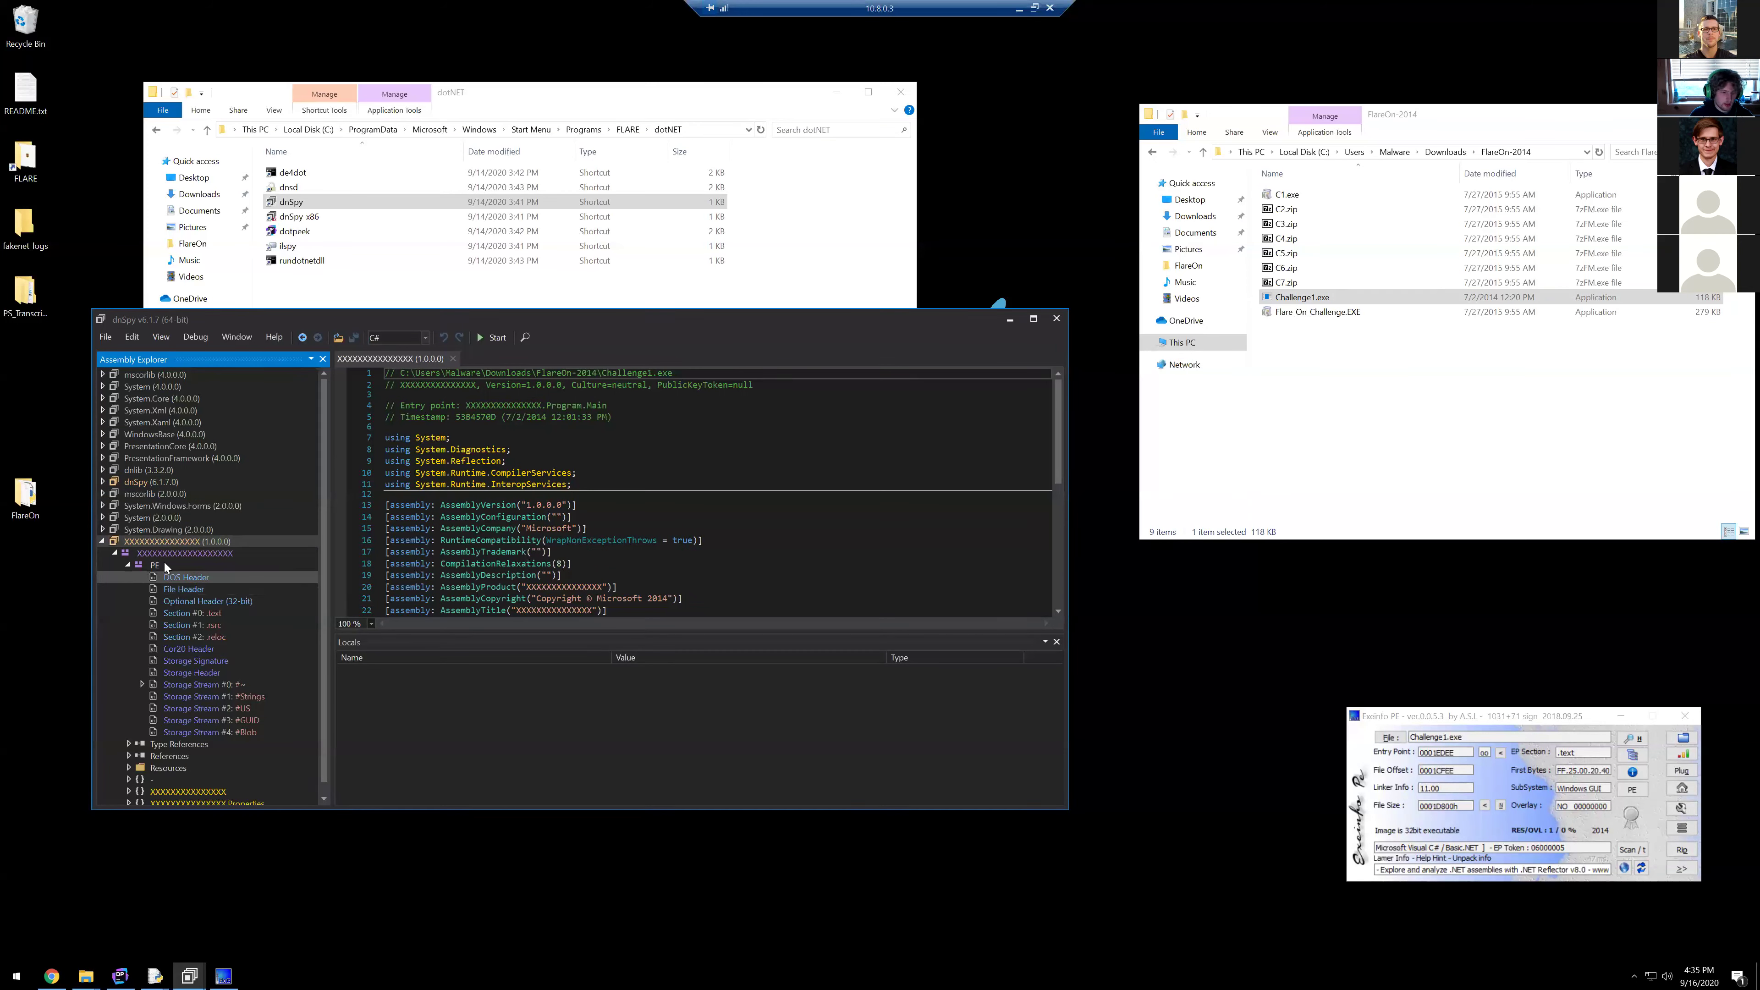
Step: Examine the DOS Header, File Header, .text and .rsrc sections of Challenge1.exe, enlarging the dnSpy window to read them
click(202, 576)
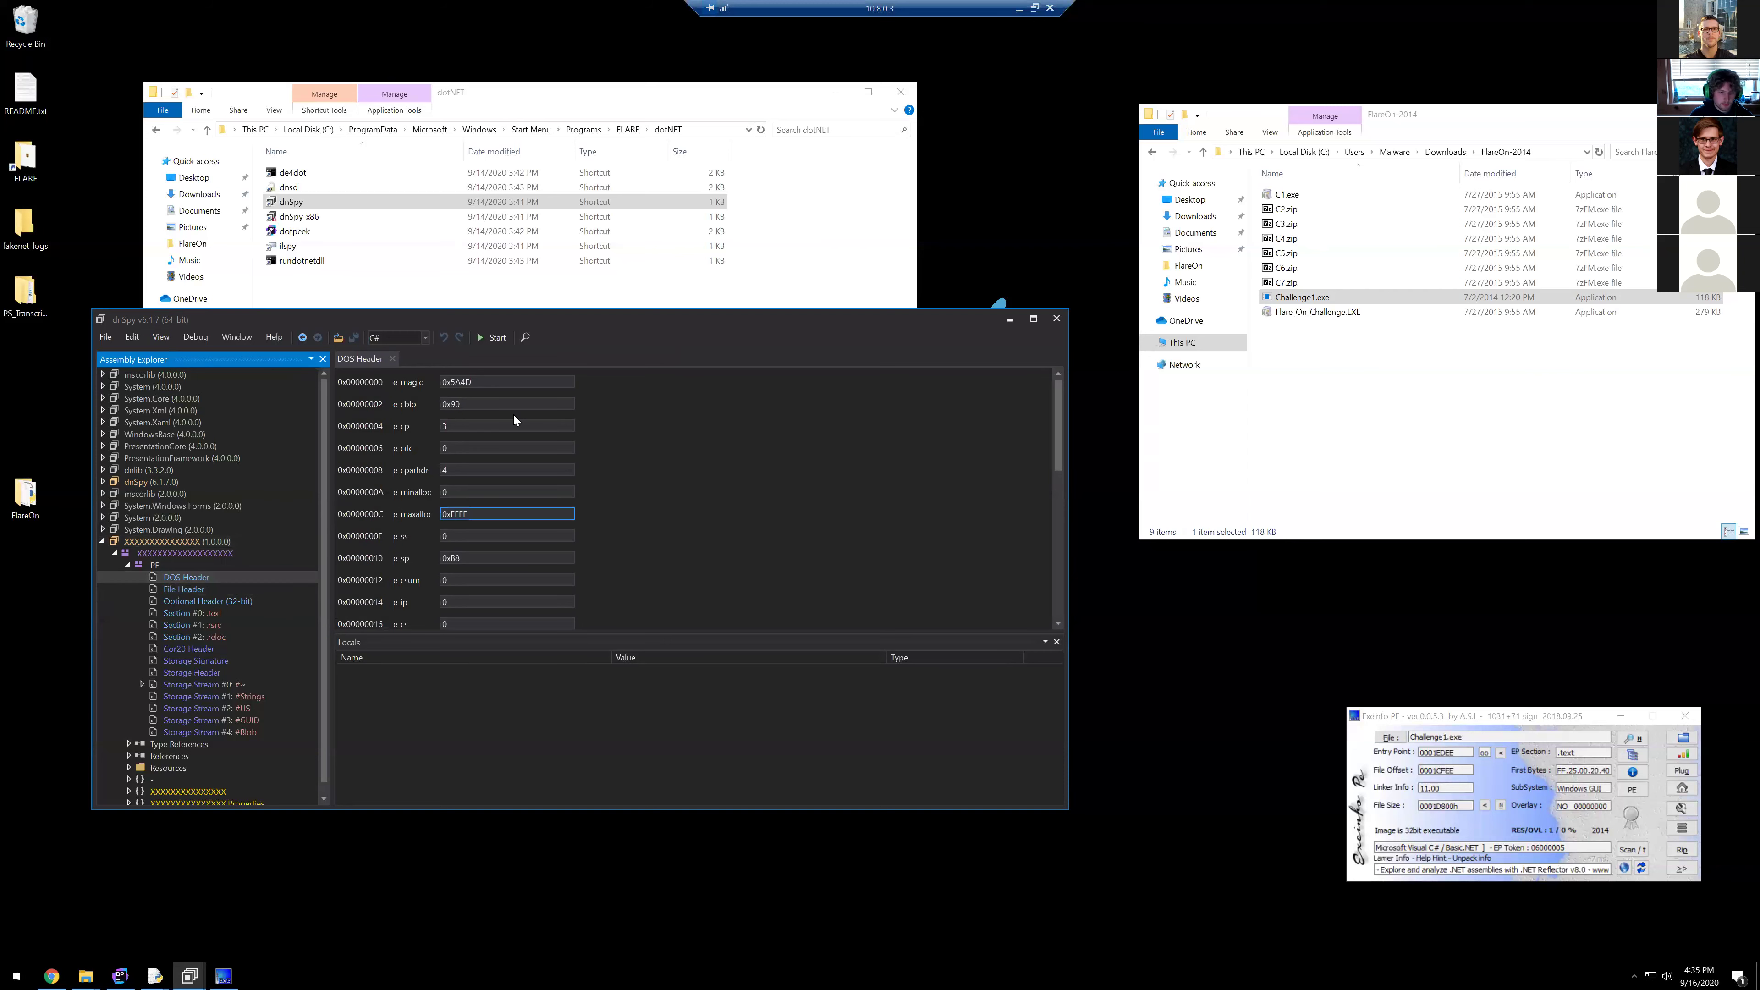
drag(523, 309, 532, 164)
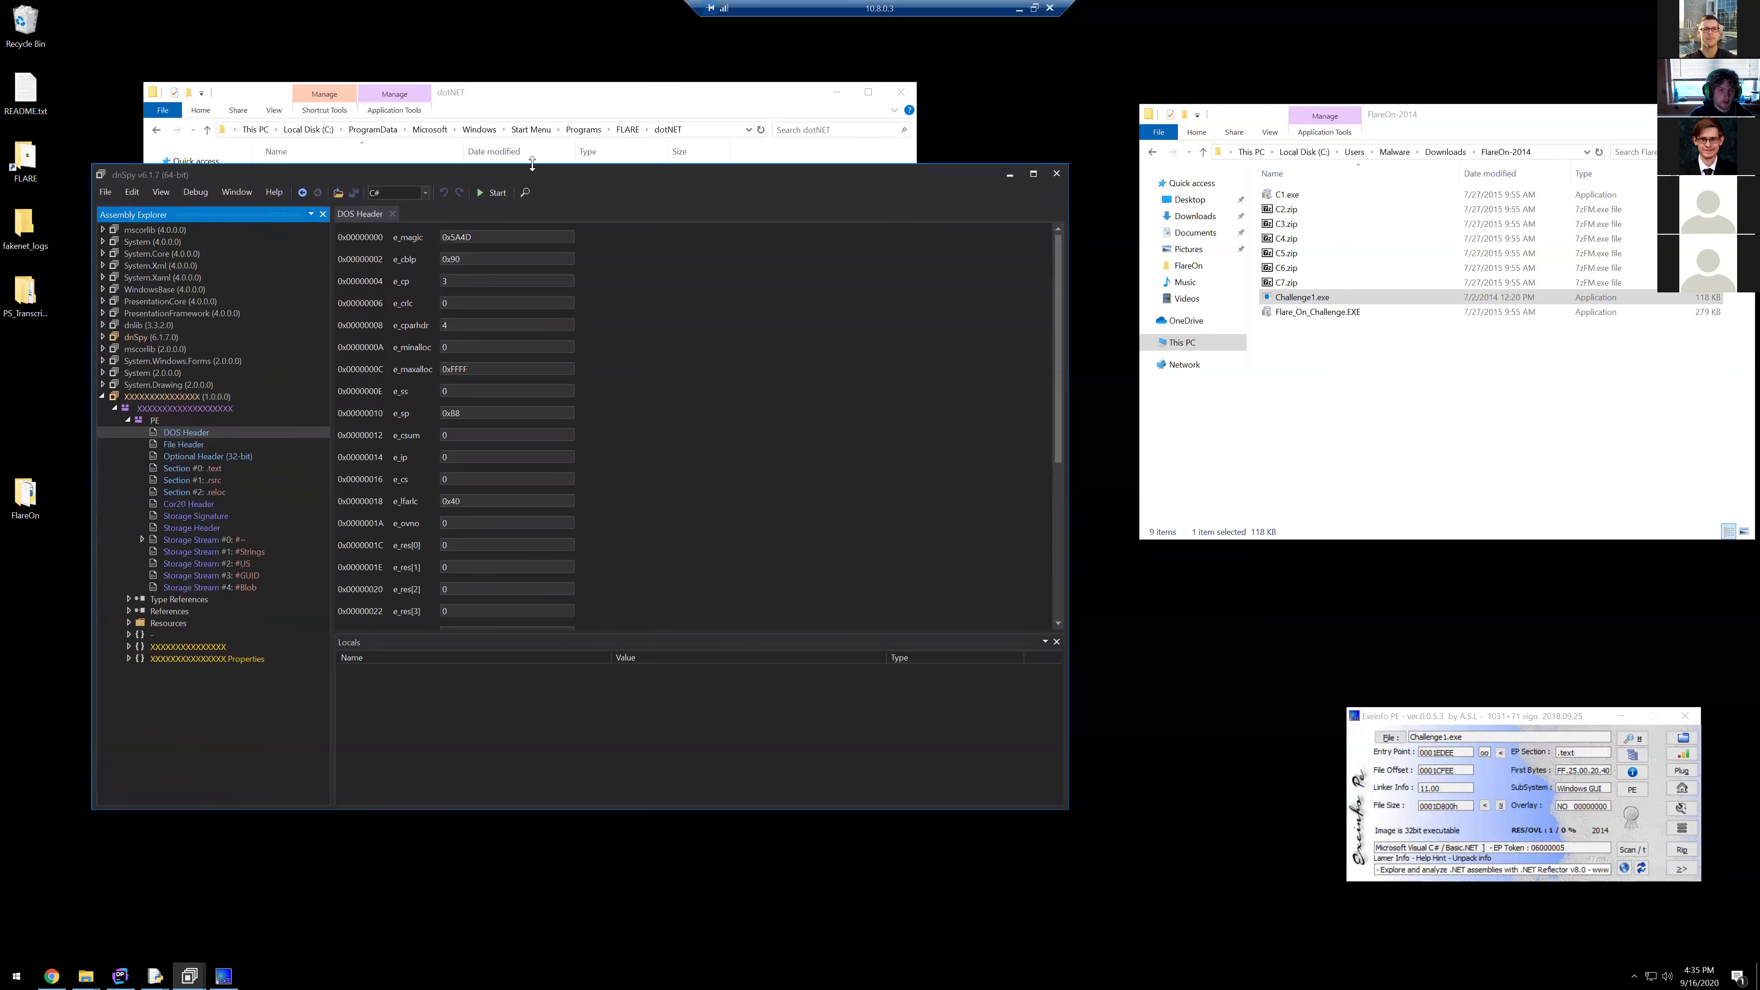
click(200, 447)
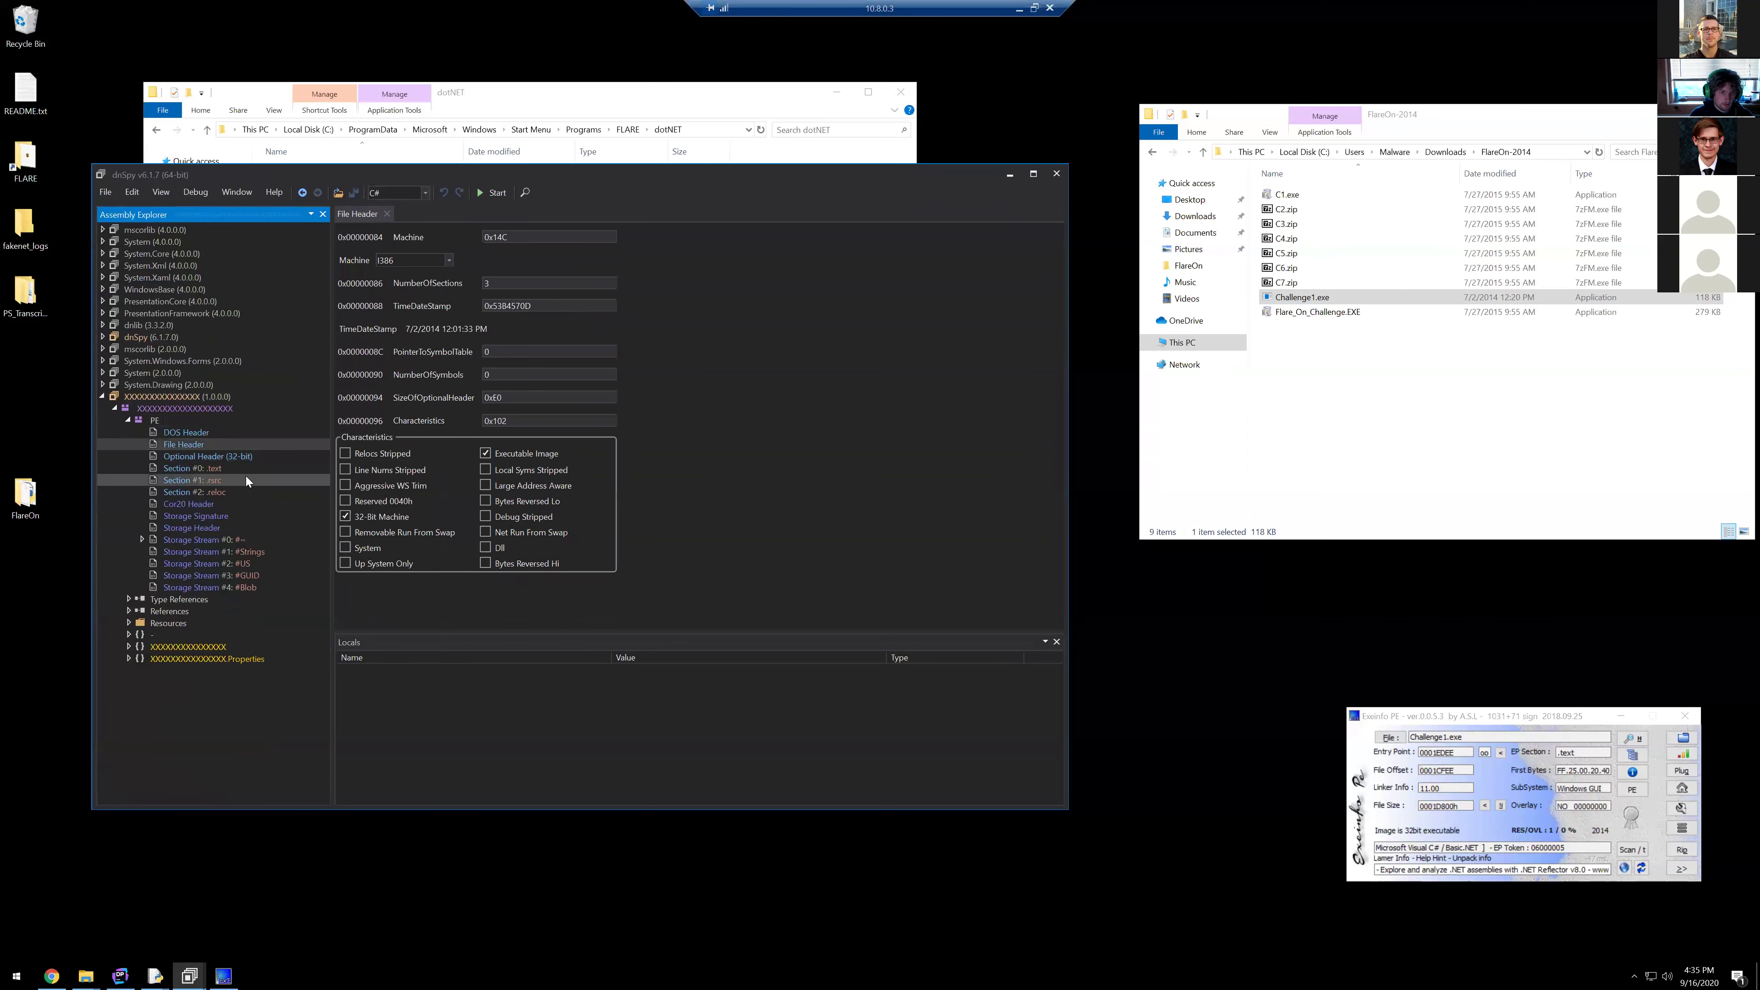
click(220, 474)
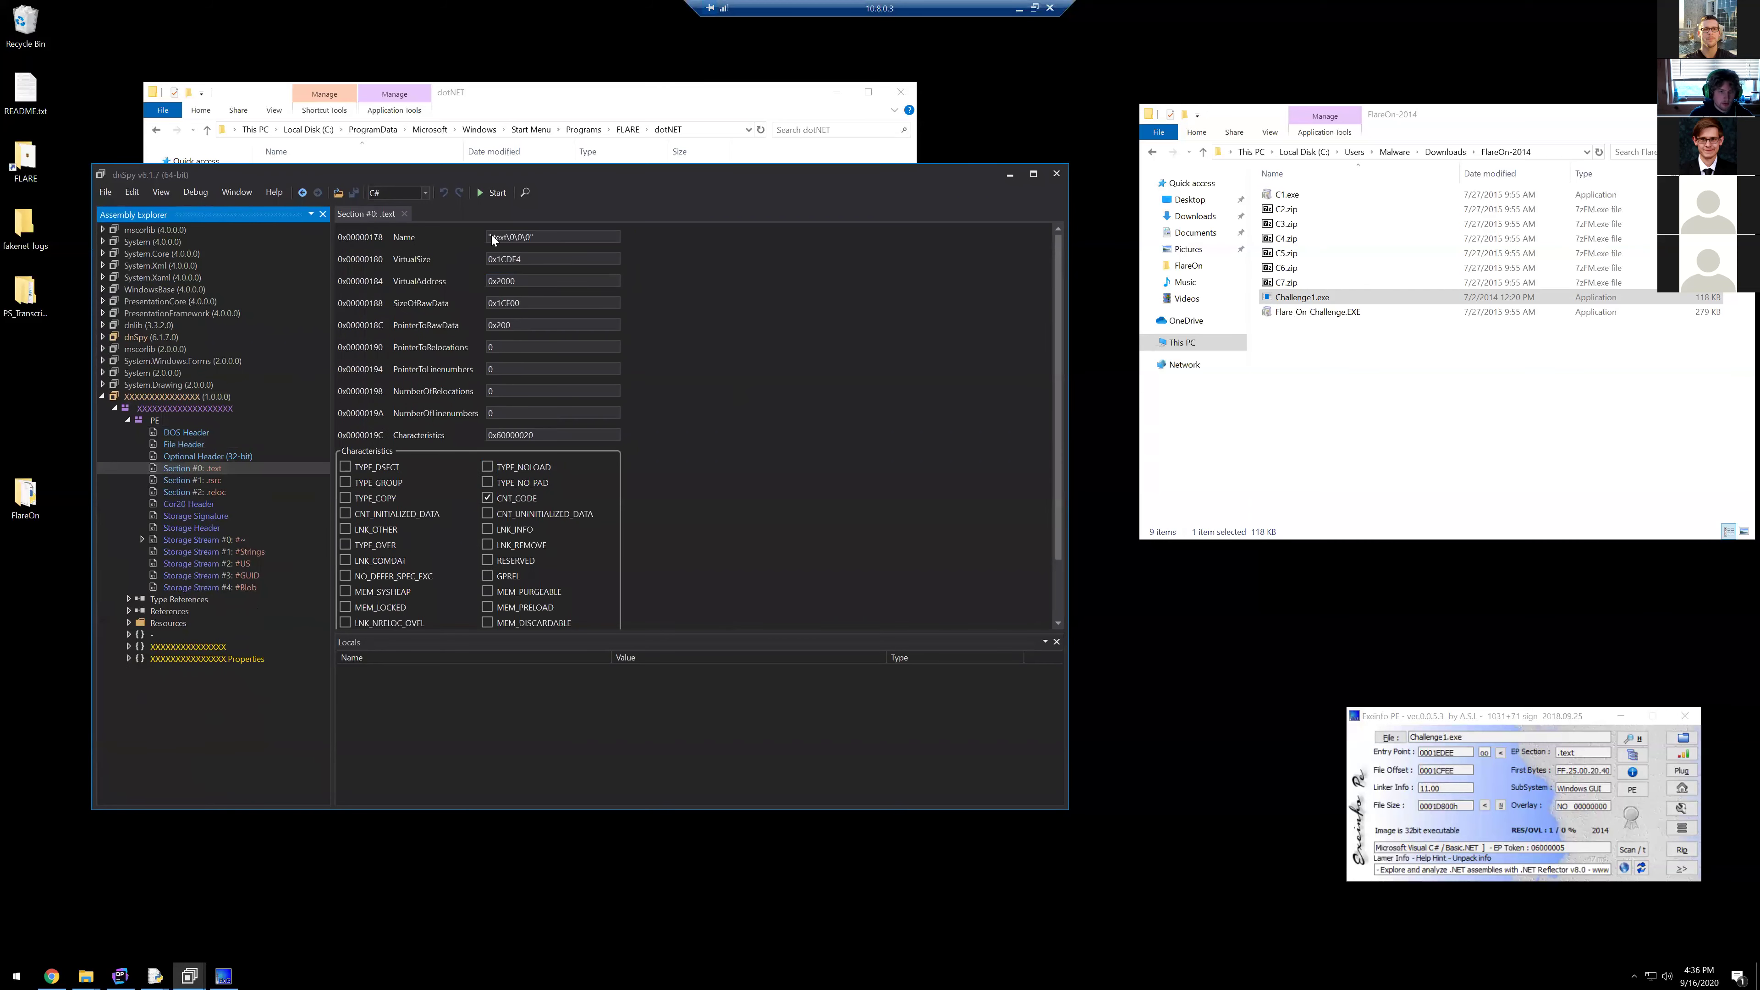
scroll(458, 432, down, 2)
scroll(459, 434, up, 2)
scroll(459, 435, down, 2)
click(205, 490)
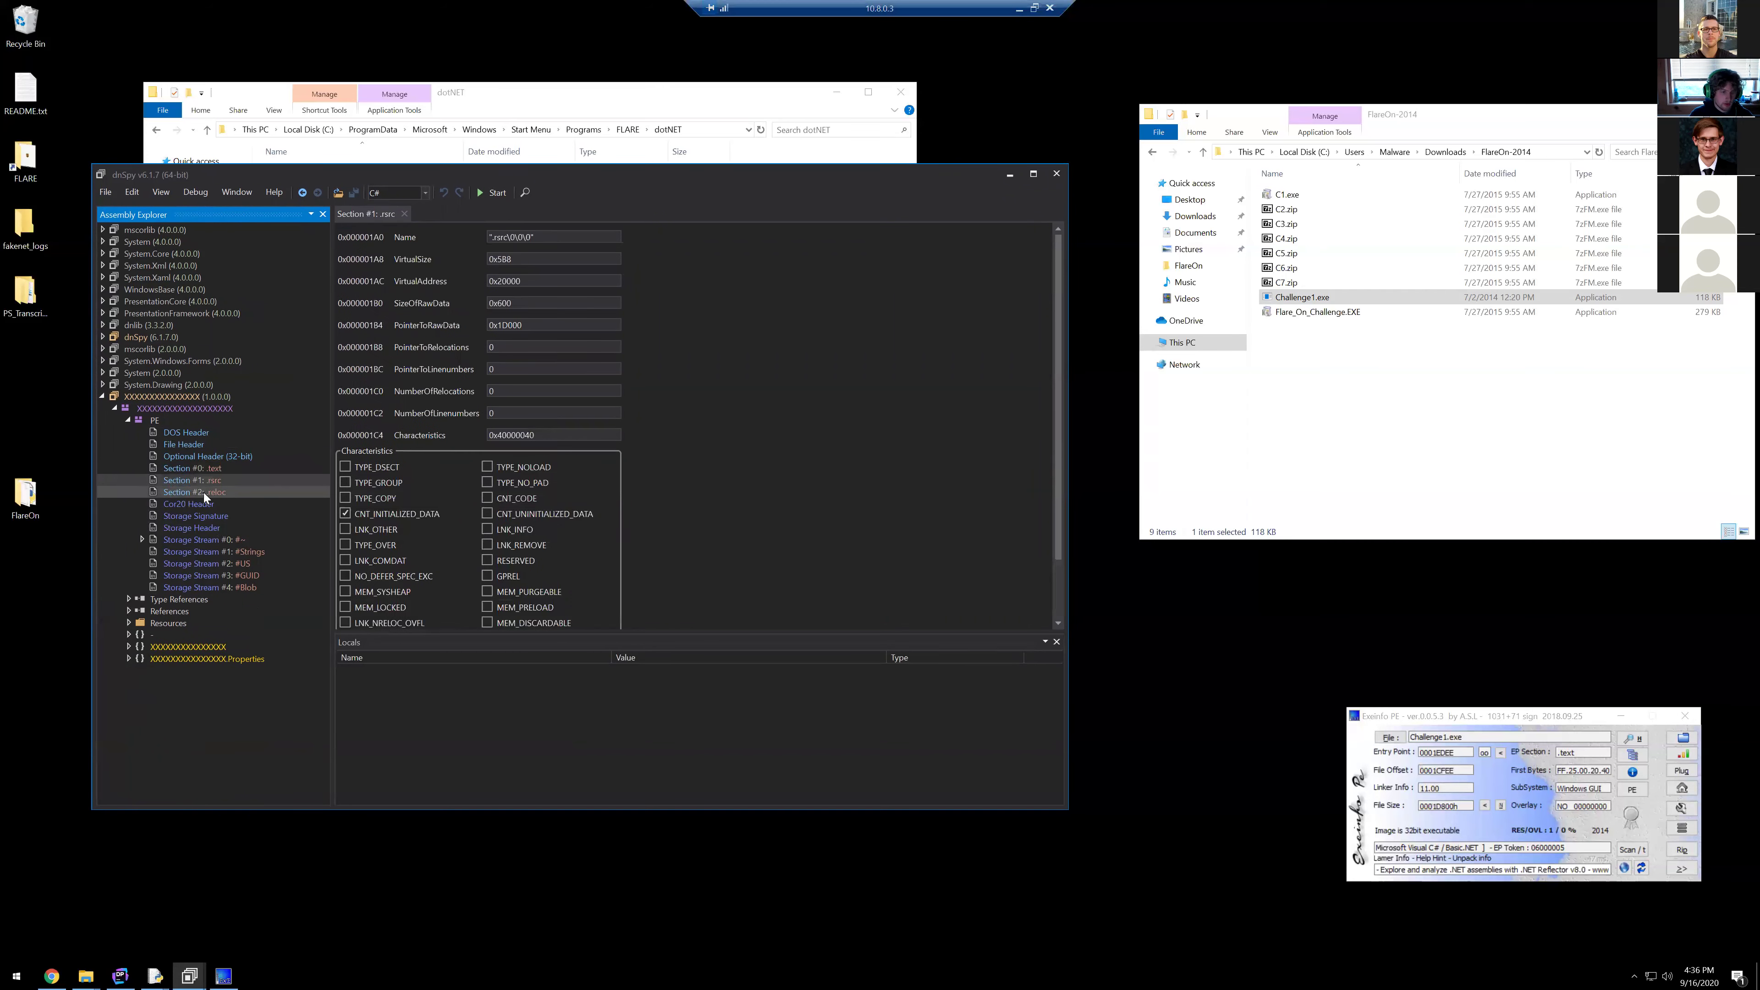
Step: Go through the storage signature, storage header and storage streams #0 to #4 of Challenge1.exe
click(201, 504)
click(198, 517)
click(185, 527)
double_click(171, 539)
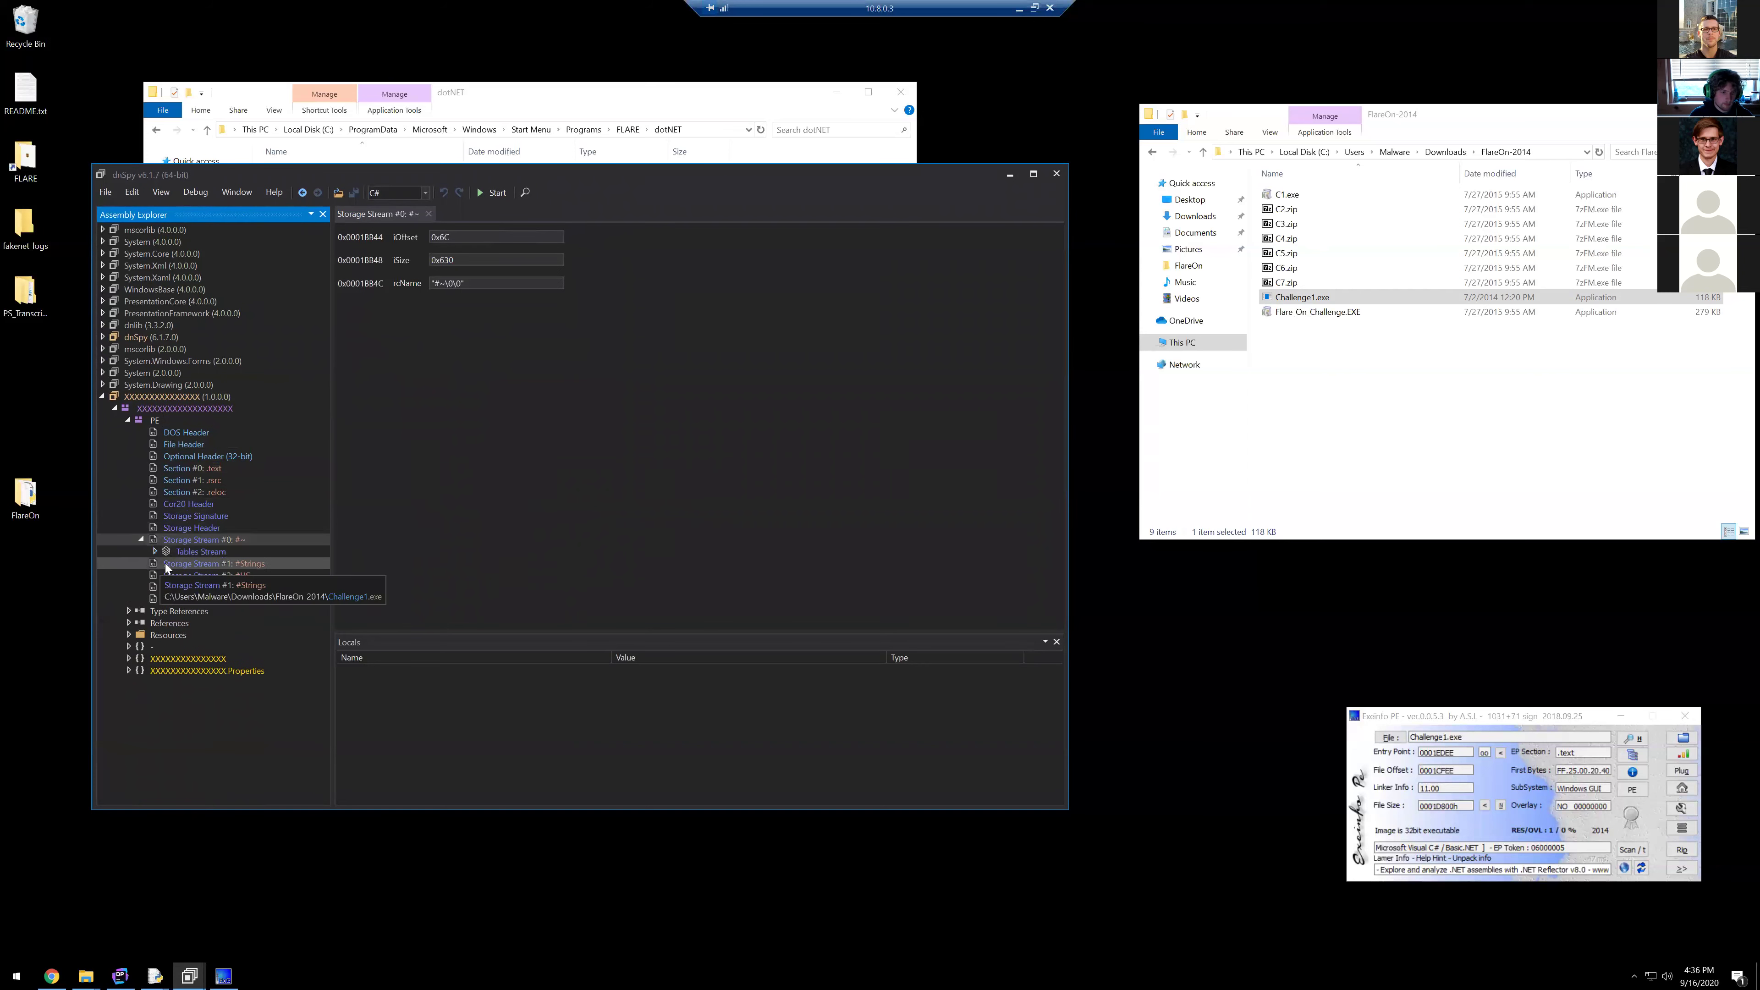
click(170, 564)
click(208, 577)
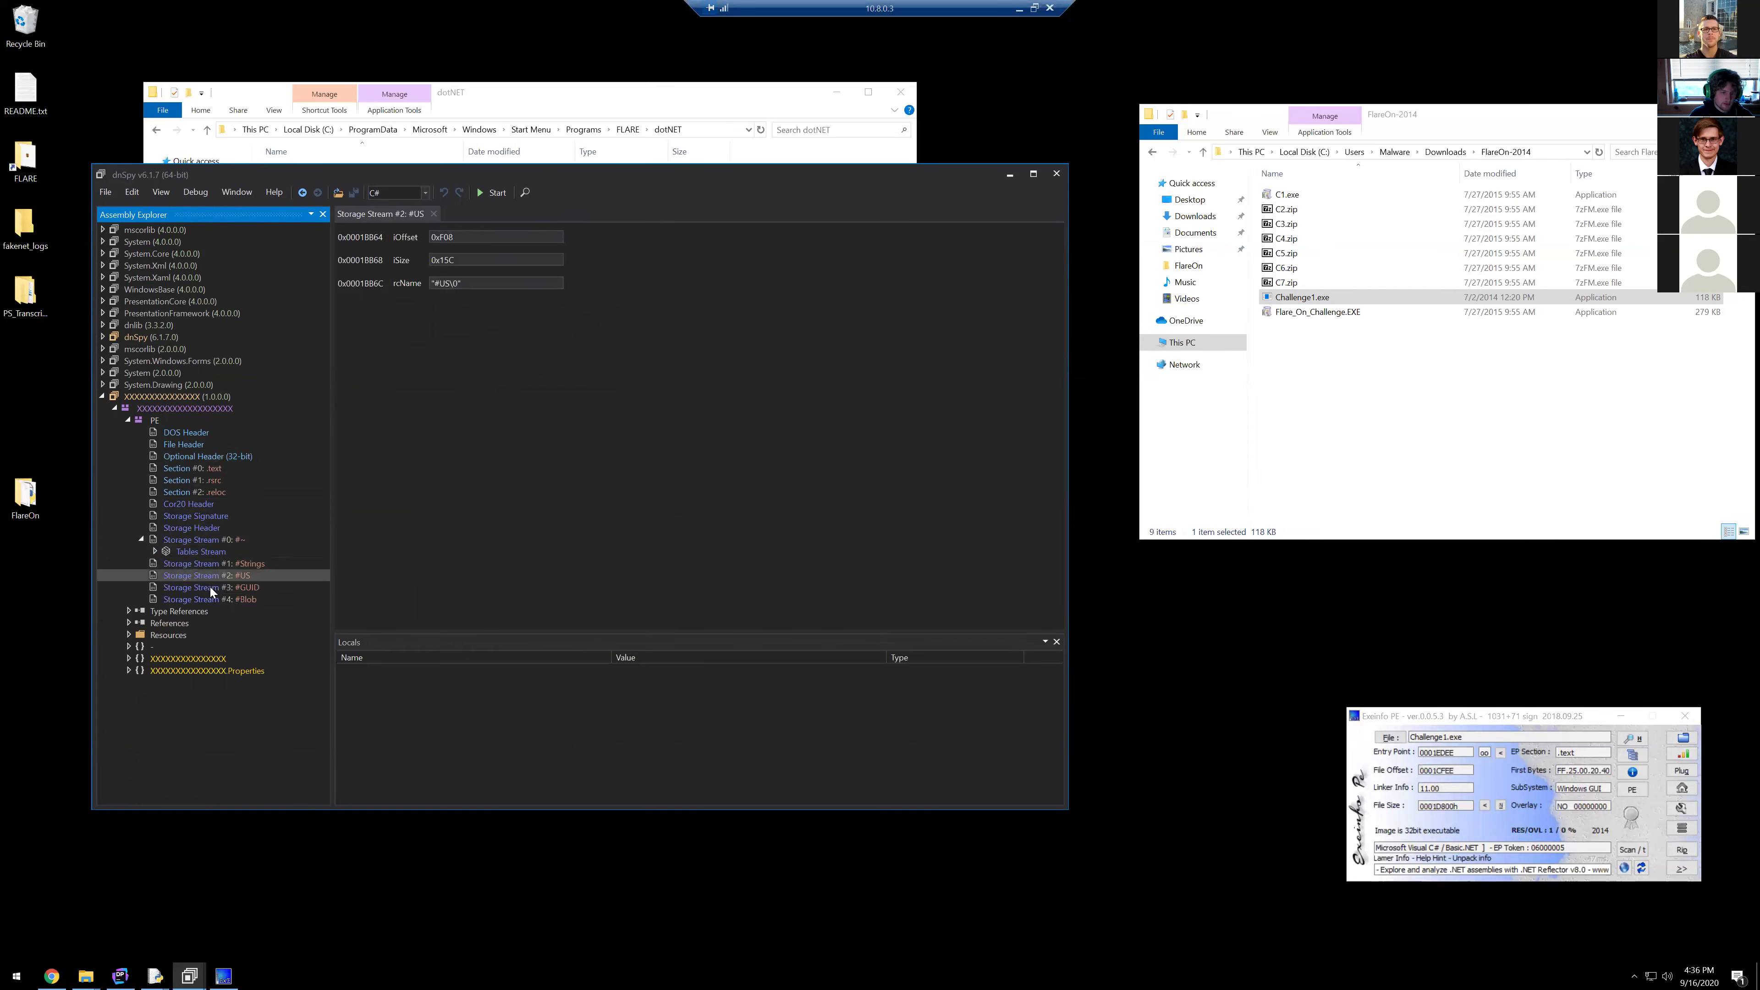
click(211, 588)
click(211, 601)
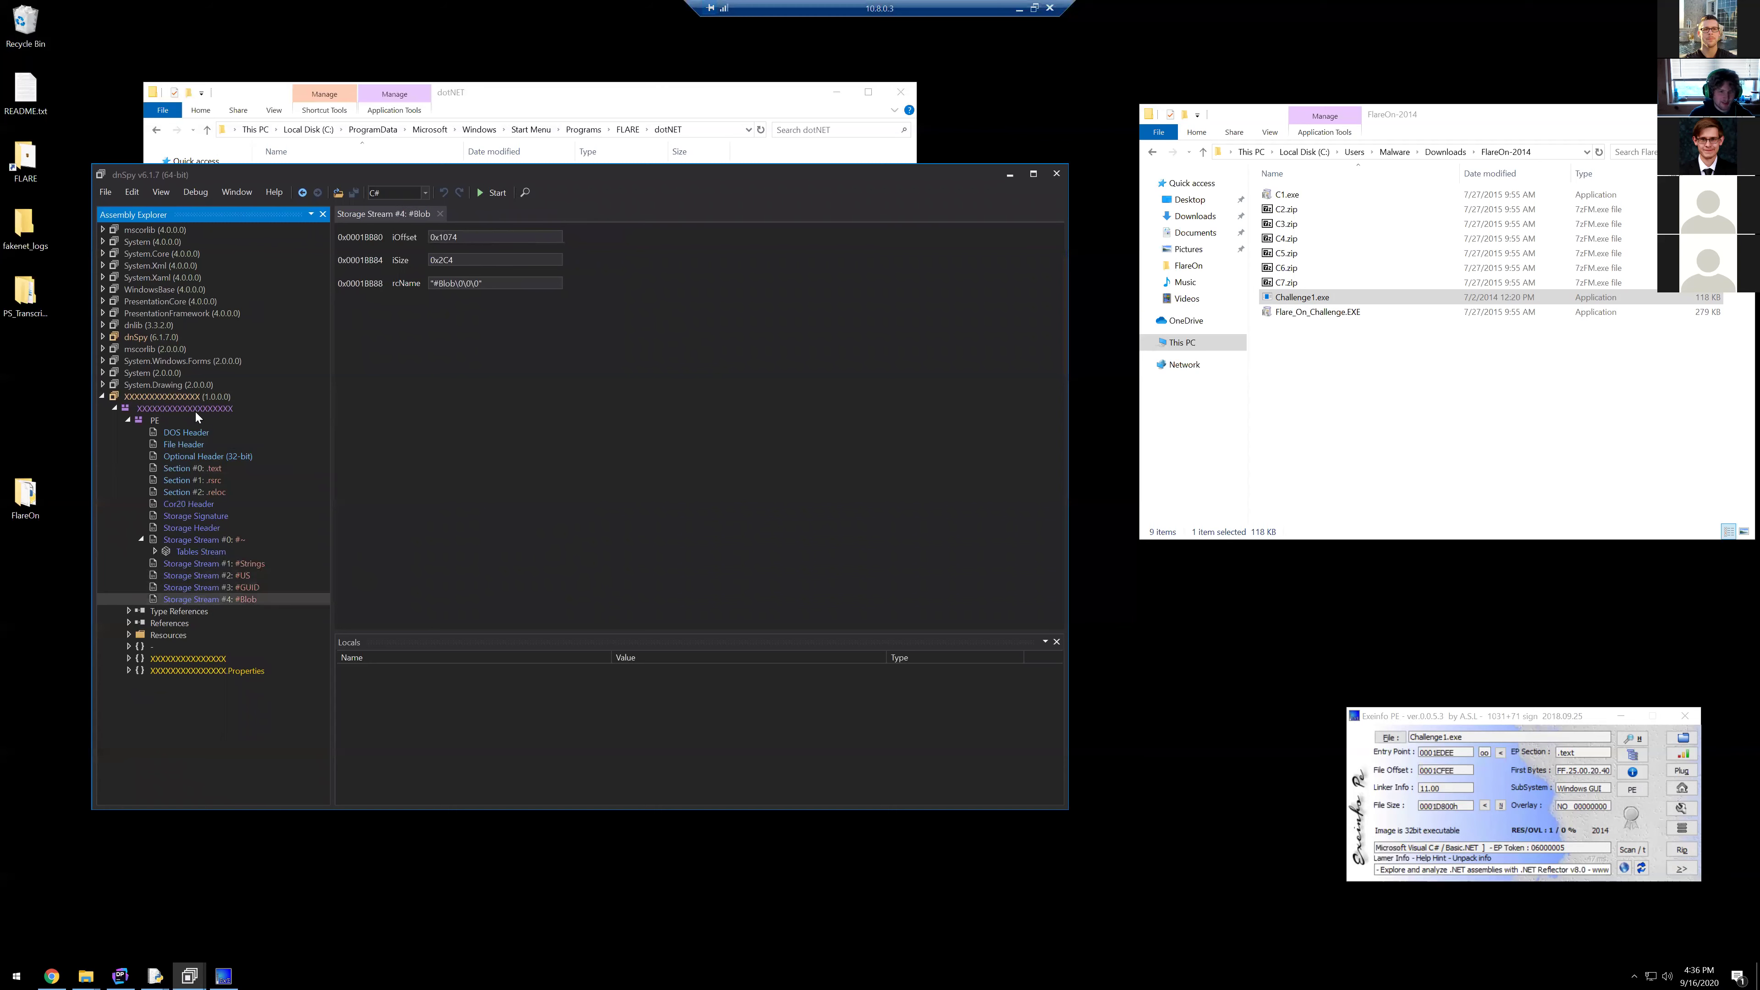
Step: Collapse the PE node of Challenge1.exe and skim its complete header listing from the DOS Header to the last storage stream
click(128, 419)
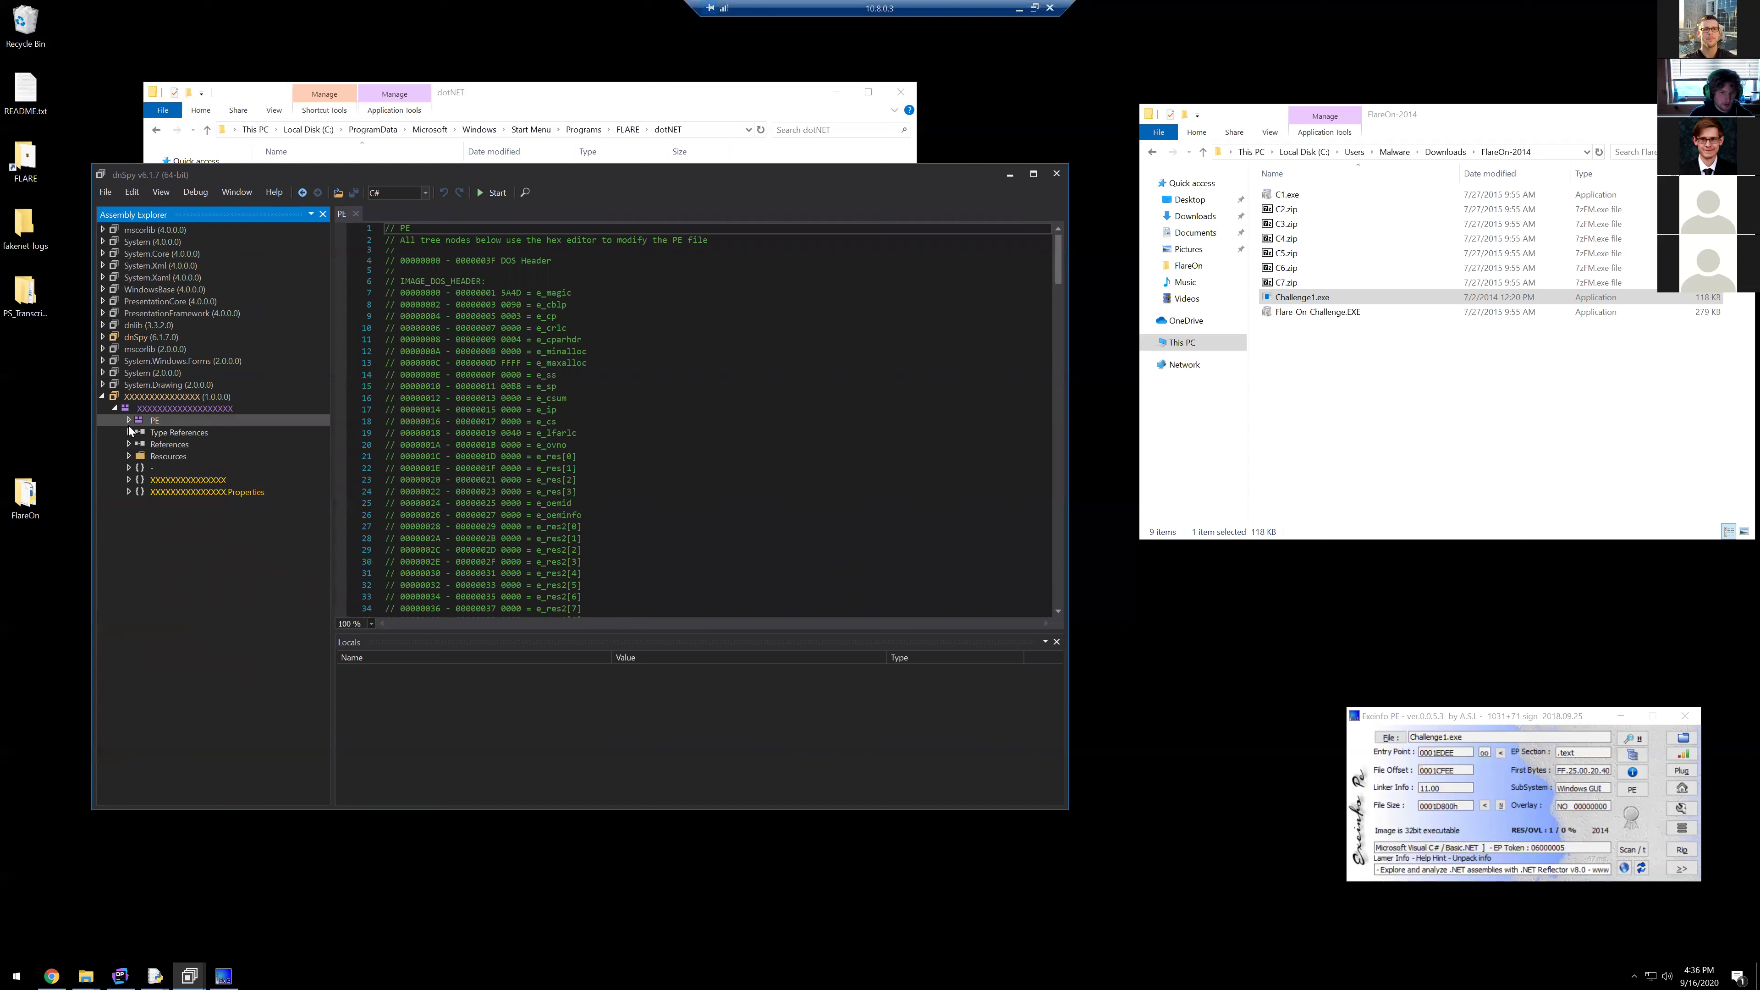
scroll(632, 353, down, 1)
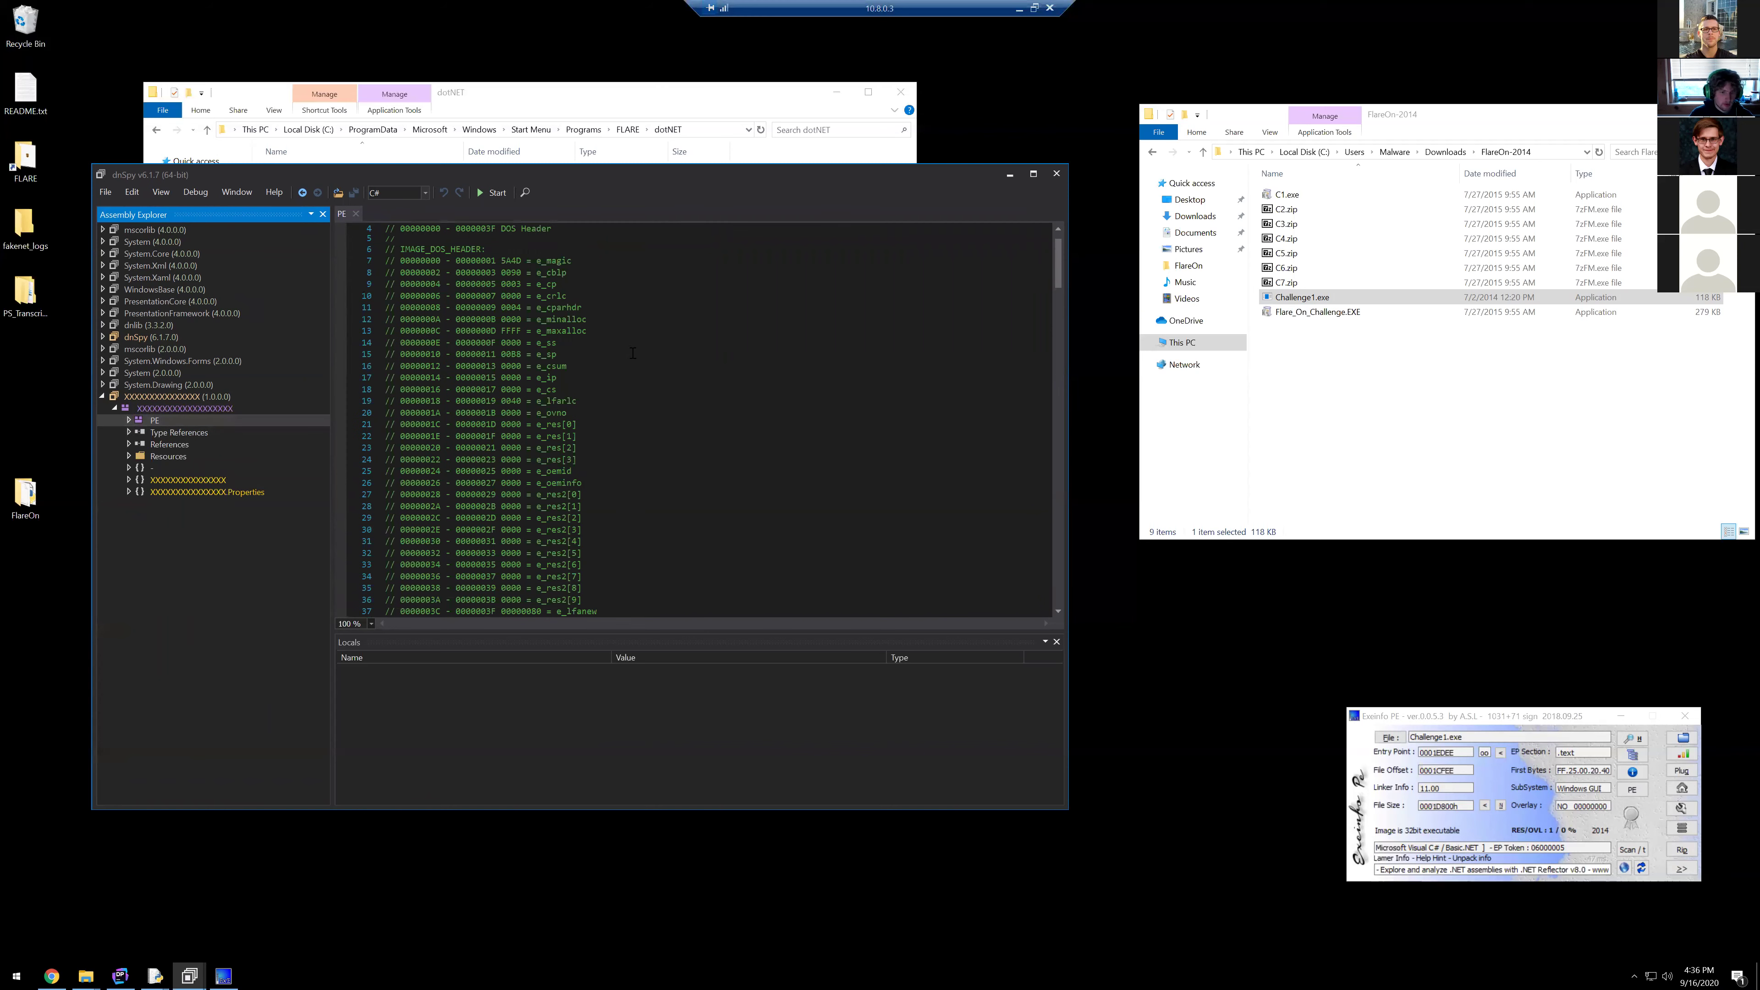
scroll(628, 353, up, 1)
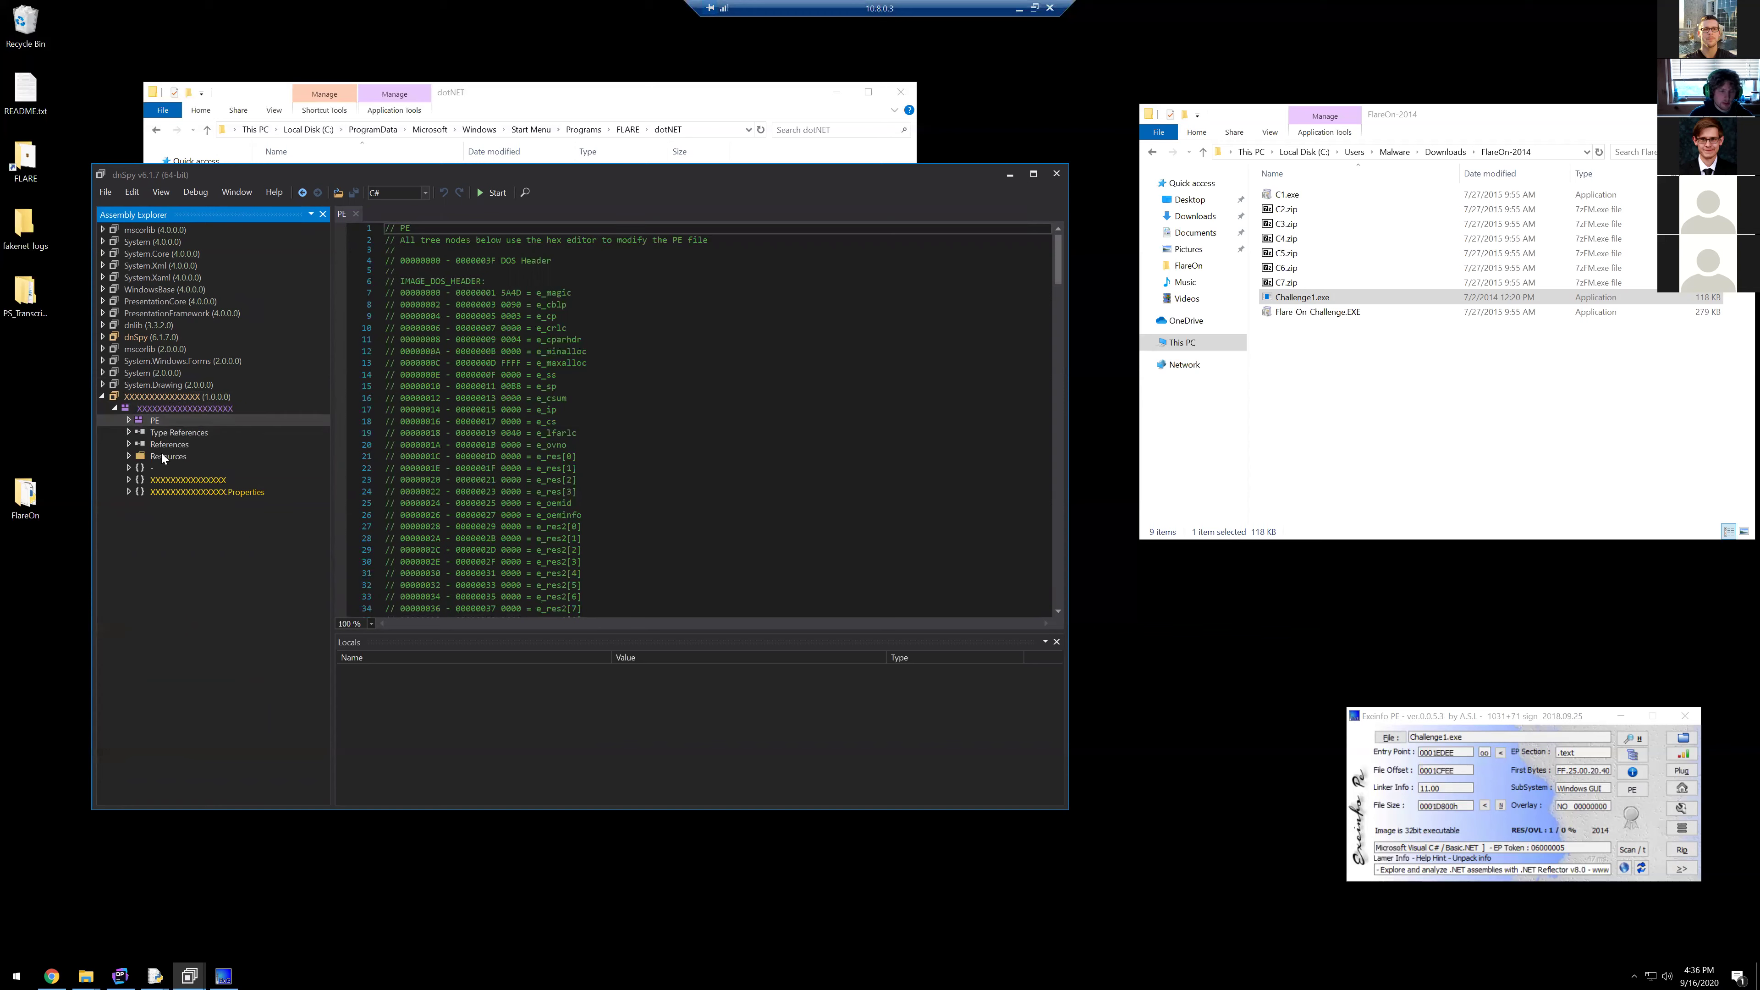
drag(1059, 267, 1058, 567)
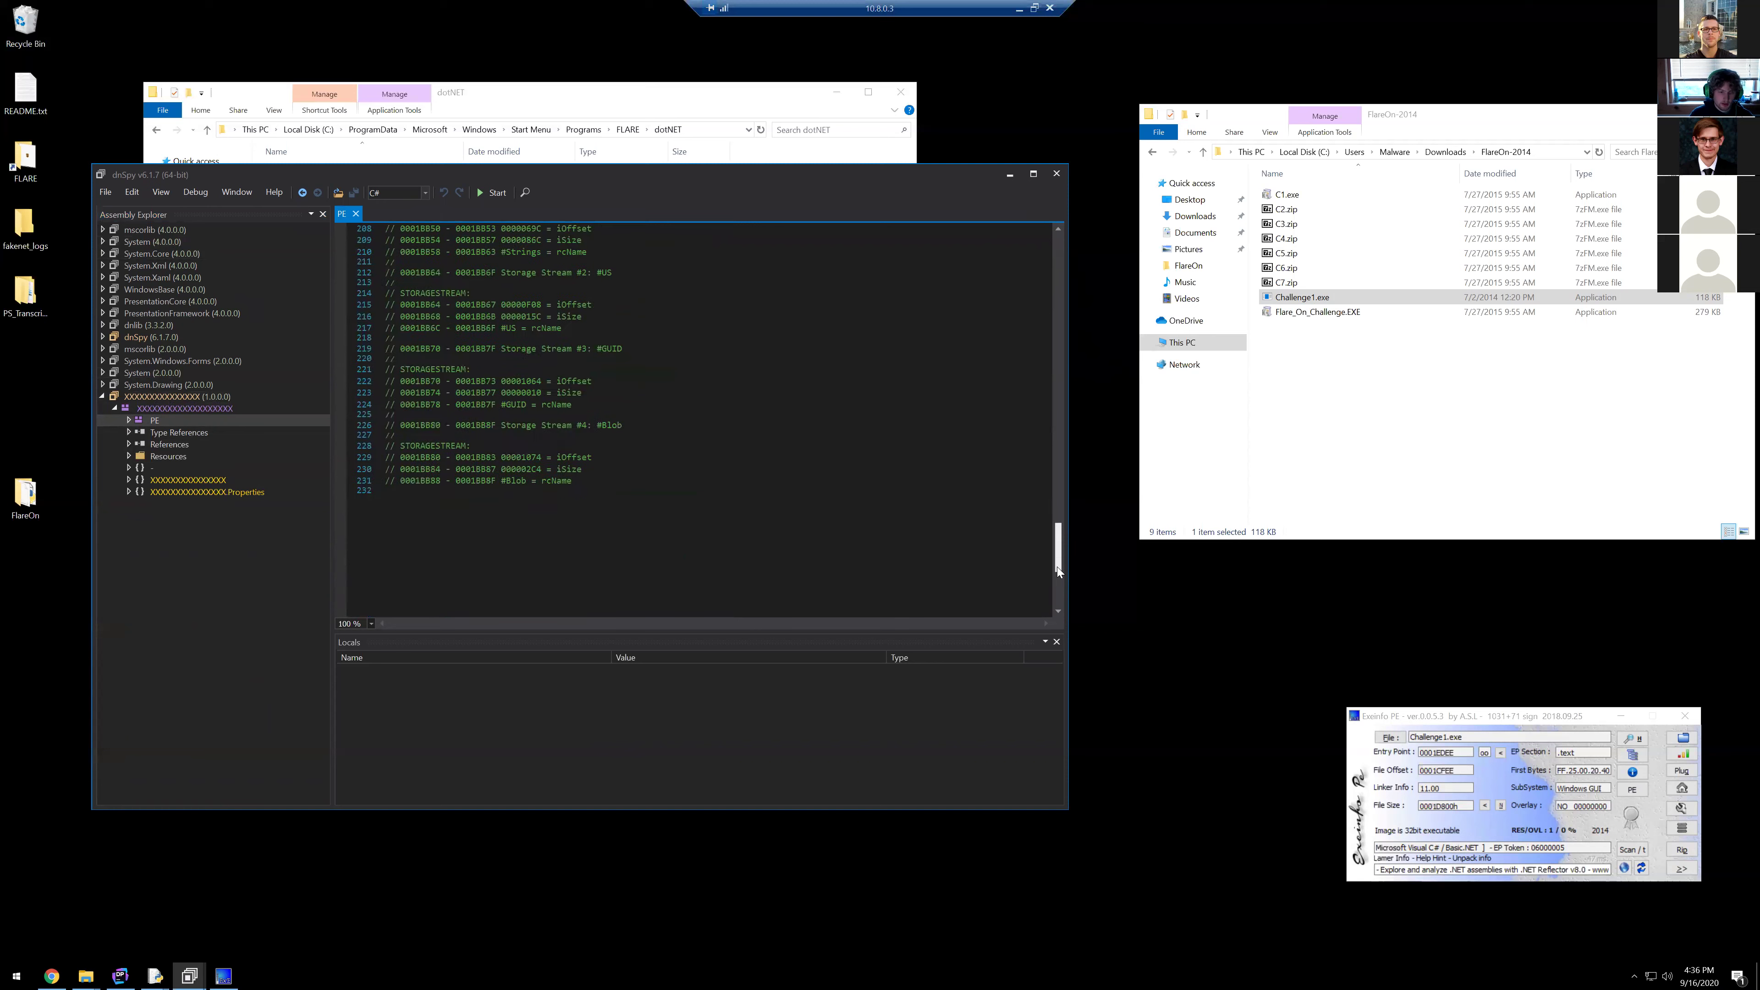
scroll(1051, 498, up, 20)
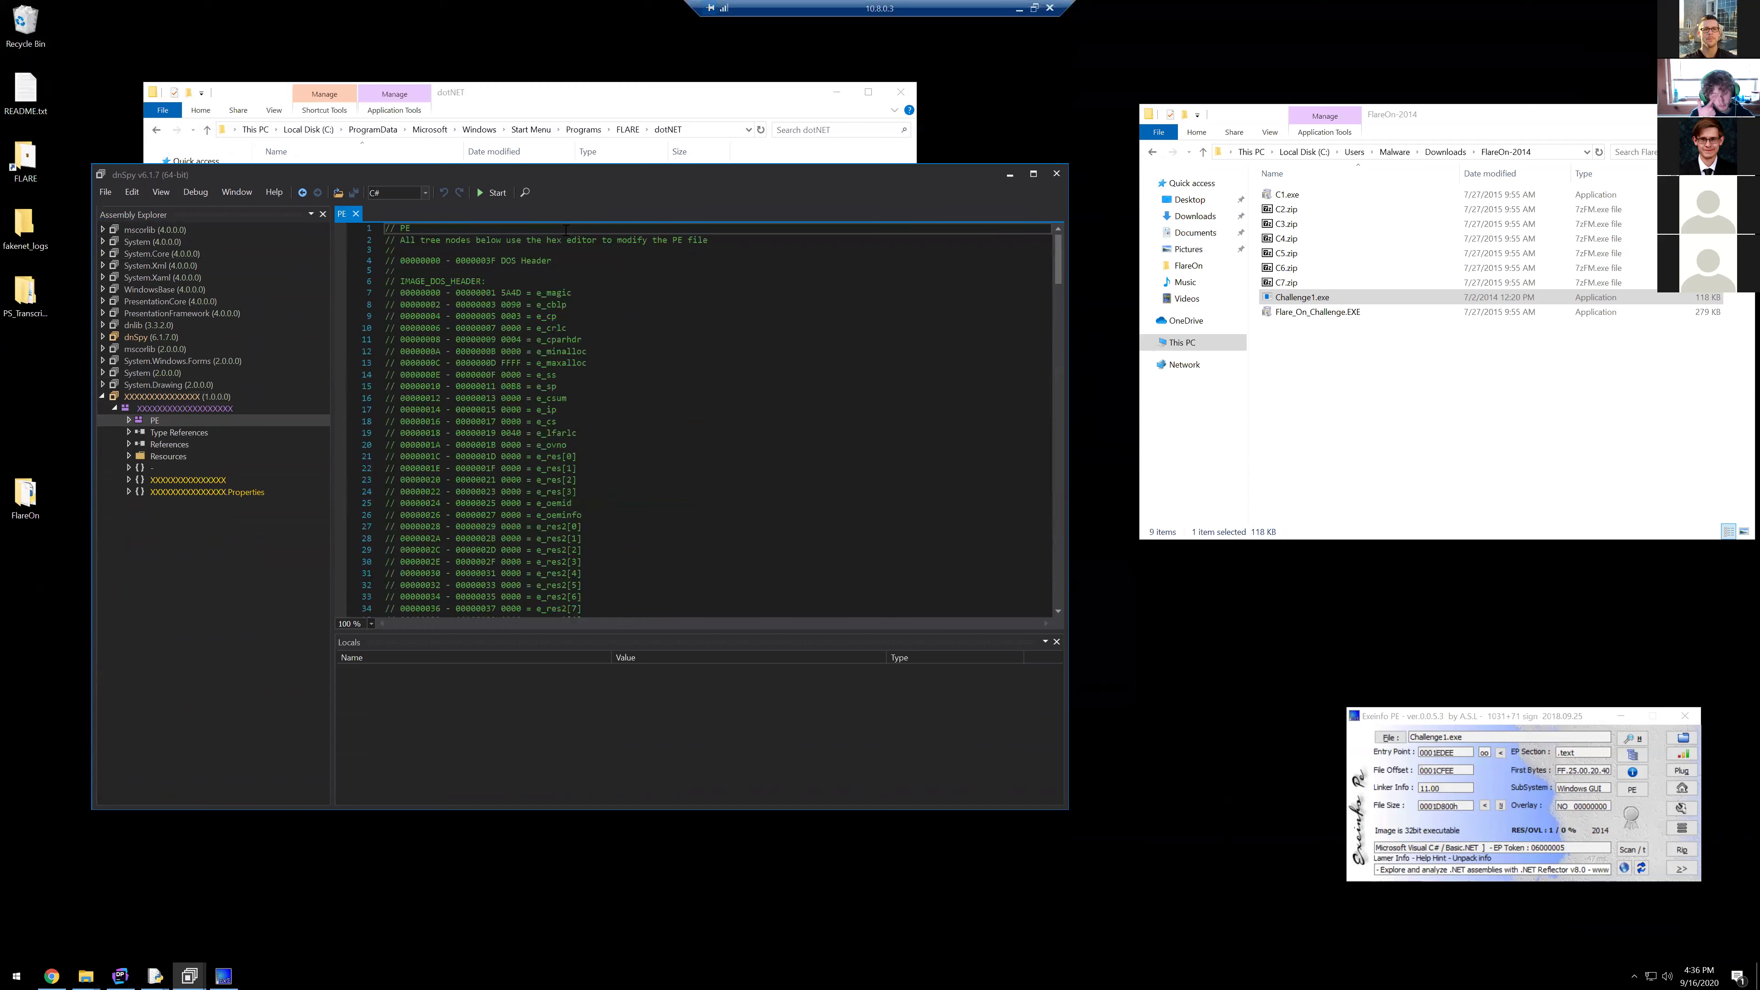
Step: Highlight the e_magic entry and its 5A4D value under IMAGE_DOS_HEADER in the PE listing
scroll(539, 417, down, 1)
click(502, 280)
drag(502, 281, 551, 281)
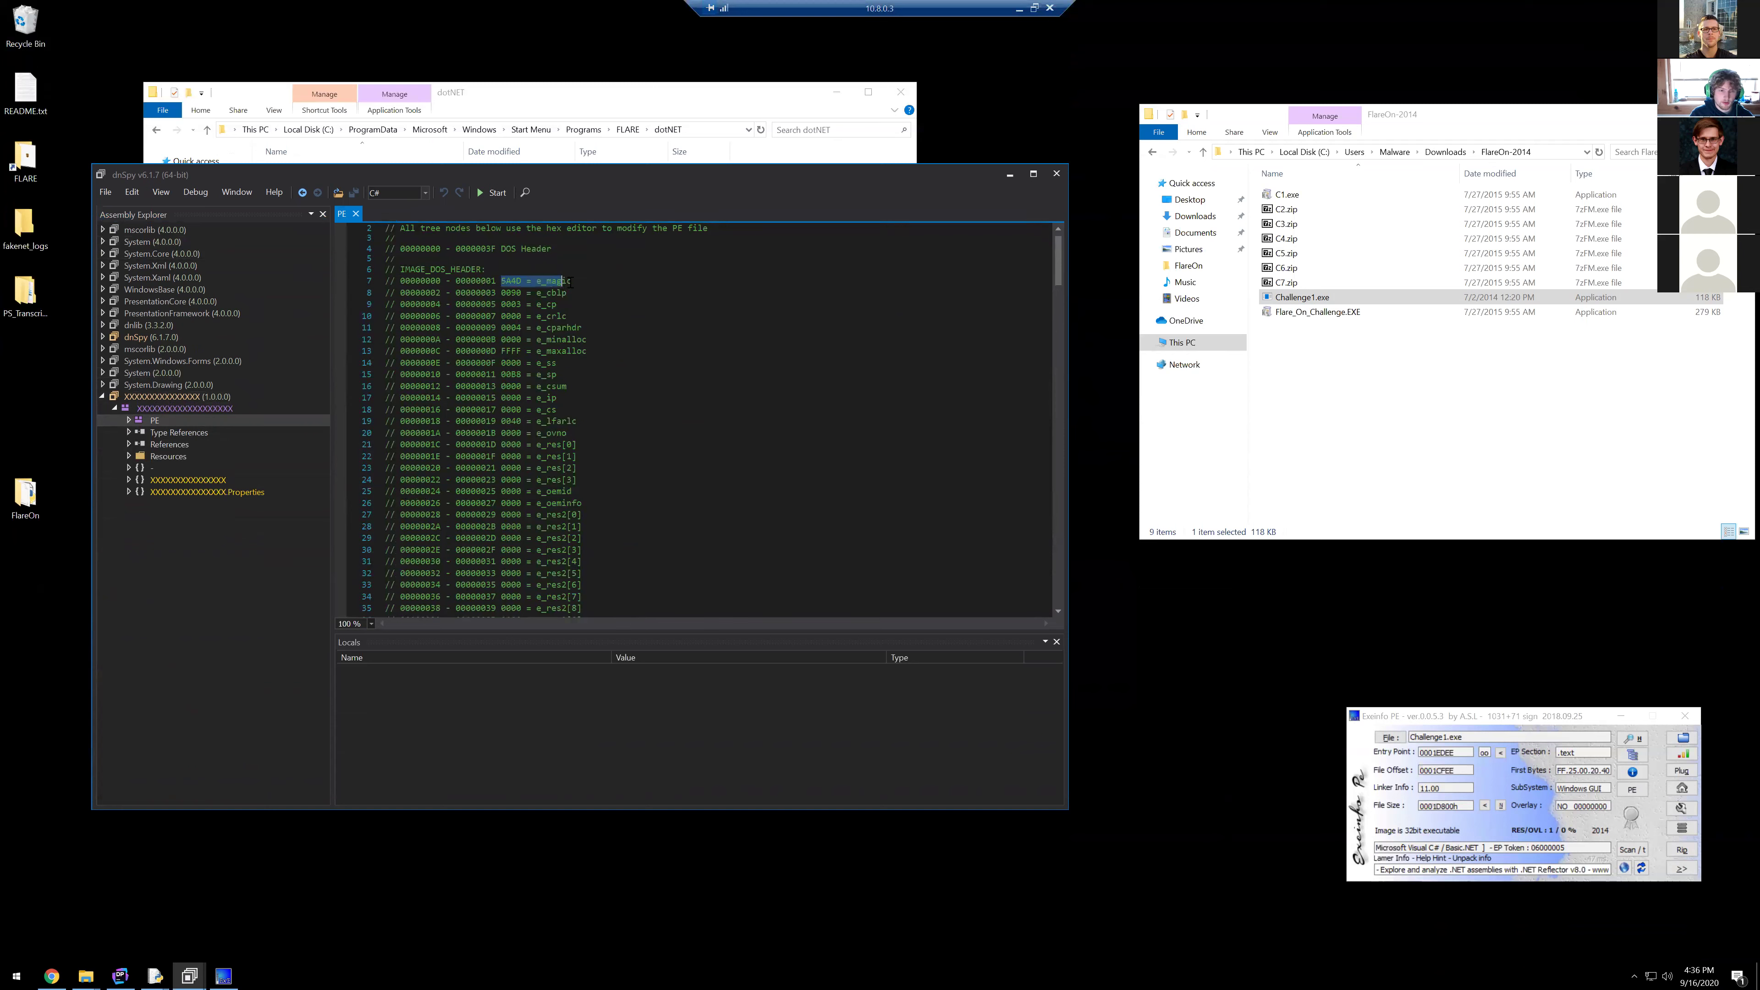
click(506, 281)
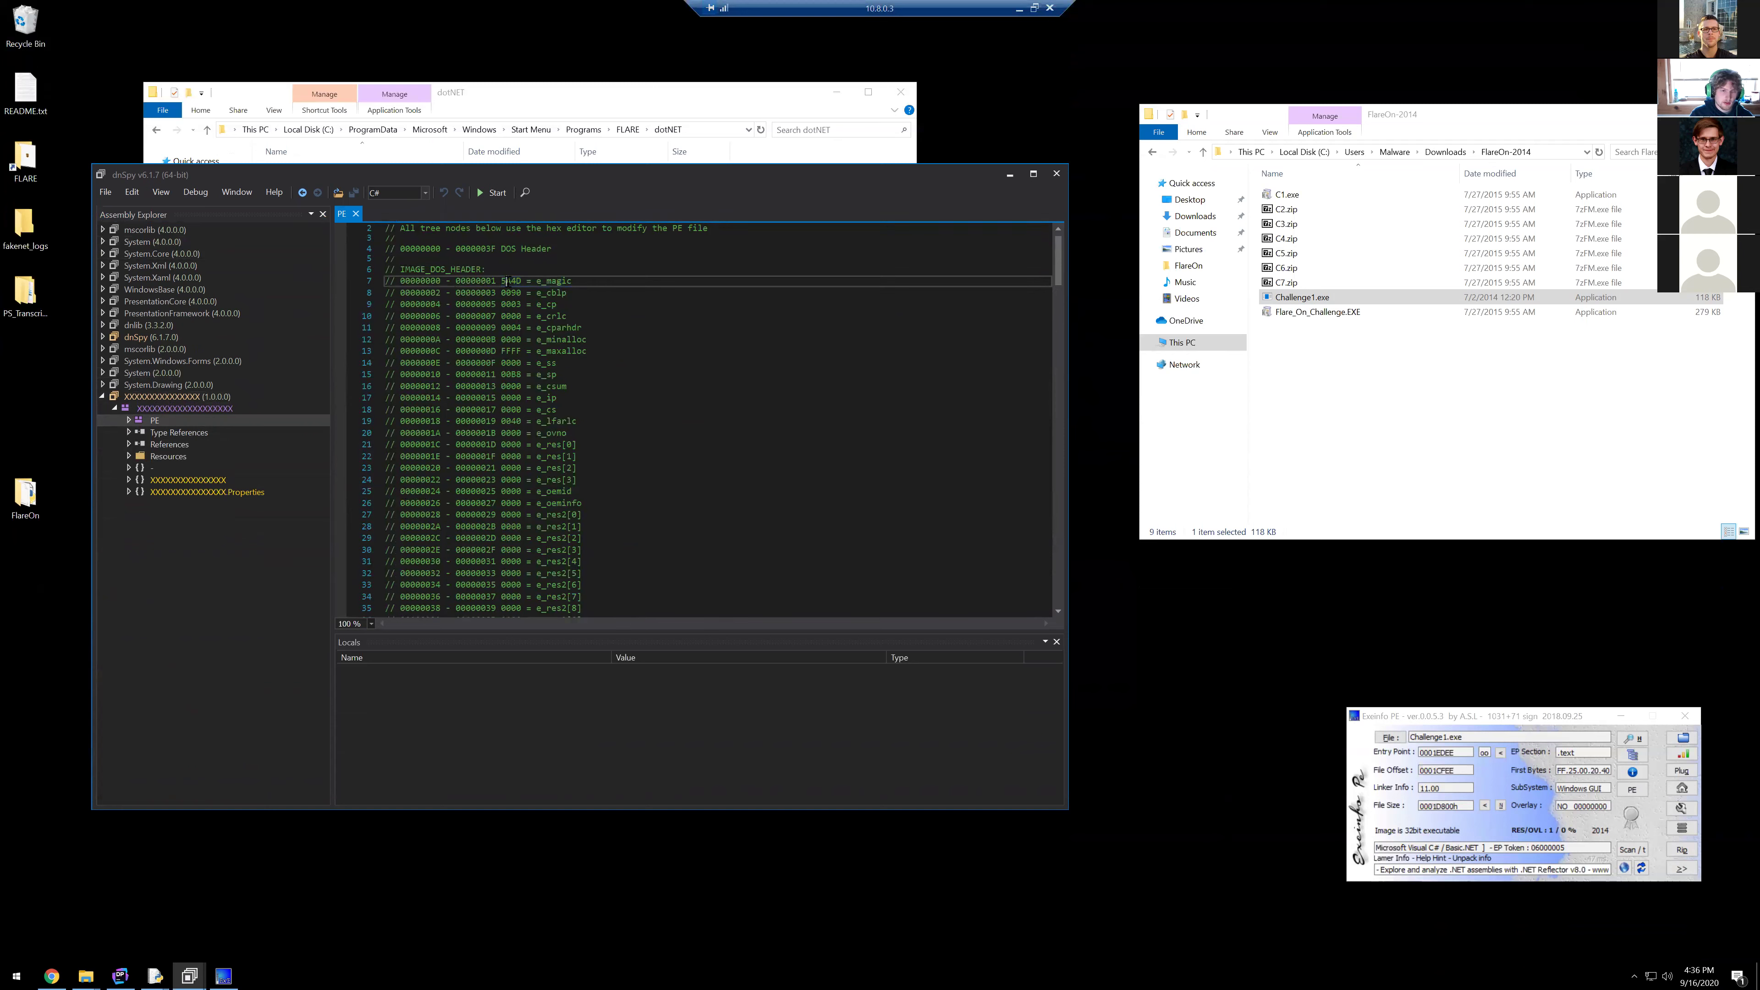
double_click(517, 281)
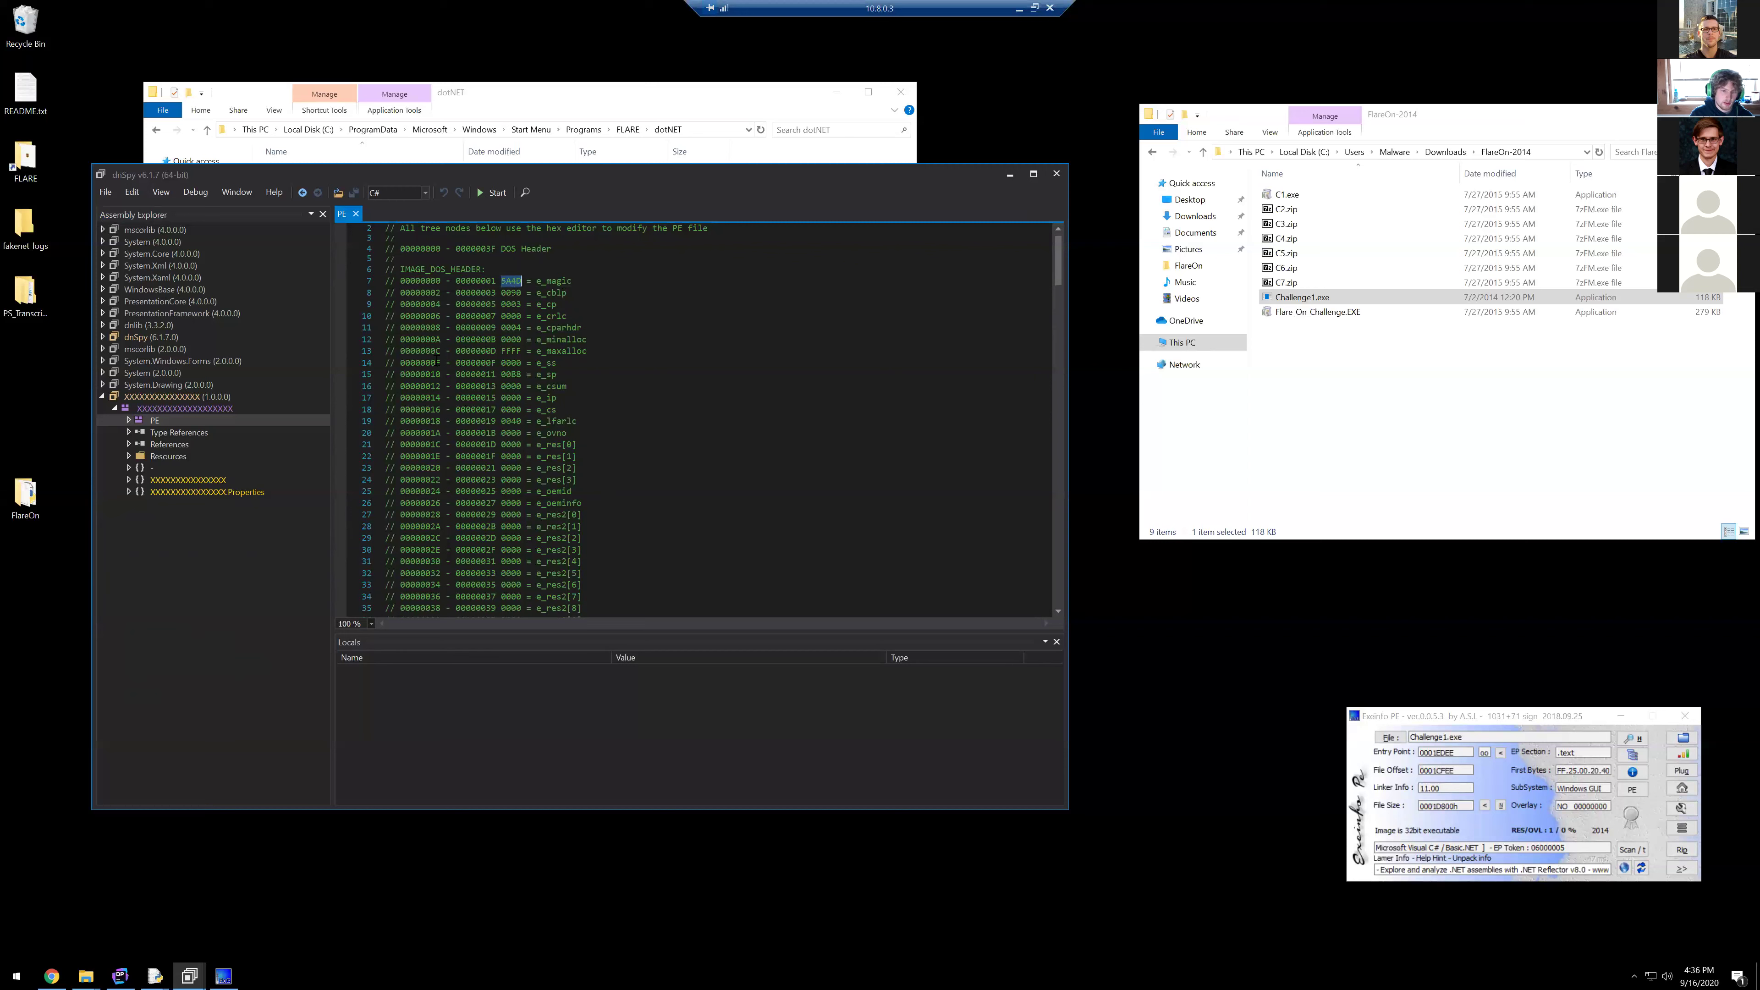
click(520, 268)
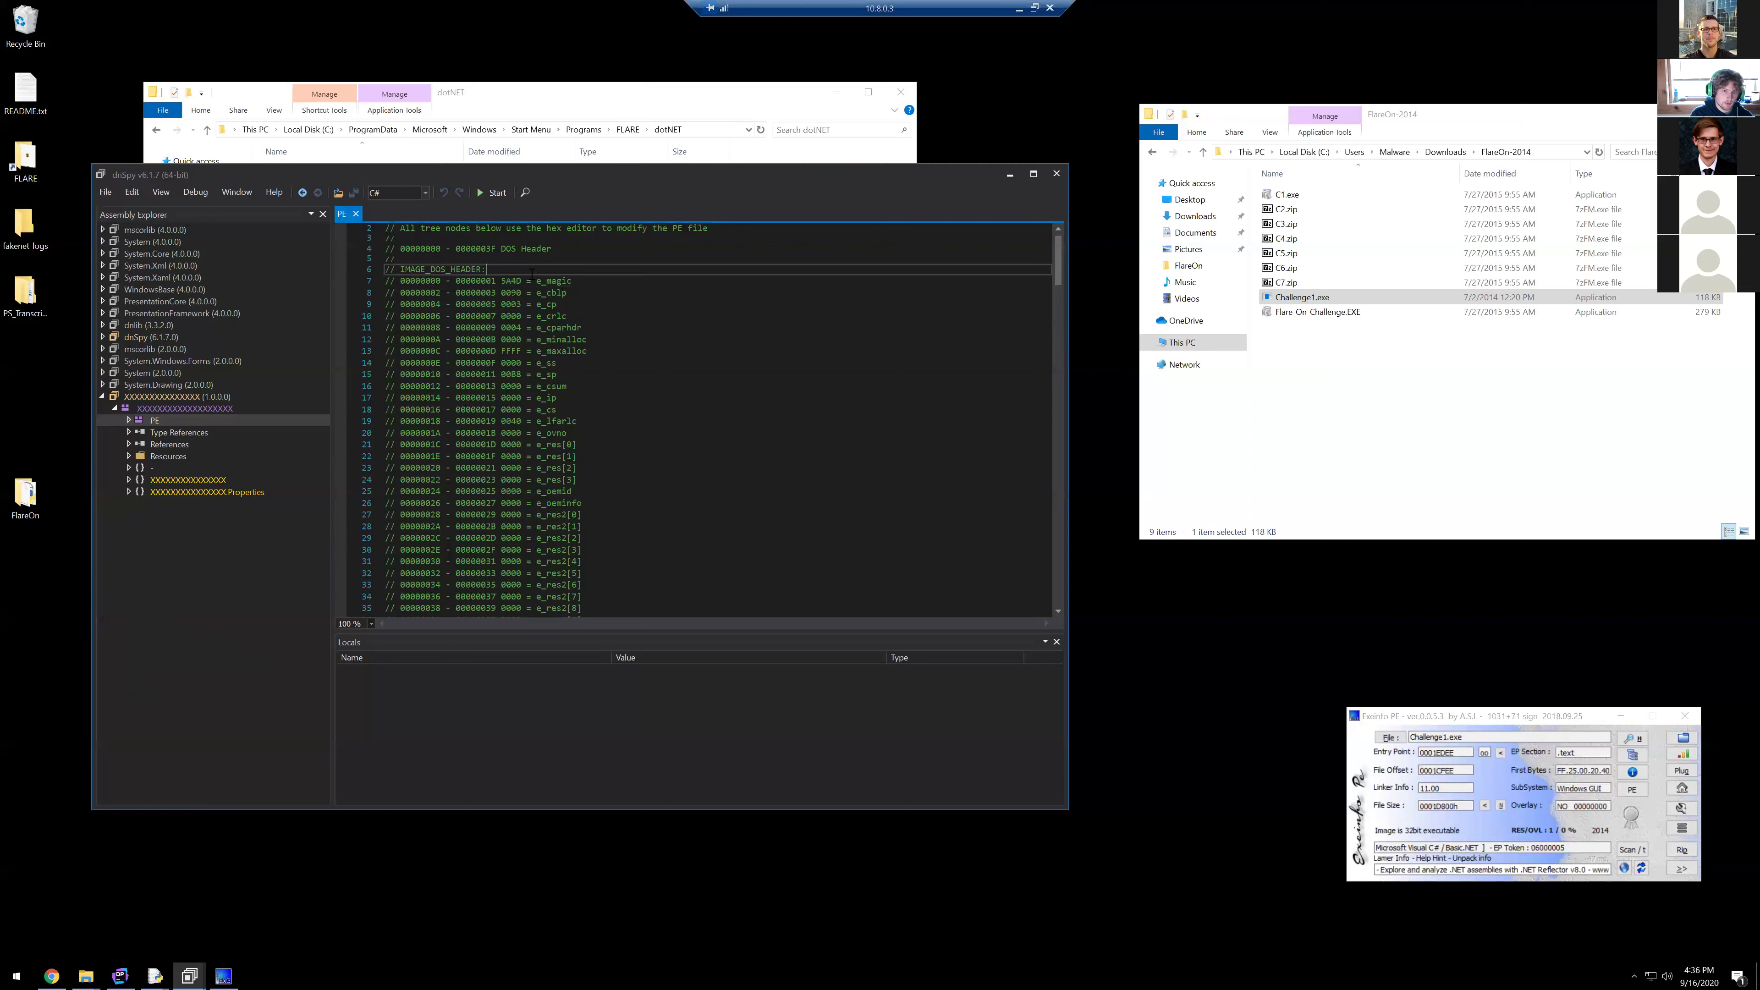
Step: Expand the Resources folder, the XXXXXXXXXXXXXXX namespace and its Properties namespace to examine what Challenge1.exe contains
click(170, 526)
double_click(169, 454)
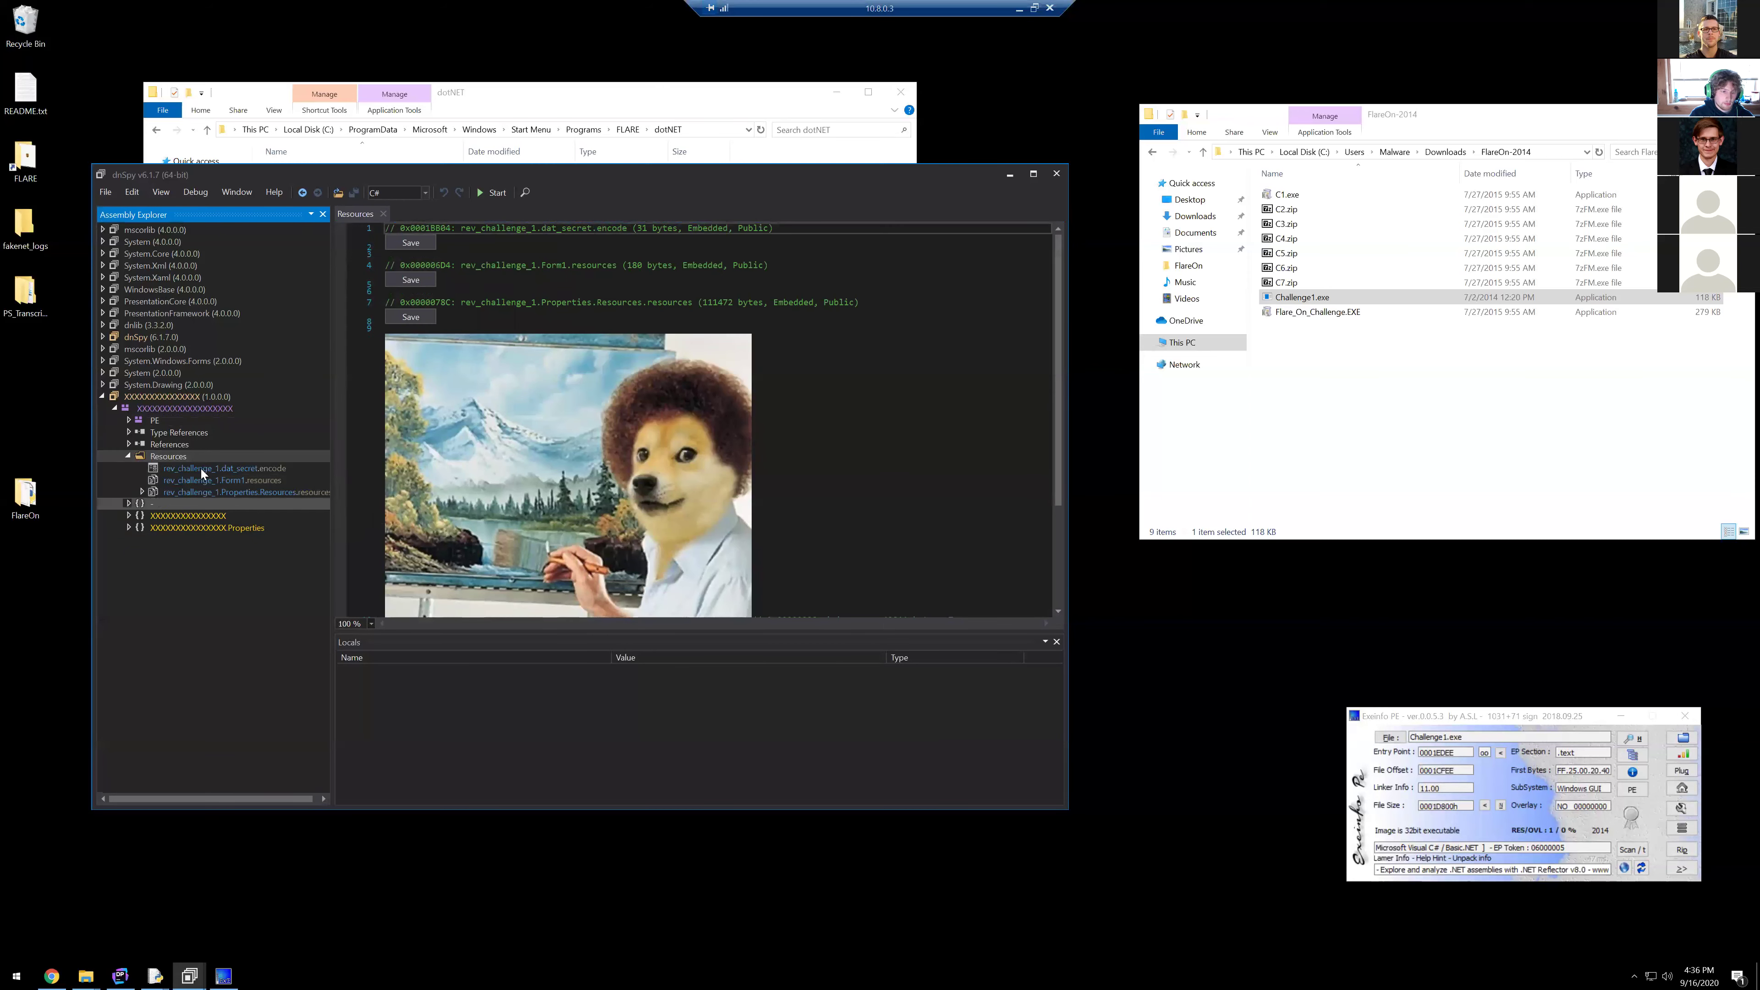
click(130, 516)
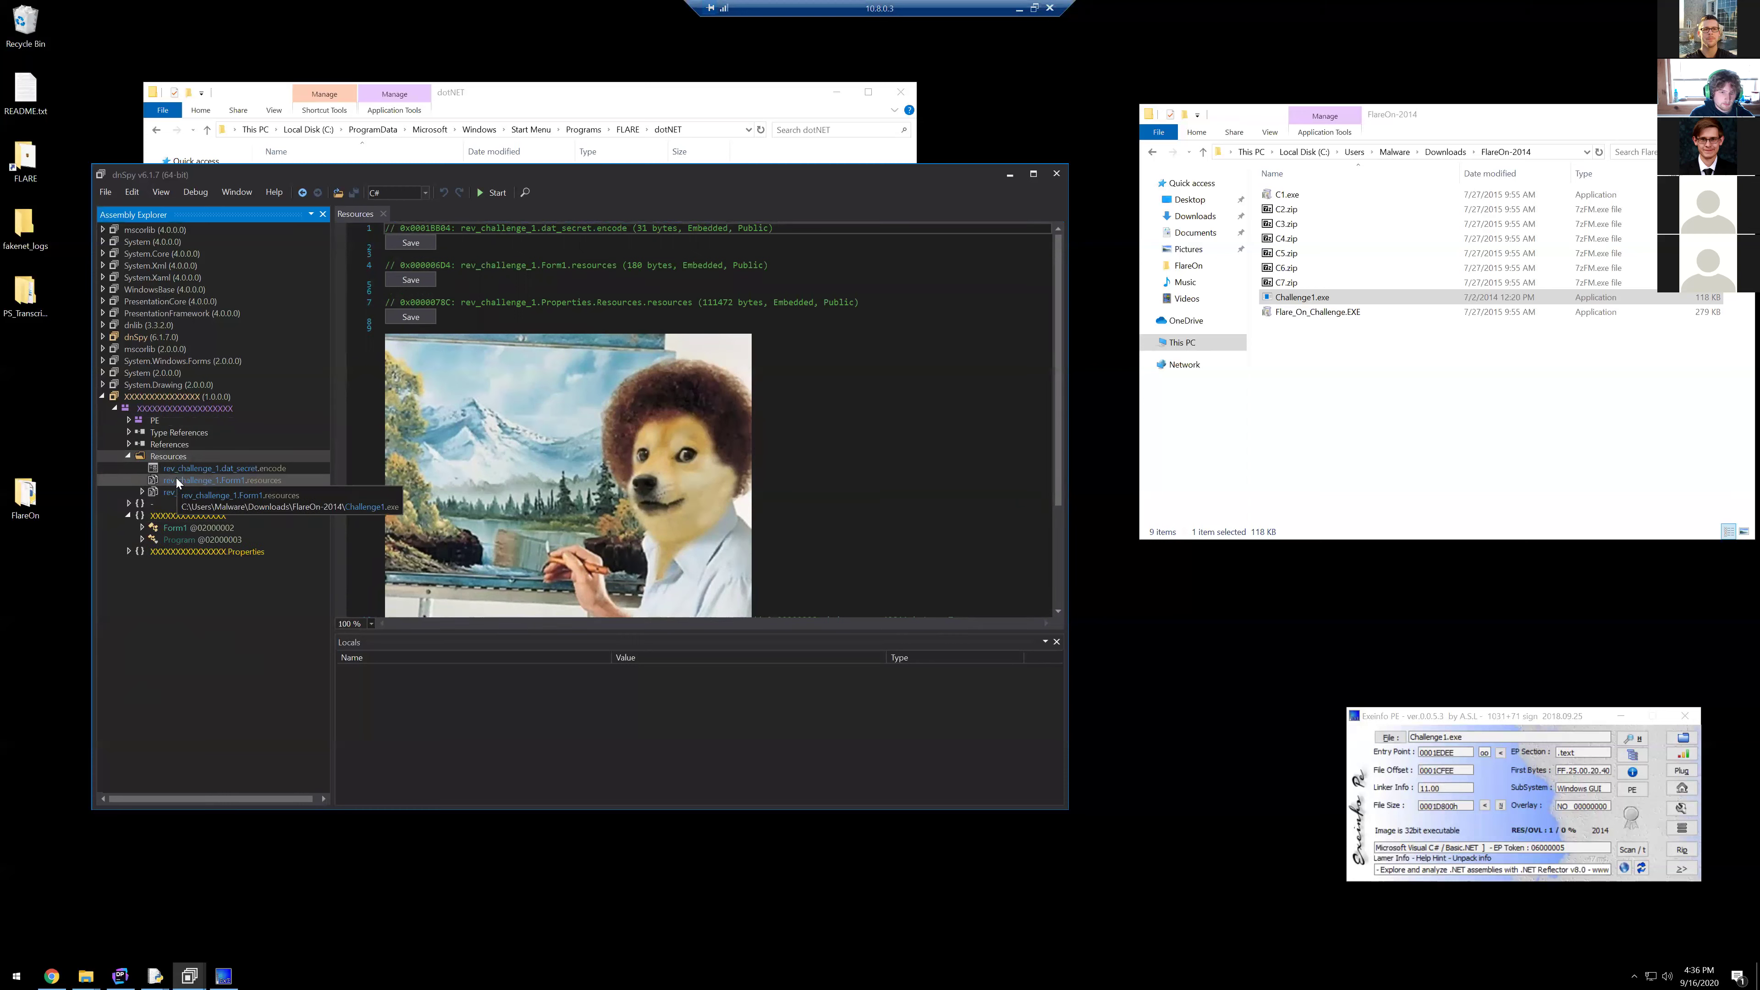
click(180, 516)
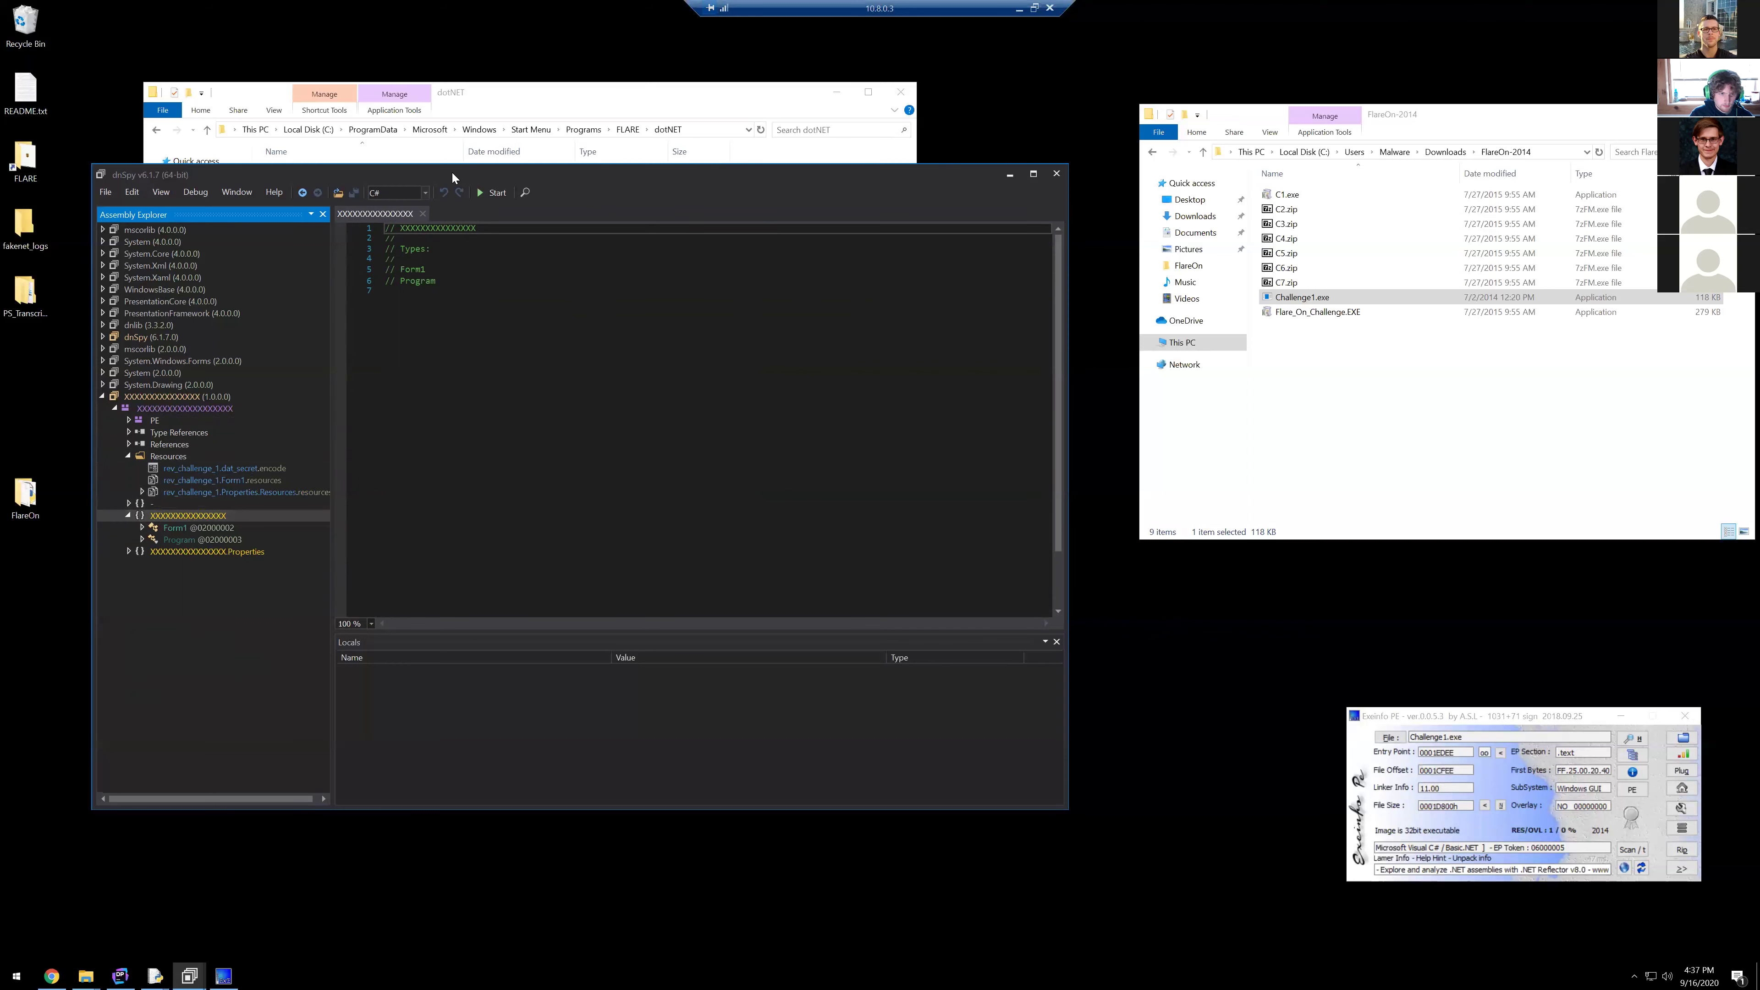
click(130, 551)
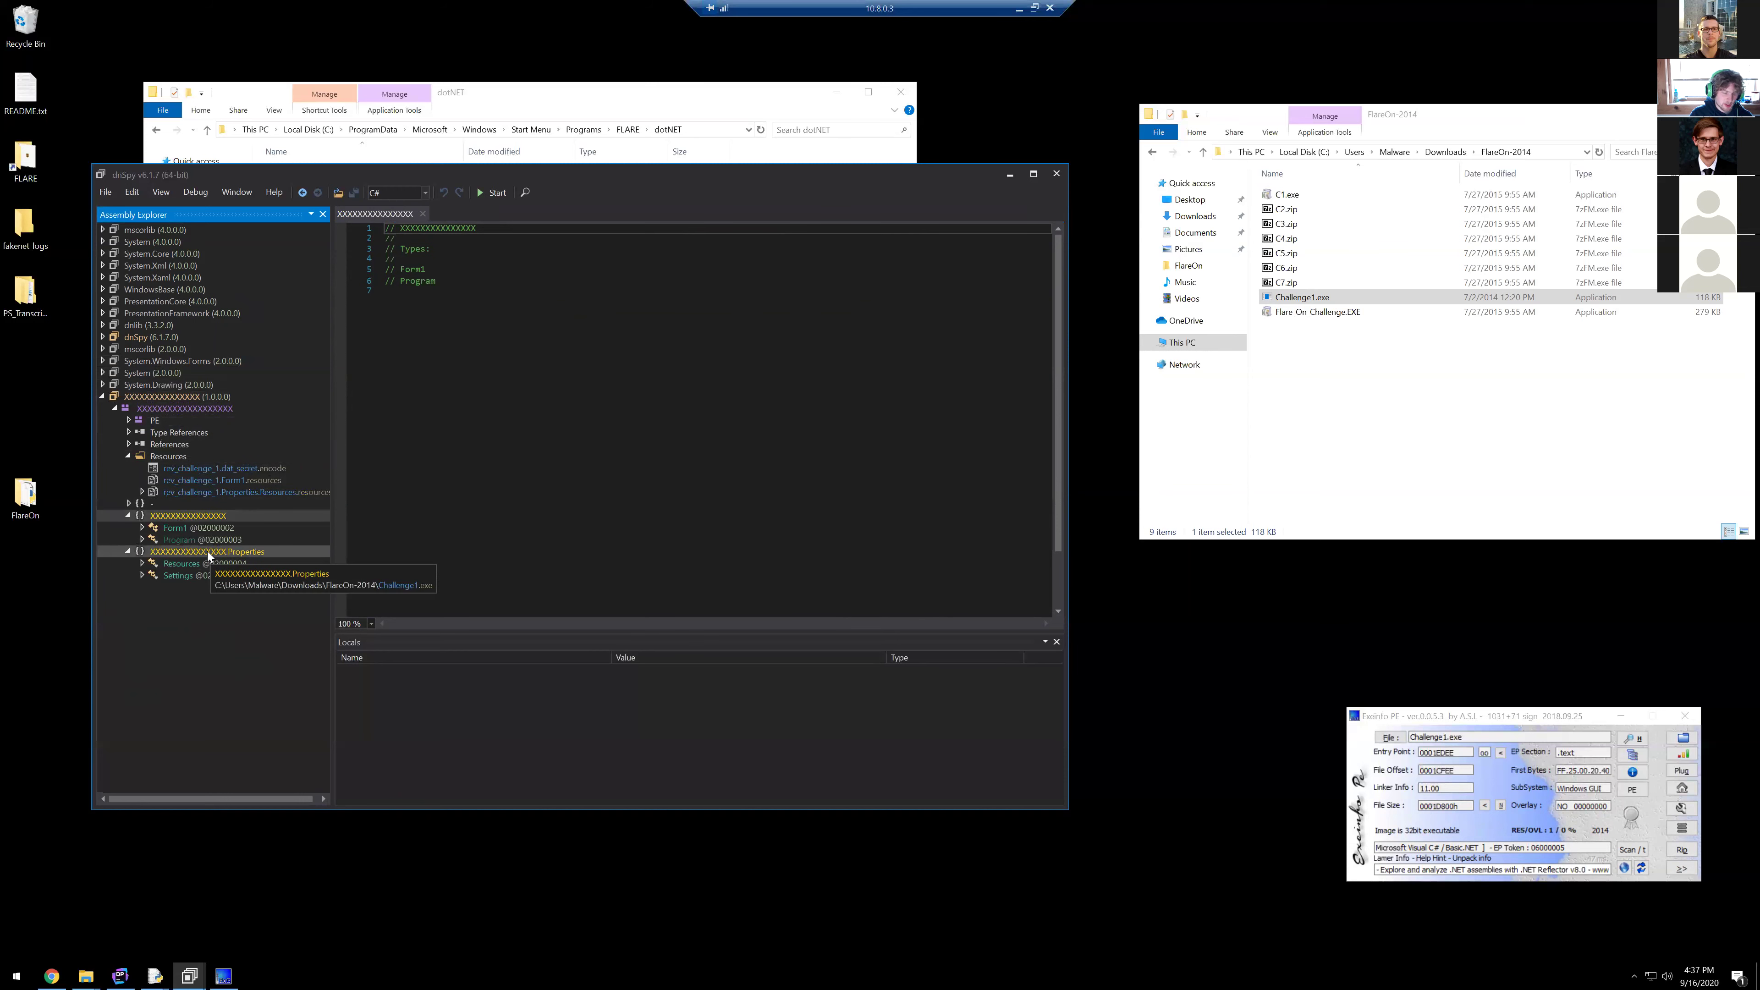
Step: Expand the Program and Form1 classes and show the decompiled code of Program
double_click(149, 543)
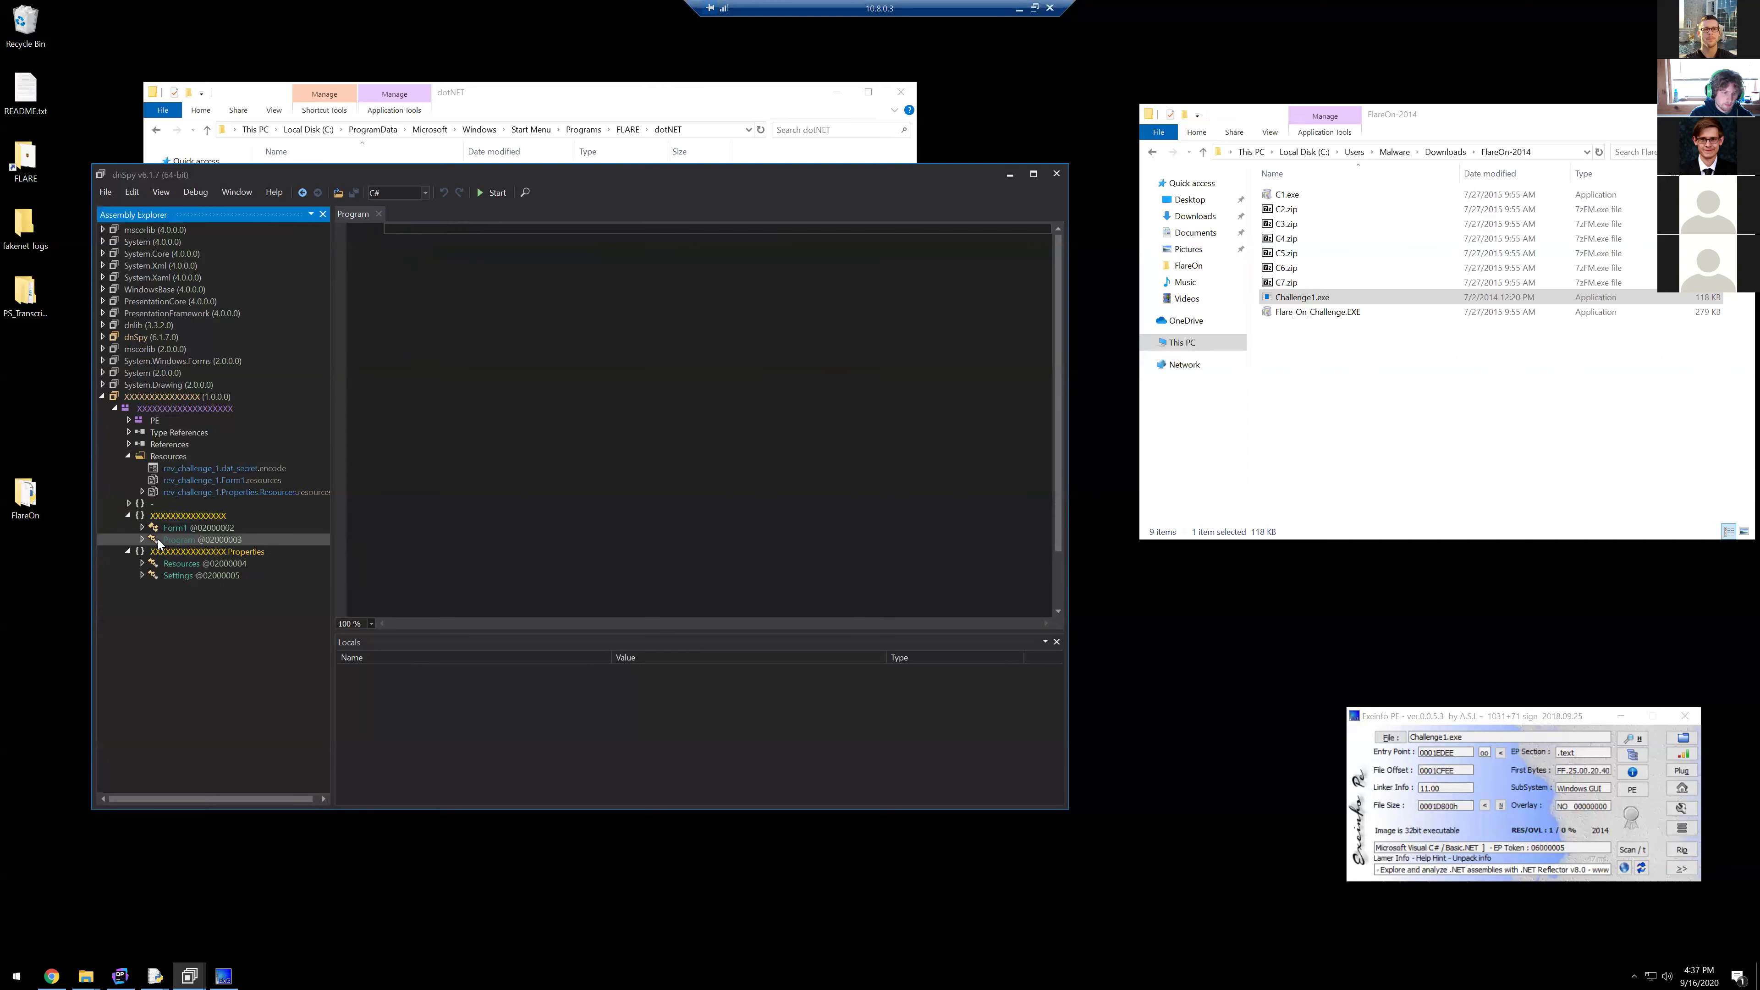
double_click(182, 529)
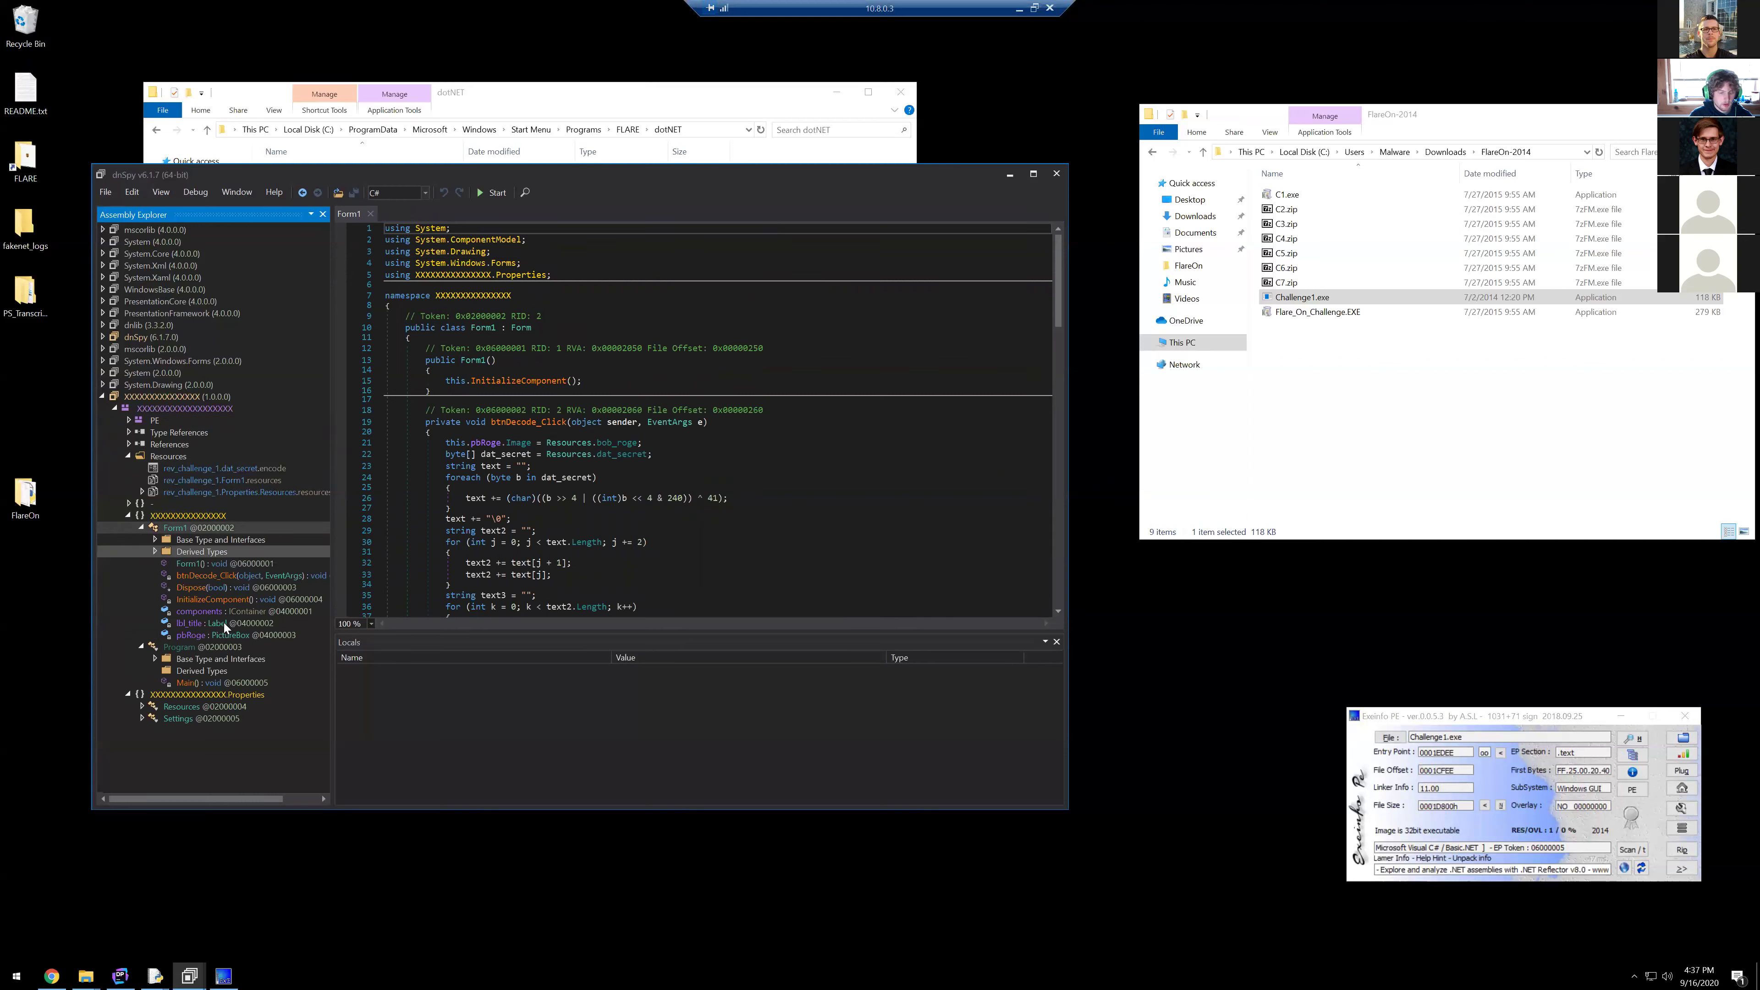
click(205, 649)
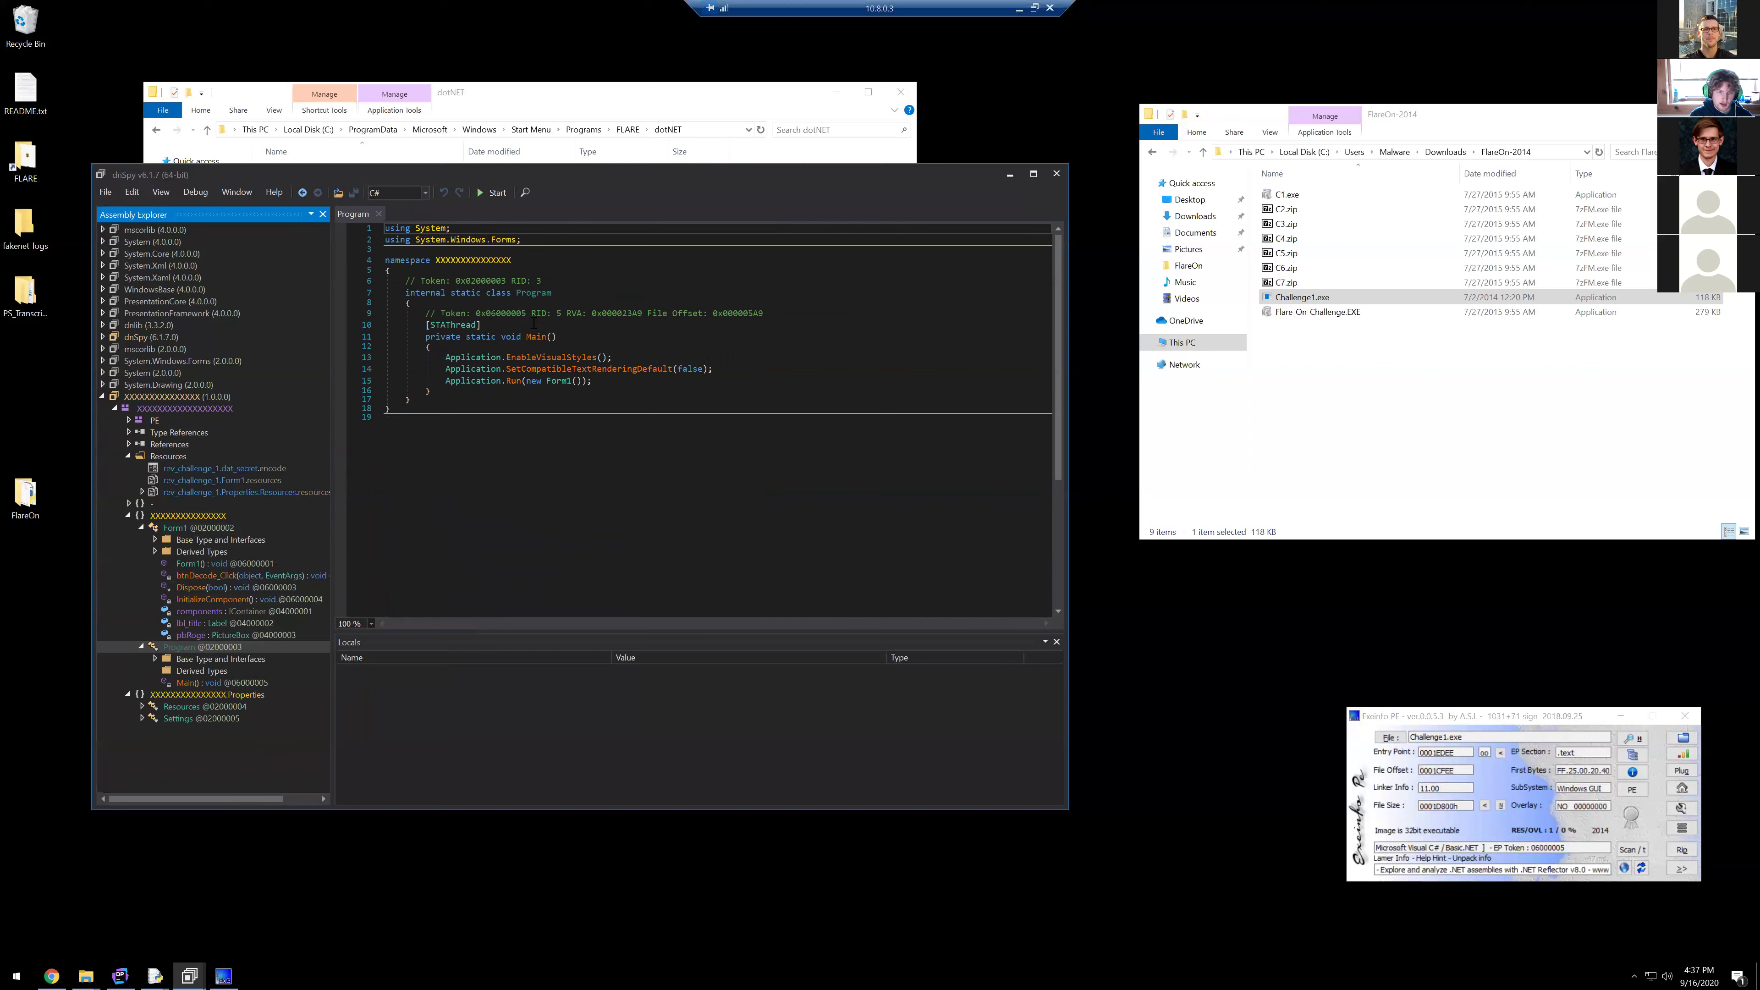
Step: Highlight the "private static void Main()" declaration in the Program class
click(526, 336)
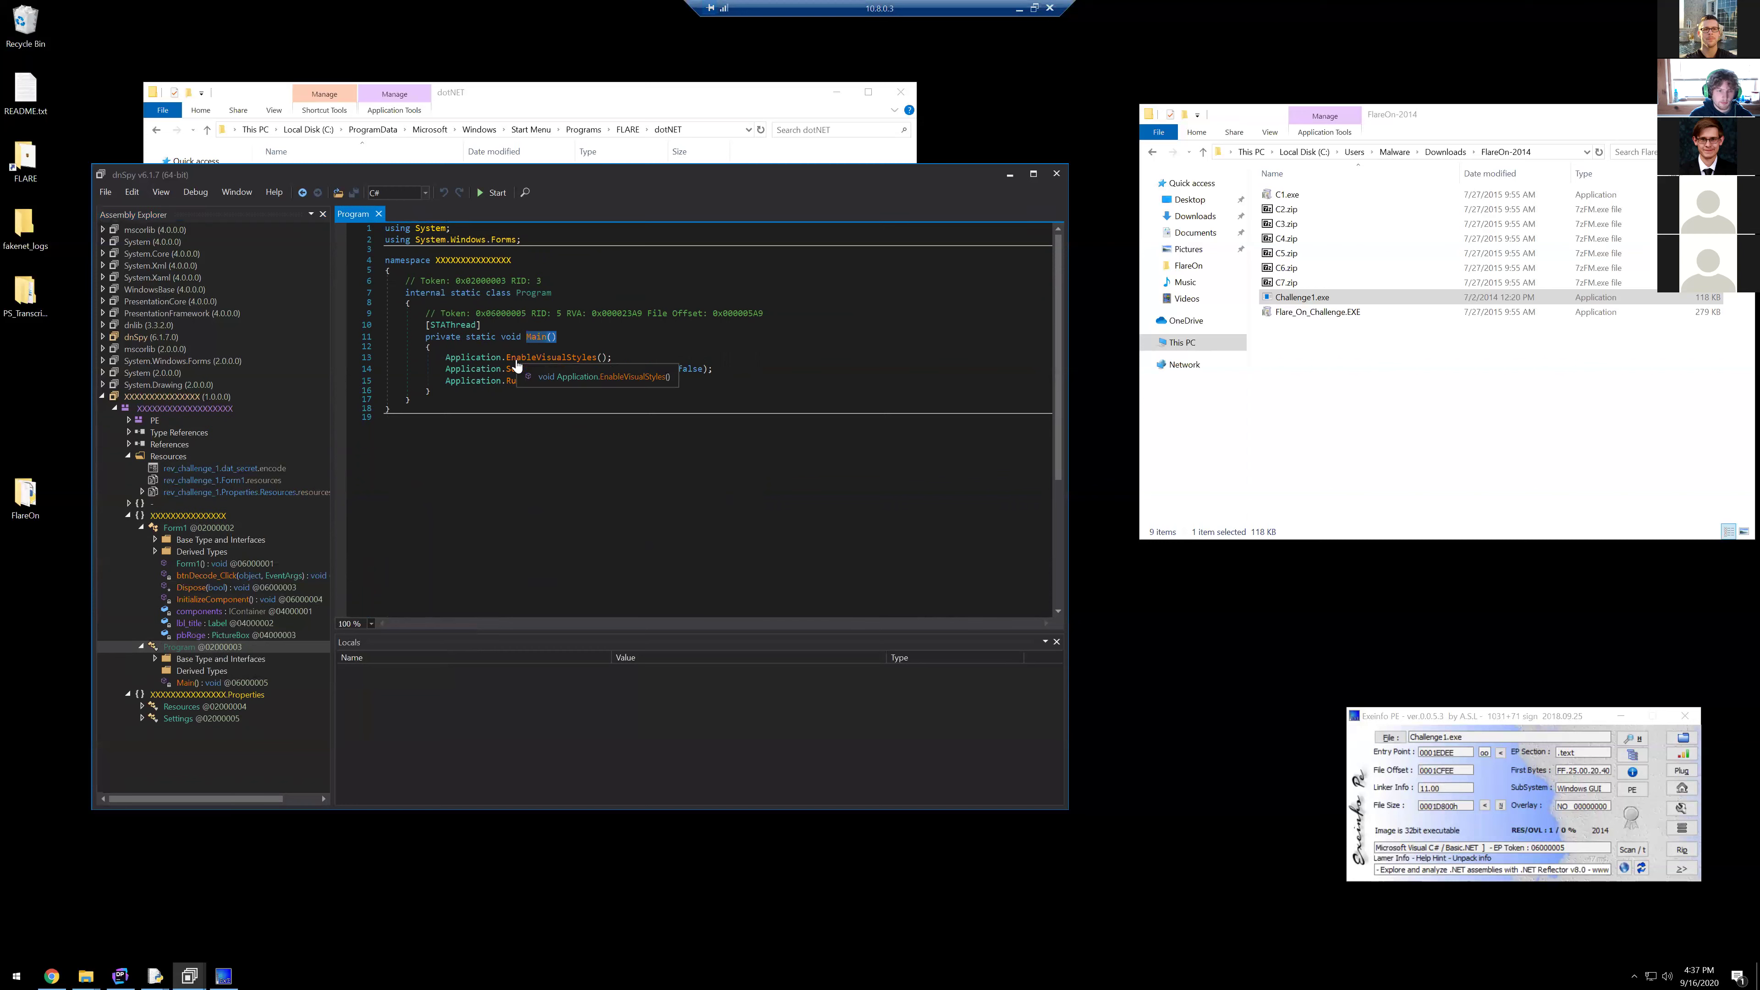
click(629, 352)
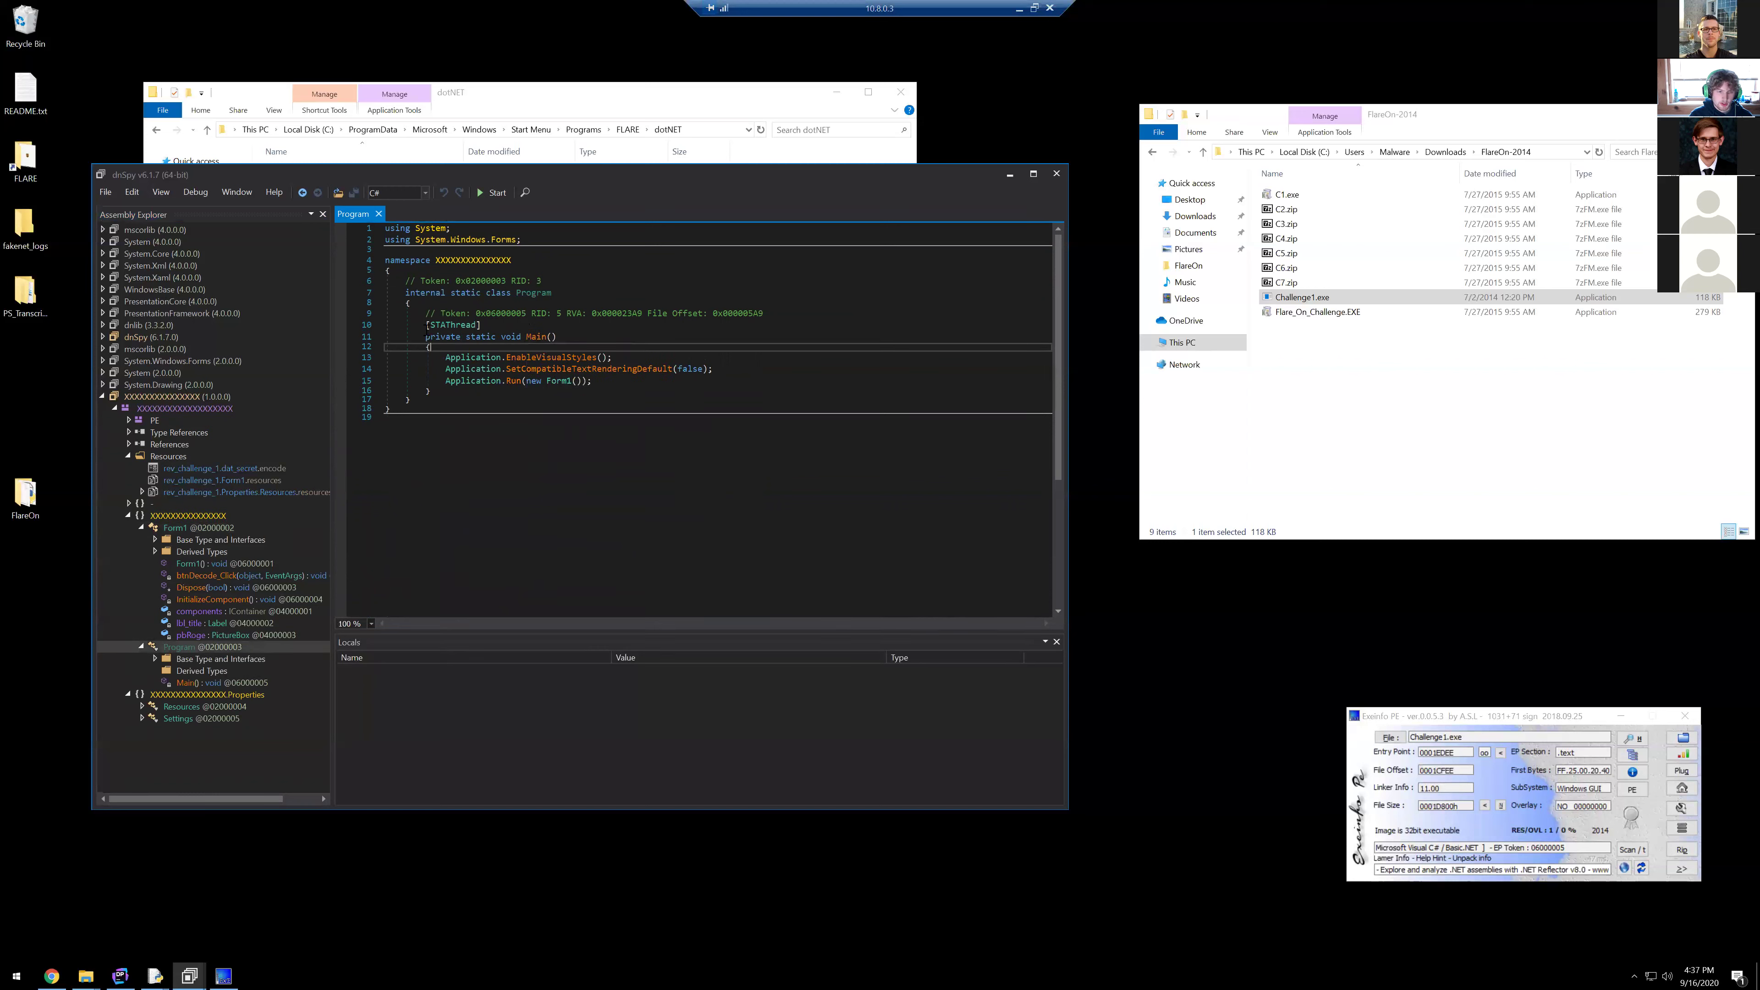
double_click(452, 338)
triple_click(452, 338)
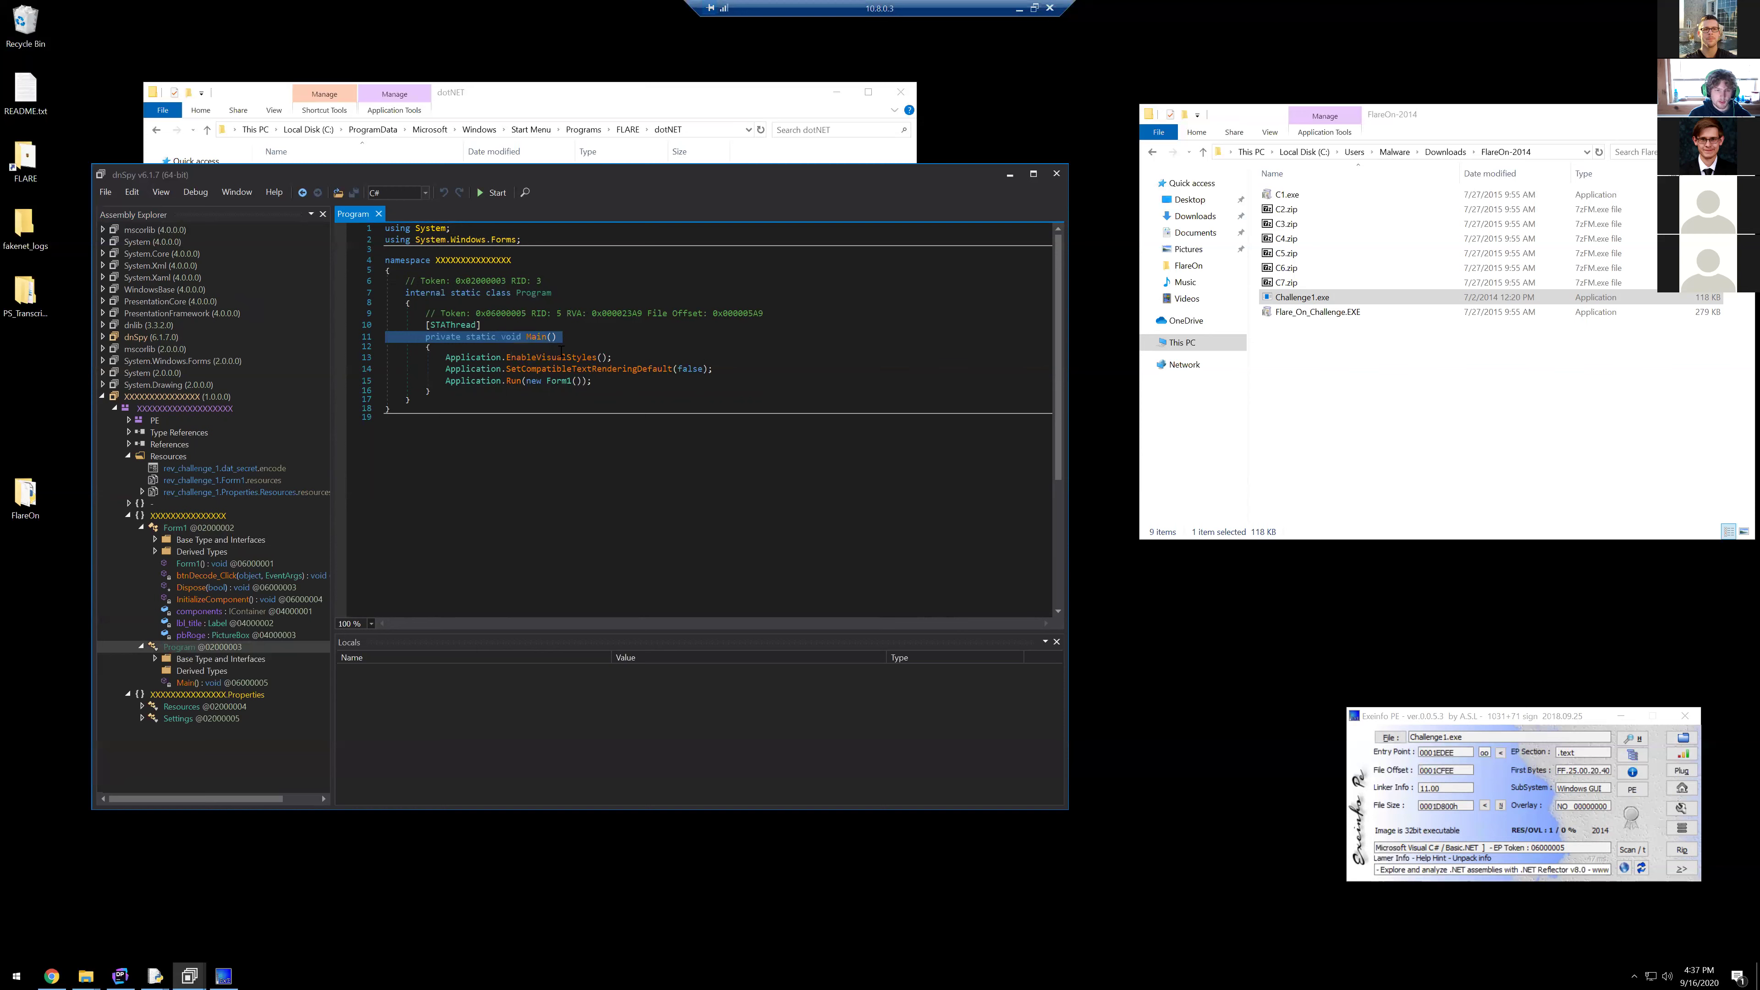
Step: Follow the Application reference in Main to its definition, and return to Program's code with the System.Windows.Forms assembly collapsed
click(480, 355)
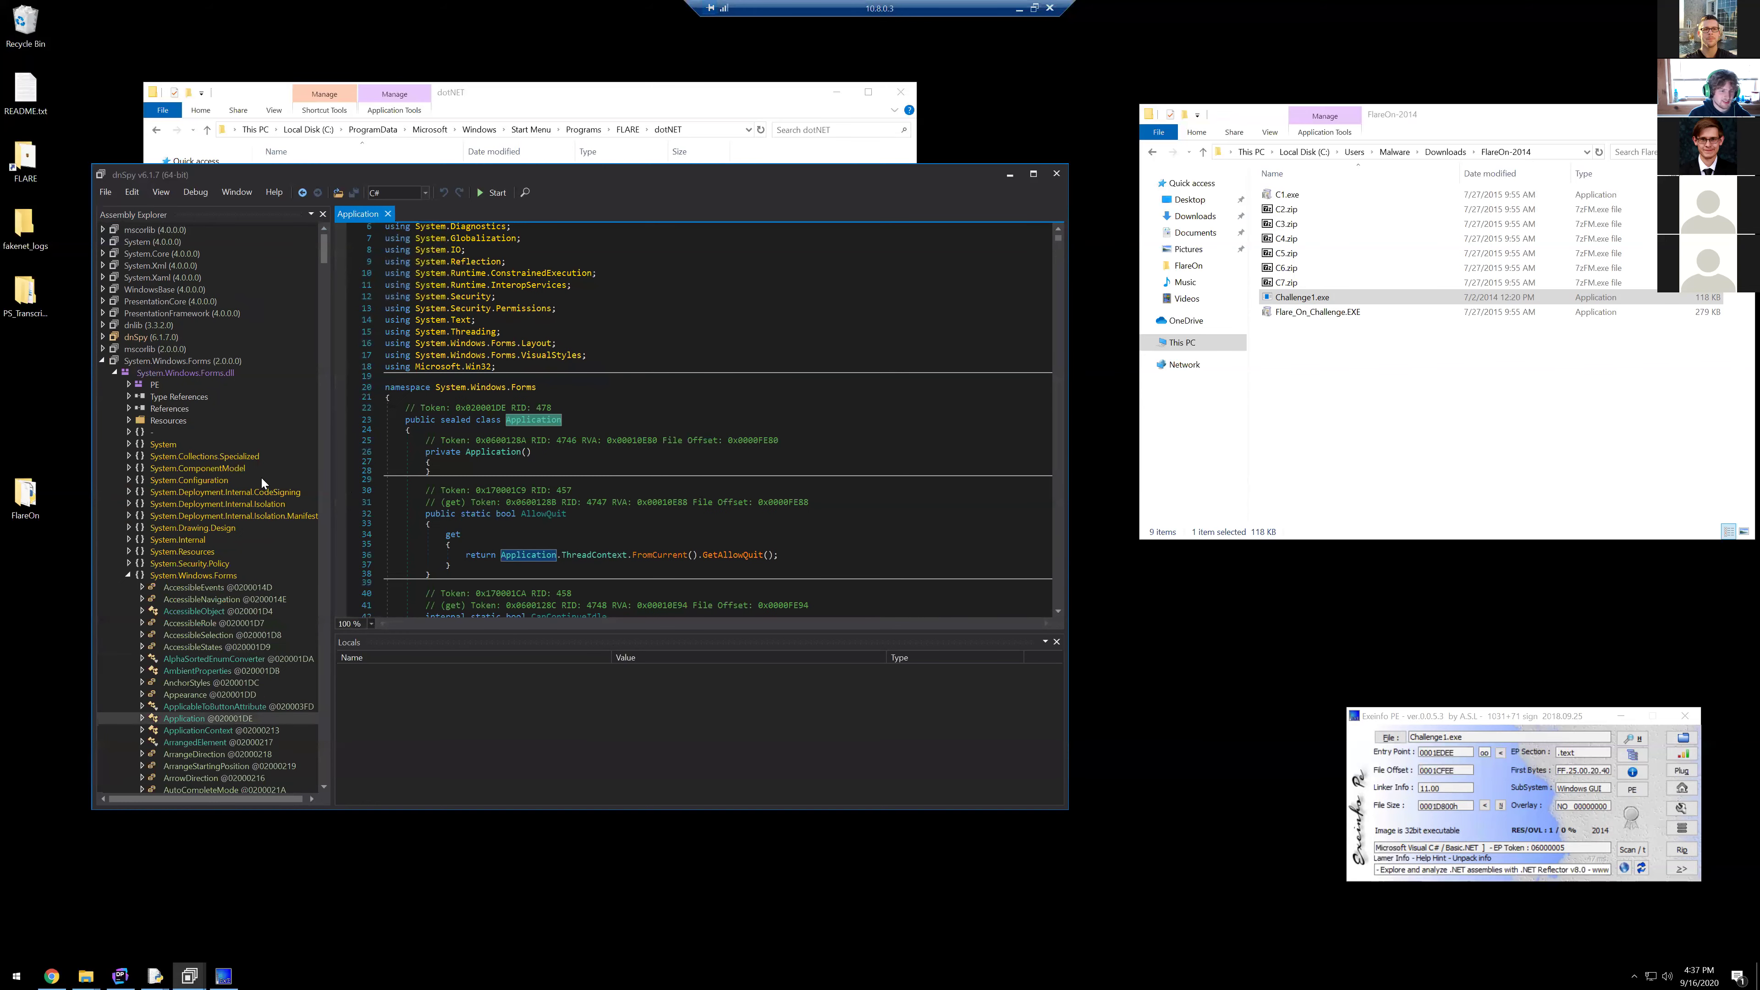
click(129, 575)
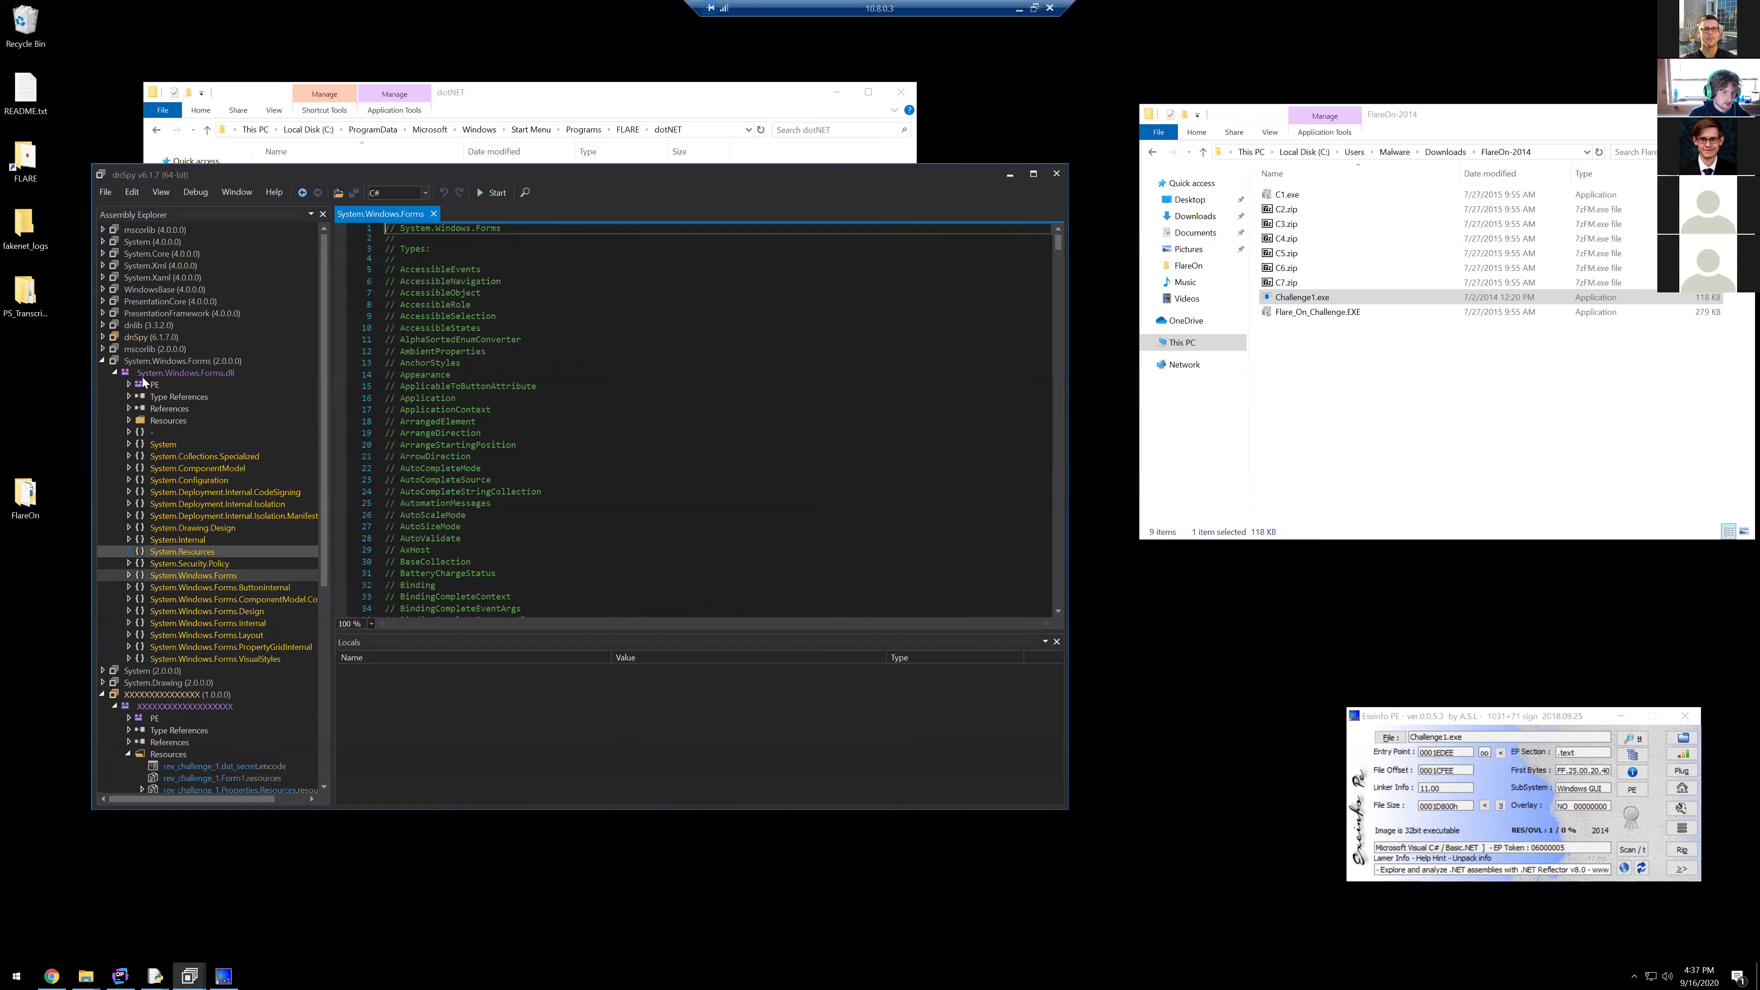
click(116, 374)
click(103, 361)
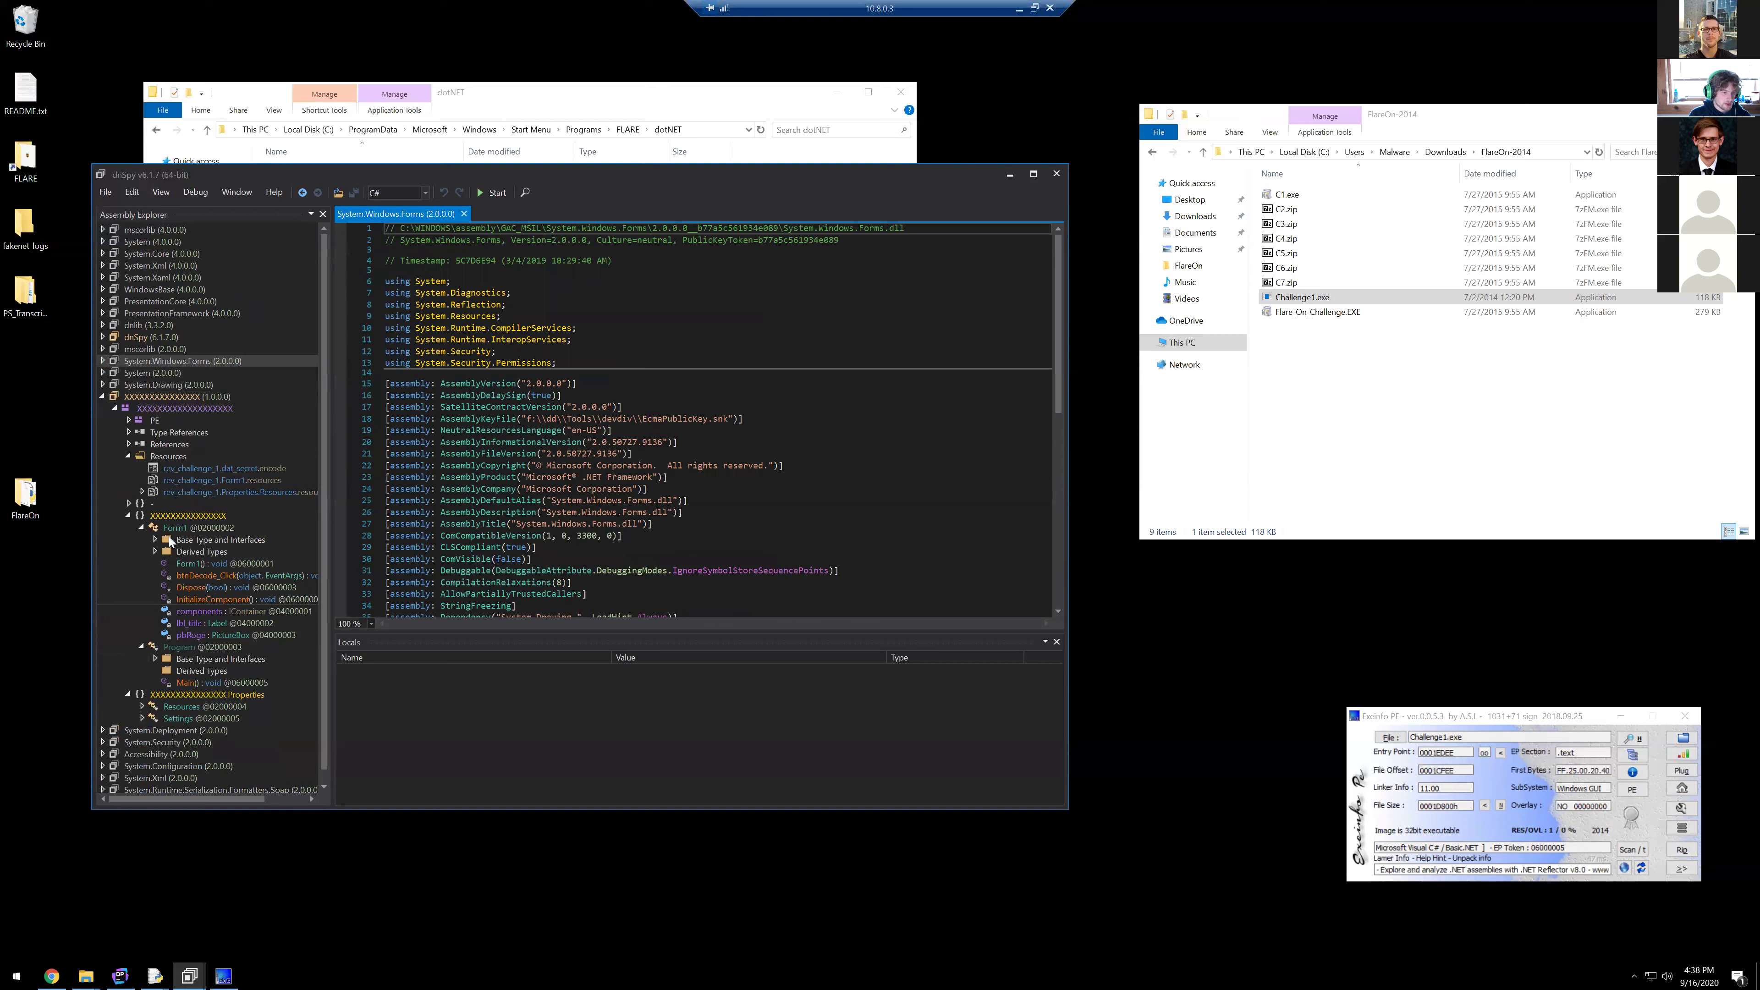
click(186, 648)
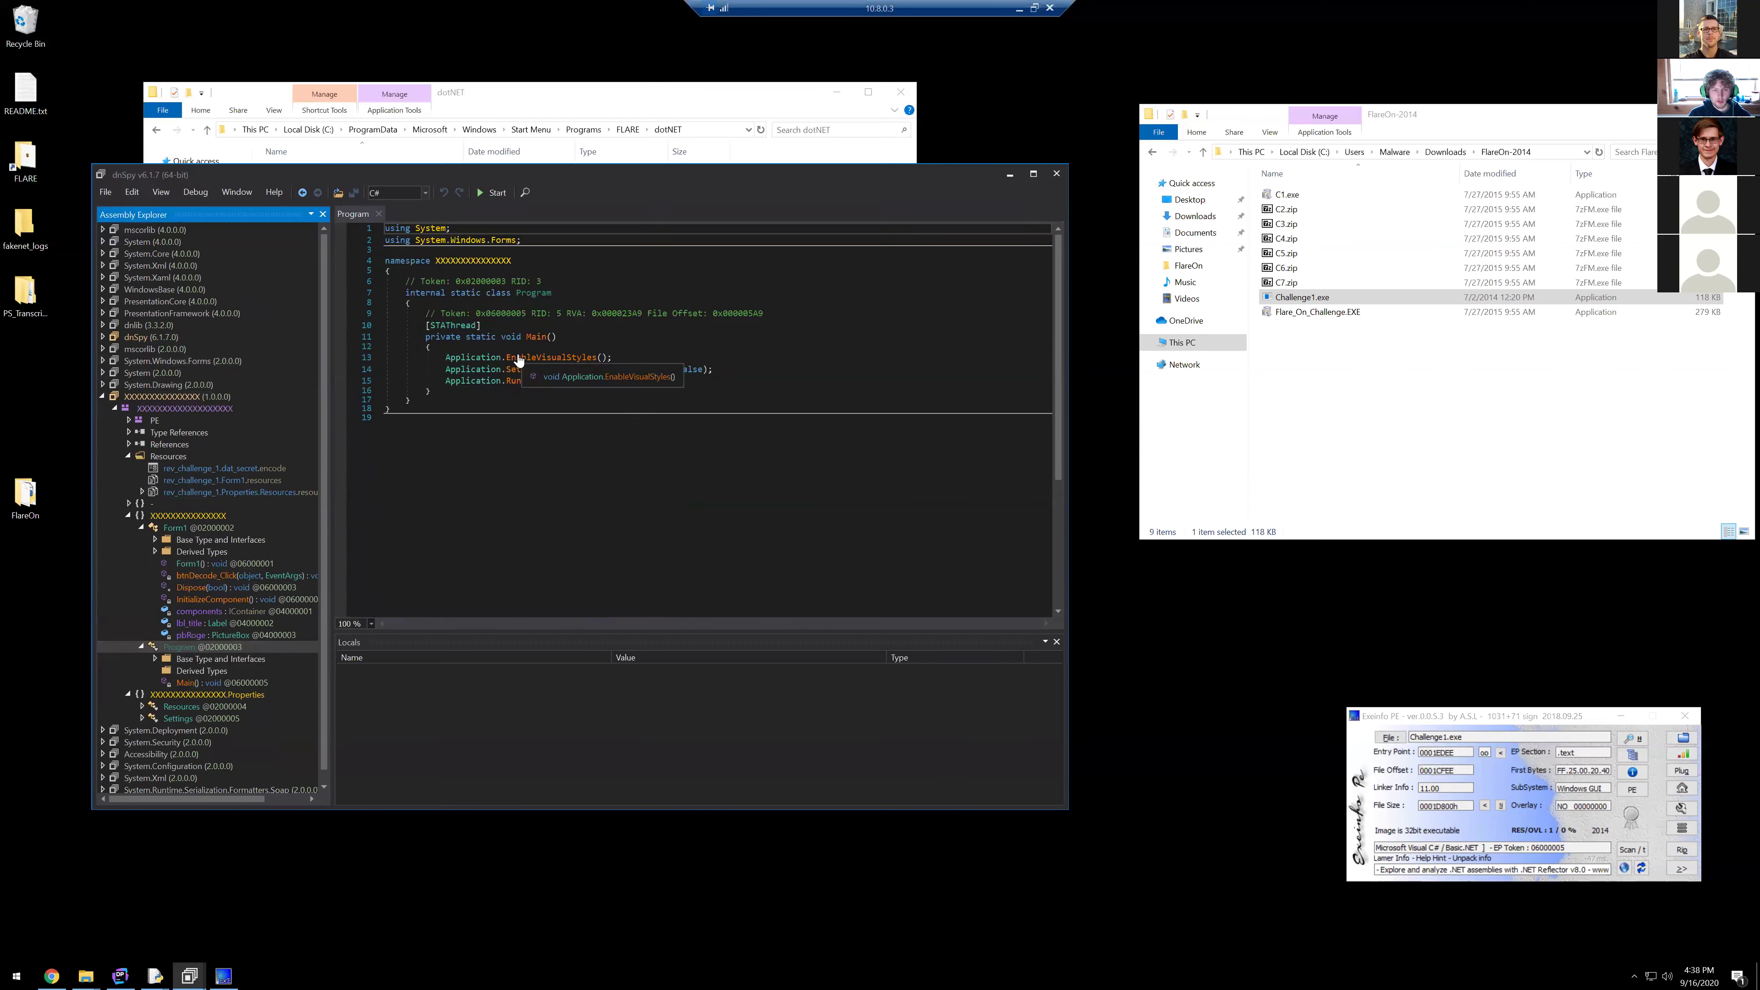
Step: Highlight the EnableVisualStyles, SetCompatibleTextRenderingDefault and Run(new Form1()) calls inside Main to walk through them
drag(614, 358, 512, 366)
click(608, 374)
drag(721, 369, 506, 369)
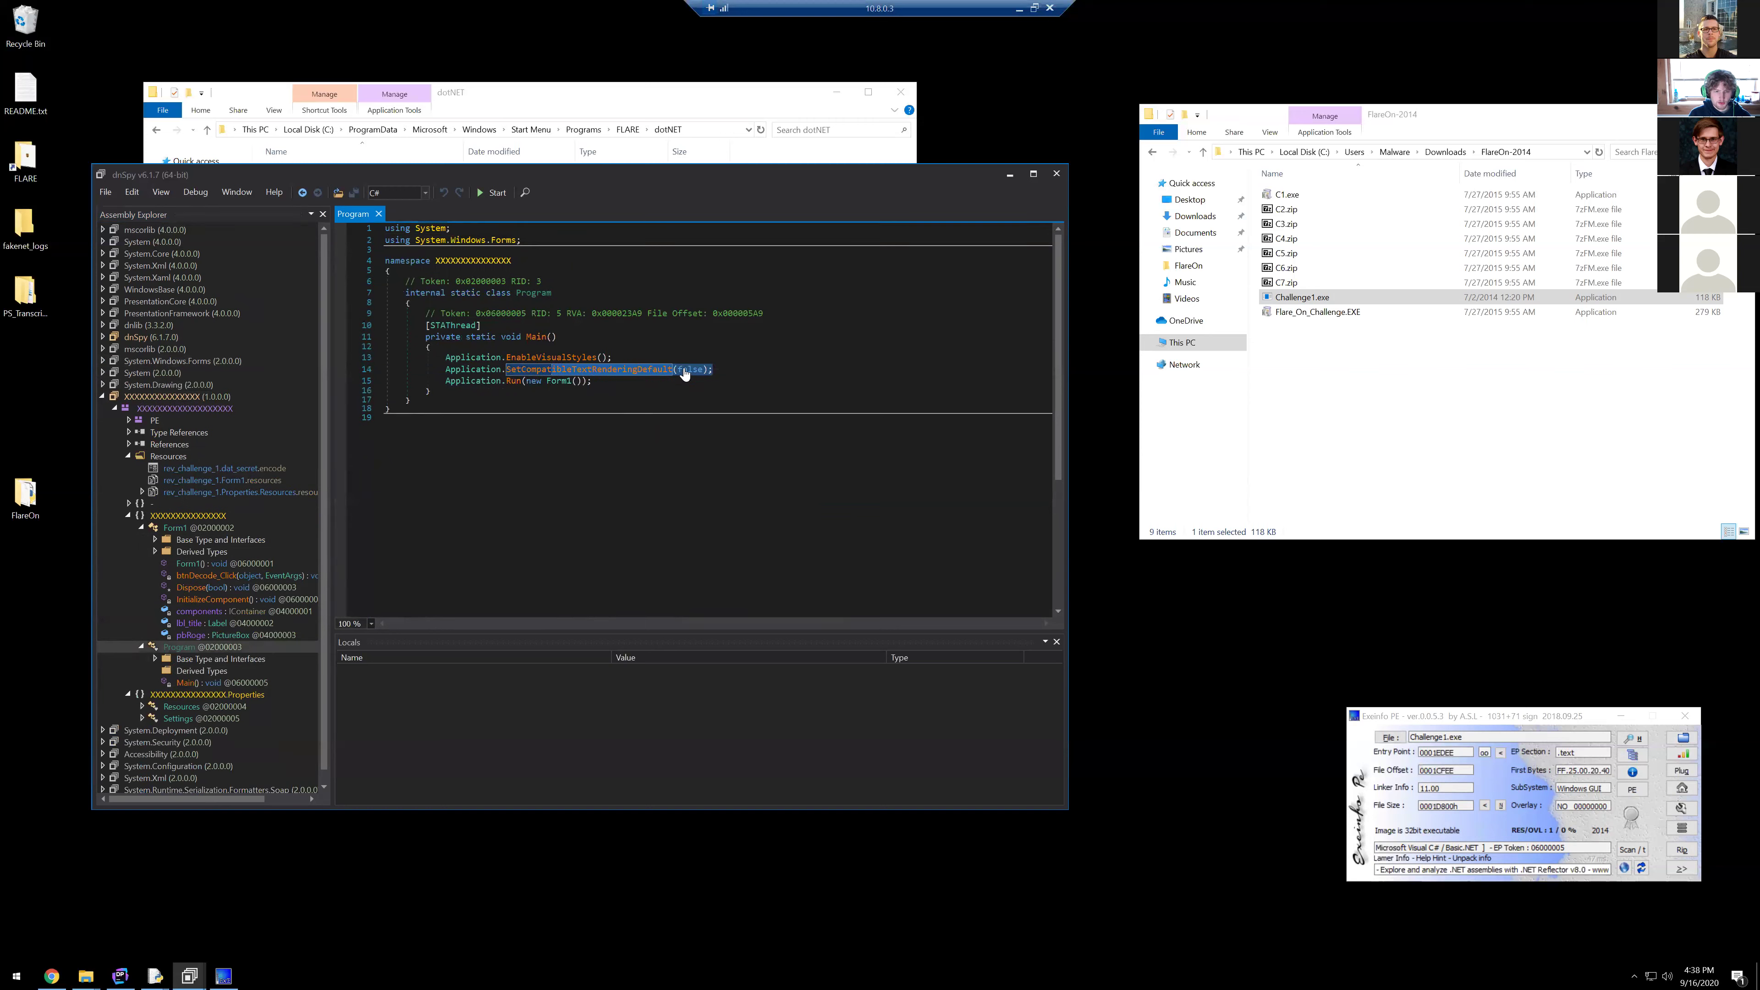
click(571, 337)
double_click(531, 336)
drag(629, 383, 508, 381)
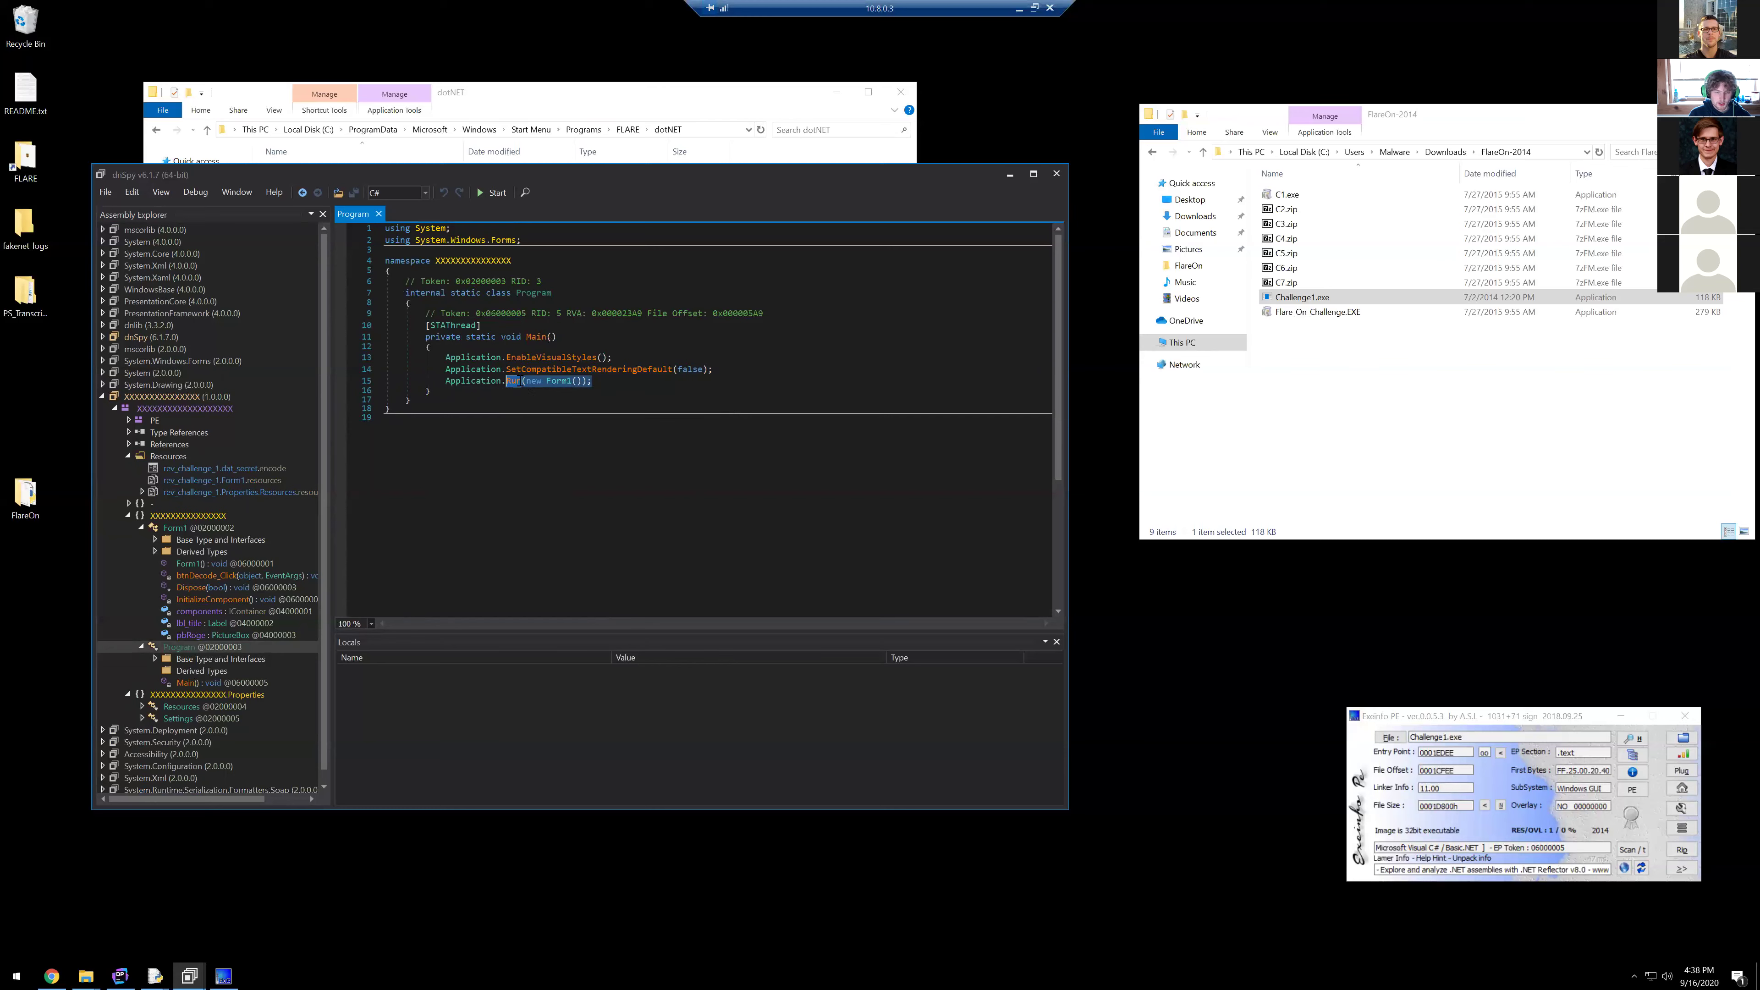
Step: Open the decompiled Form1 class and read its constructor, btnDecode_Click, Dispose and InitializeComponent code
click(204, 526)
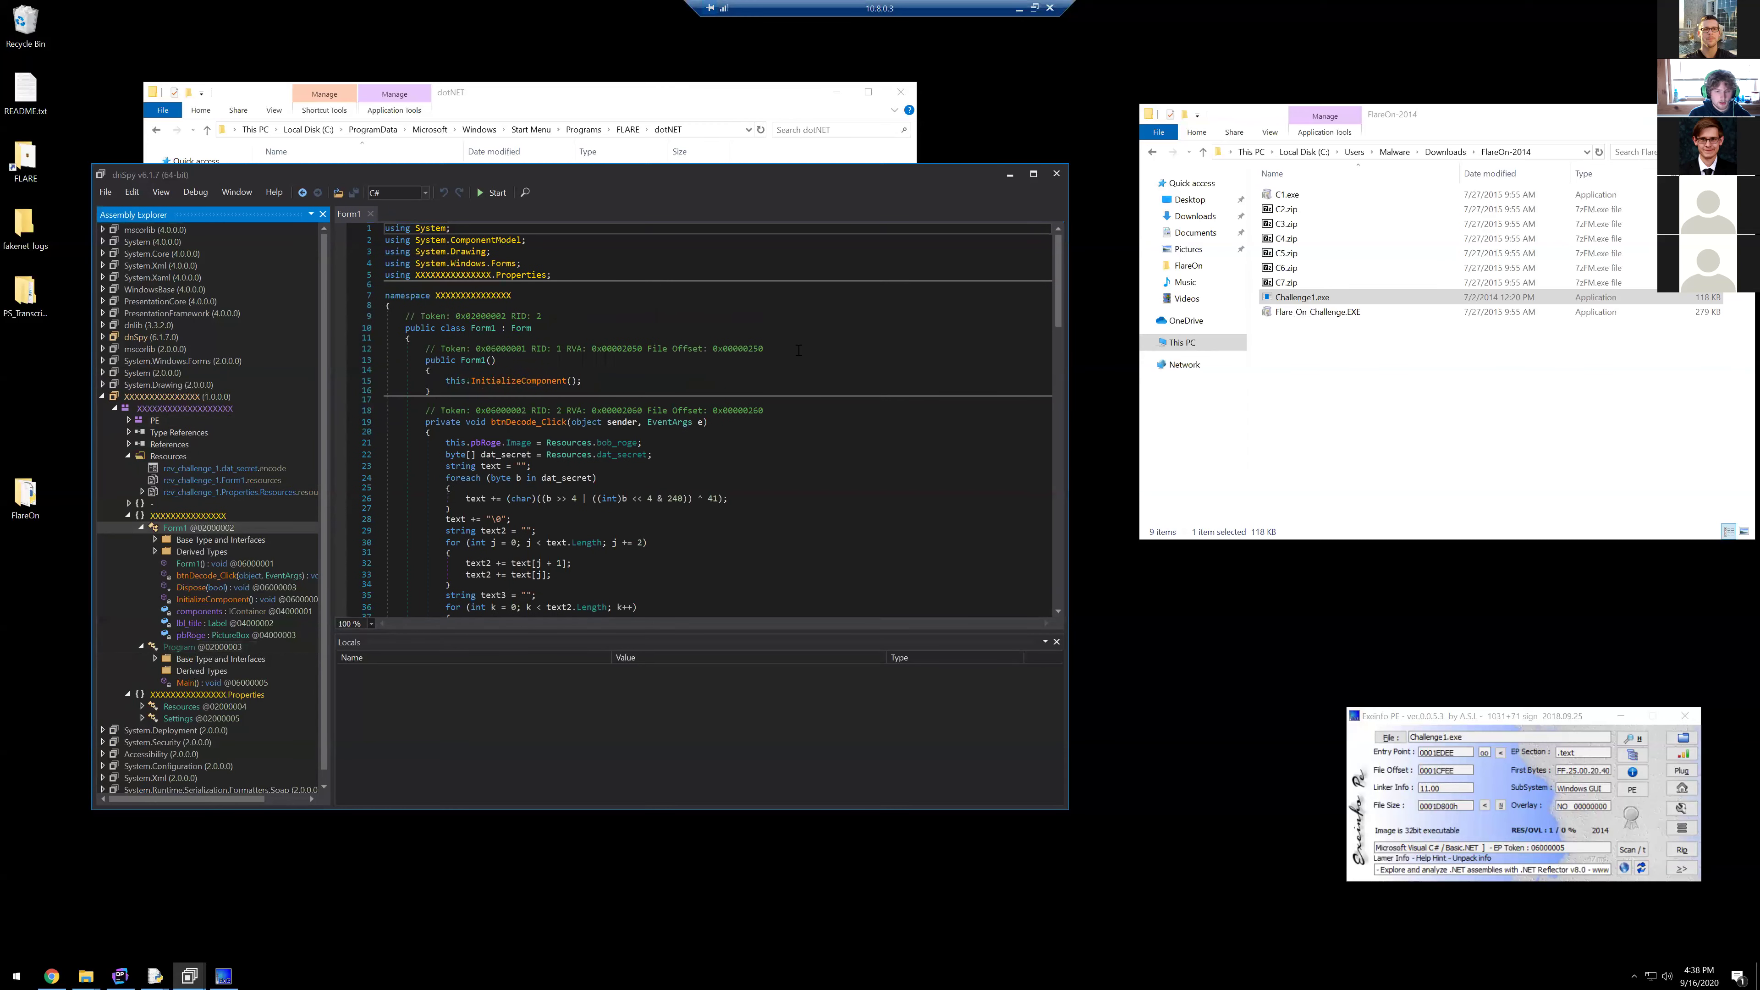
scroll(798, 351, down, 1)
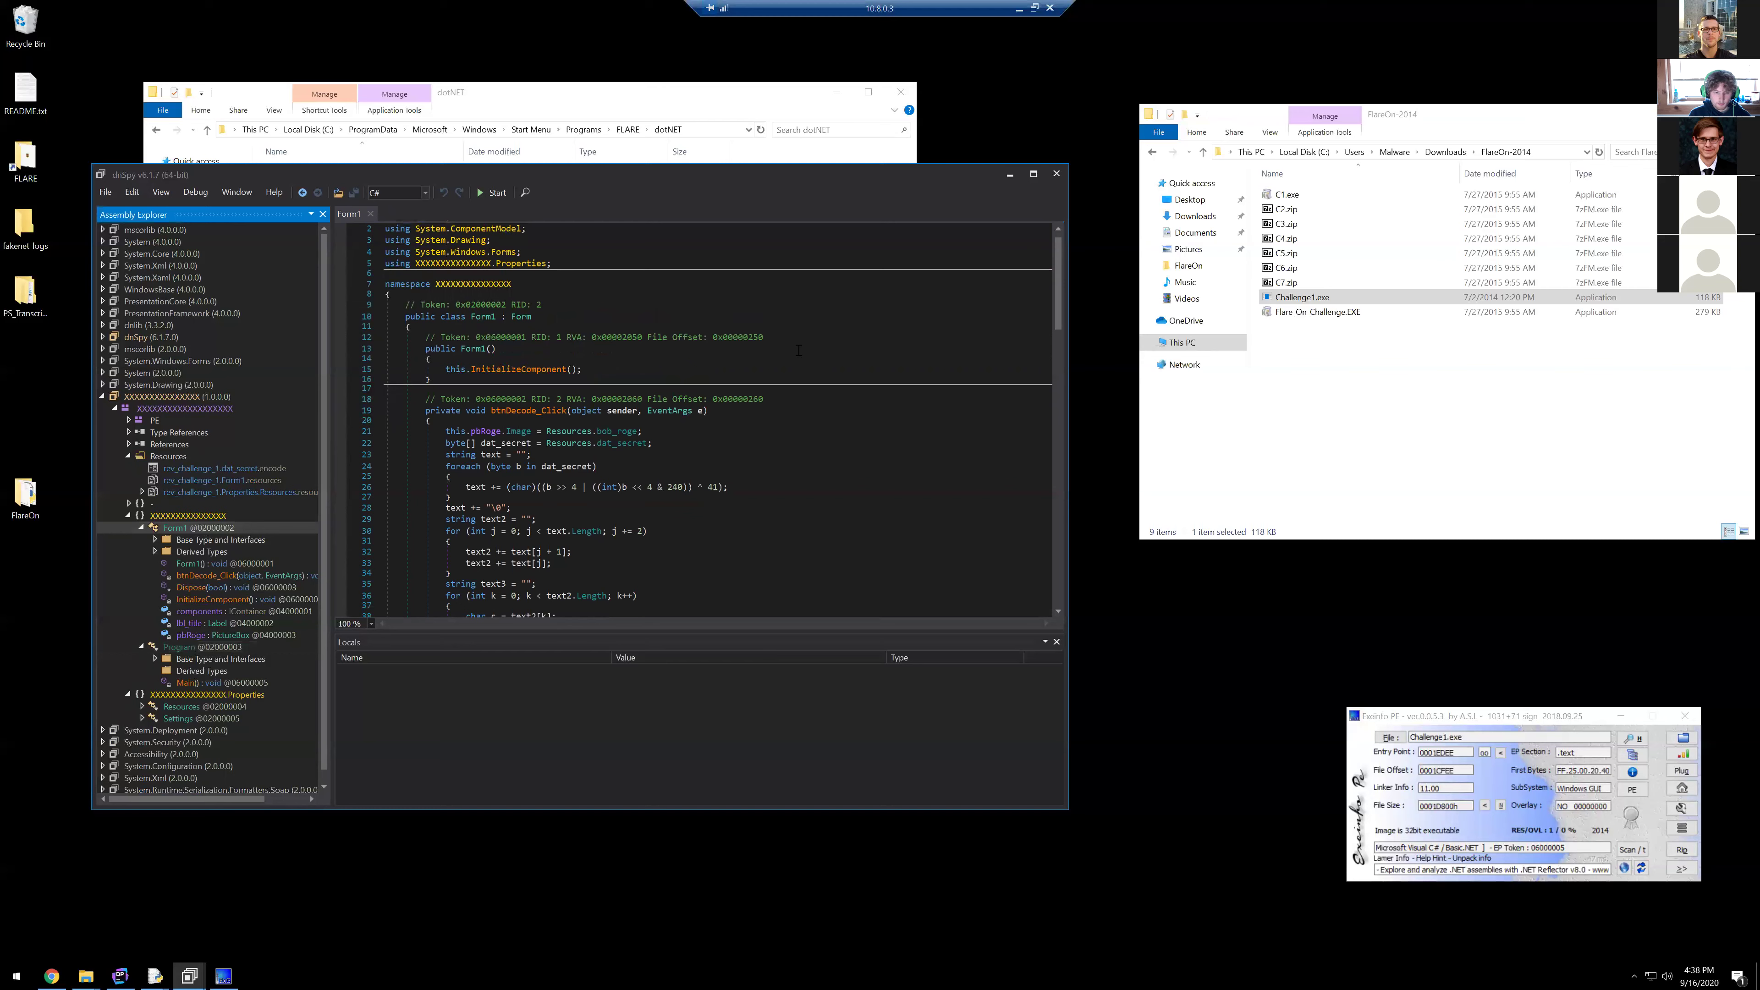
scroll(799, 350, down, 1)
scroll(798, 350, down, 3)
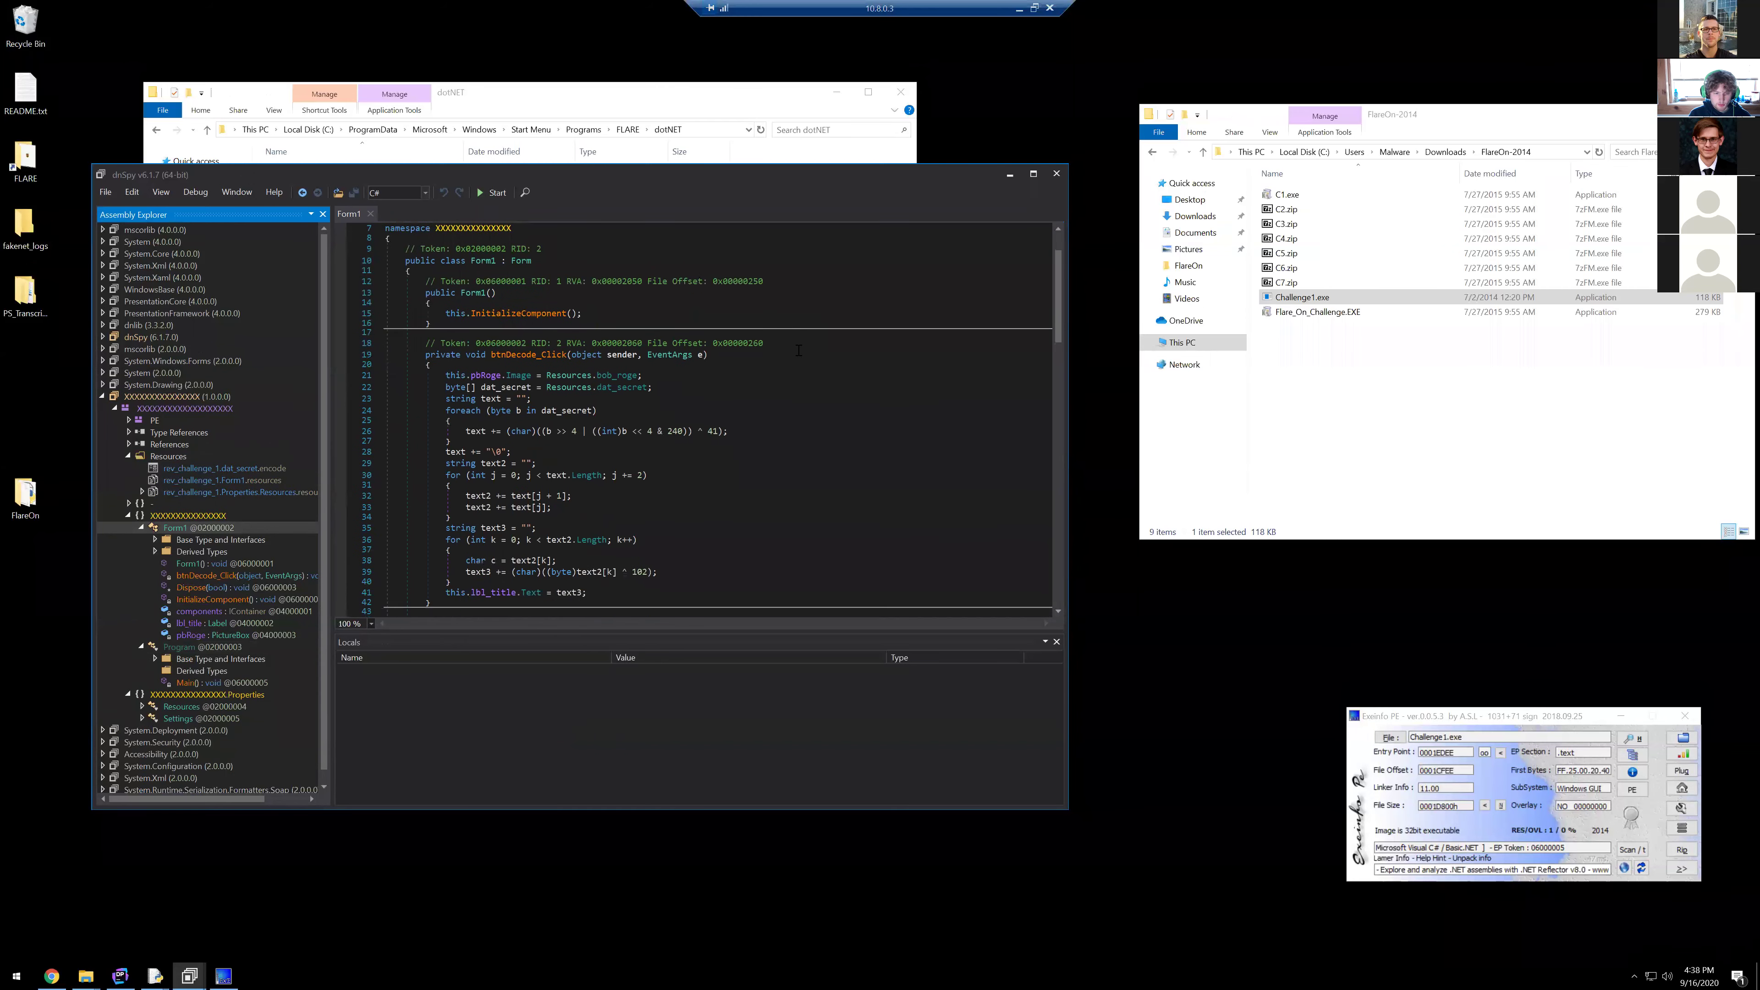
scroll(547, 306, up, 2)
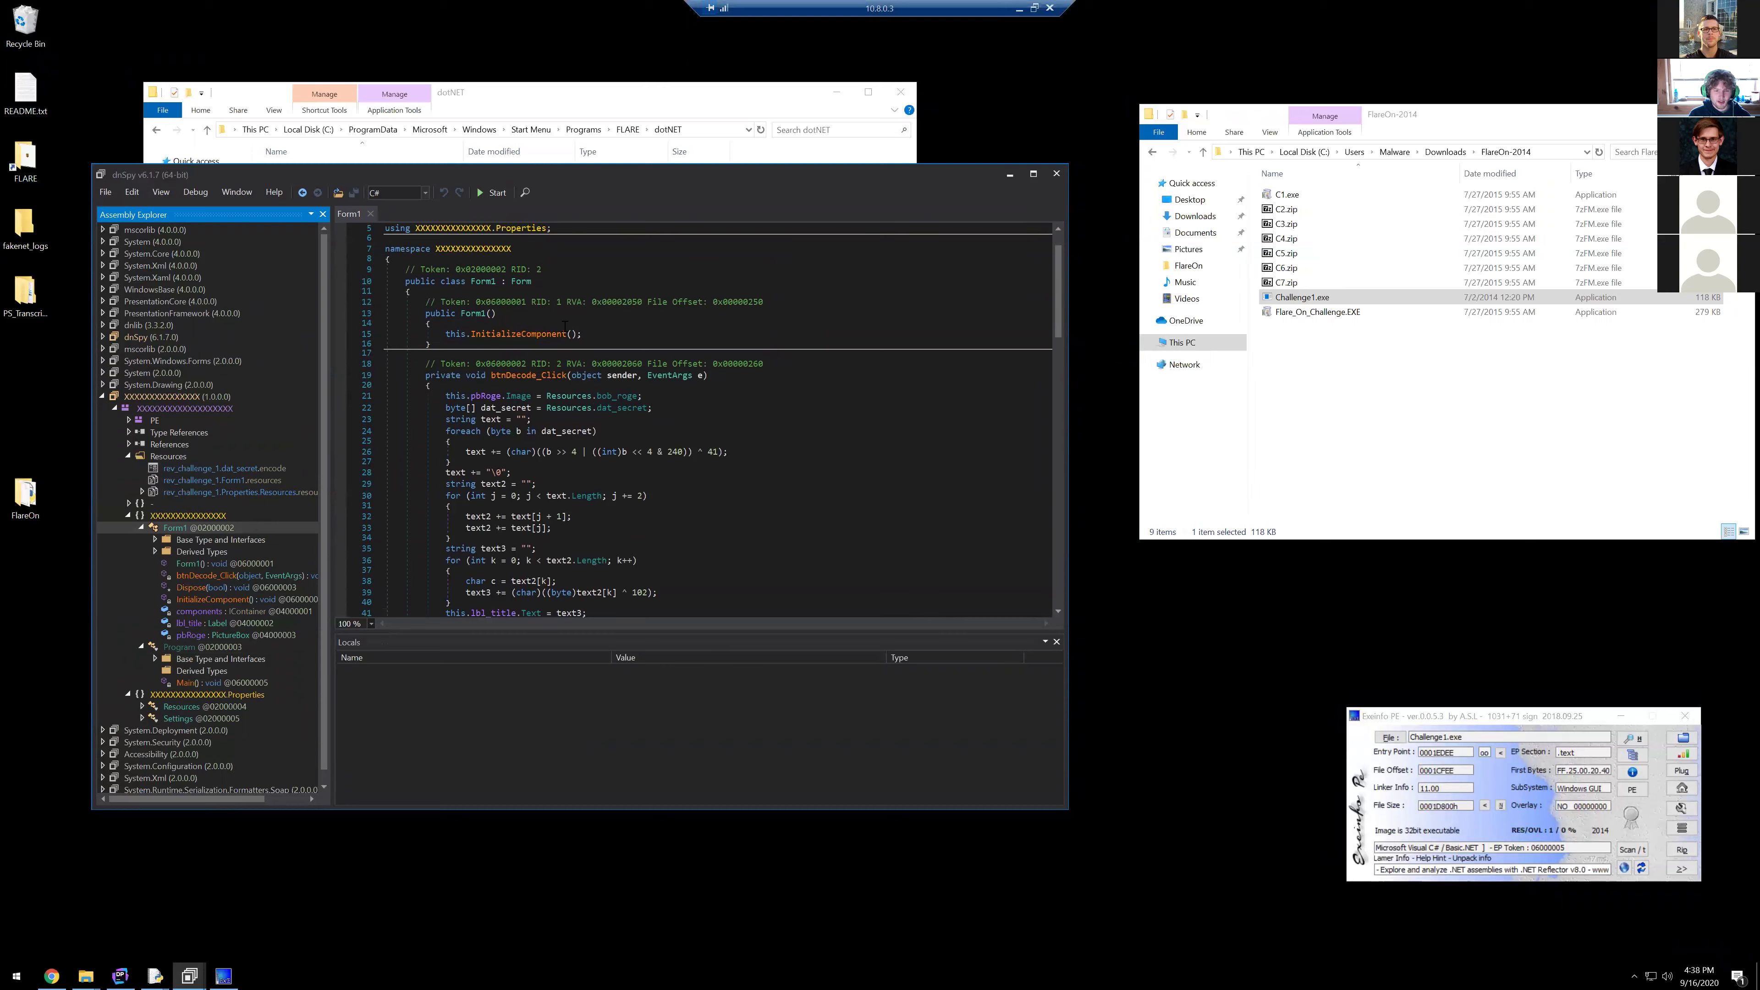
scroll(564, 326, down, 5)
scroll(565, 333, down, 2)
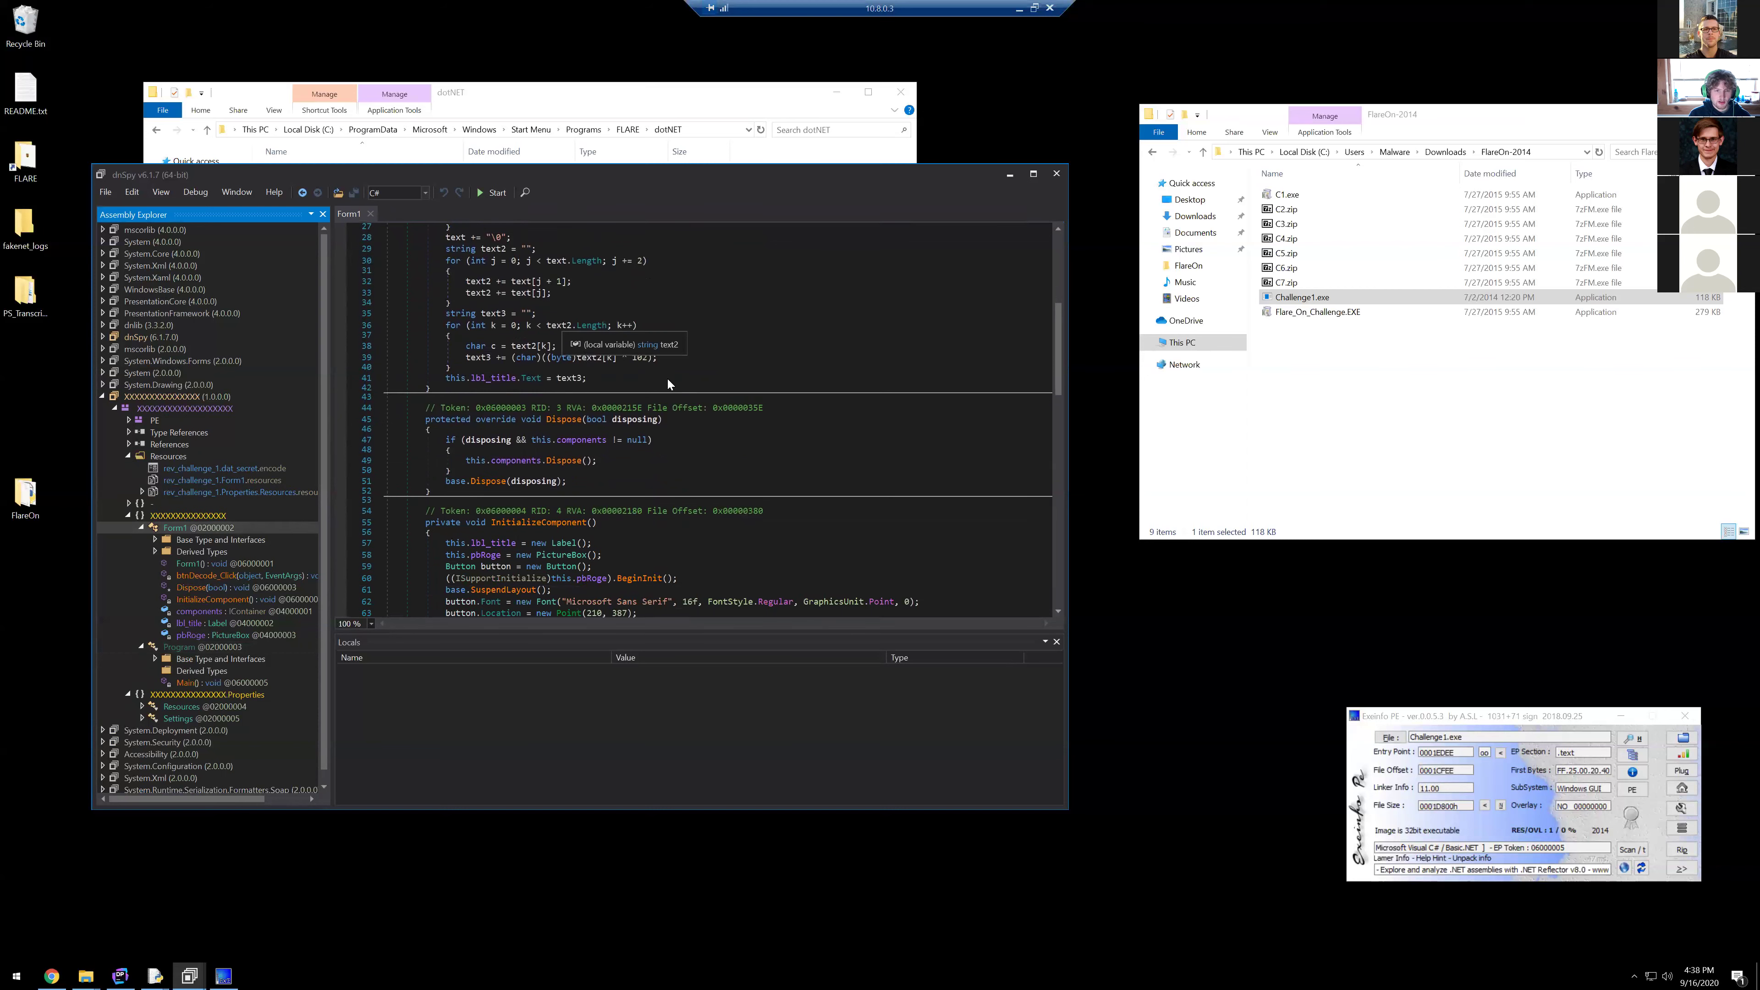
scroll(668, 383, up, 6)
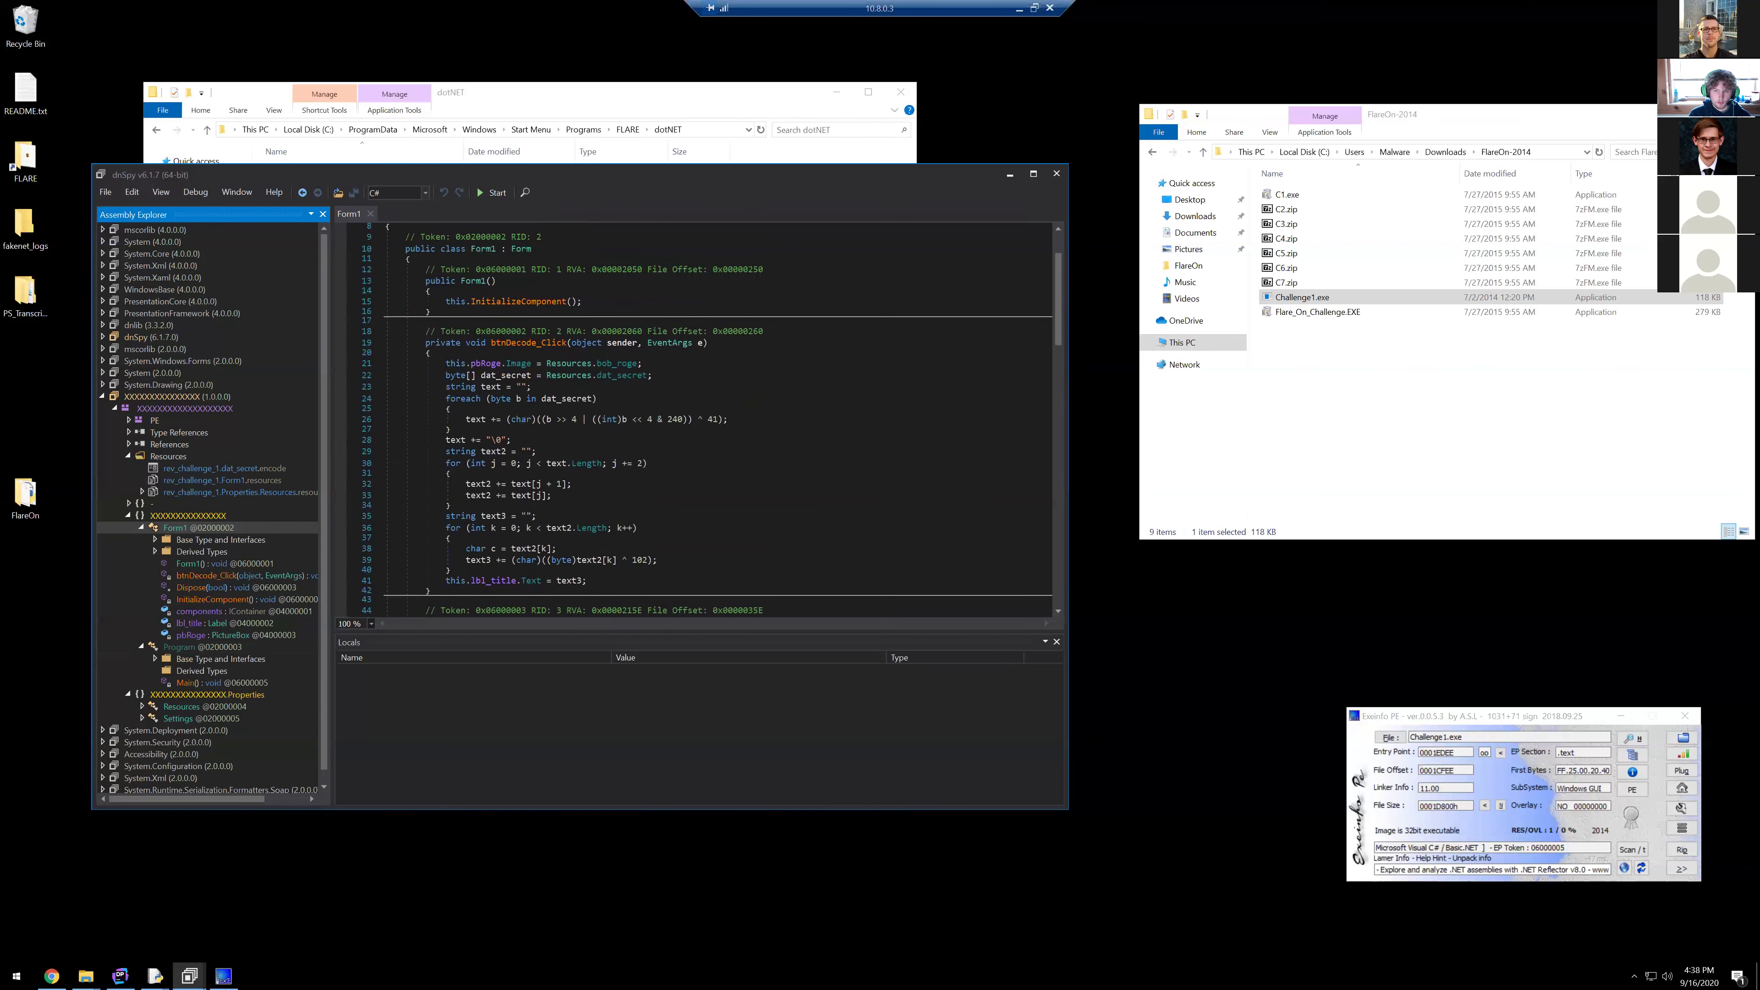
Step: Run Challenge1.exe from the FlareOn-2014 folder window and move its Form1 window over that folder, beside the decompiled code
click(1363, 326)
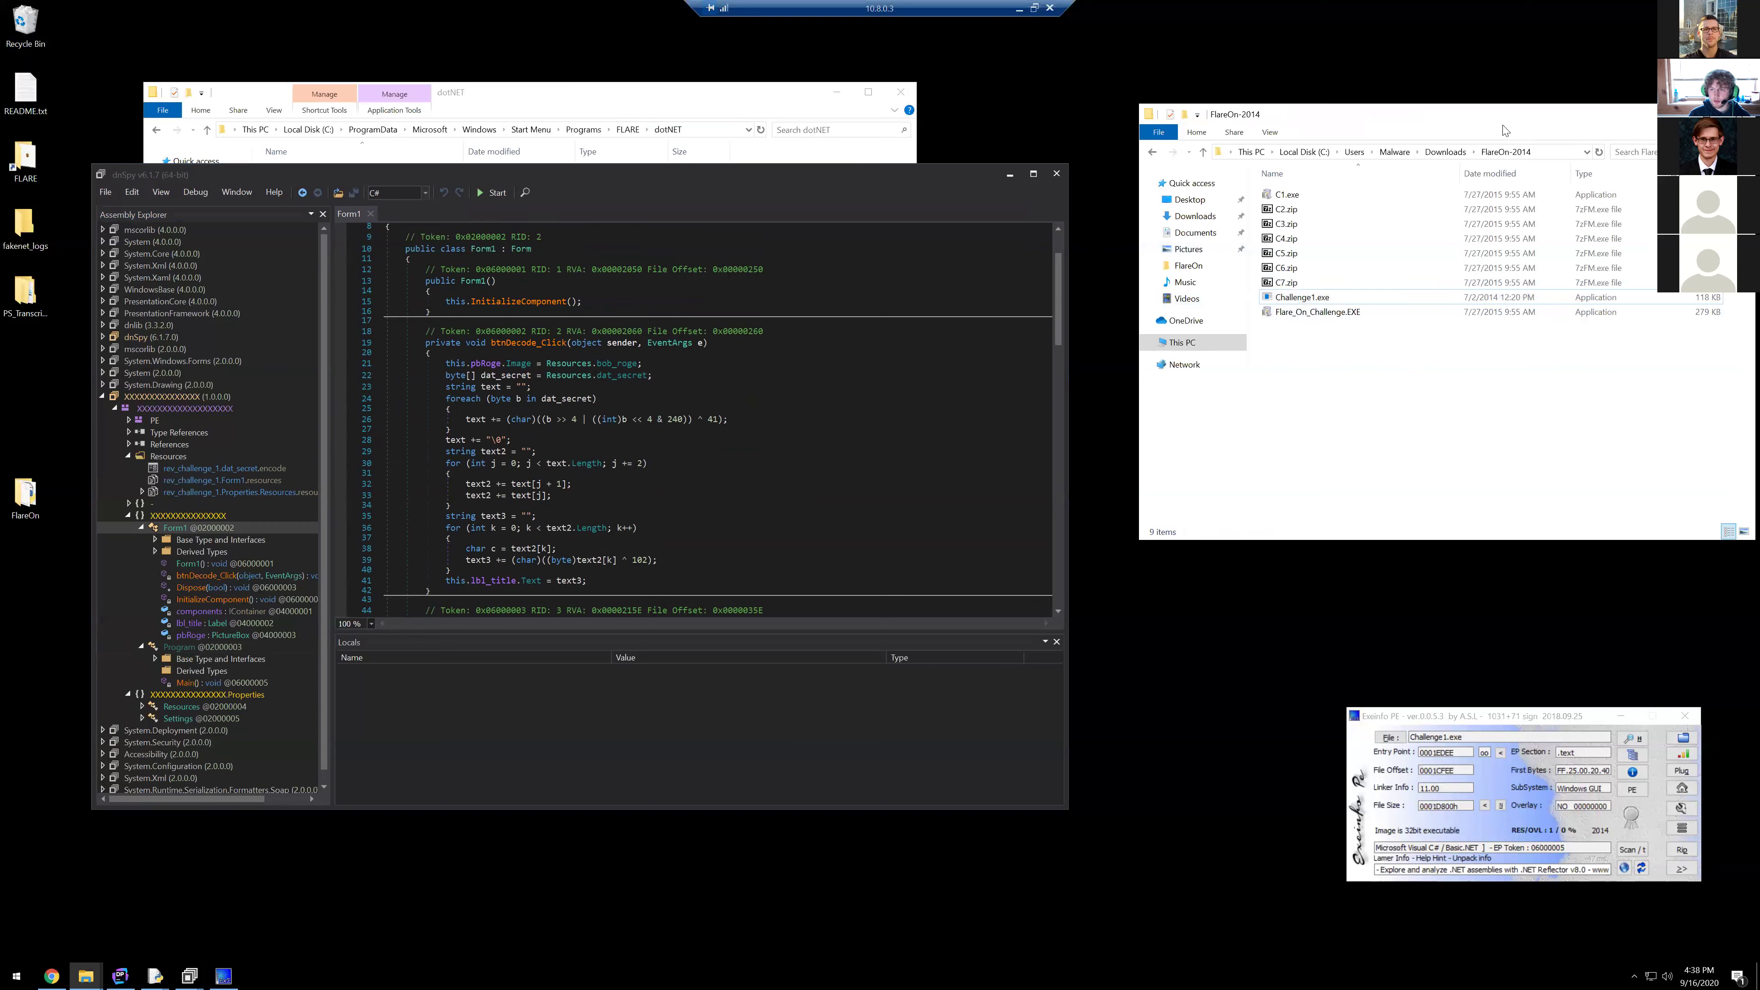
drag(1497, 132, 1482, 169)
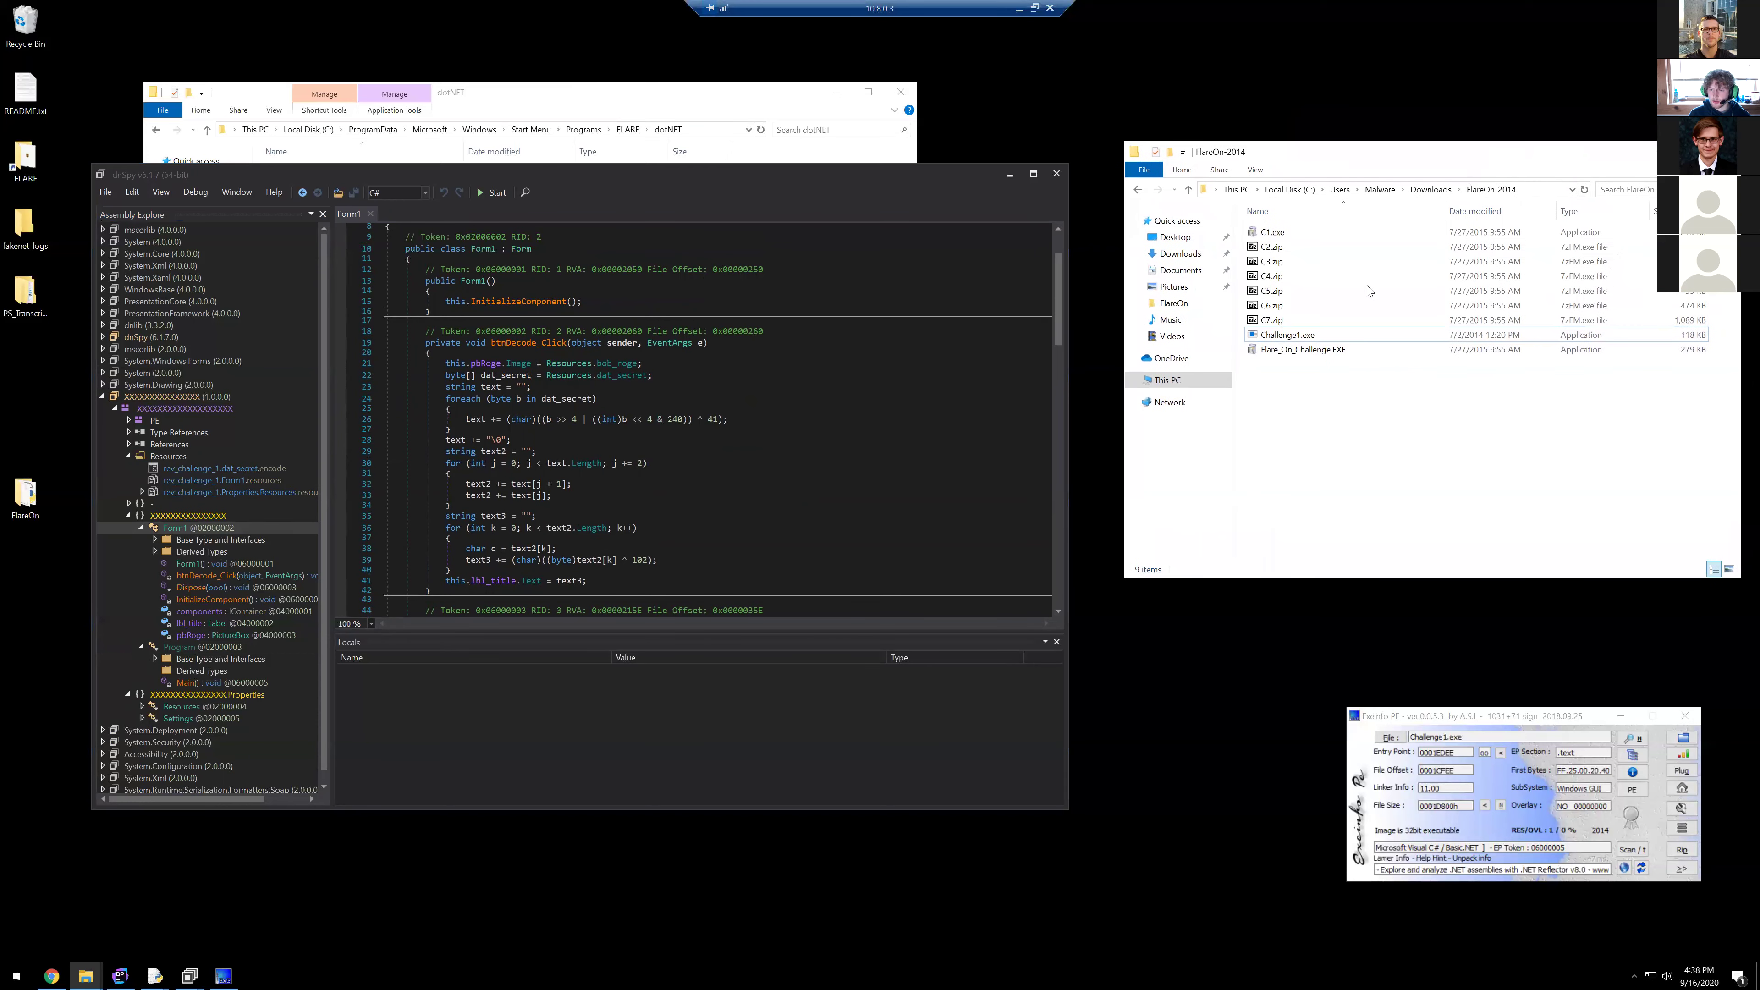
double_click(1308, 340)
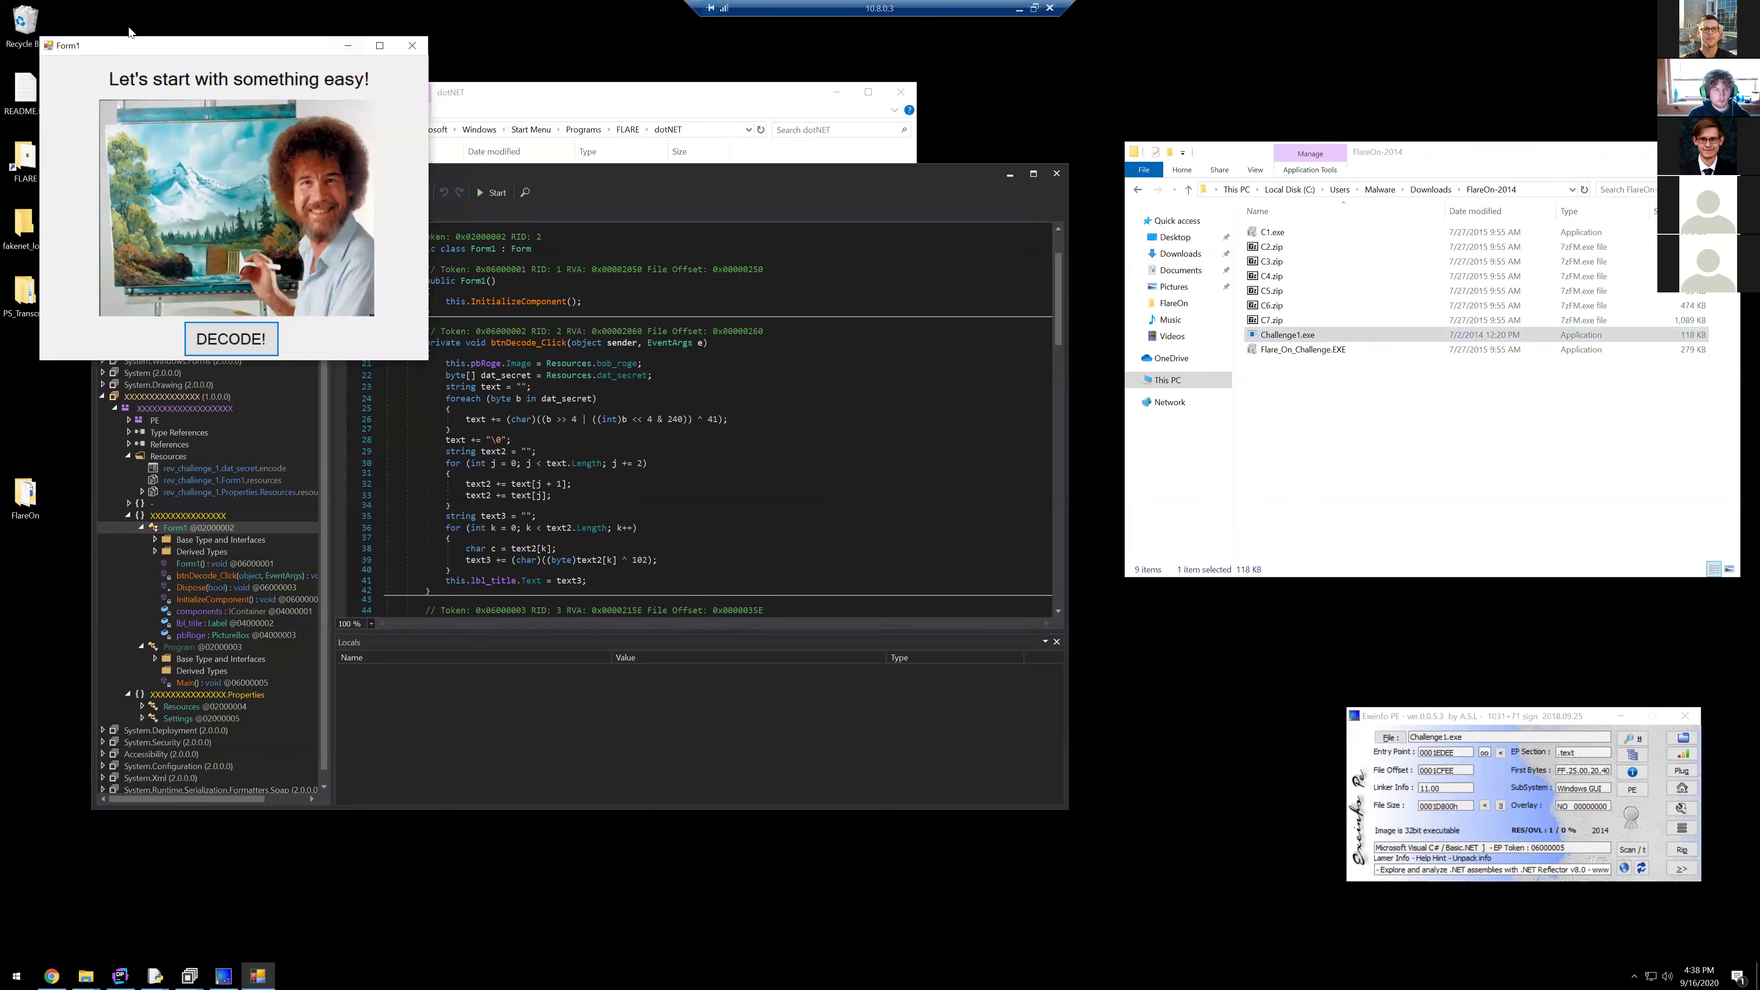
drag(142, 51, 1236, 237)
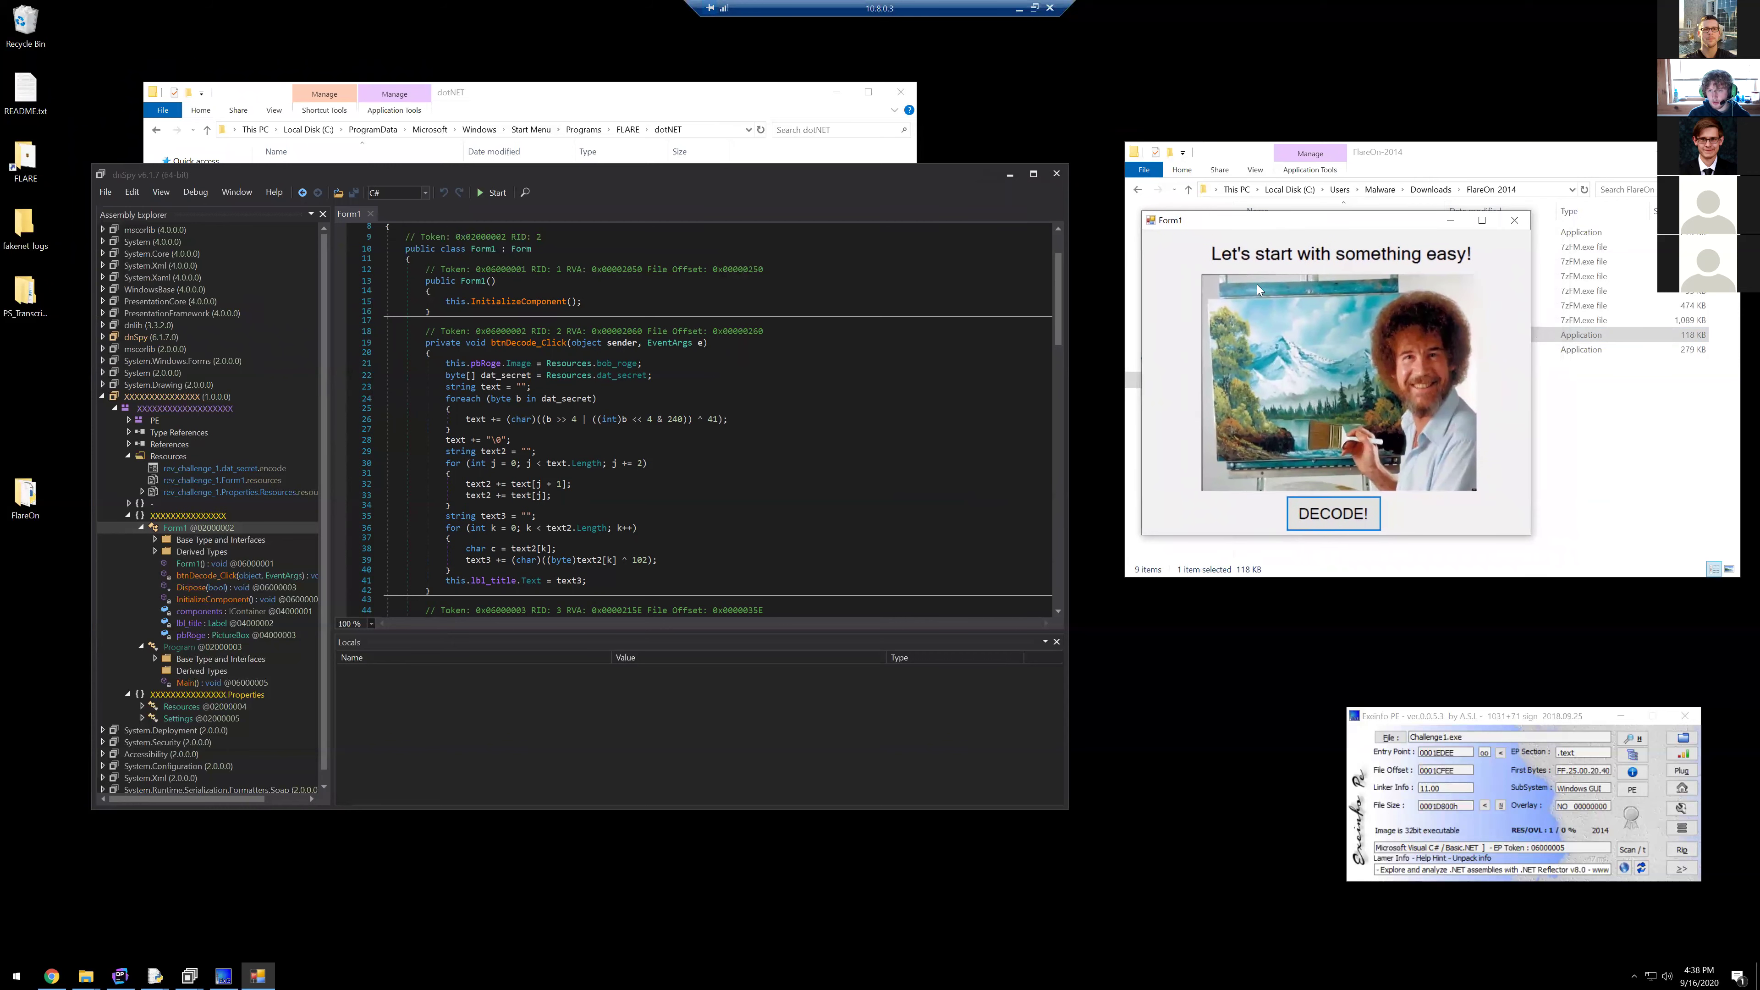
Step: Run the DECODE! action in the open Form1 program, close the program, and return to the decompiled code in dnSpy
click(1307, 518)
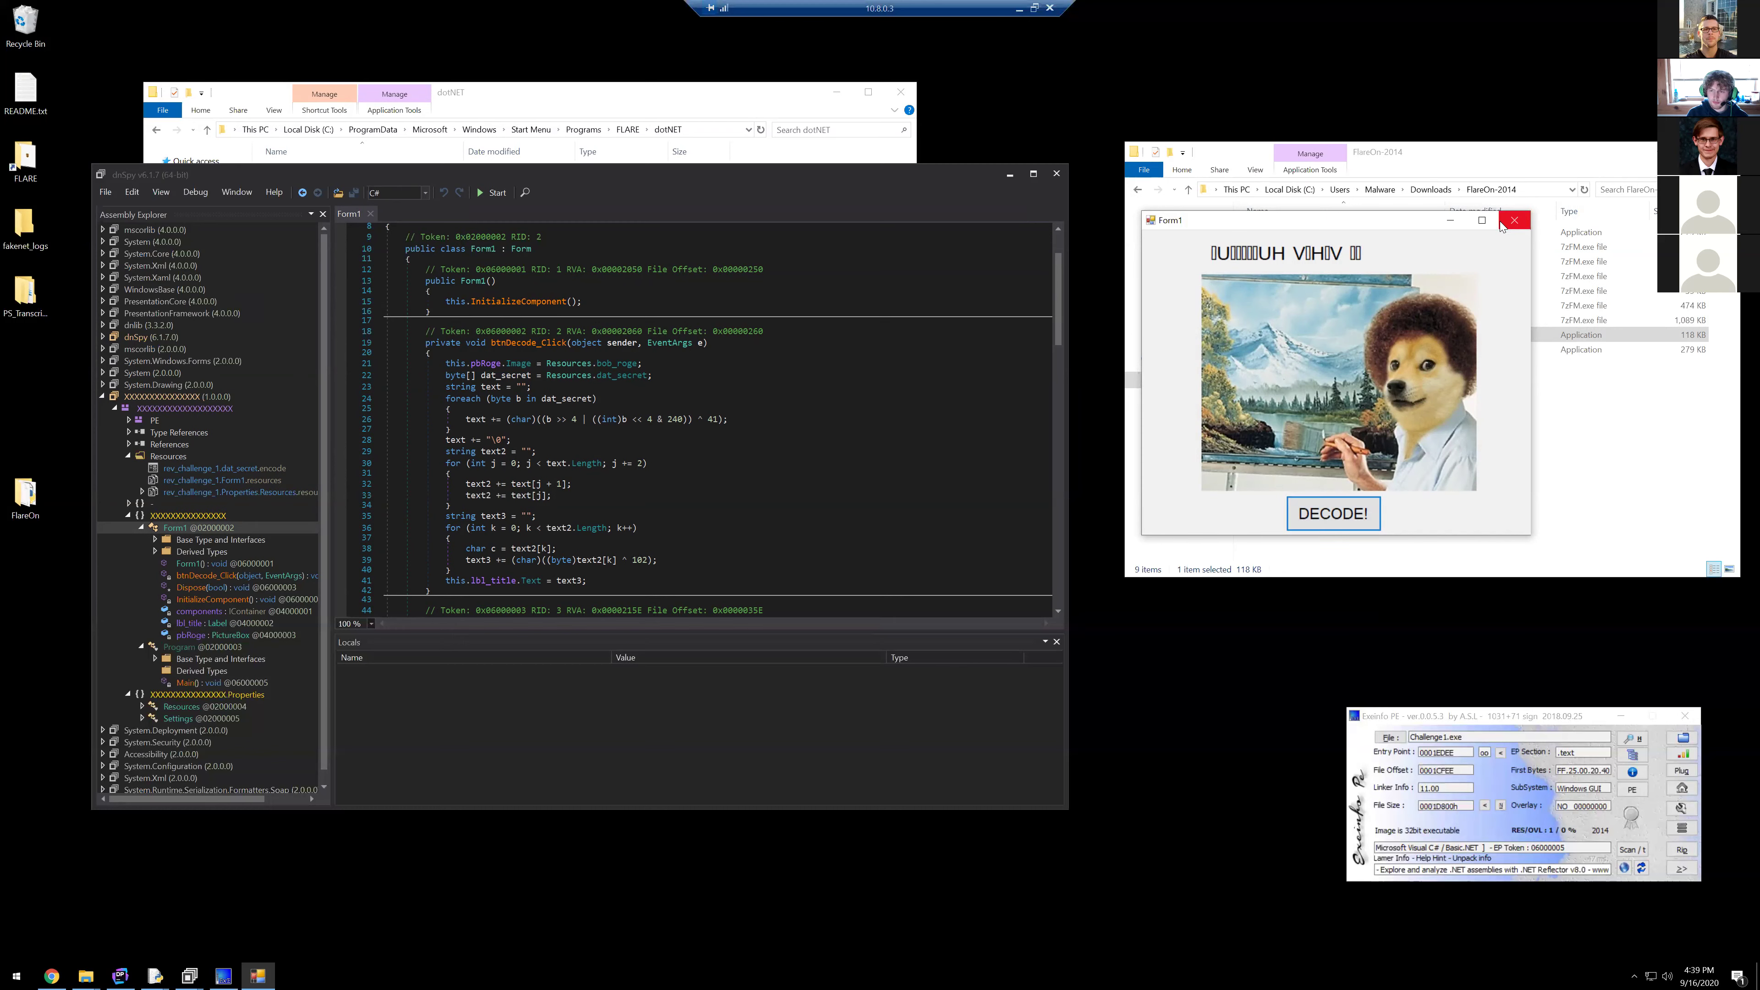
click(1513, 222)
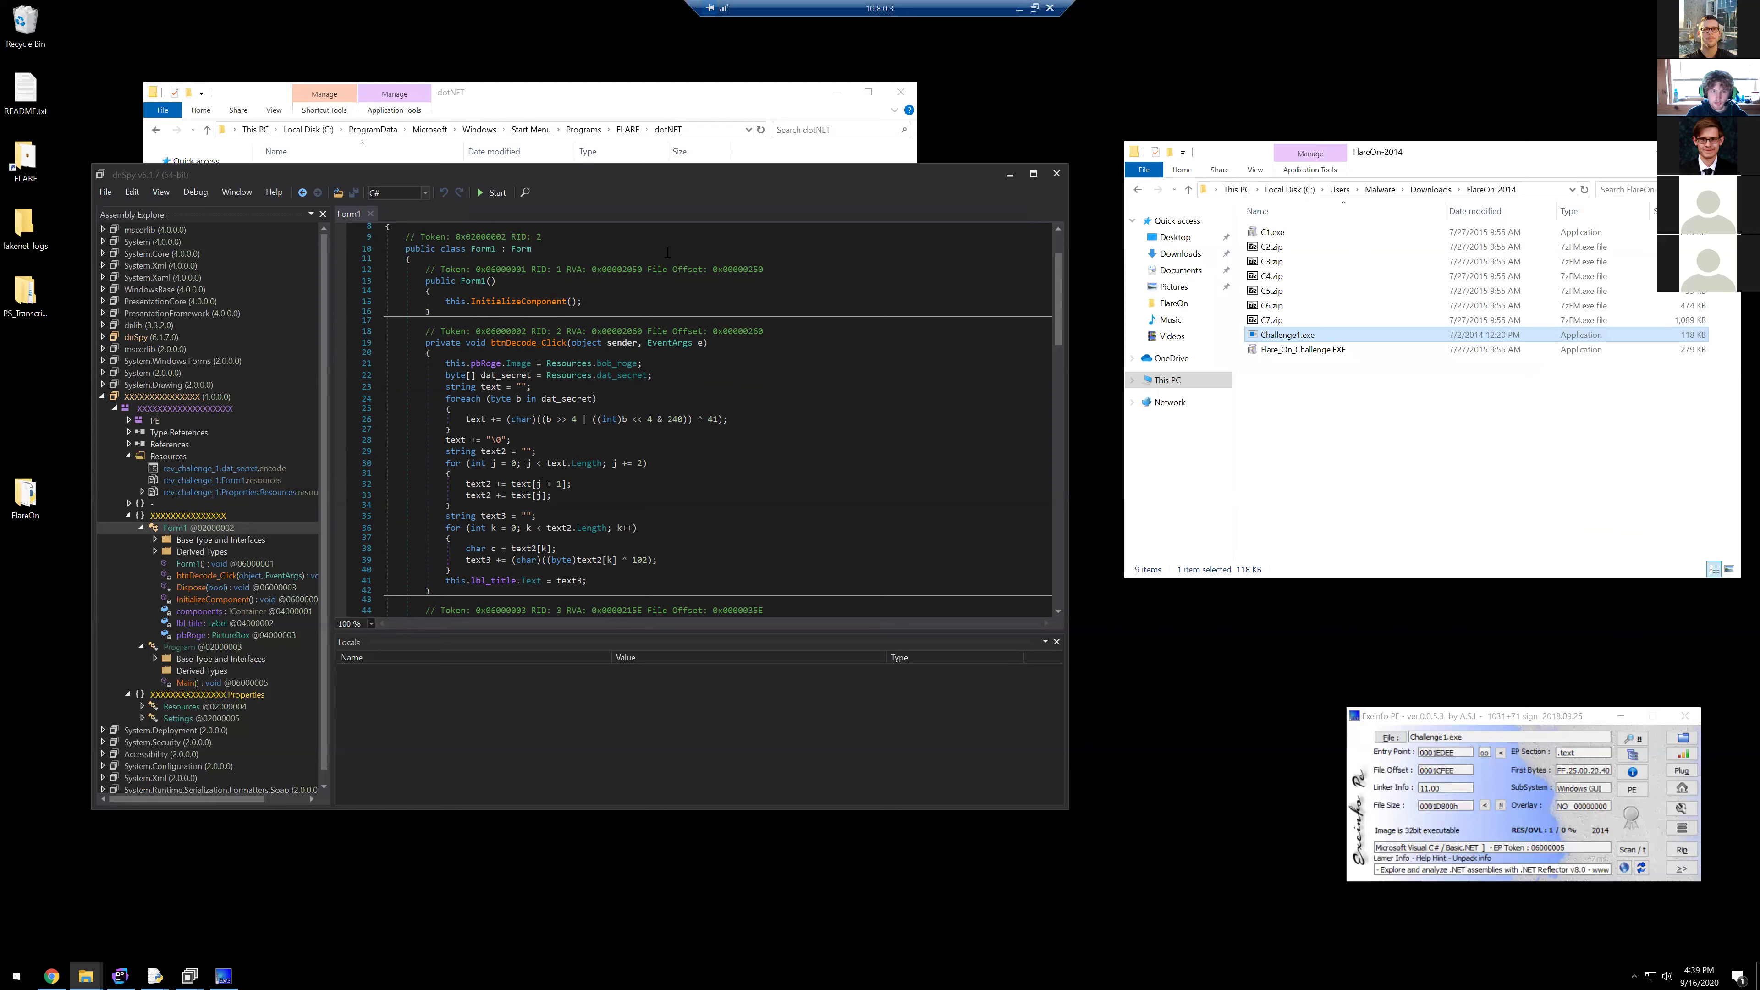
drag(670, 169, 678, 207)
Step: Follow the InitializeComponent call in Form1's constructor to its definition and examine the method's code
scroll(607, 411, down, 3)
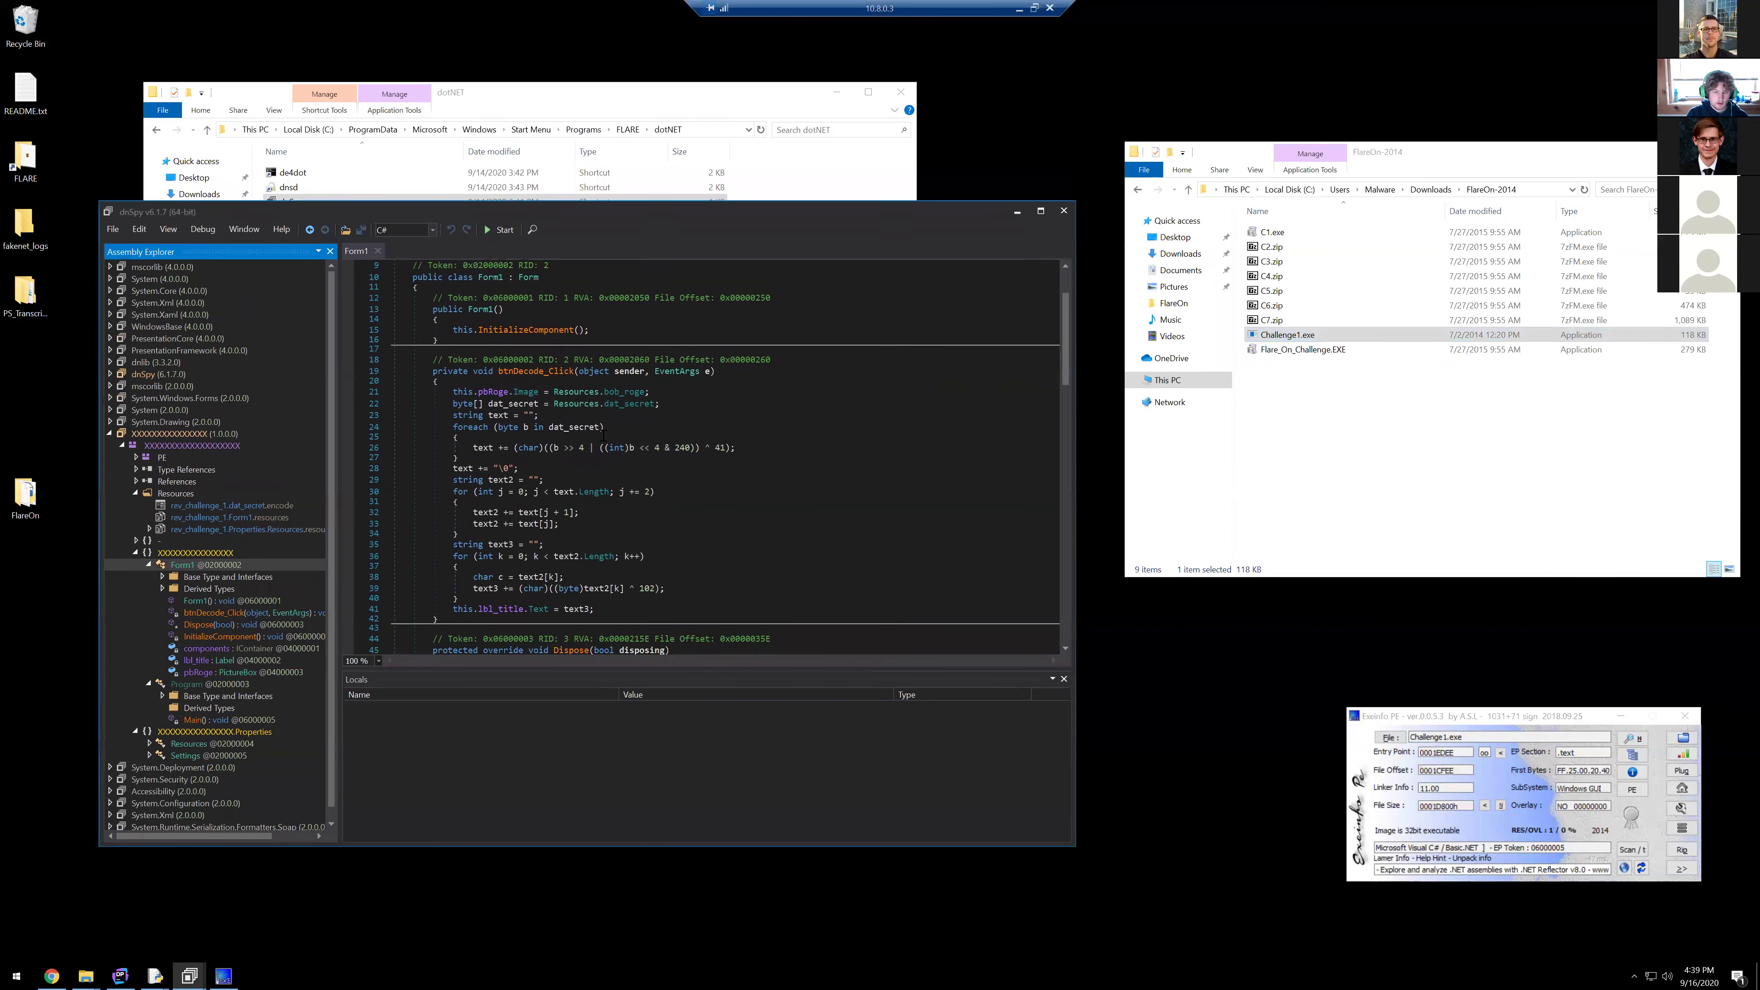
scroll(607, 433, up, 3)
drag(589, 330, 484, 329)
click(484, 329)
scroll(724, 443, down, 7)
scroll(532, 460, down, 3)
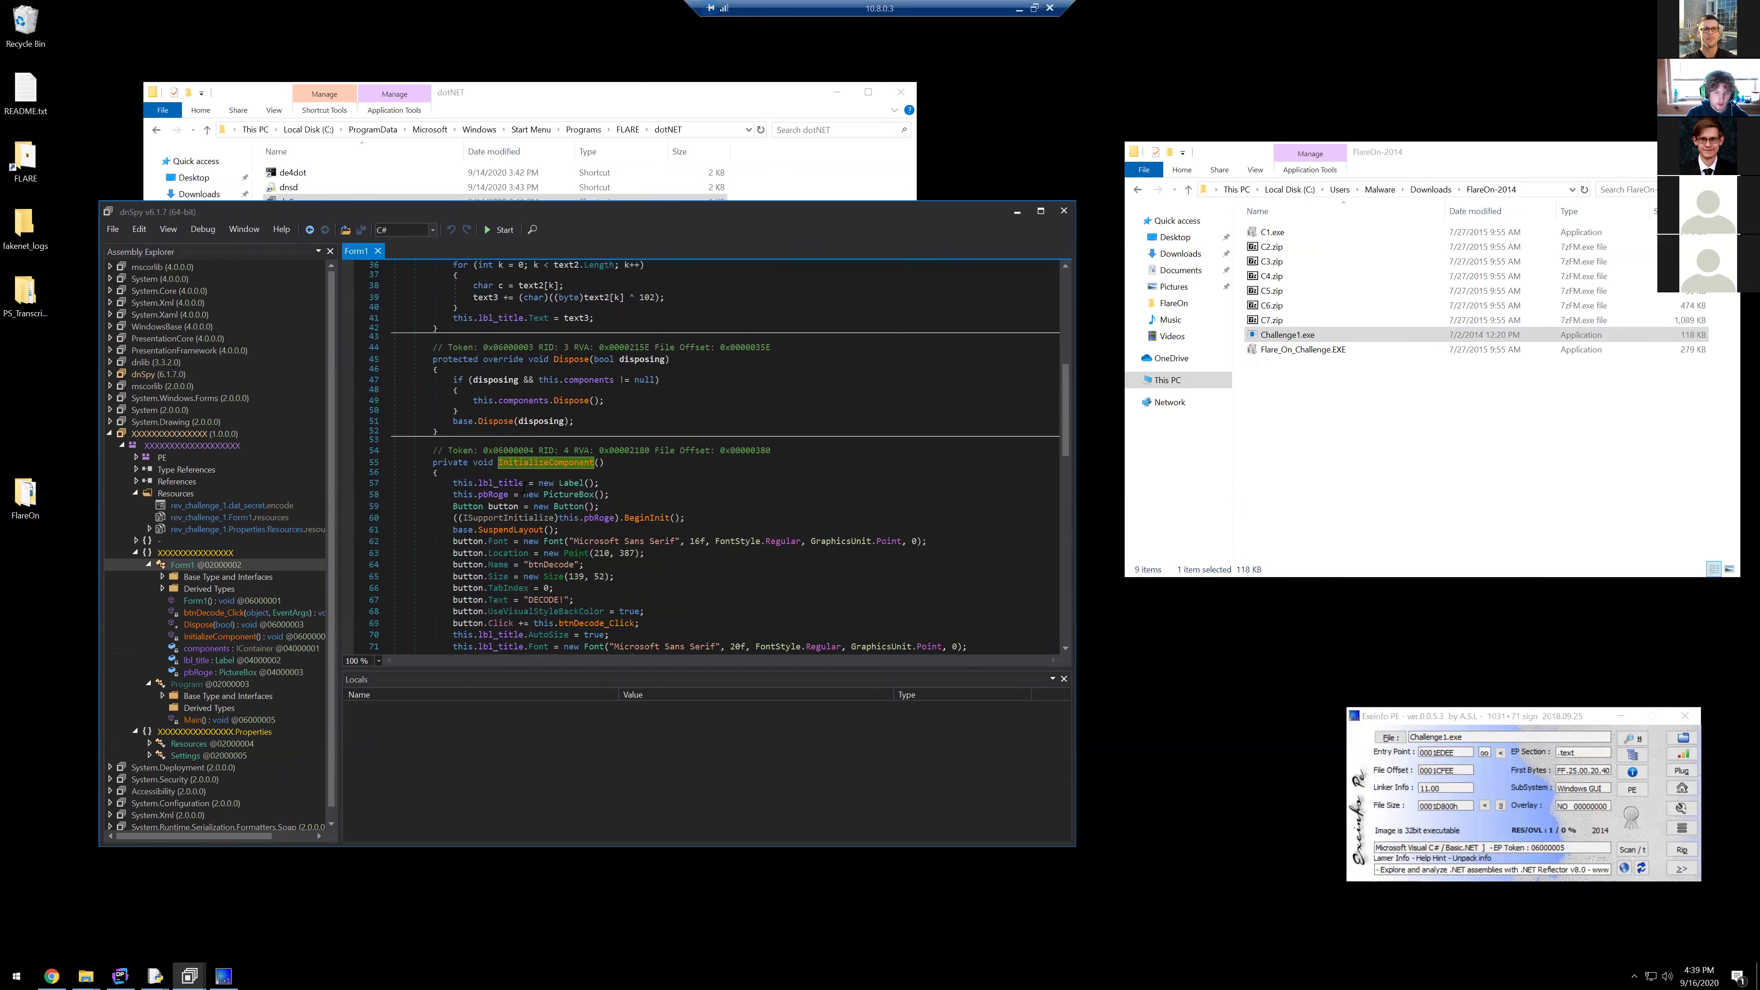
scroll(532, 460, down, 6)
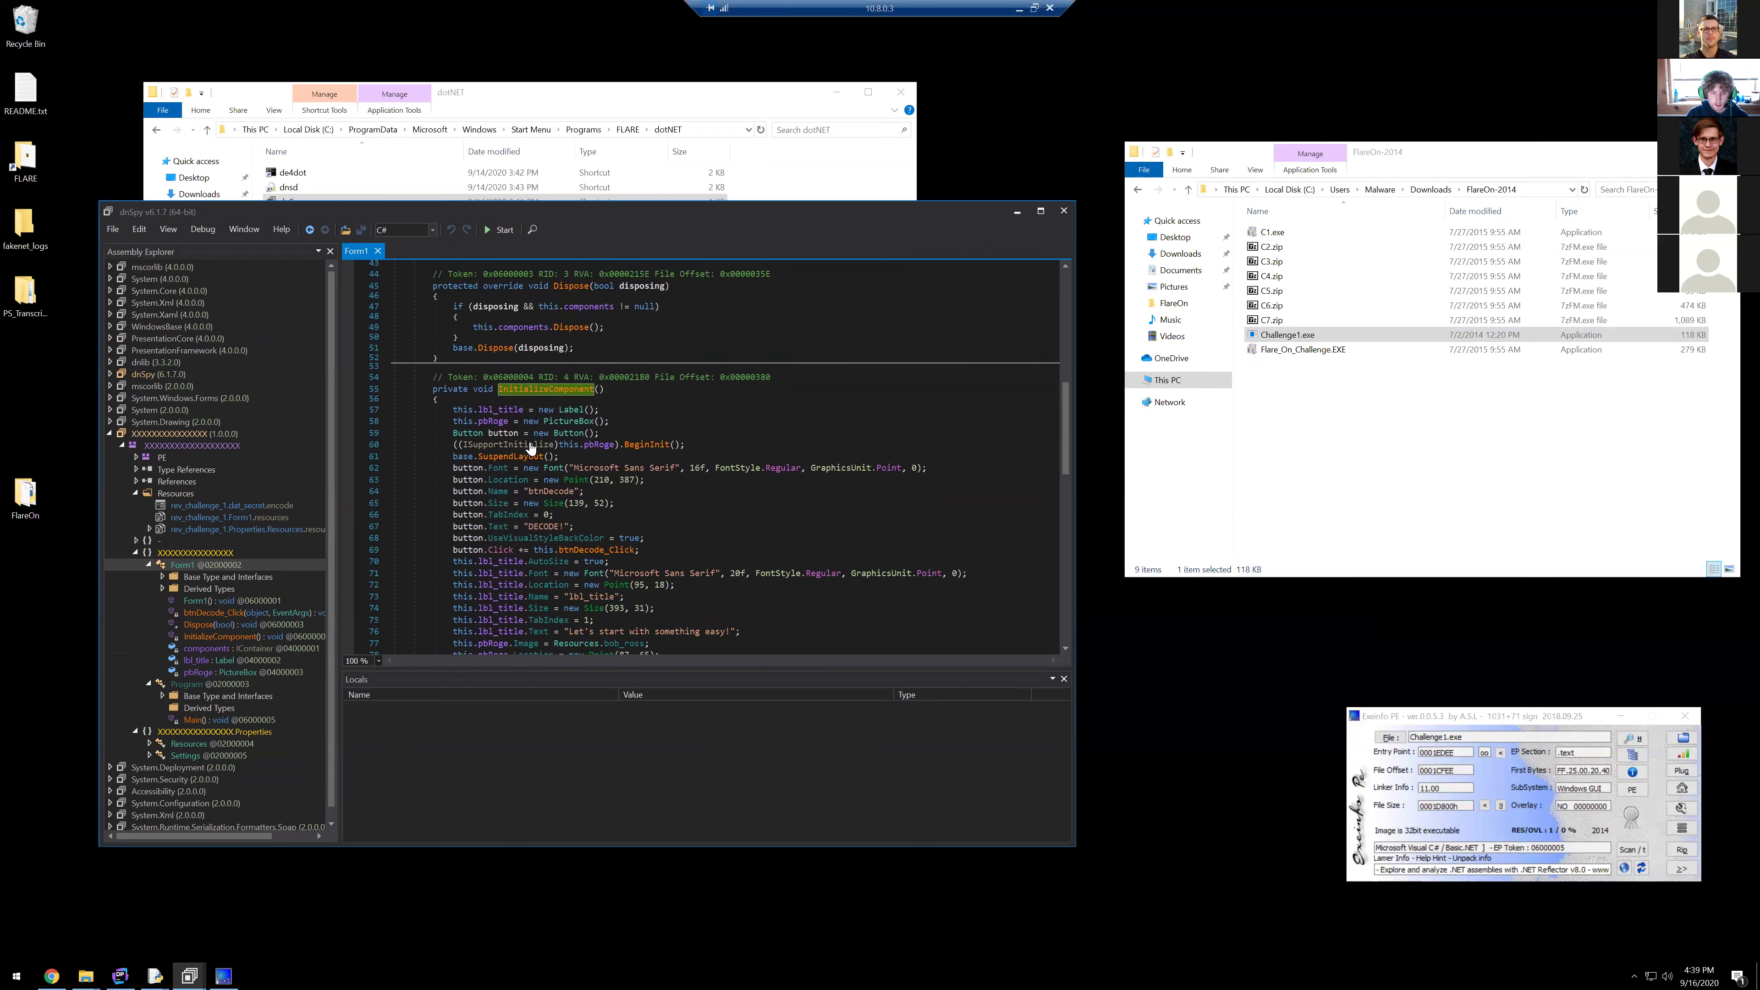
Step: Highlight the lines that create the lbl_title Label and the pbRoge PictureBox at the start of InitializeComponent
click(624, 293)
click(611, 272)
drag(600, 273, 454, 274)
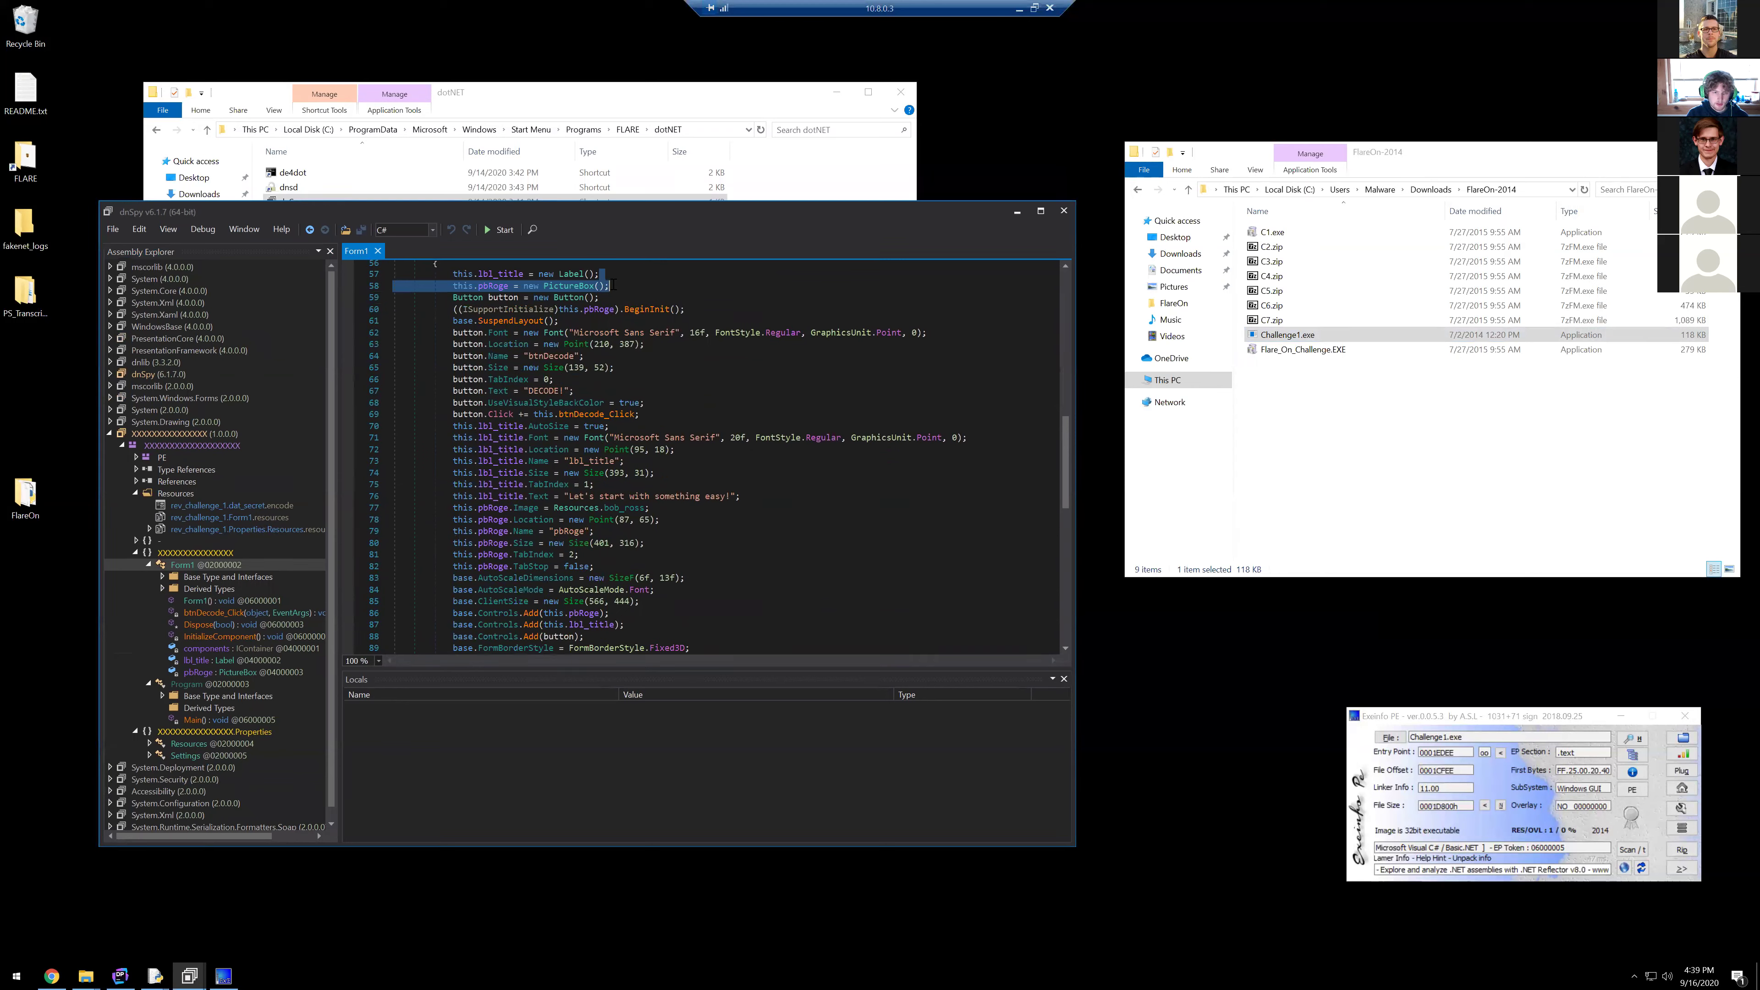
click(454, 270)
click(455, 274)
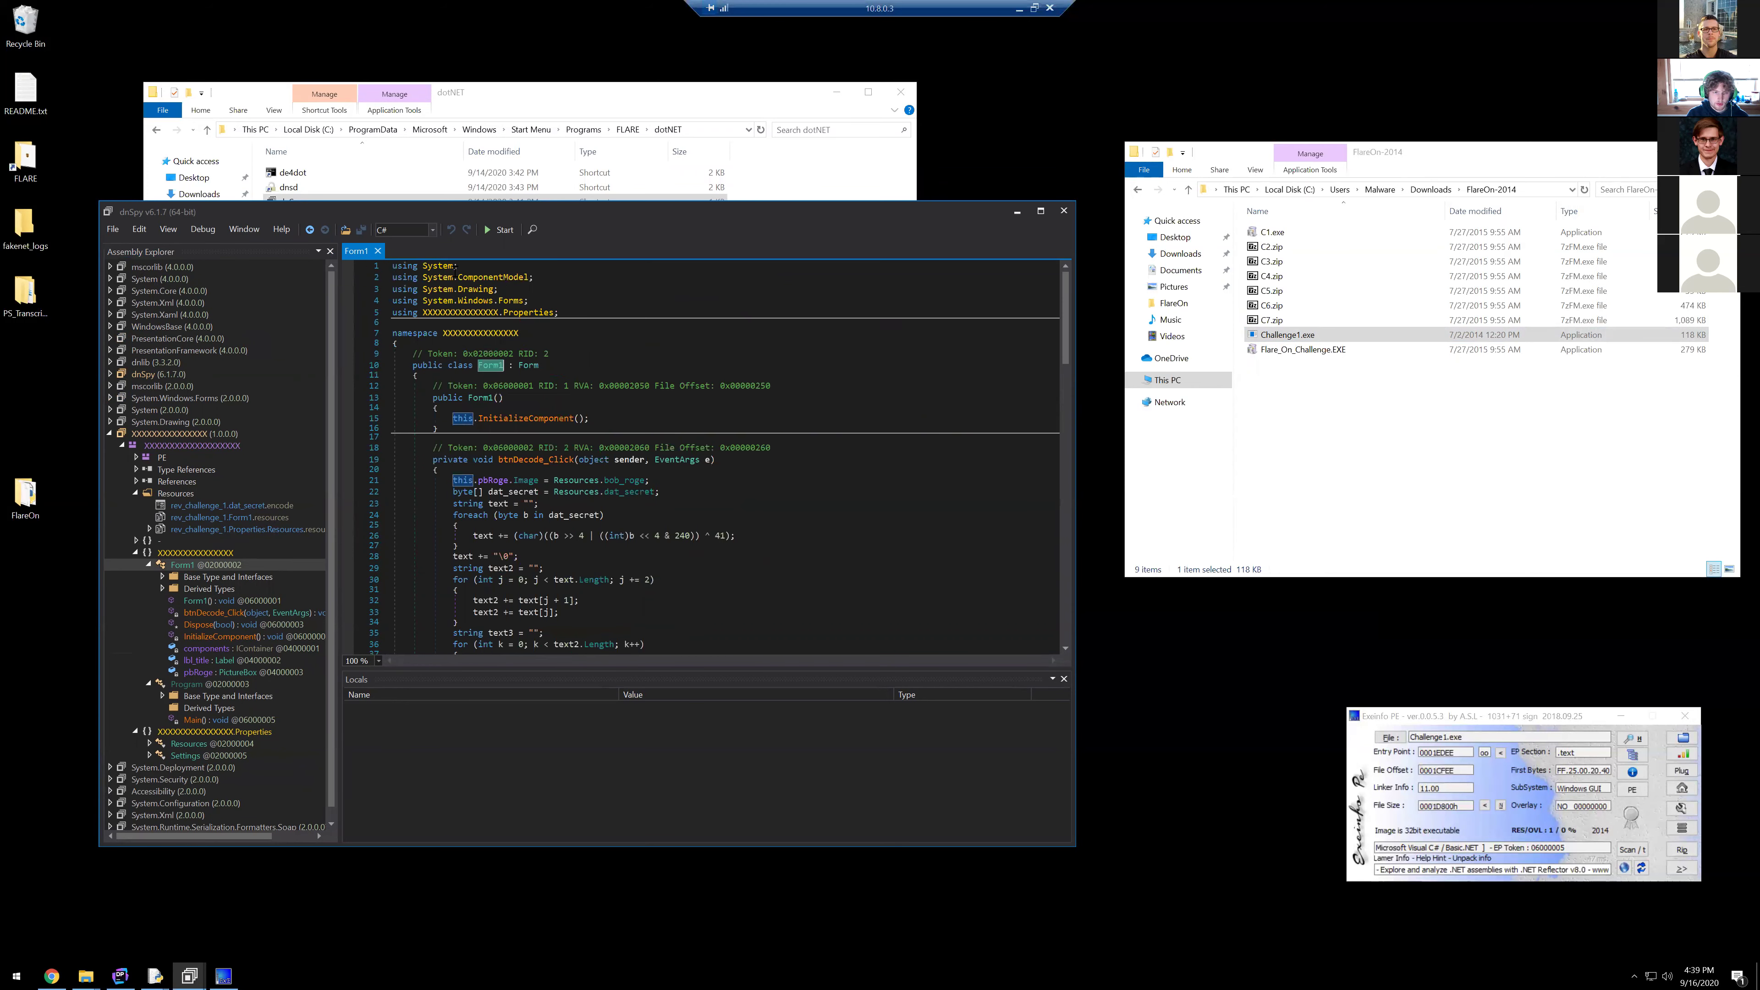
Step: Open only the InitializeComponent method from Form1's members and view its control setup code
scroll(1063, 324, down, 2)
click(204, 637)
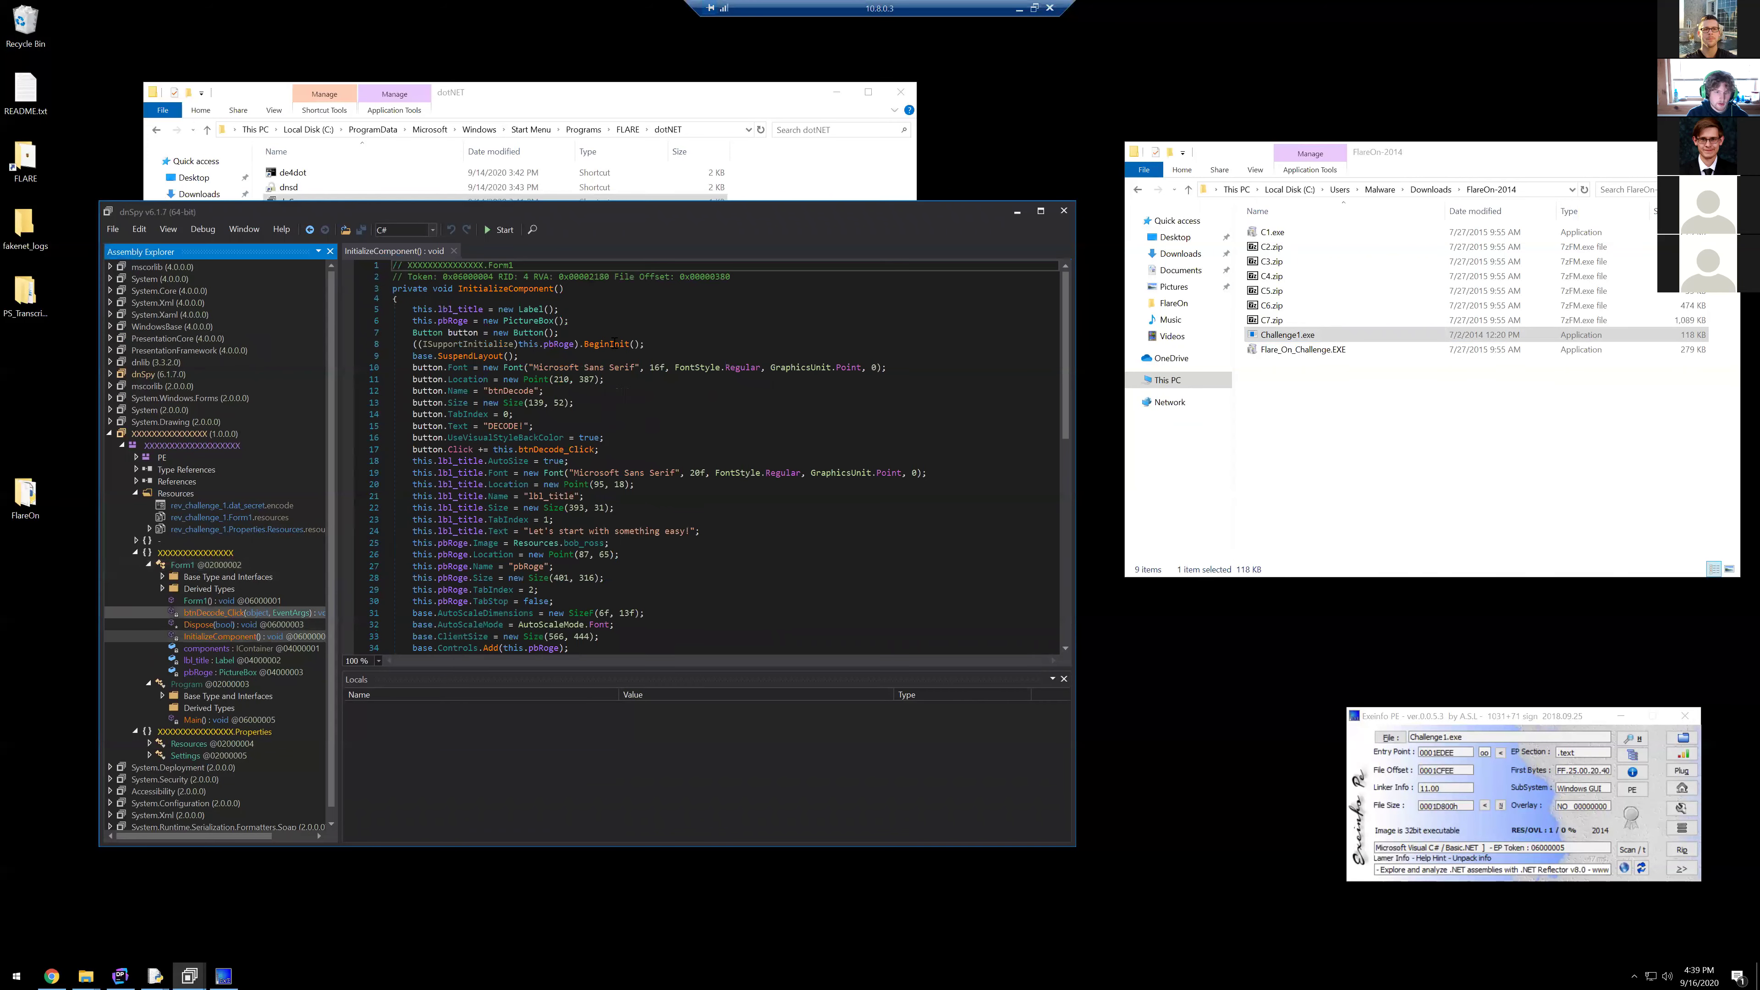
scroll(465, 309, down, 1)
scroll(465, 310, up, 1)
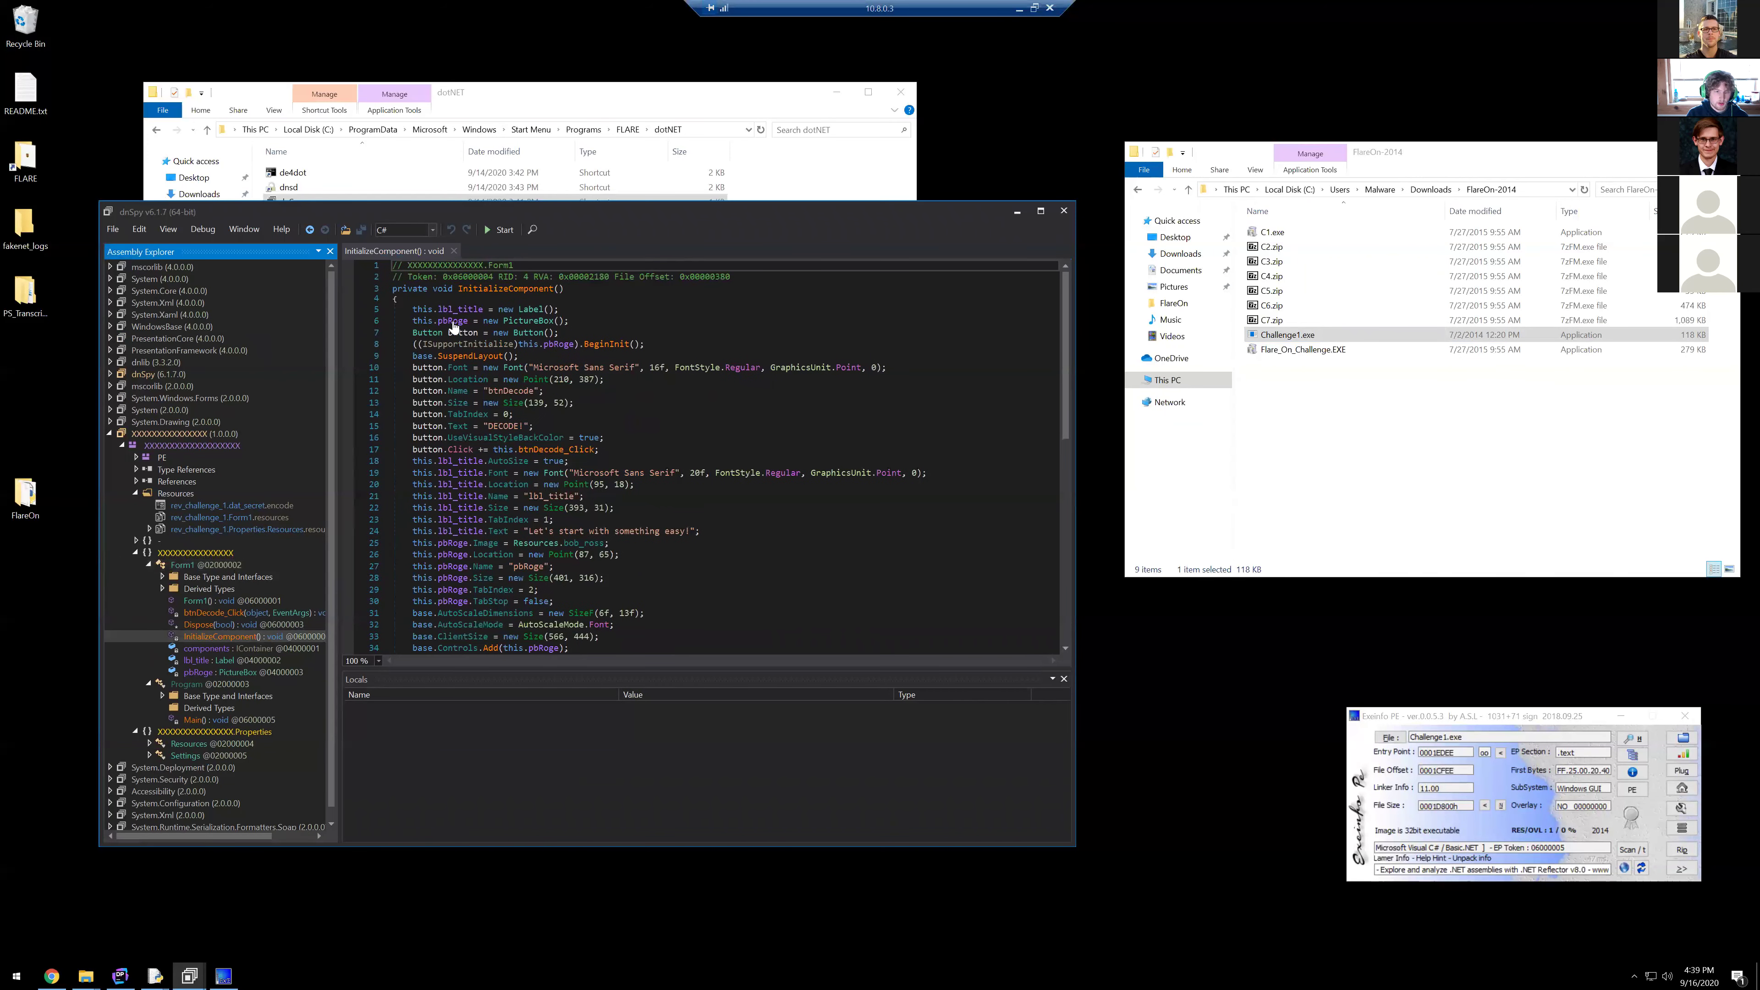